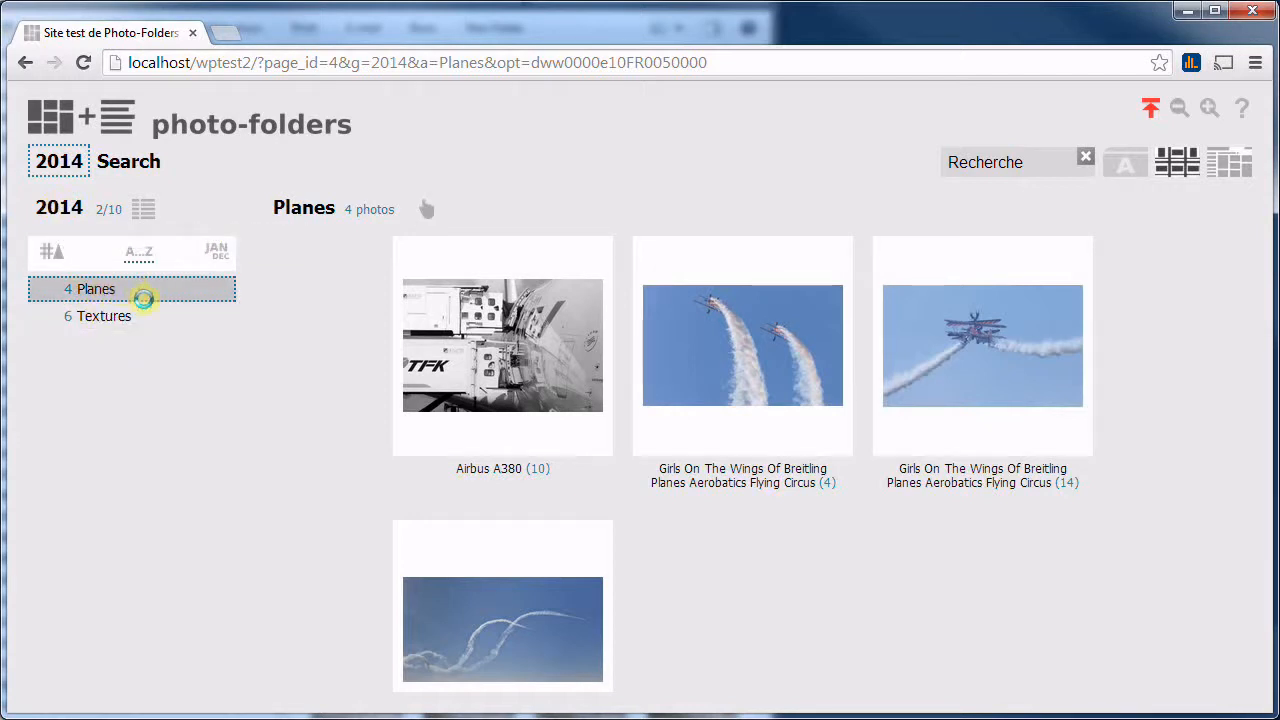
Open the Textures album in the 2014 group and look through its photos
{"action": "left_click", "coordinate": [121, 312]}
{"action": "left_click", "coordinate": [121, 316]}
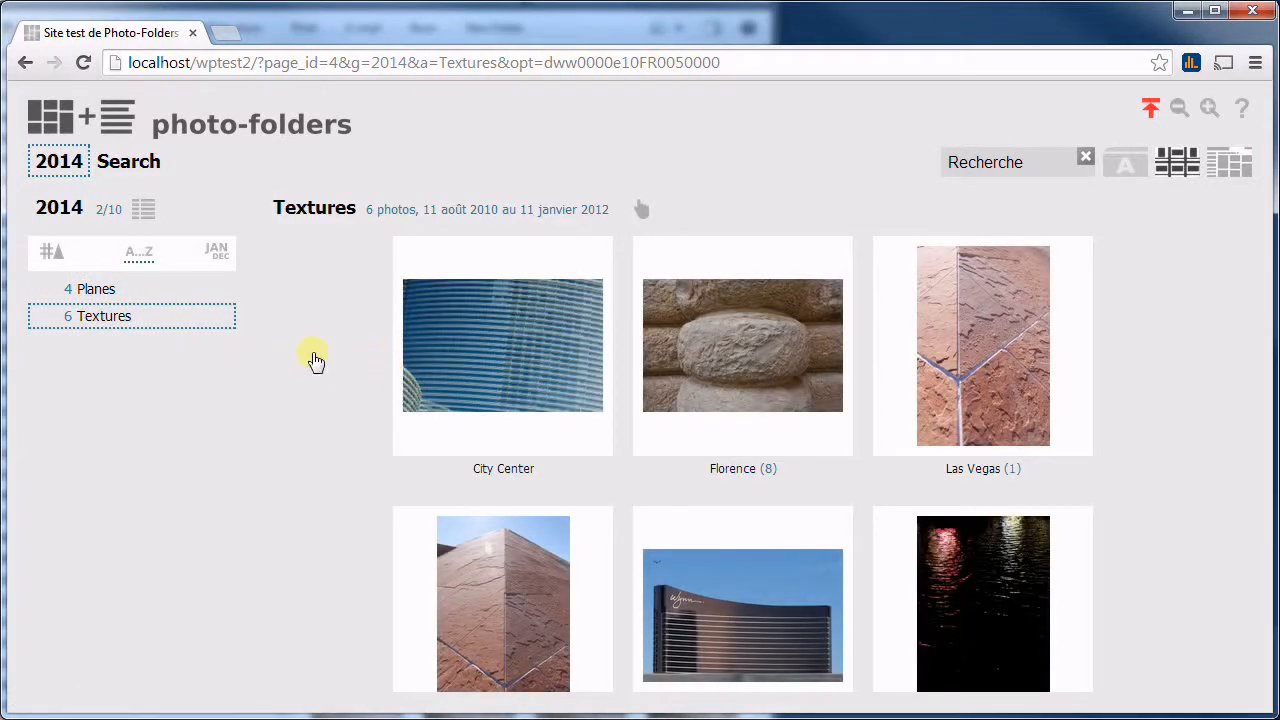
{"action": "scroll", "coordinate": [367, 385], "scroll_direction": "down", "scroll_amount": 1}
{"action": "scroll", "coordinate": [367, 388], "scroll_direction": "up", "scroll_amount": 1}
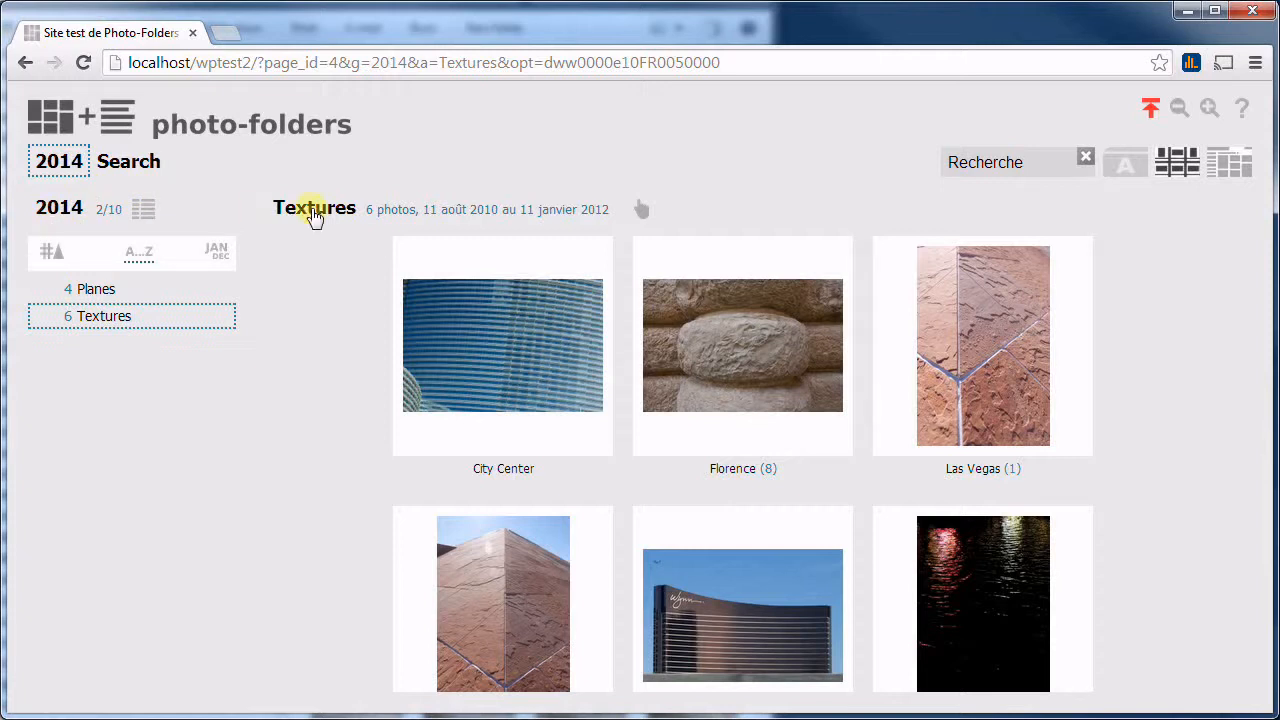
{"action": "mouse_move", "coordinate": [508, 331]}
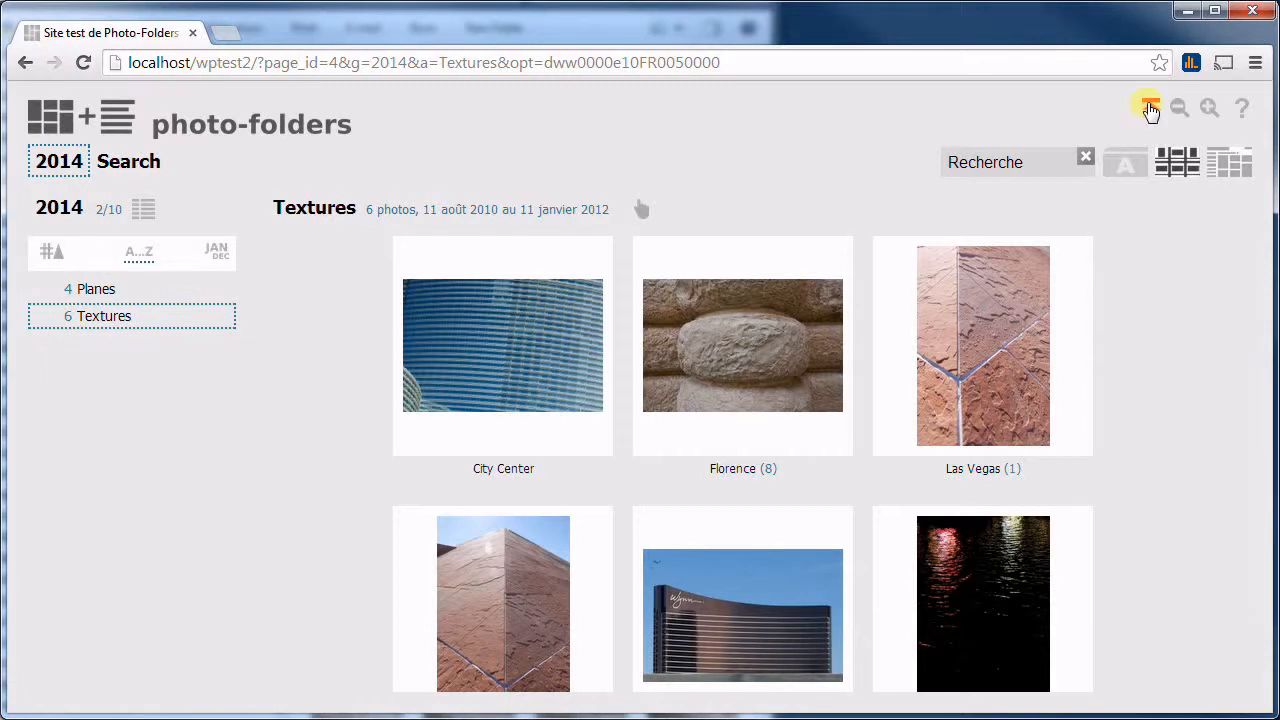
Open the photo upload dialog and enter "Nouvel album" as the album, keeping 2014 as the group
{"action": "left_click", "coordinate": [1150, 108]}
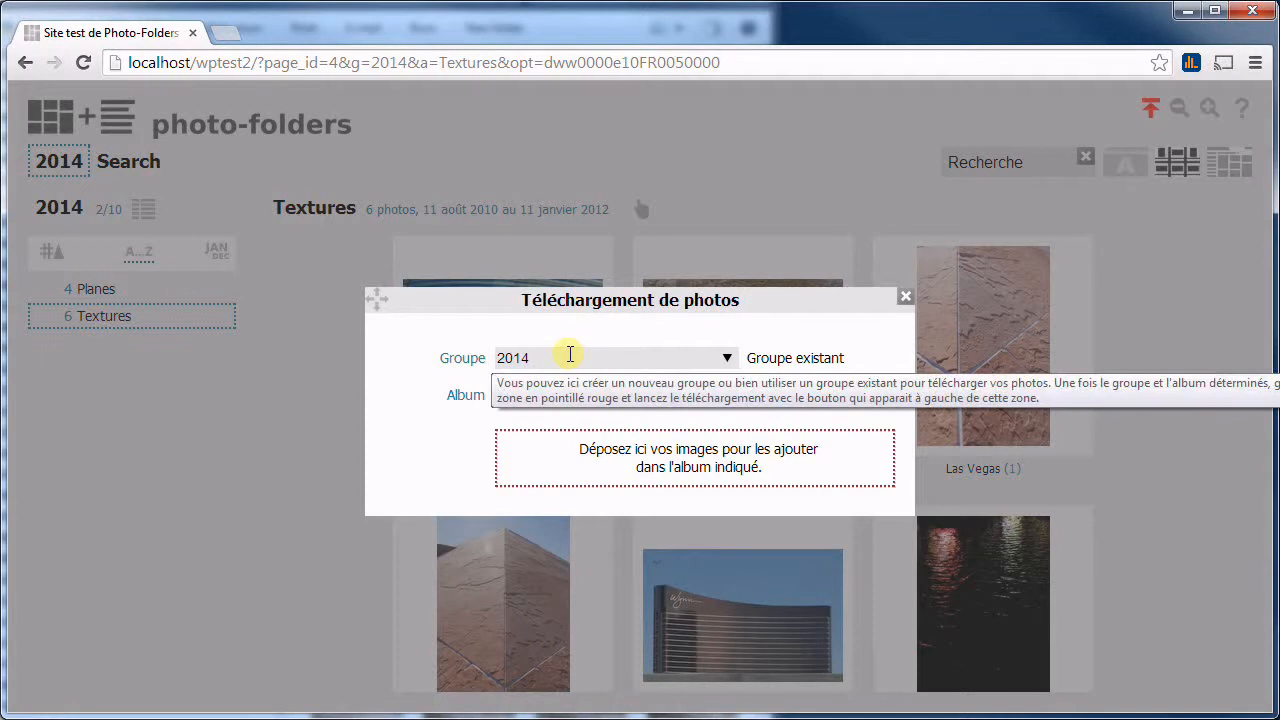
{"action": "left_click", "coordinate": [570, 357]}
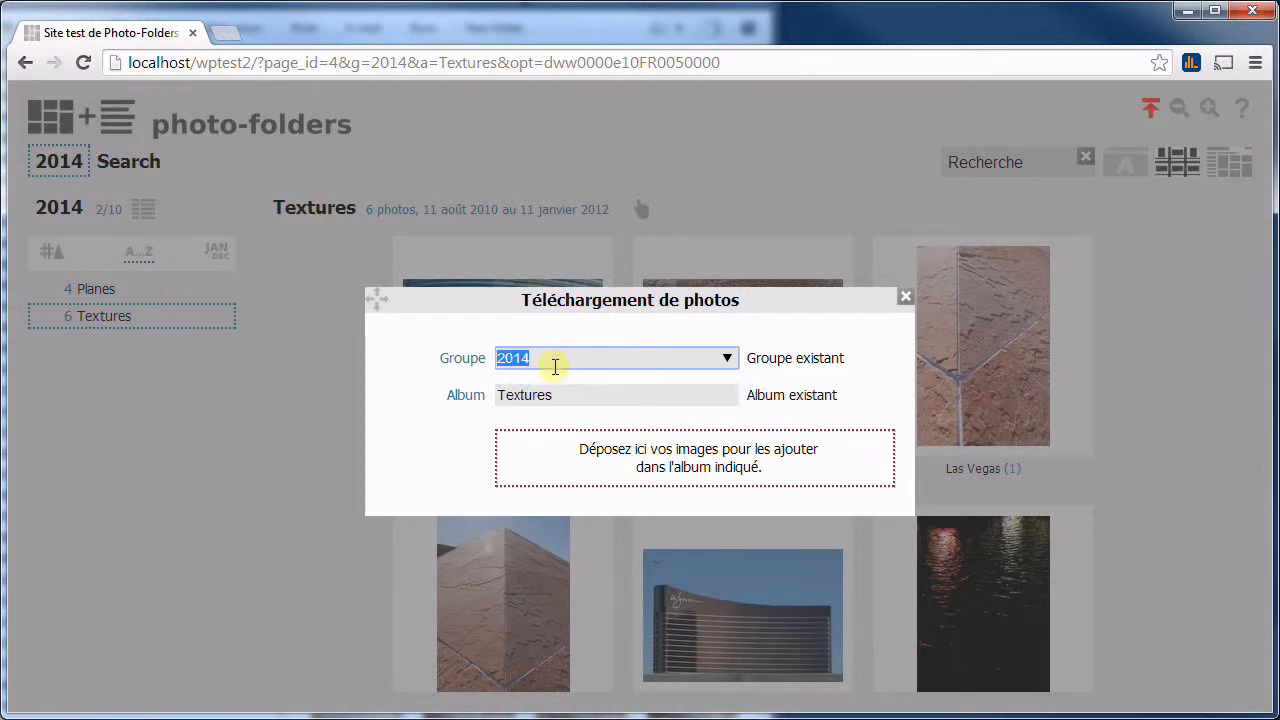
{"action": "left_click", "coordinate": [575, 394]}
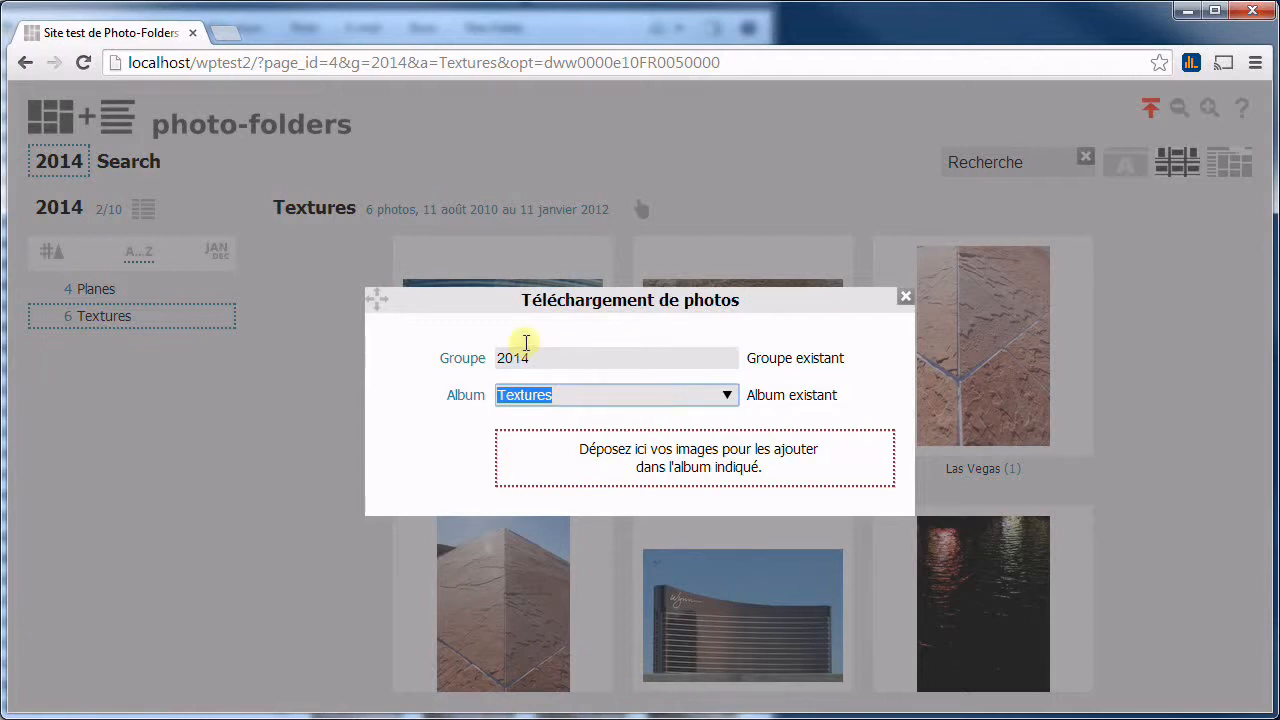
{"action": "left_click", "coordinate": [578, 357]}
{"action": "left_click", "coordinate": [587, 394]}
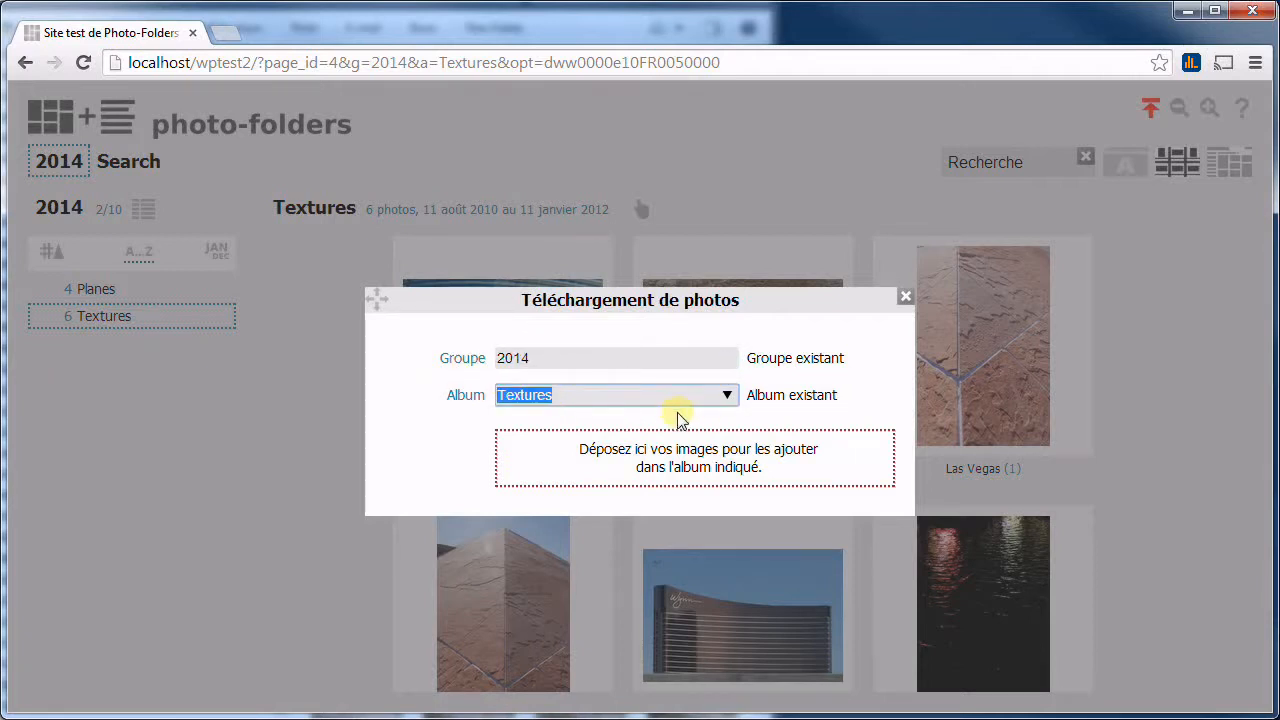
{"action": "mouse_move", "coordinate": [578, 356]}
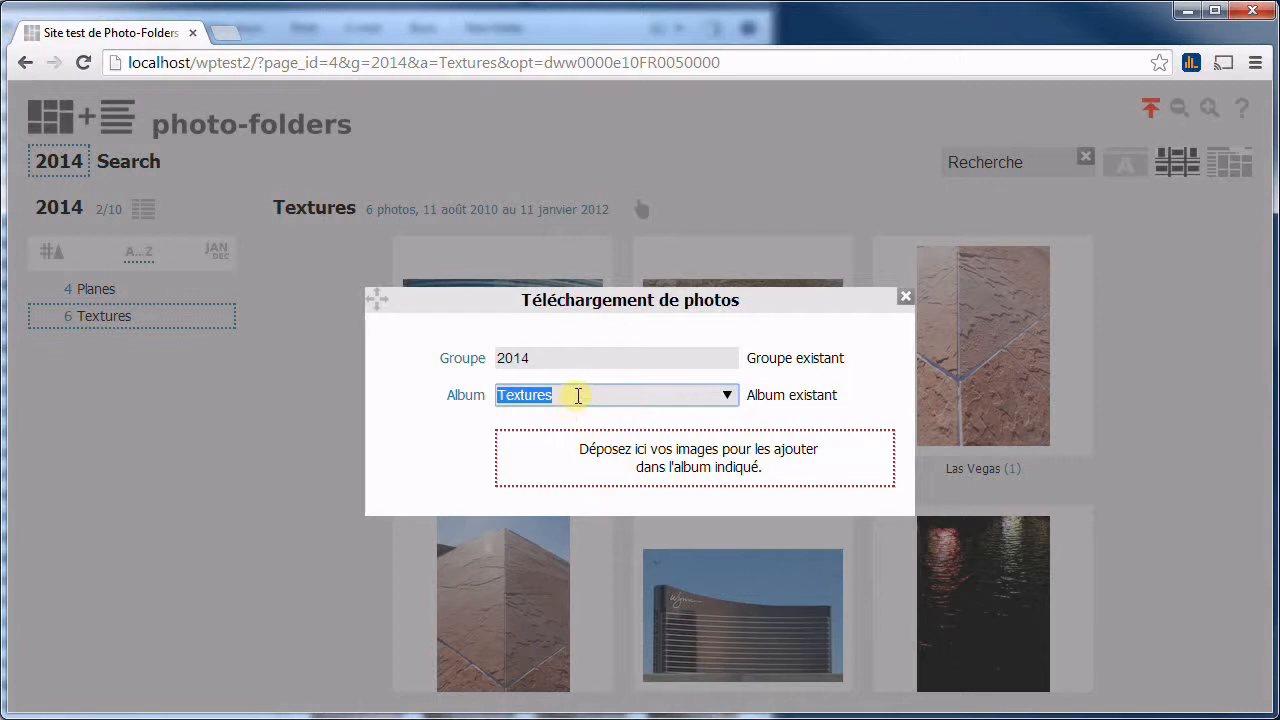
{"action": "mouse_move", "coordinate": [578, 396]}
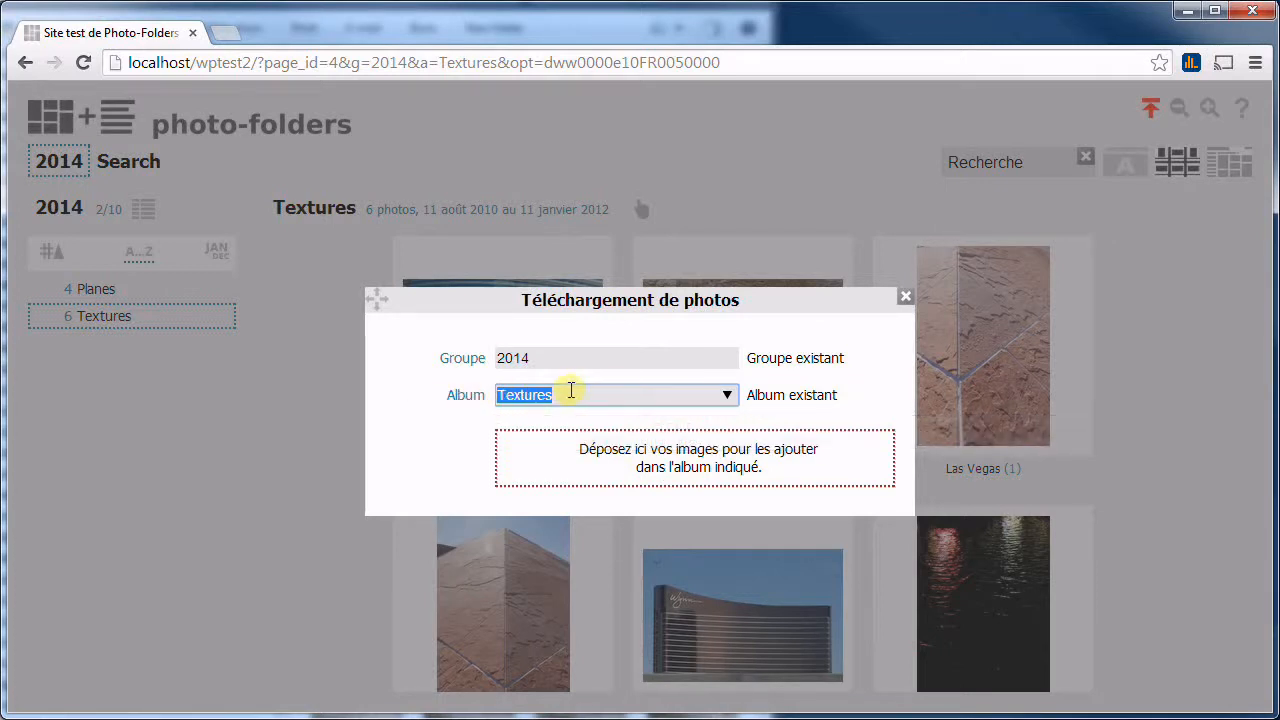
{"action": "type", "text": "Nouvel"}
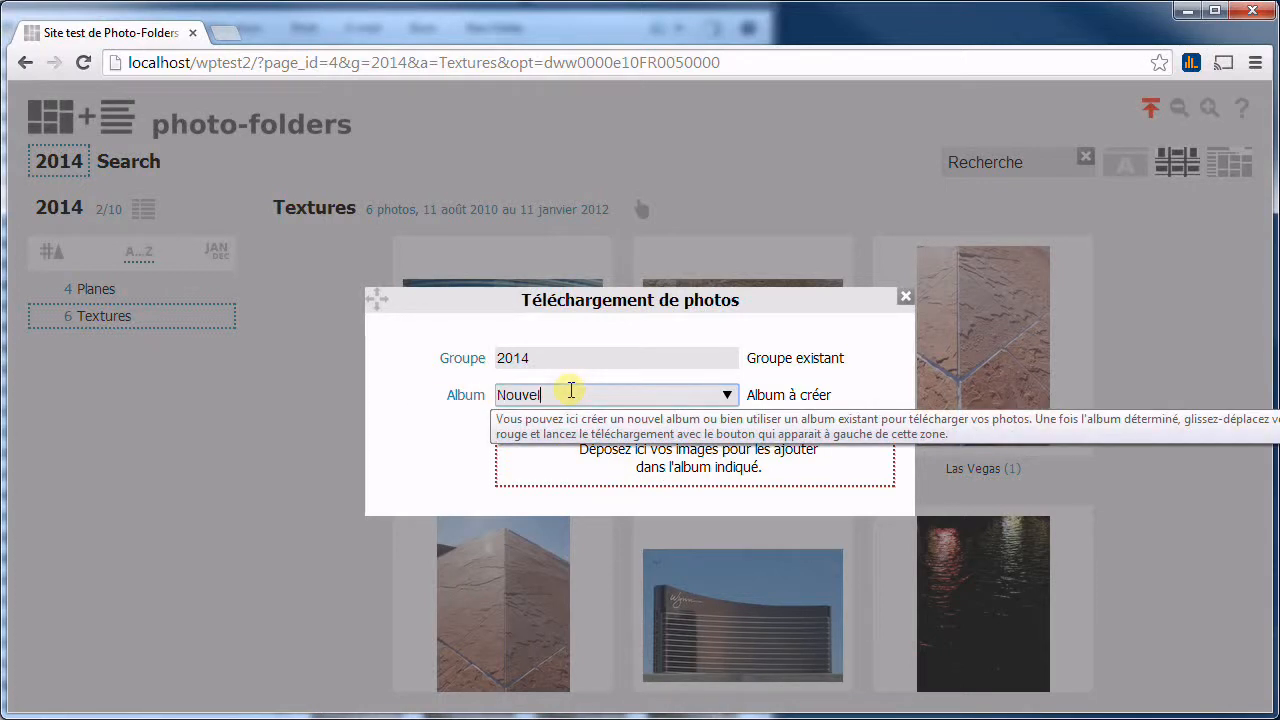
{"action": "type", "text": " album"}
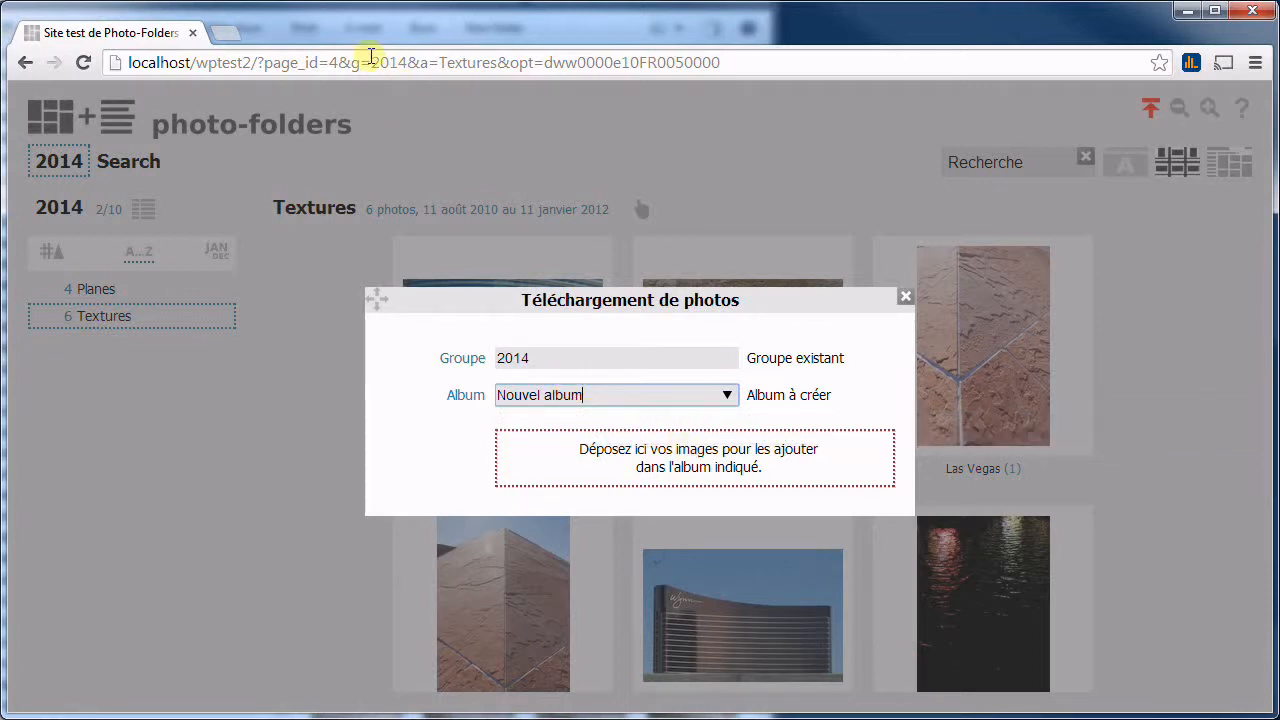
Uncover the Berlin Aug2014 folder window and add Brandebourg Gate photos 9 and 30 through 39 to the upload
{"action": "left_click_drag", "start_coordinate": [395, 26], "coordinate": [1001, 33]}
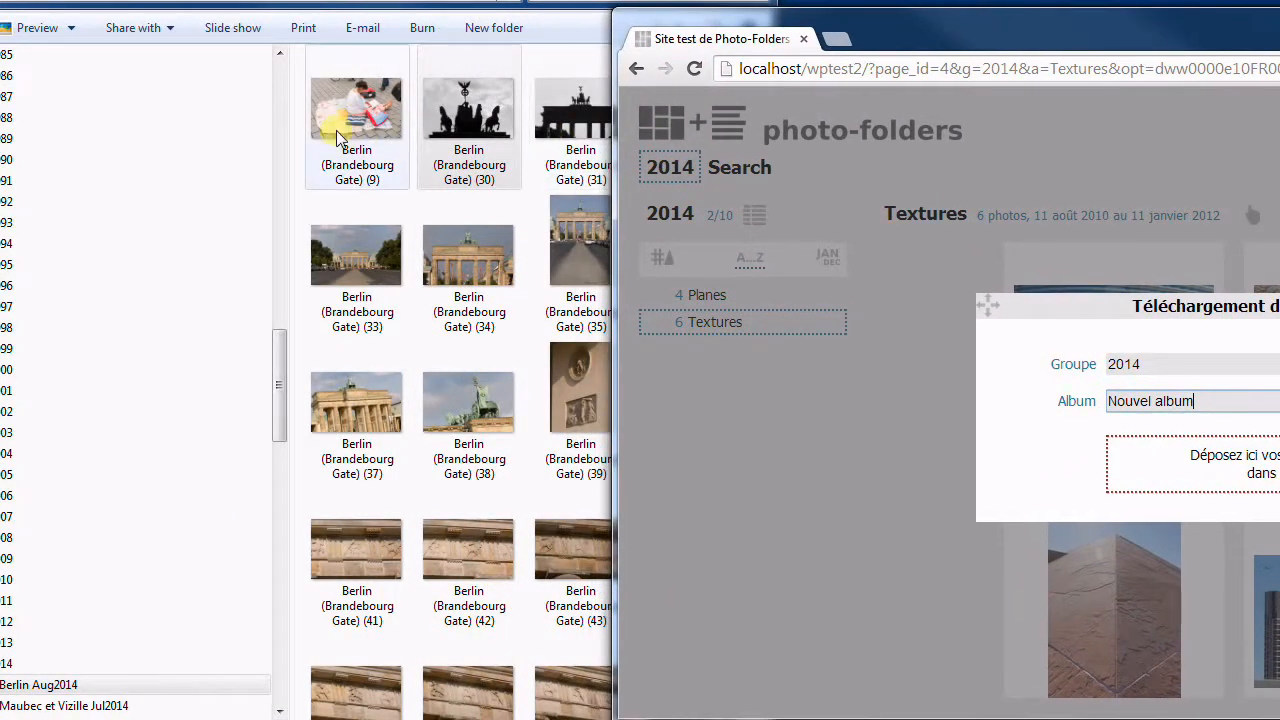
{"action": "left_click", "coordinate": [341, 118]}
{"action": "left_click", "coordinate": [566, 440], "text": "shift"}
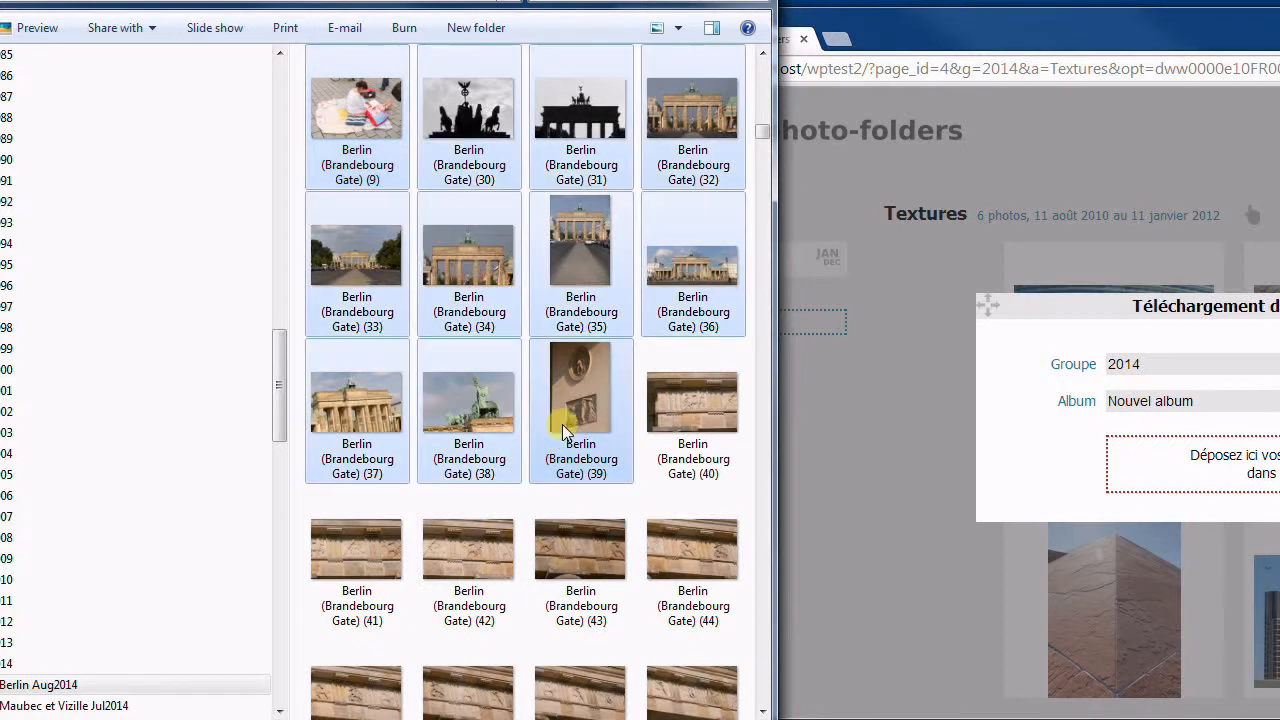
Add Château de Charlottenbourg photos 22, 23, 25 to 30 and 32 to the upload, and bring the browser window back over the folder
{"action": "scroll", "coordinate": [548, 450], "scroll_direction": "down", "scroll_amount": 5}
{"action": "left_click", "coordinate": [465, 290]}
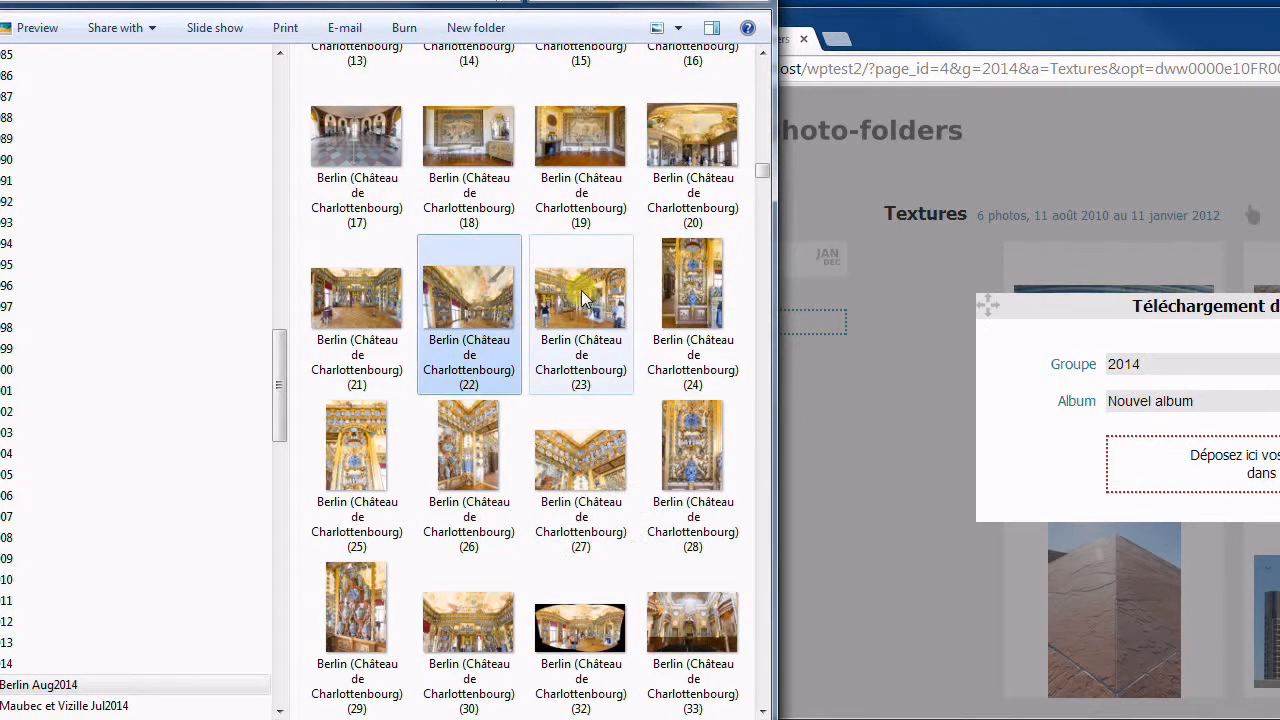
{"action": "left_click", "coordinate": [580, 300], "text": "ctrl"}
{"action": "left_click", "coordinate": [645, 445], "text": "ctrl"}
{"action": "left_click", "coordinate": [590, 455], "text": "ctrl"}
{"action": "left_click", "coordinate": [468, 450], "text": "ctrl"}
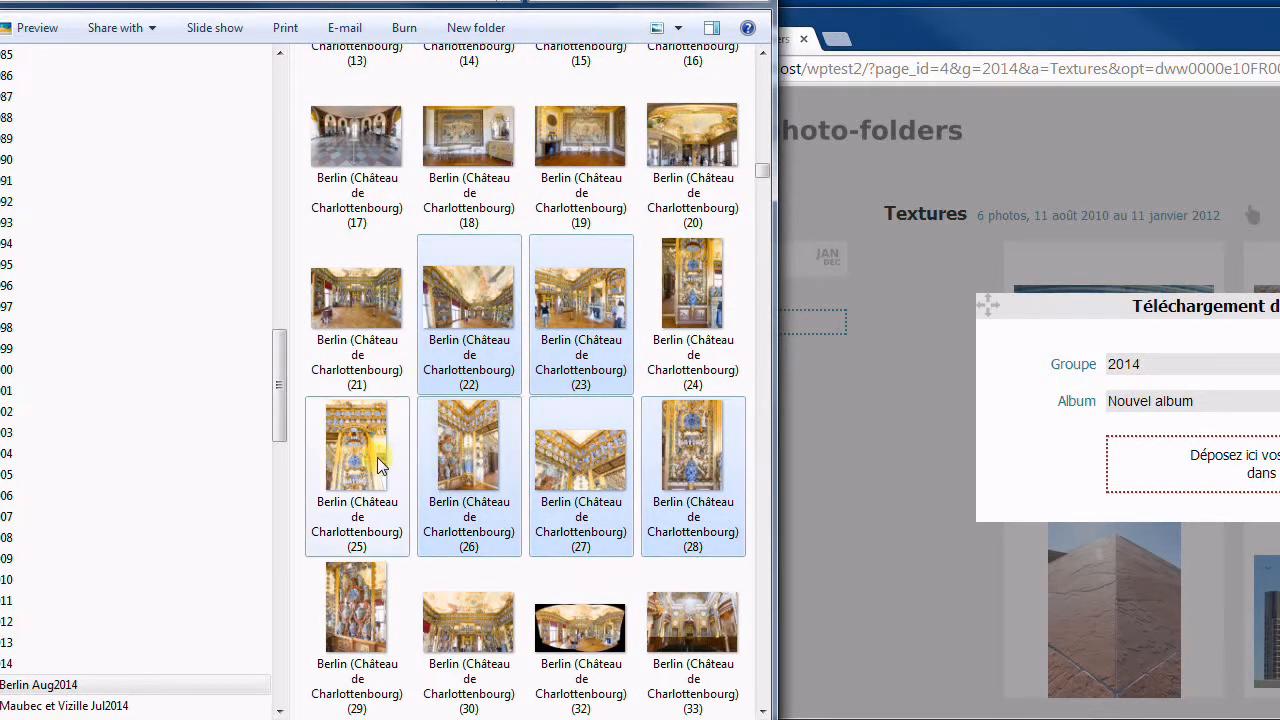
{"action": "left_click", "coordinate": [356, 450], "text": "ctrl"}
{"action": "left_click", "coordinate": [356, 610], "text": "ctrl"}
{"action": "left_click", "coordinate": [437, 635], "text": "ctrl"}
{"action": "left_click", "coordinate": [574, 624], "text": "ctrl"}
{"action": "left_click_drag", "start_coordinate": [580, 450], "coordinate": [1166, 478]}
{"action": "left_click_drag", "start_coordinate": [1169, 24], "coordinate": [558, 18]}
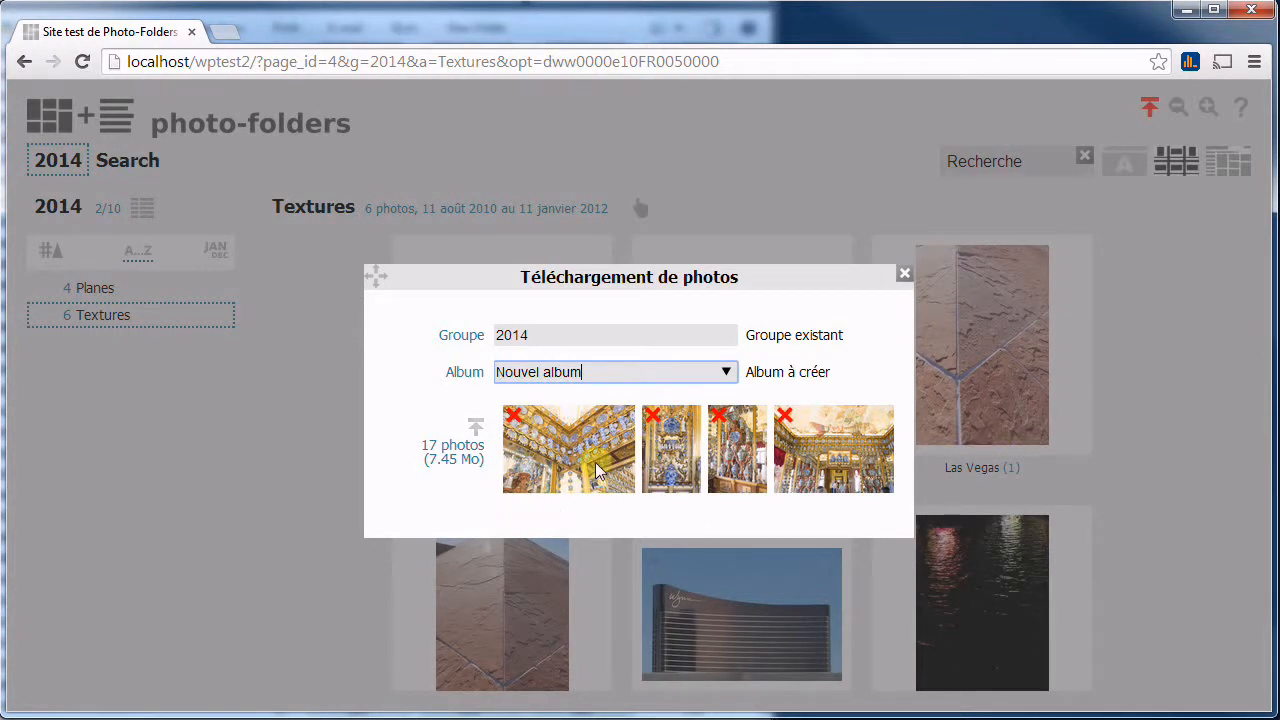
Remove the faded oversized château photo and the Brandebourg Gate wall relief photo from the upload queue
{"action": "mouse_move", "coordinate": [595, 463]}
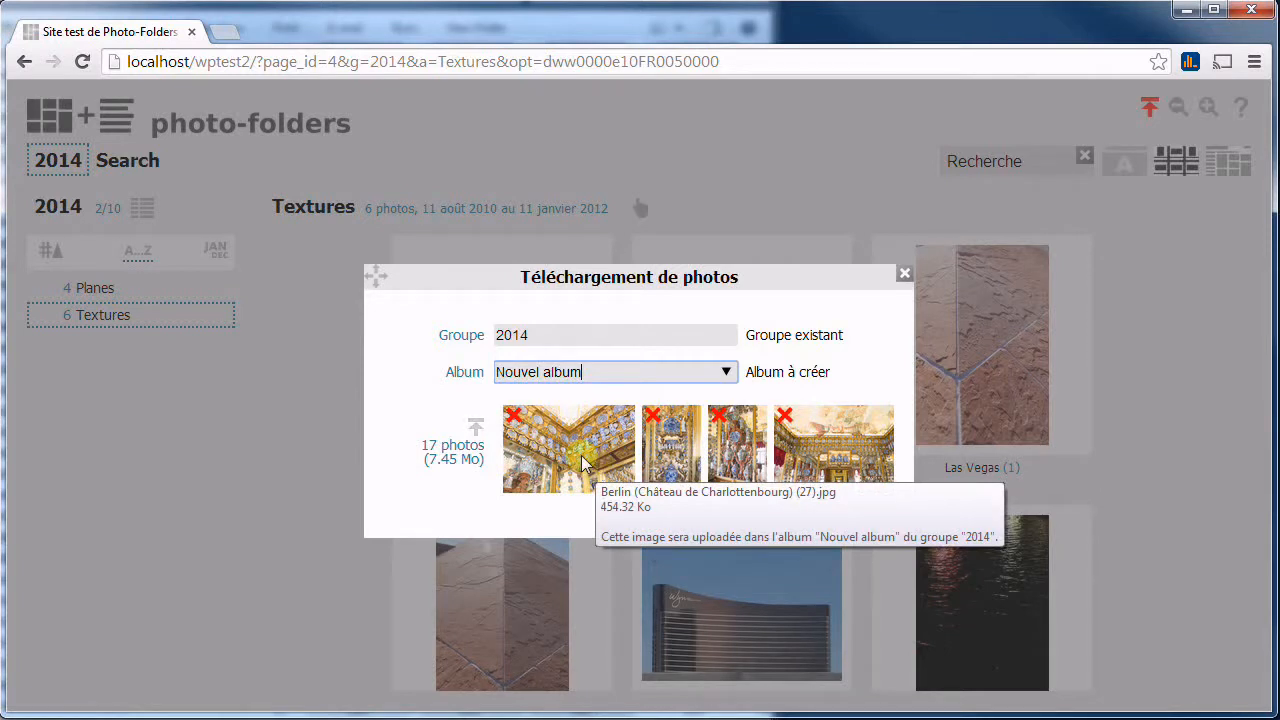
{"action": "left_click_drag", "start_coordinate": [537, 515], "coordinate": [906, 517]}
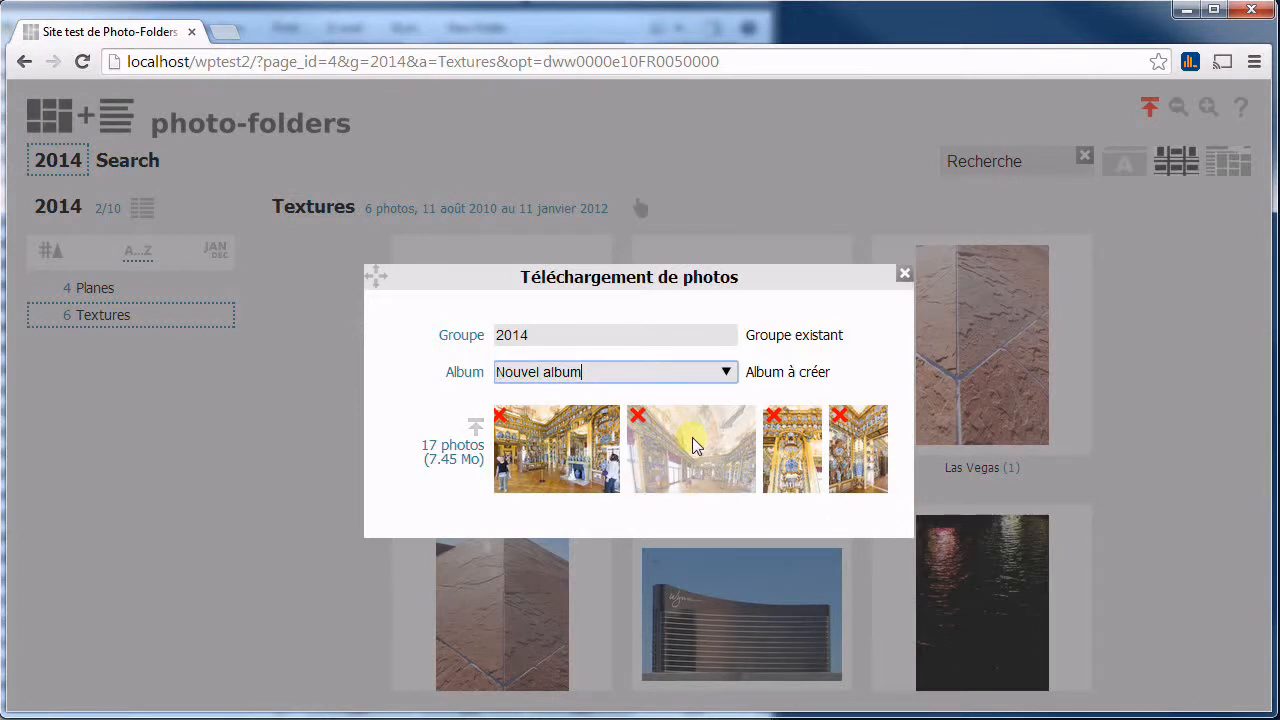
{"action": "mouse_move", "coordinate": [695, 444]}
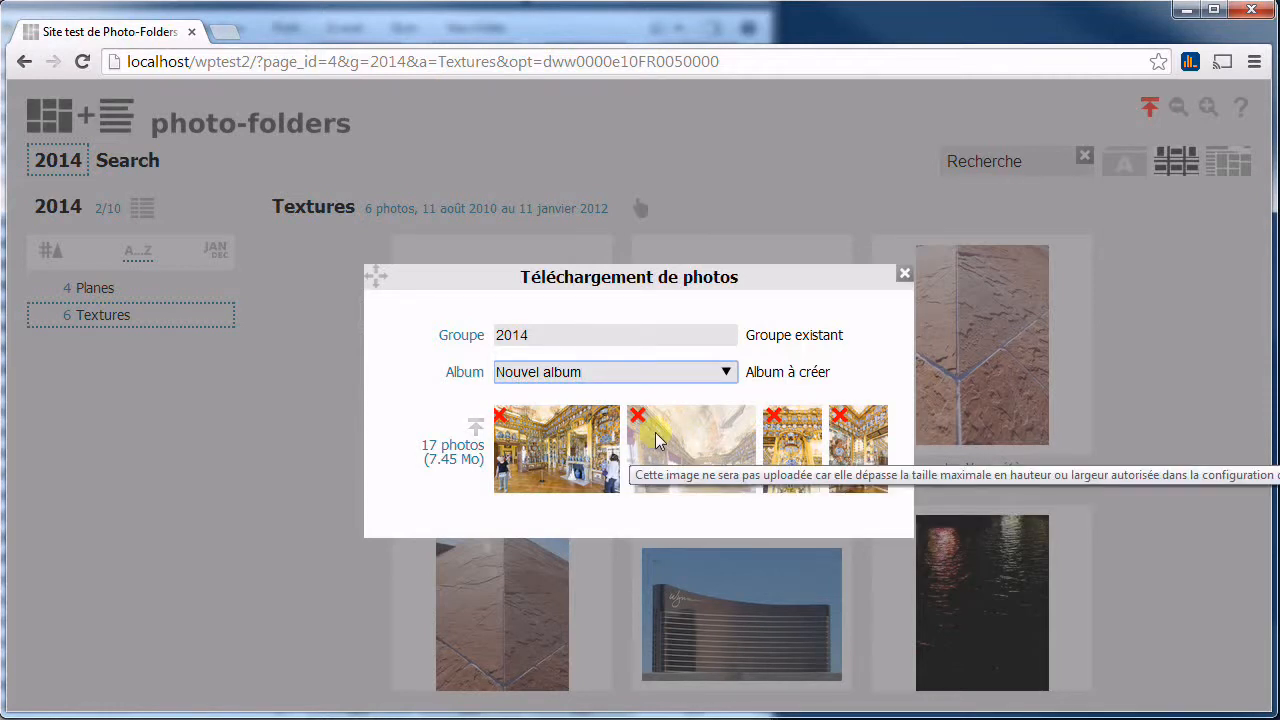
{"action": "left_click", "coordinate": [637, 416]}
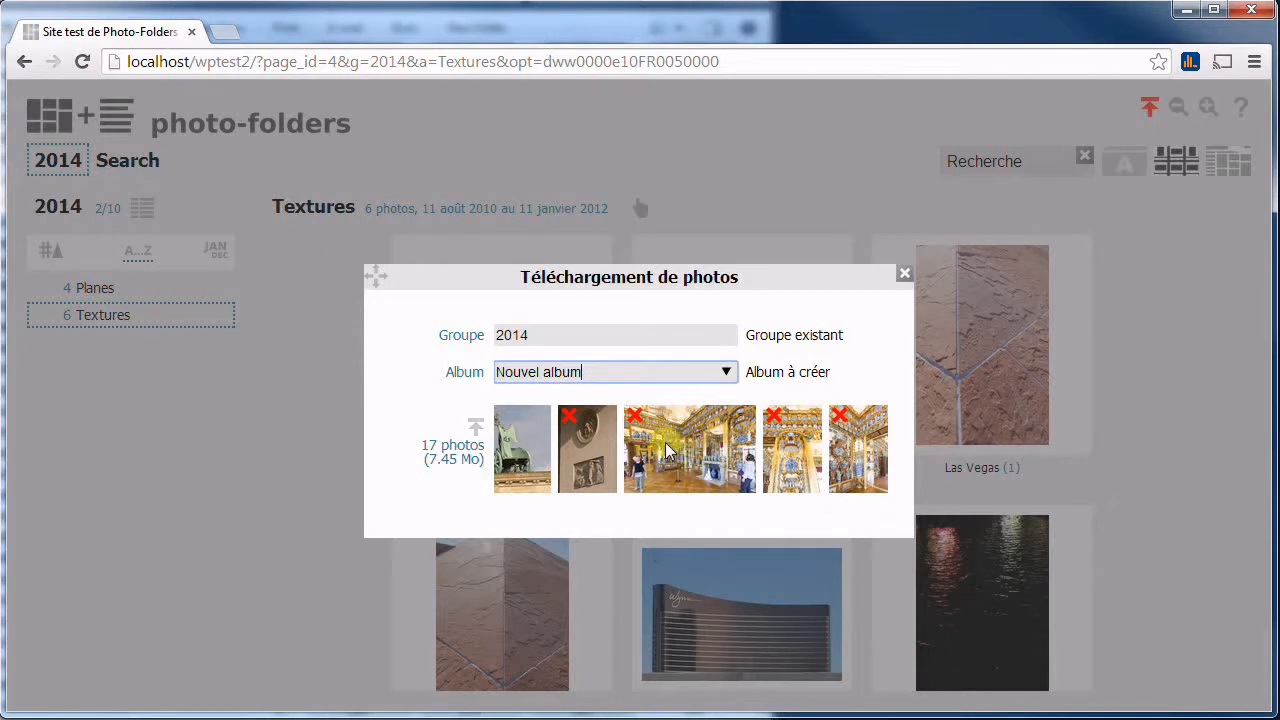
{"action": "left_click", "coordinate": [569, 414]}
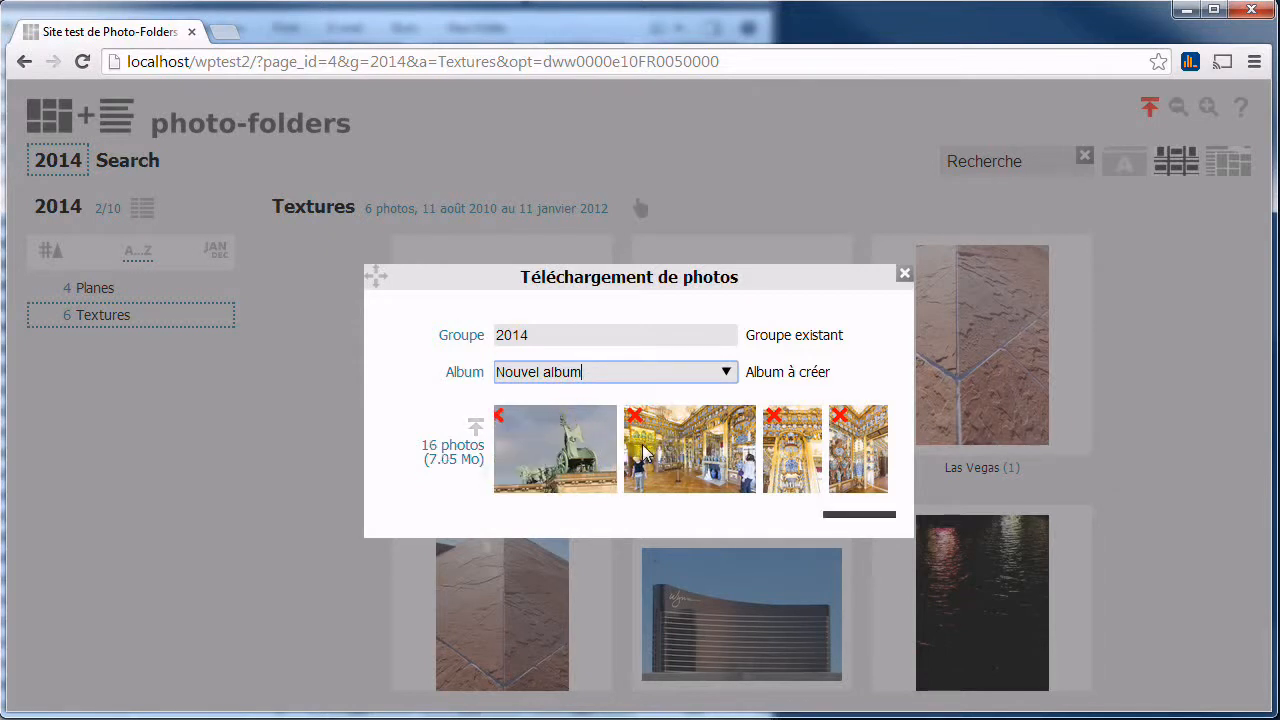
Check the start of the queue, upload the remaining photos to Nouvel album, and close the upload dialog
{"action": "left_click_drag", "start_coordinate": [830, 520], "coordinate": [591, 517]}
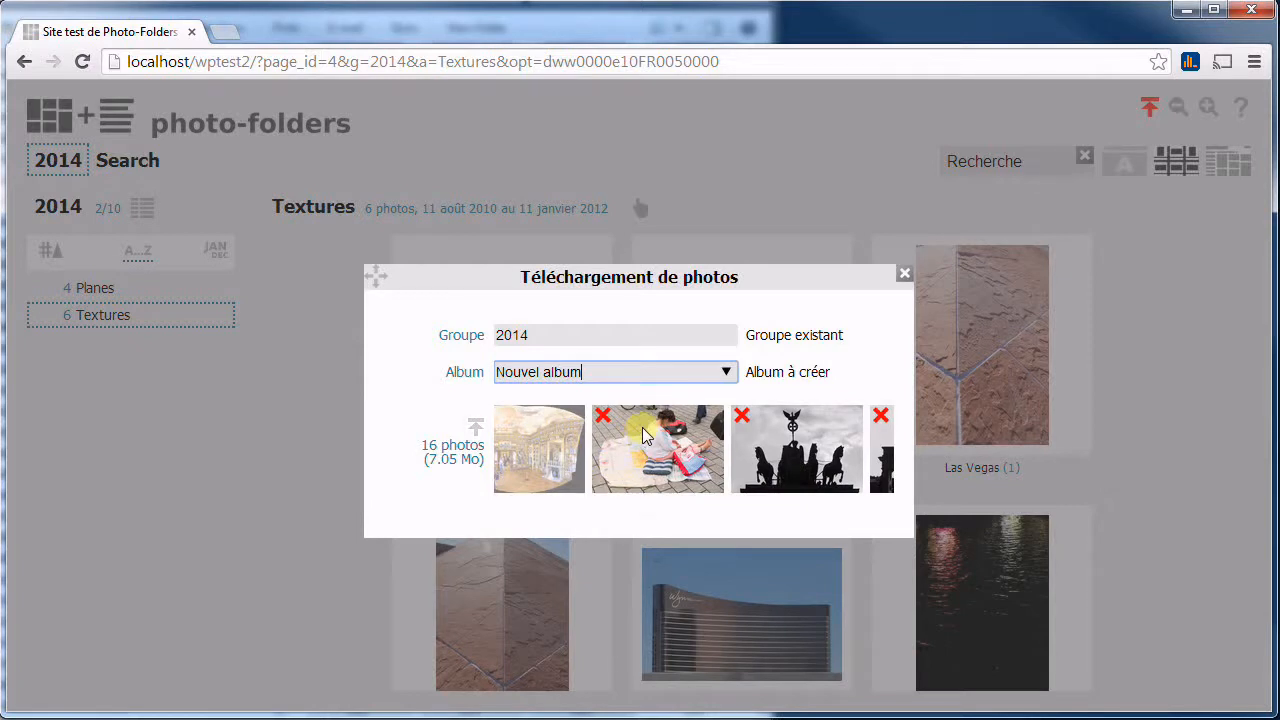
{"action": "mouse_move", "coordinate": [559, 438]}
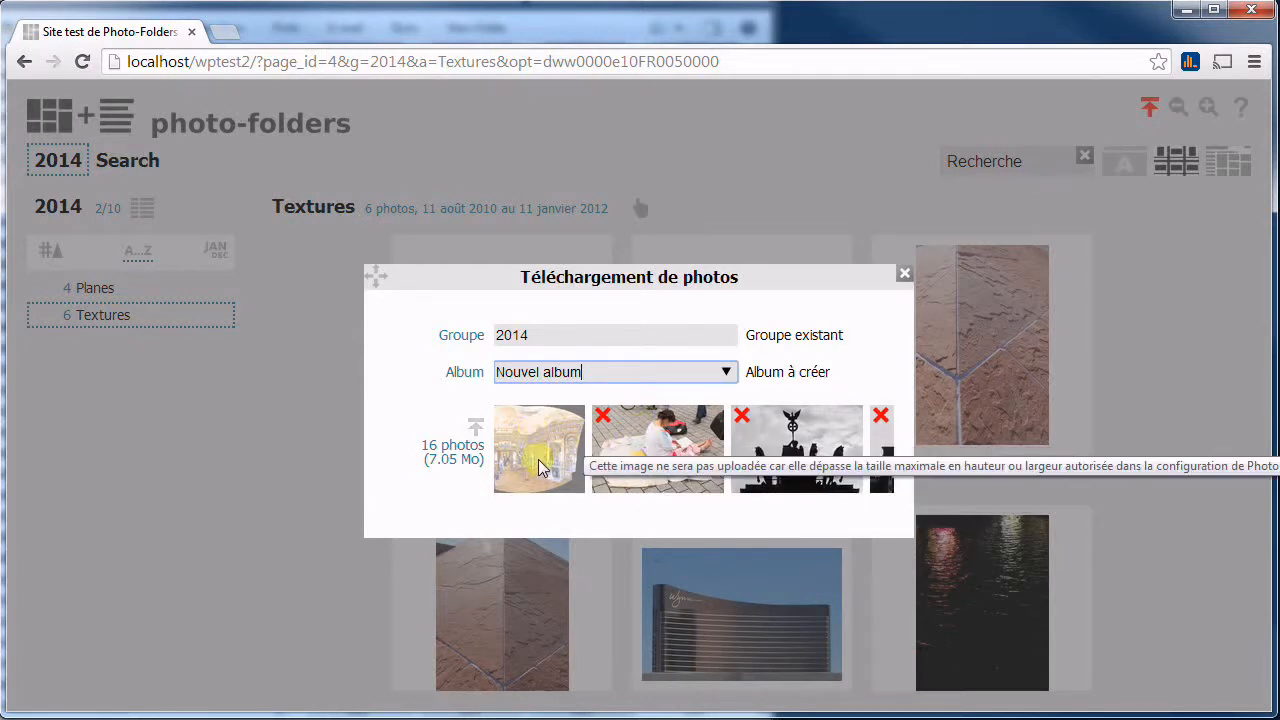
{"action": "mouse_move", "coordinate": [639, 439]}
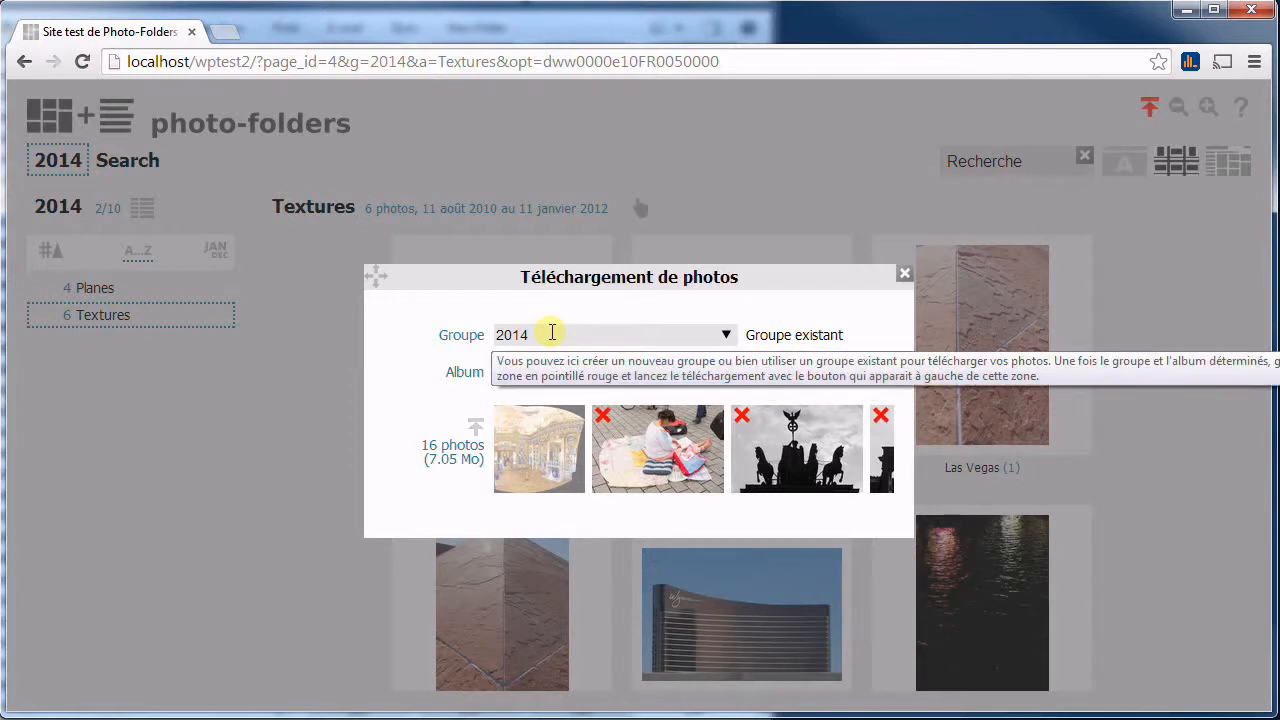
{"action": "left_click", "coordinate": [474, 434]}
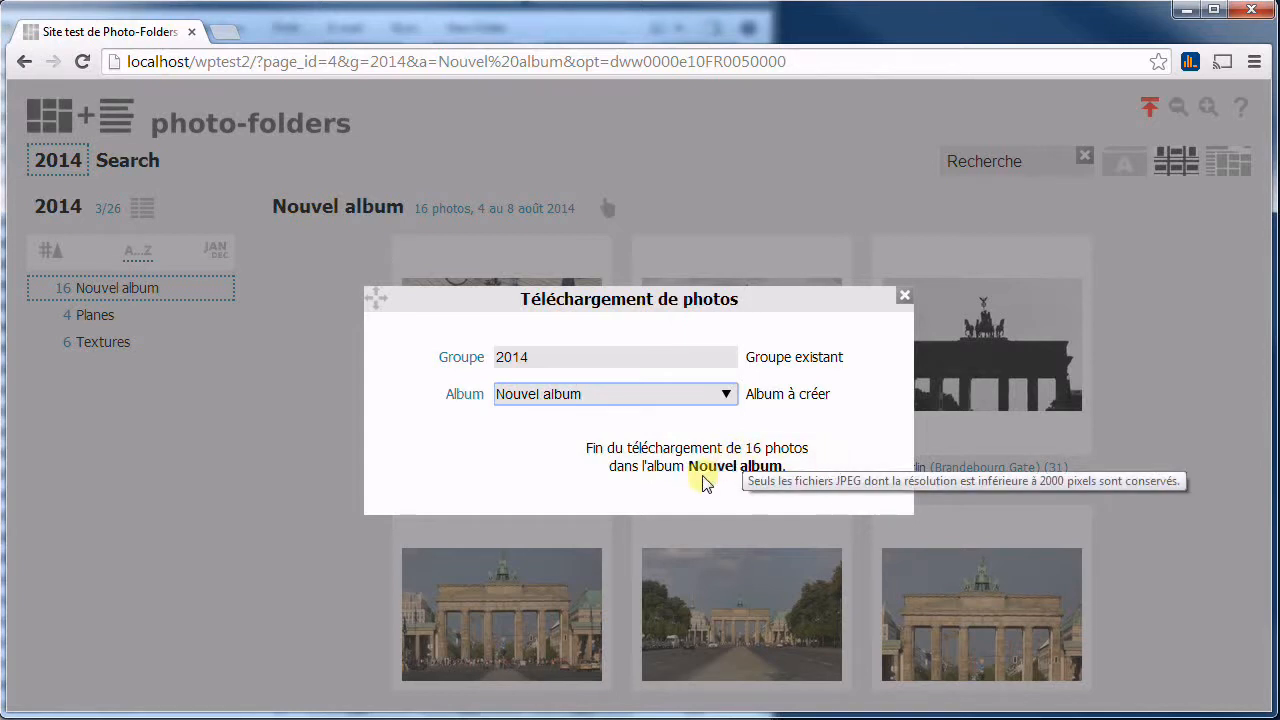
{"action": "left_click", "coordinate": [320, 313]}
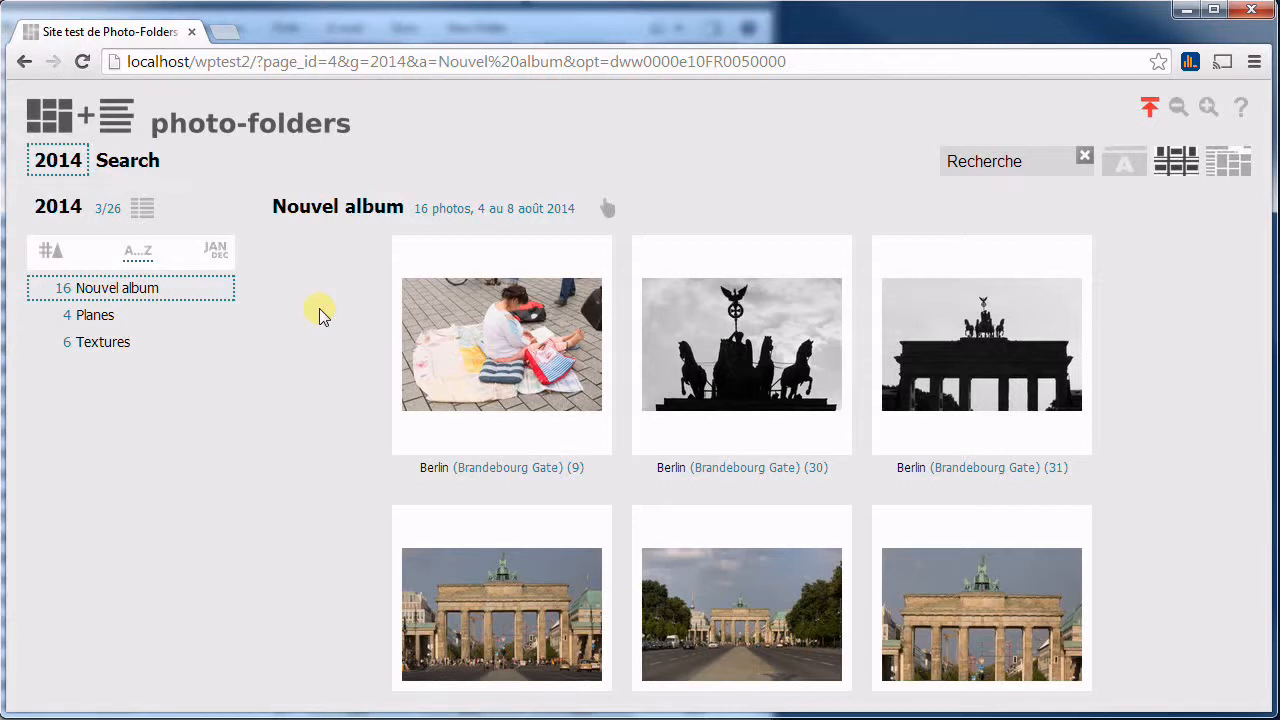
Reopen the photo upload dialog and enter "Book" as a new group with "Villes" as its album
{"action": "left_click", "coordinate": [1150, 108]}
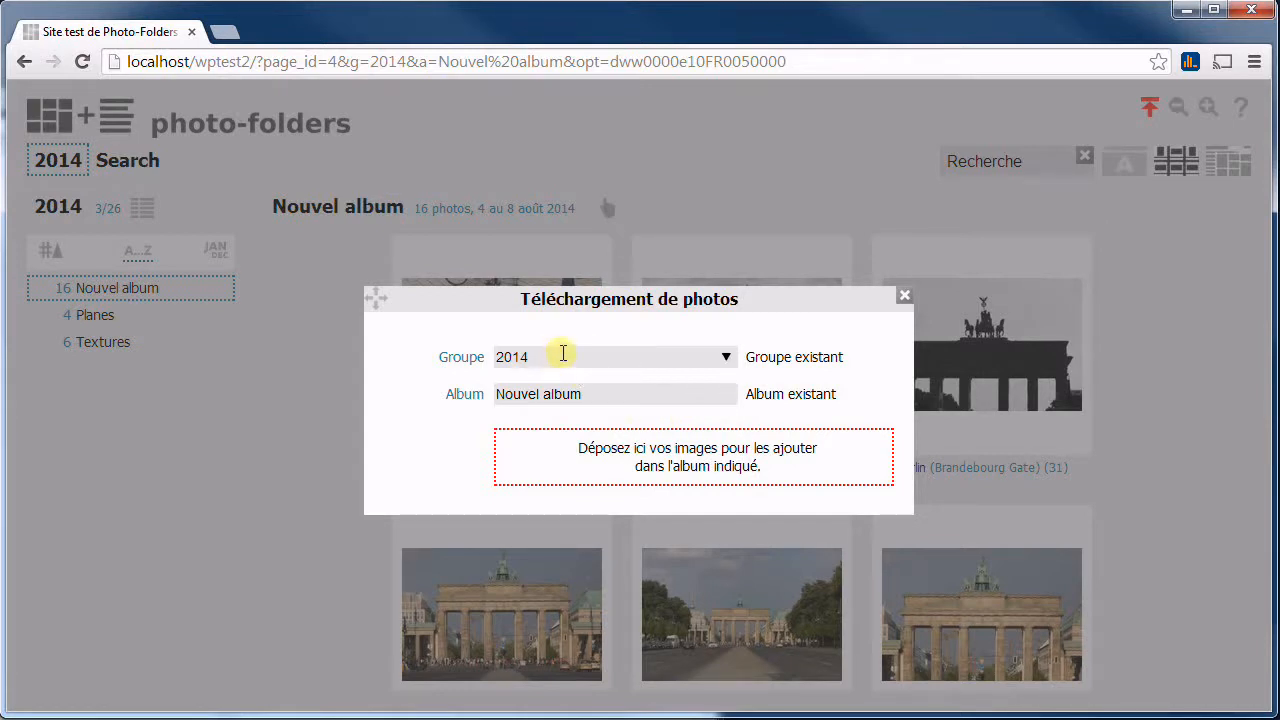
{"action": "left_click", "coordinate": [563, 354]}
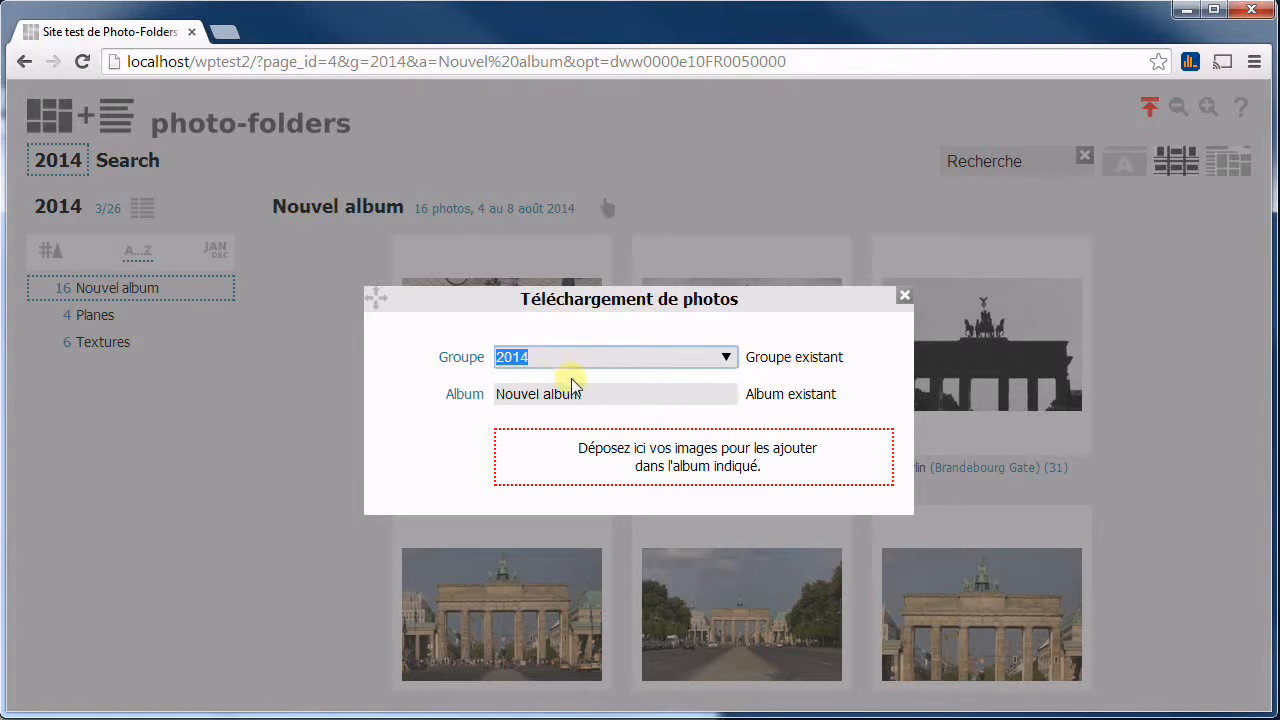
{"action": "left_click", "coordinate": [727, 357]}
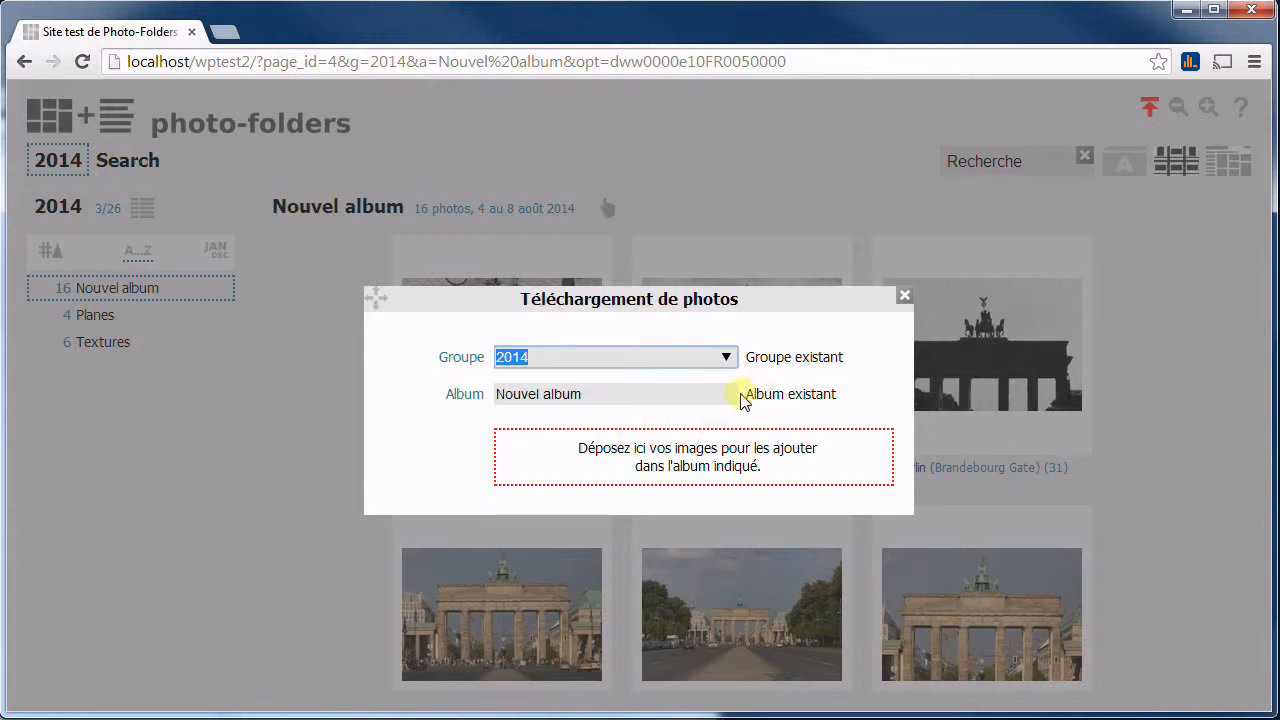
{"action": "left_click", "coordinate": [726, 395]}
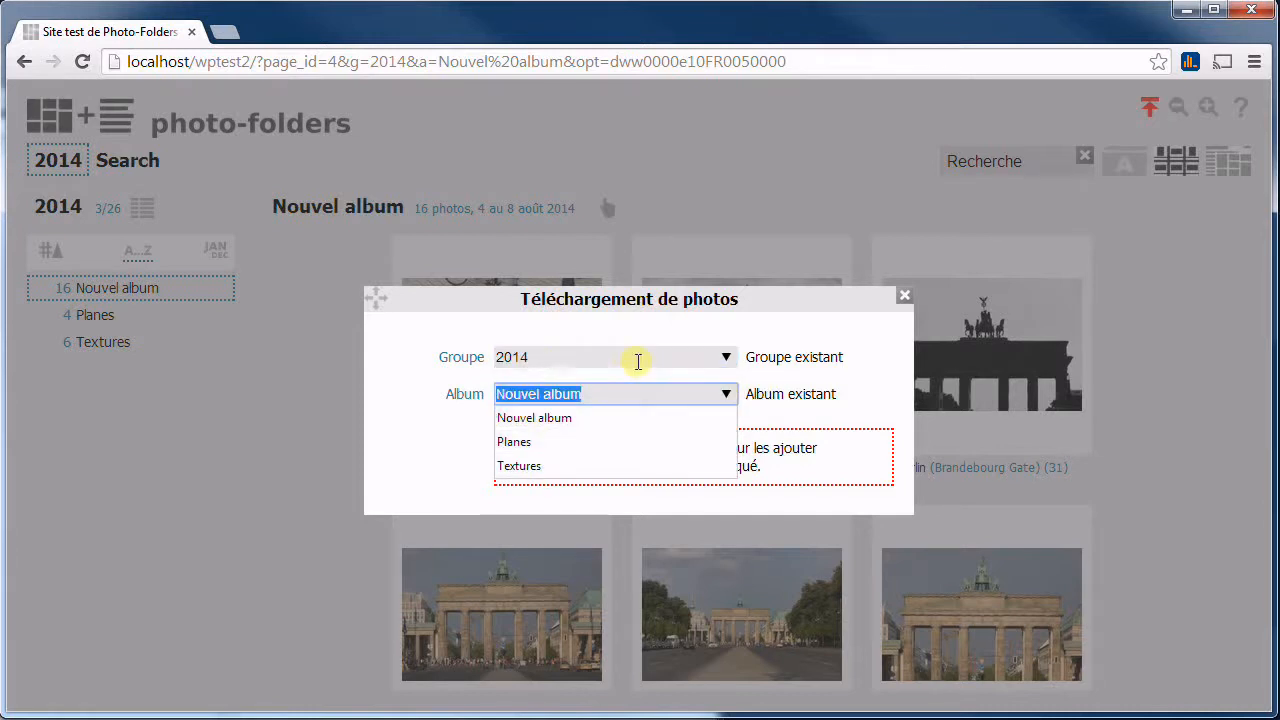
{"action": "left_click", "coordinate": [632, 360]}
{"action": "left_click", "coordinate": [628, 360]}
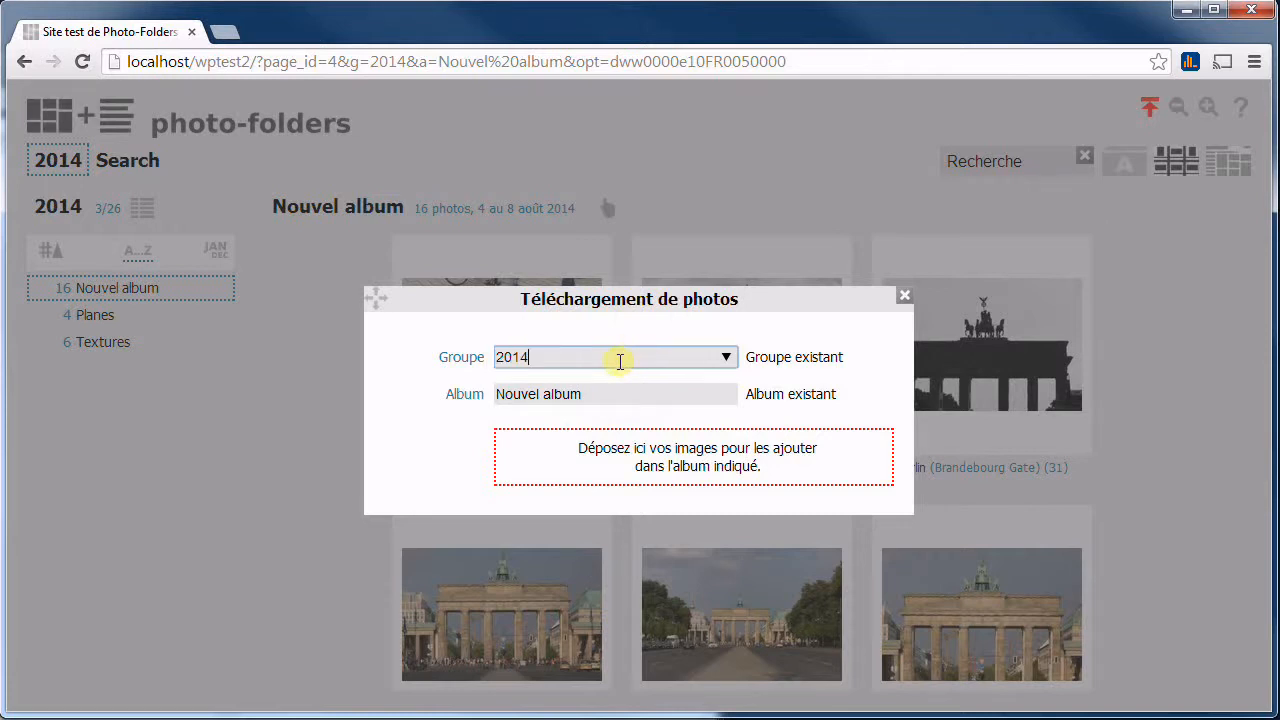
{"action": "double_click", "coordinate": [620, 362]}
{"action": "type", "text": "ook"}
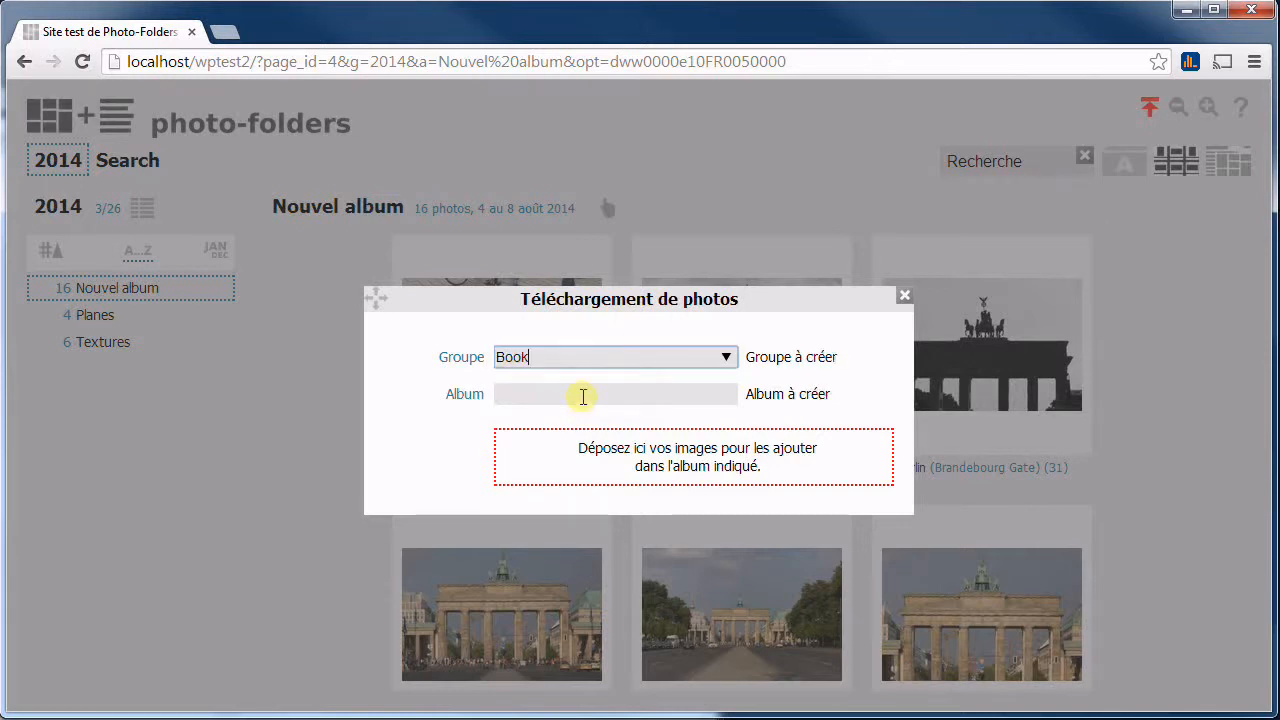
{"action": "left_click", "coordinate": [583, 397]}
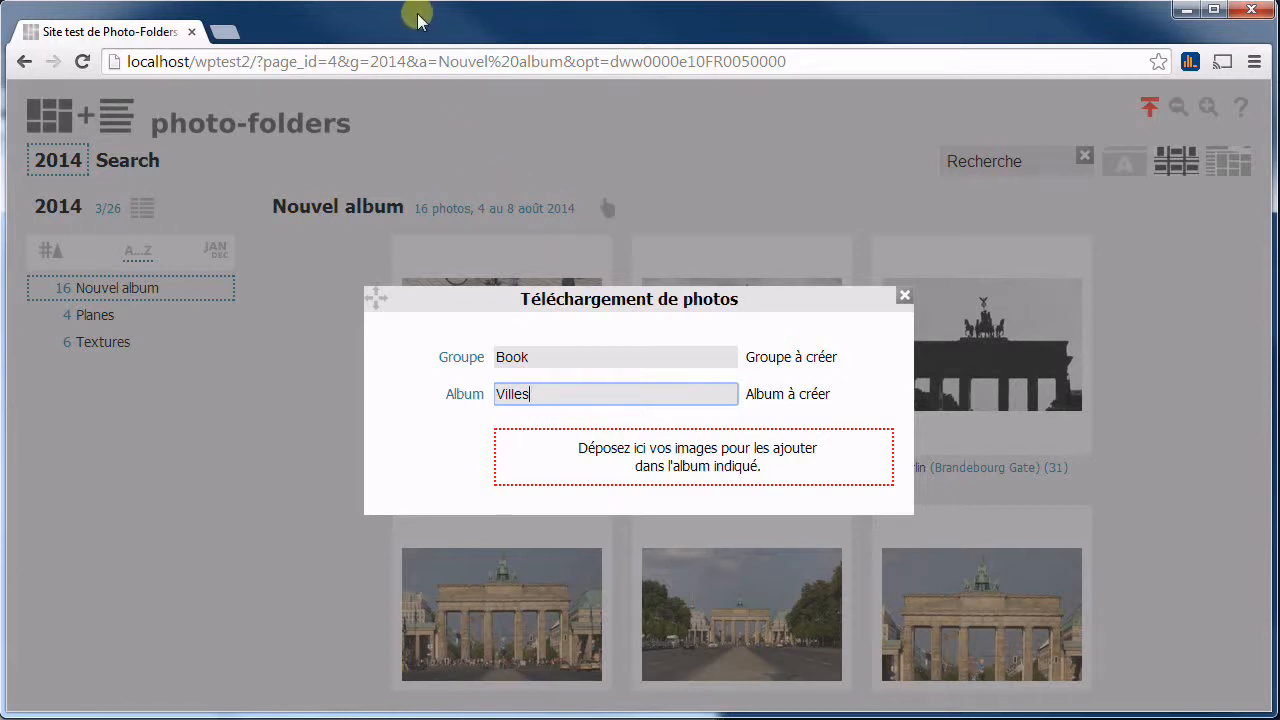
Uncover the Berlin Aug2014 folder window and add East Side Gallery photos 23 through 38 to the Villes upload
{"action": "left_click_drag", "start_coordinate": [432, 12], "coordinate": [1040, 12]}
{"action": "left_click", "coordinate": [340, 255]}
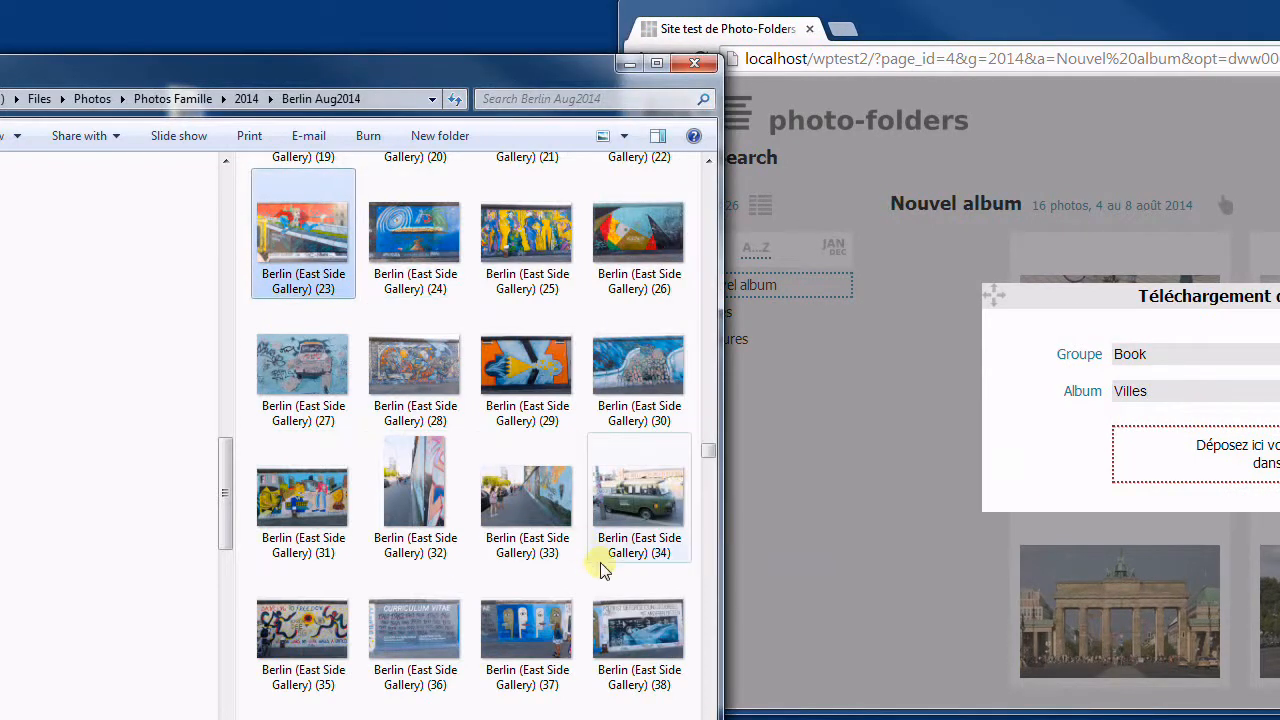
{"action": "left_click", "coordinate": [622, 632], "text": "shift"}
{"action": "left_click_drag", "start_coordinate": [508, 364], "coordinate": [1166, 457]}
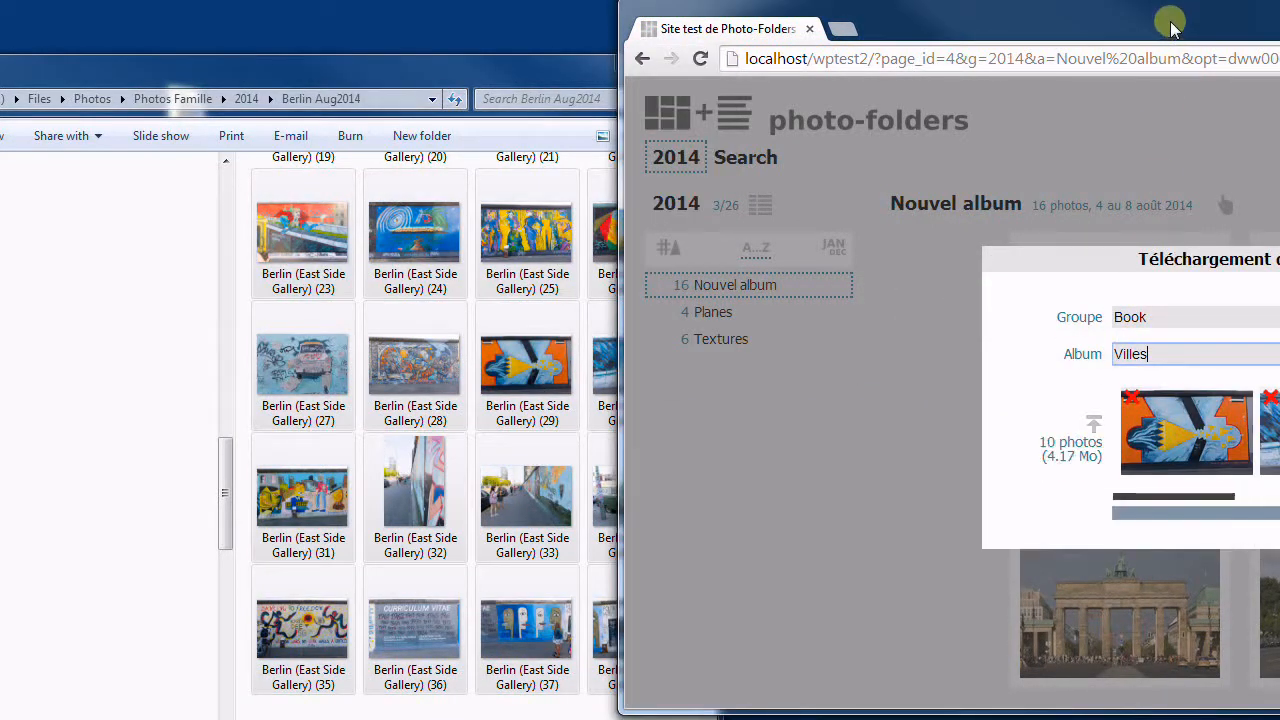
Bring the browser window back over the folder, upload the queued photos to Villes in Book, and look through the album
{"action": "left_click_drag", "start_coordinate": [1144, 27], "coordinate": [692, 2]}
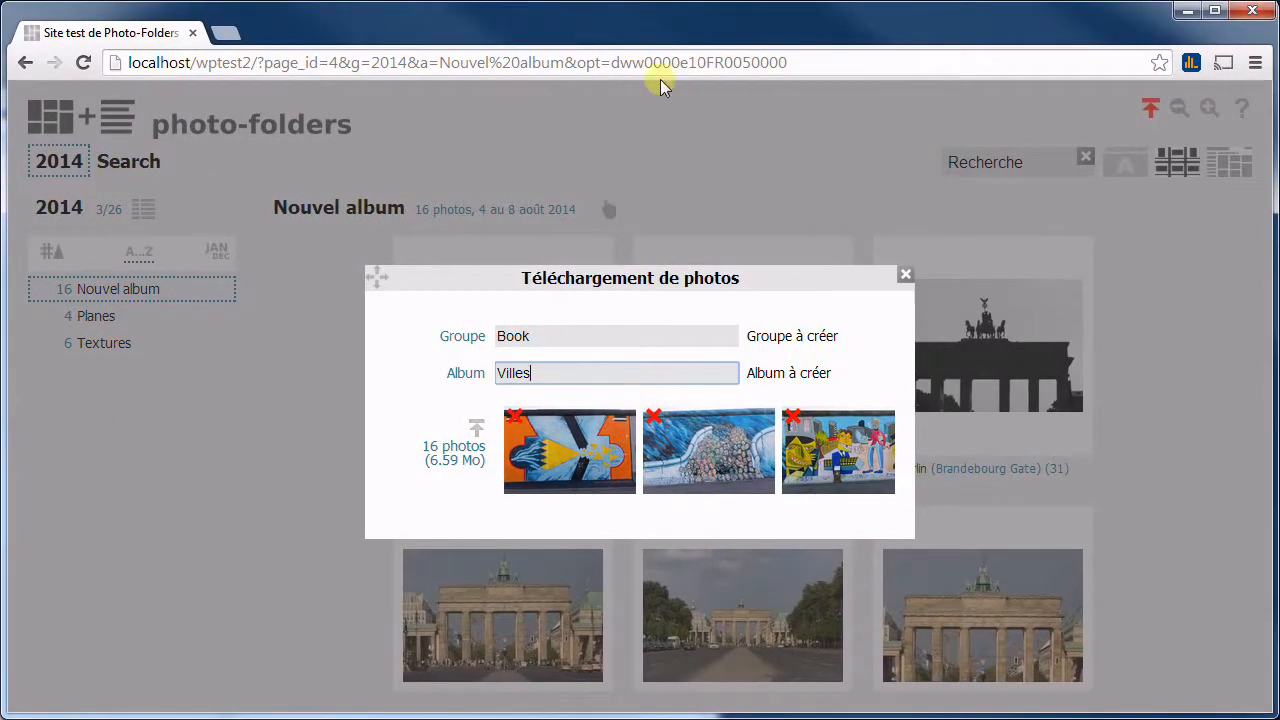
{"action": "left_click", "coordinate": [474, 438]}
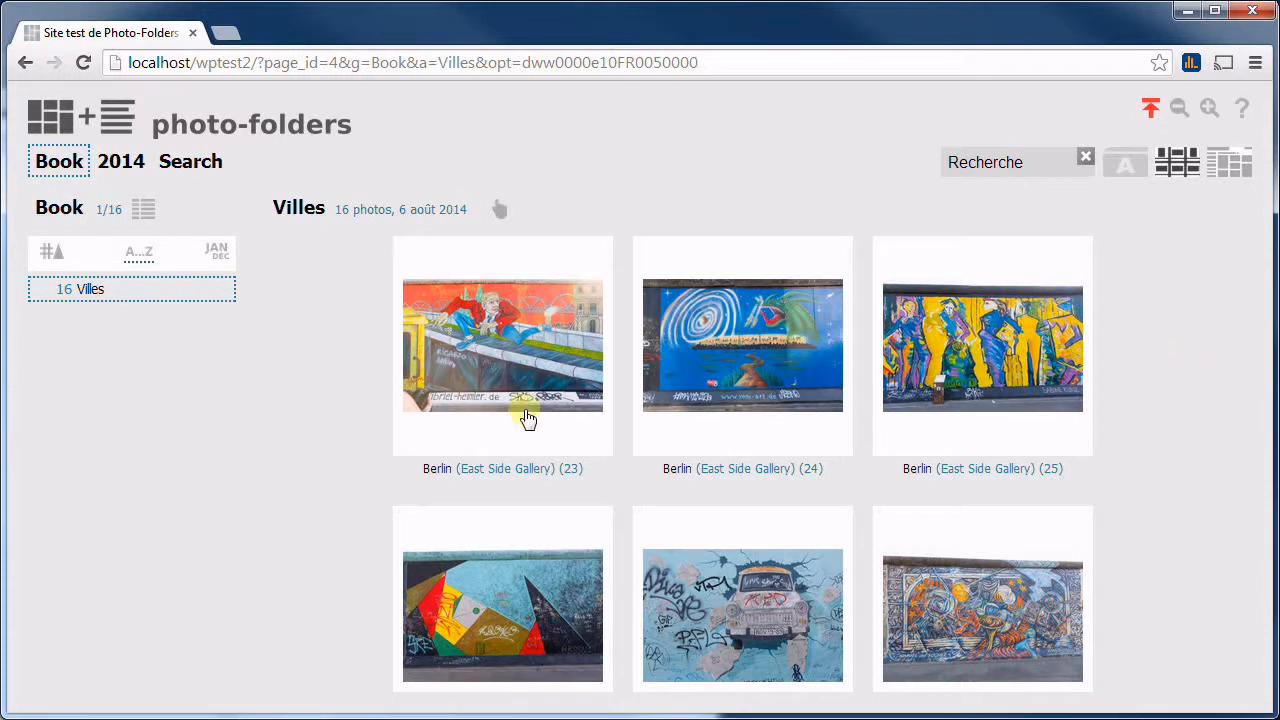
{"action": "scroll", "coordinate": [345, 345], "scroll_direction": "down", "scroll_amount": 7}
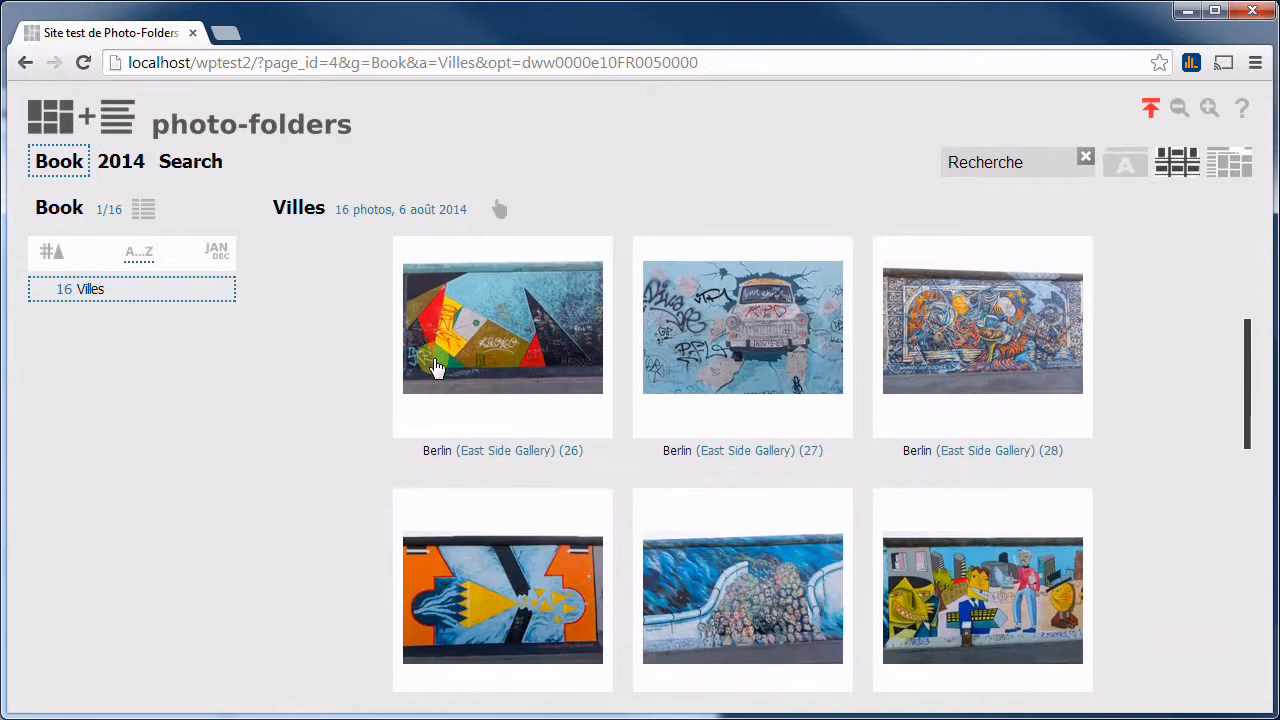
{"action": "scroll", "coordinate": [427, 370], "scroll_direction": "up", "scroll_amount": 7}
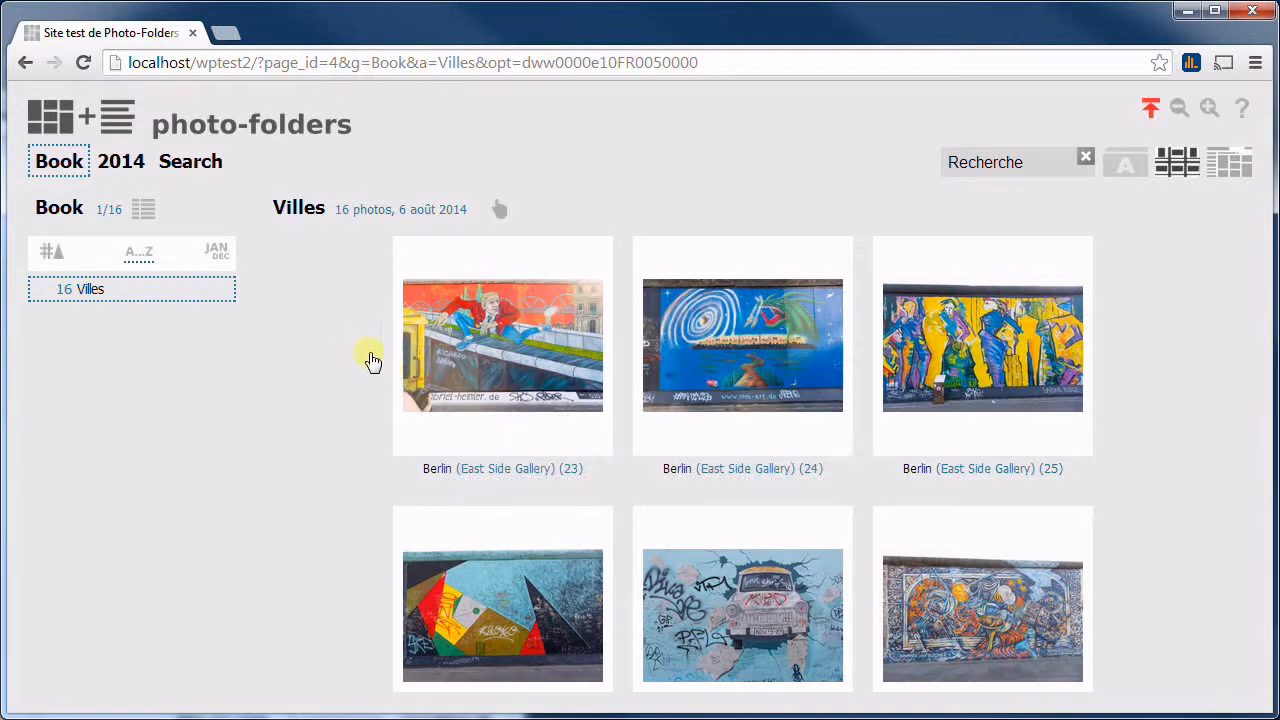
Open the operations for the Villes album and add the photos from Gemaldegalerie (12) through Gorki Theater
{"action": "left_click", "coordinate": [302, 219]}
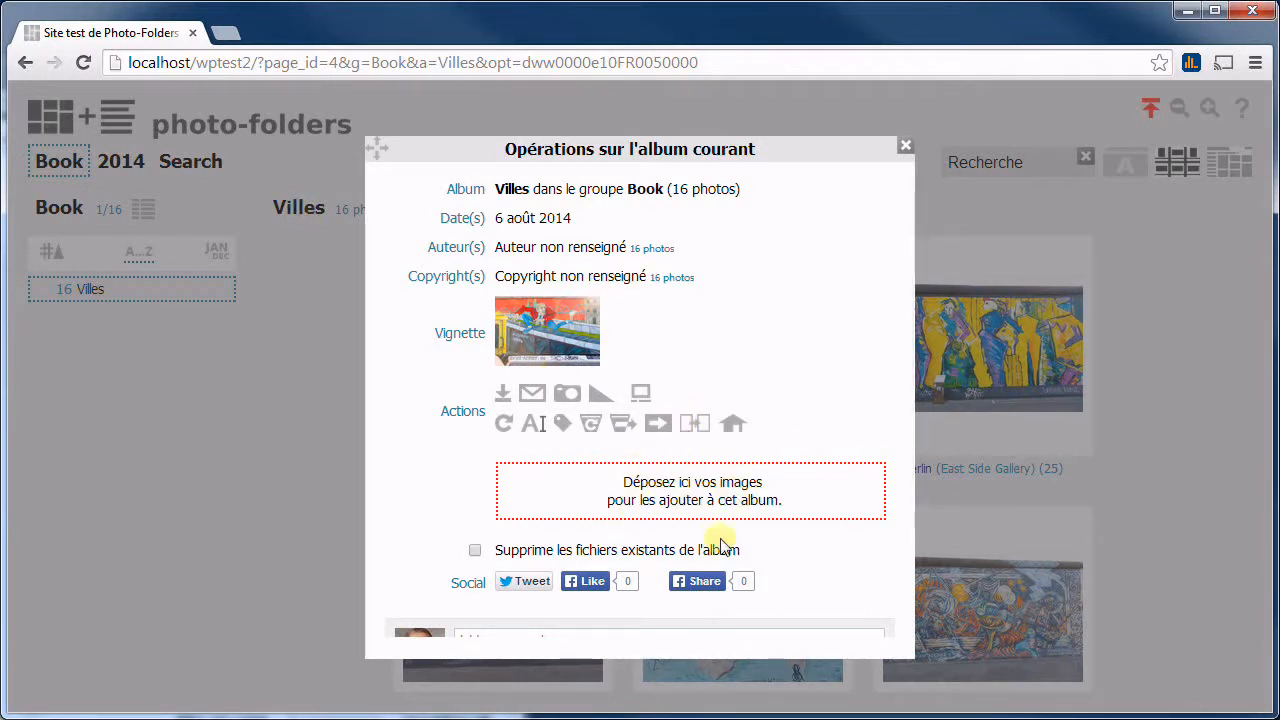
{"action": "left_click", "coordinate": [2, 118]}
{"action": "left_click", "coordinate": [210, 325]}
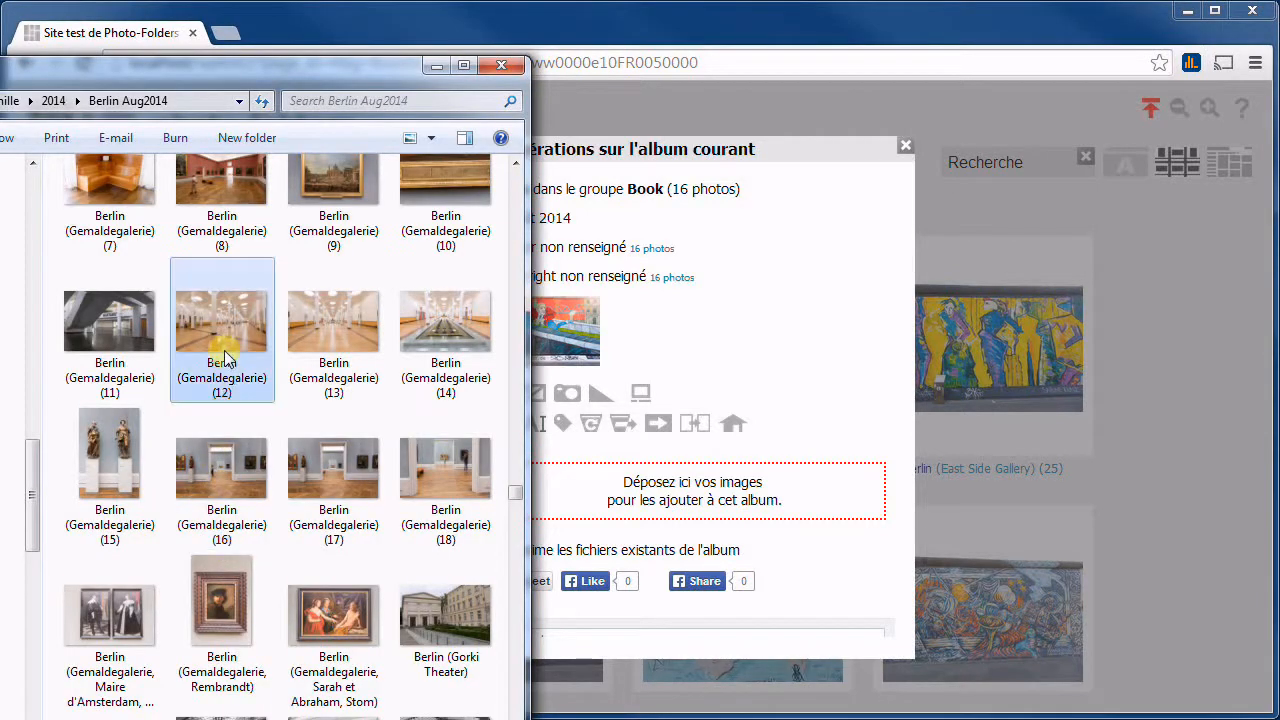
{"action": "left_click", "coordinate": [425, 648], "text": "shift"}
{"action": "left_click_drag", "start_coordinate": [346, 480], "coordinate": [674, 504]}
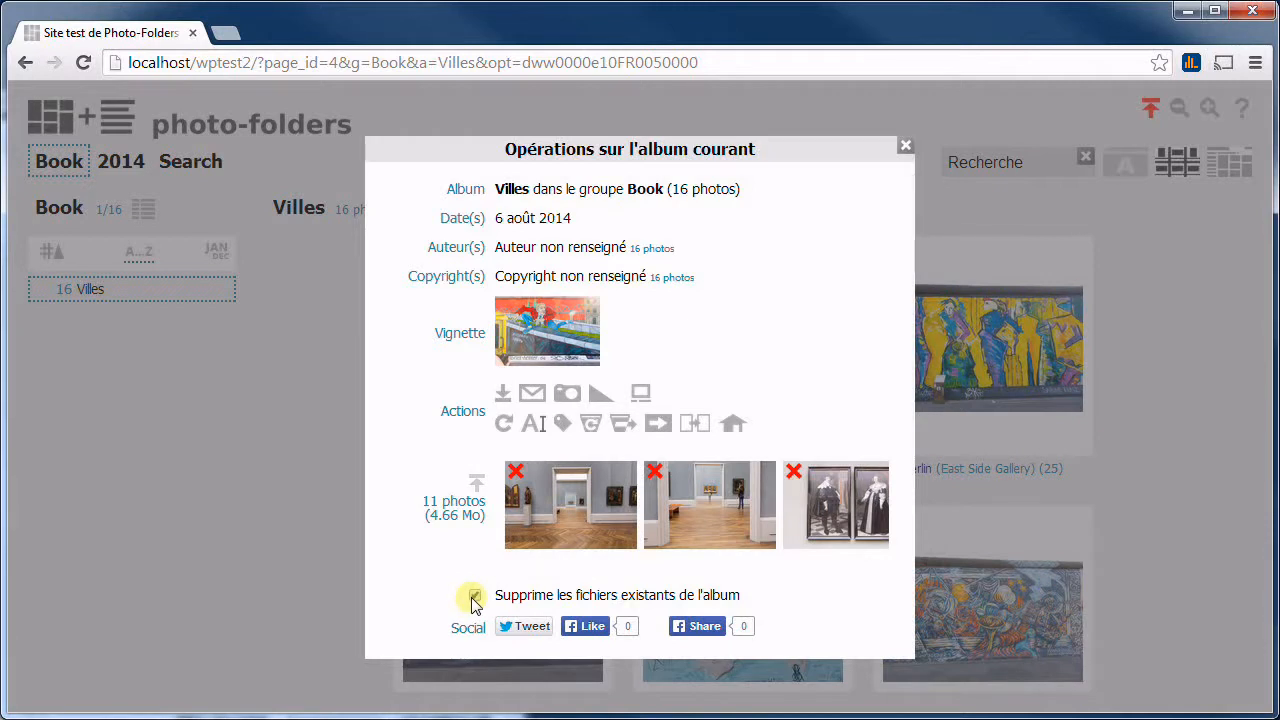
Replace the existing Villes files with the queued photos by enabling their deletion and uploading, and close the dialog
{"action": "mouse_move", "coordinate": [601, 493]}
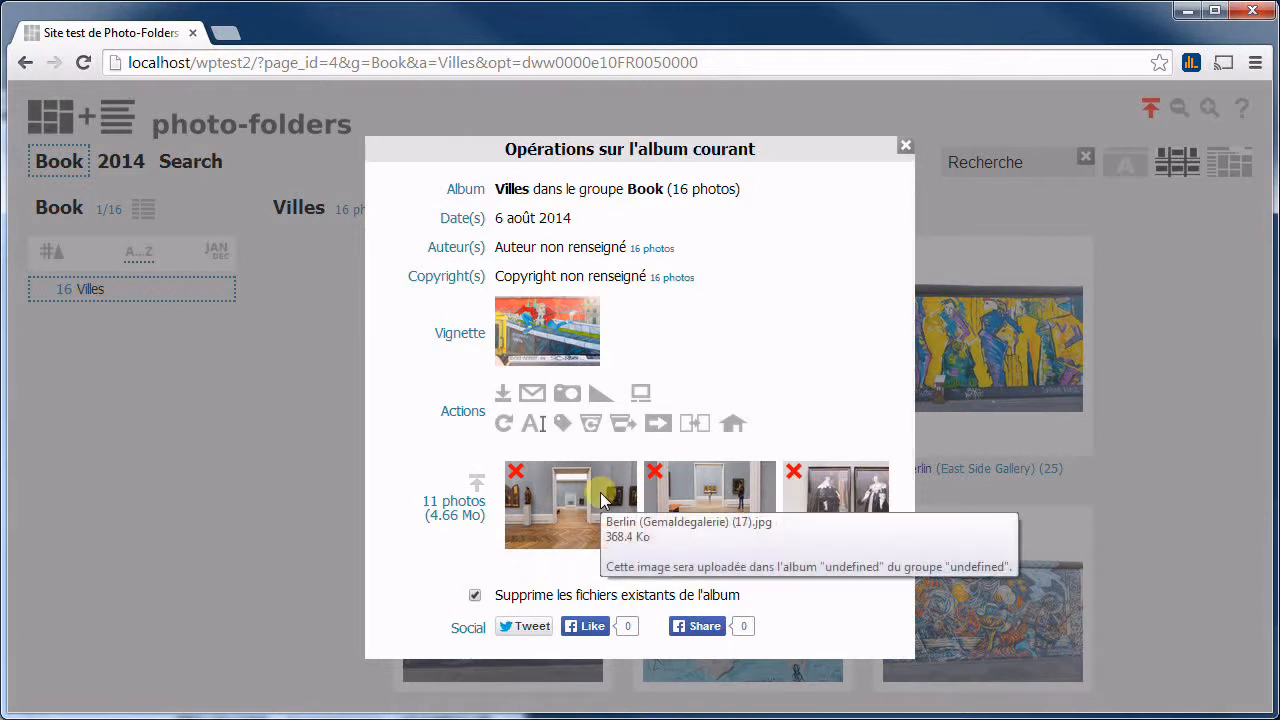
{"action": "left_click", "coordinate": [477, 483]}
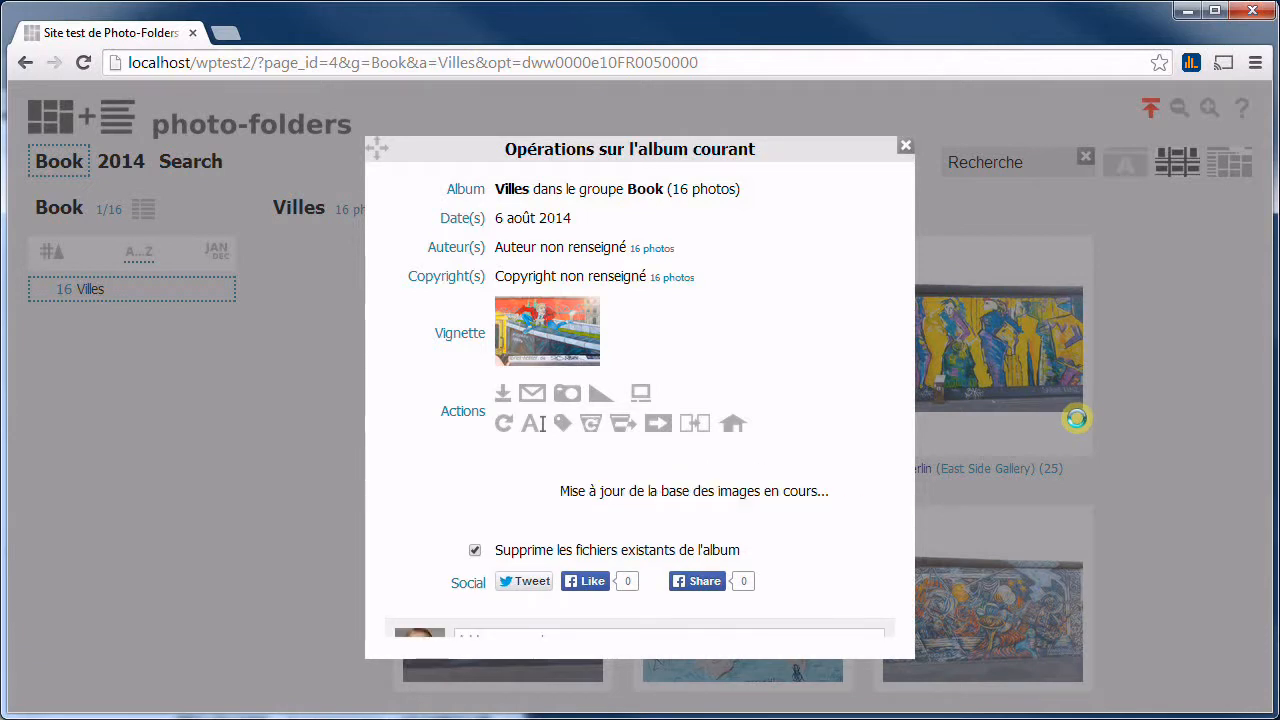
{"action": "left_click", "coordinate": [341, 362]}
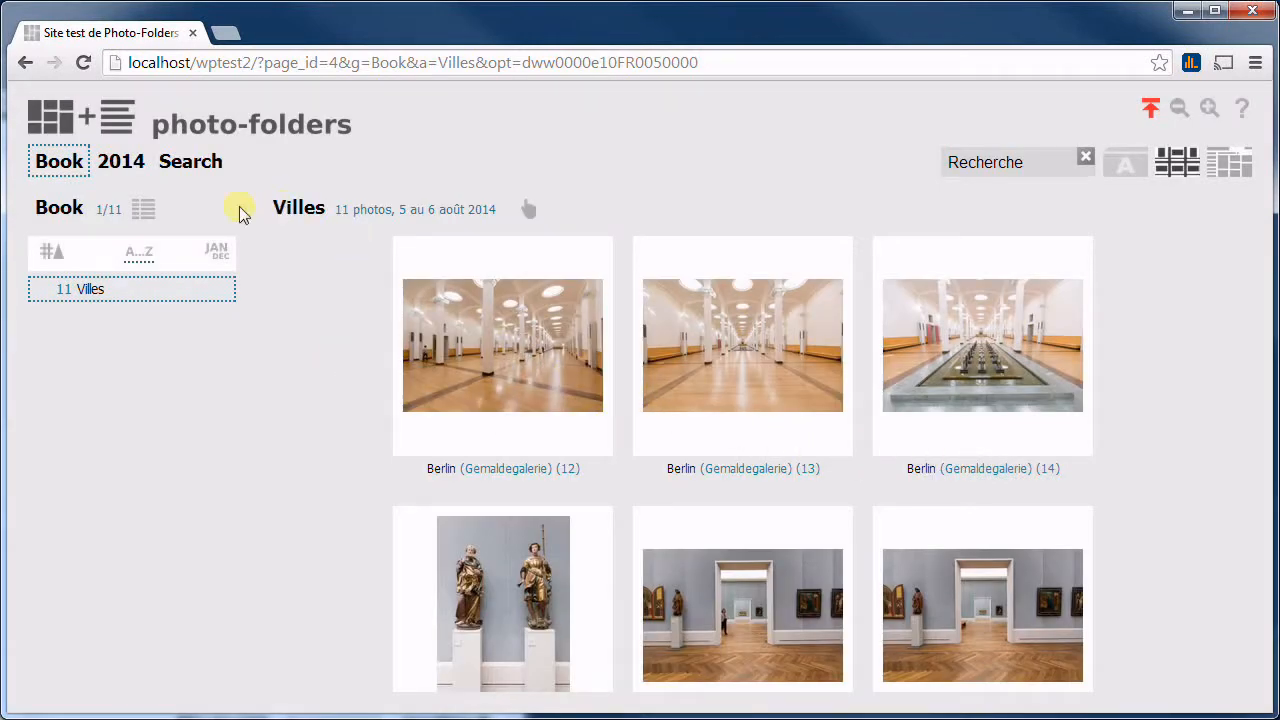
Open the operations for the Book group and add the photos from Humboldt University (1) through Markisches Museum (3)
{"action": "left_click", "coordinate": [60, 212]}
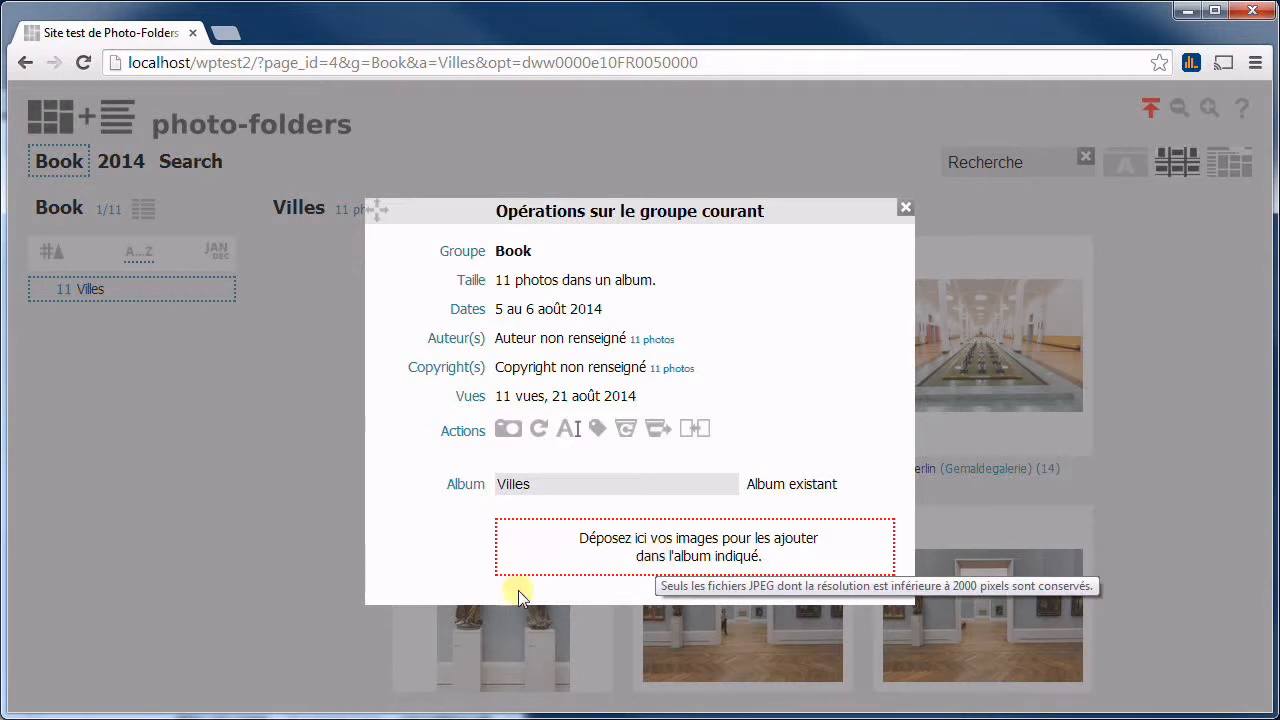
{"action": "key", "text": "alt+Tab"}
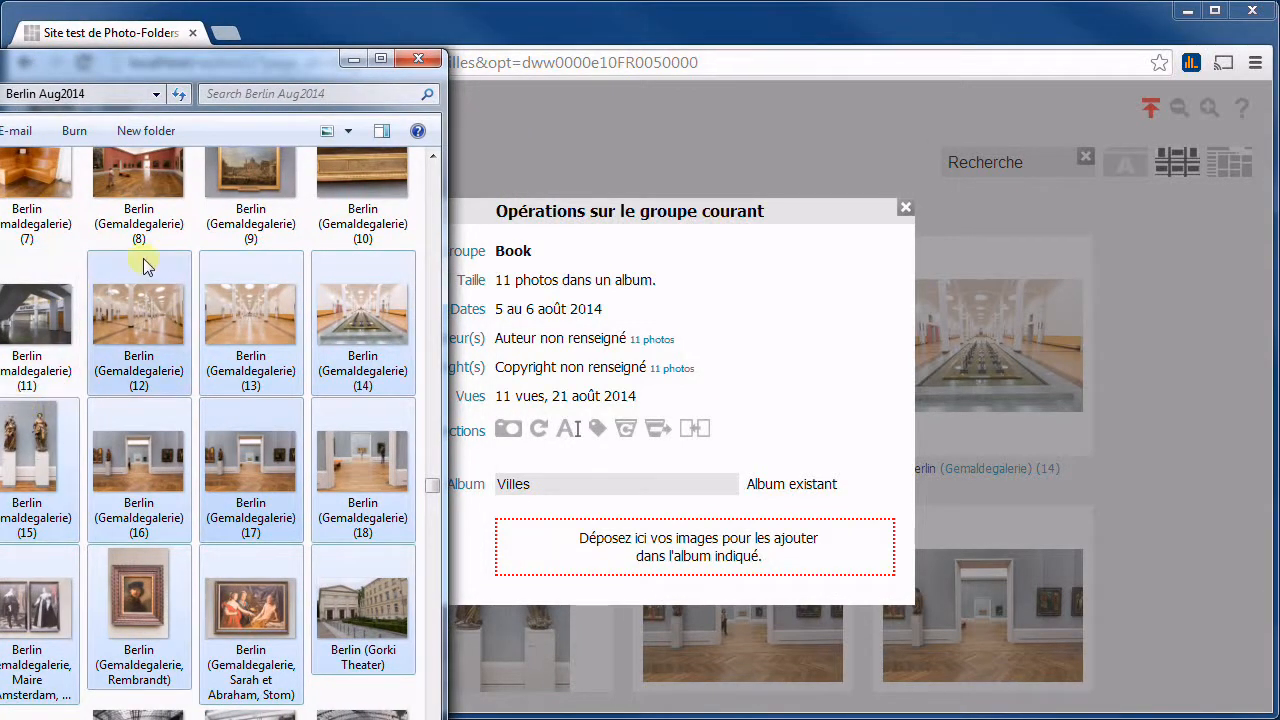
{"action": "left_click", "coordinate": [176, 384]}
{"action": "scroll", "coordinate": [177, 378], "scroll_direction": "down", "scroll_amount": 5}
{"action": "left_click", "coordinate": [176, 376]}
{"action": "left_click", "coordinate": [325, 690], "text": "shift"}
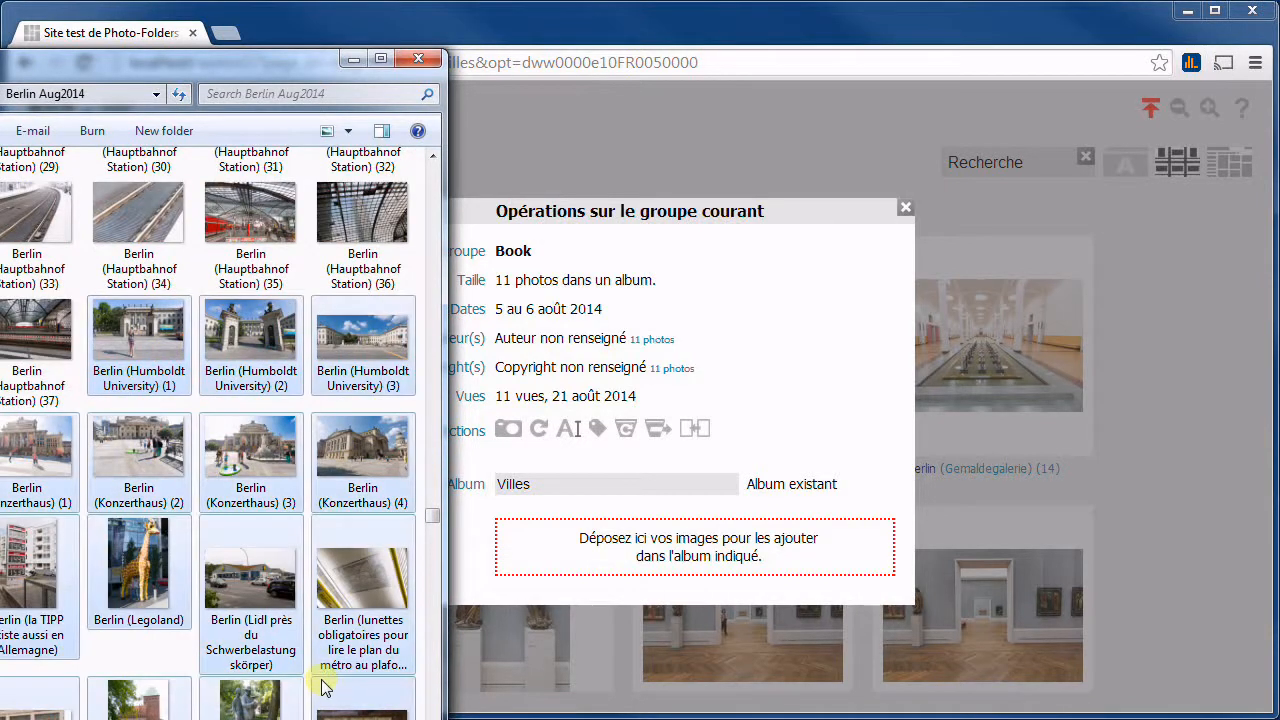
{"action": "left_click_drag", "start_coordinate": [325, 690], "coordinate": [638, 539]}
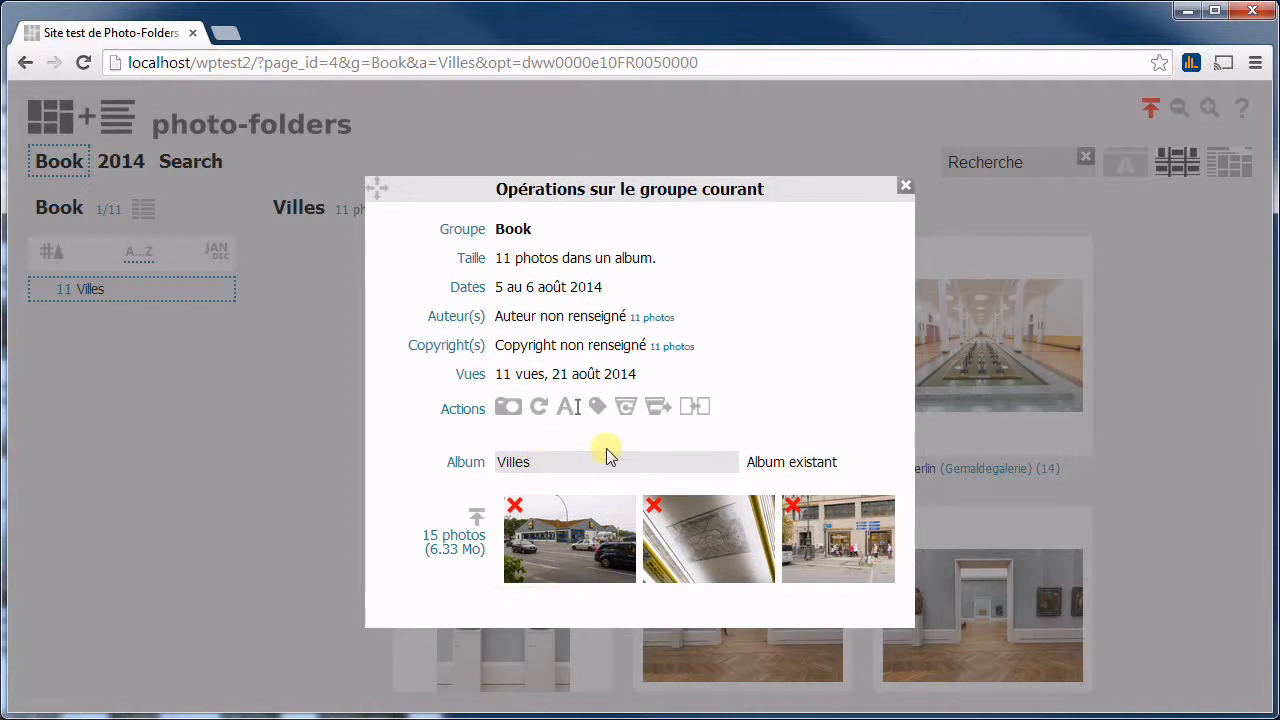
{"action": "left_click", "coordinate": [726, 461]}
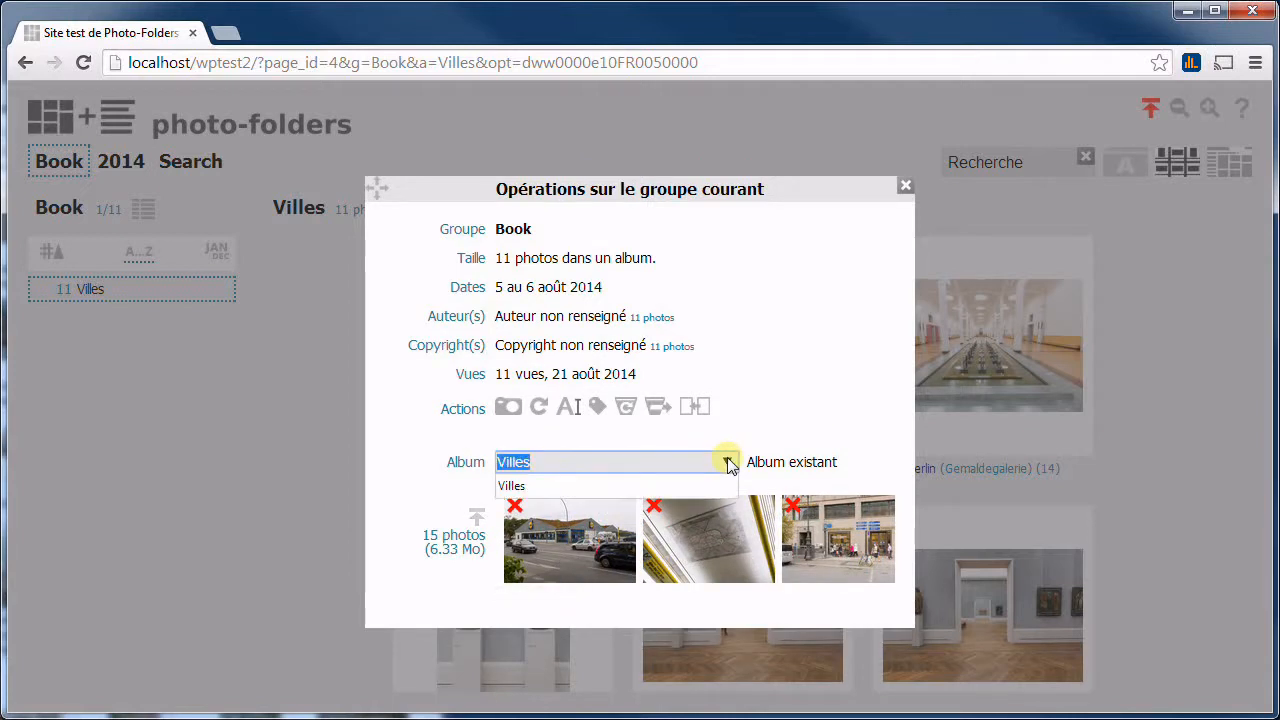
{"action": "left_click", "coordinate": [590, 460]}
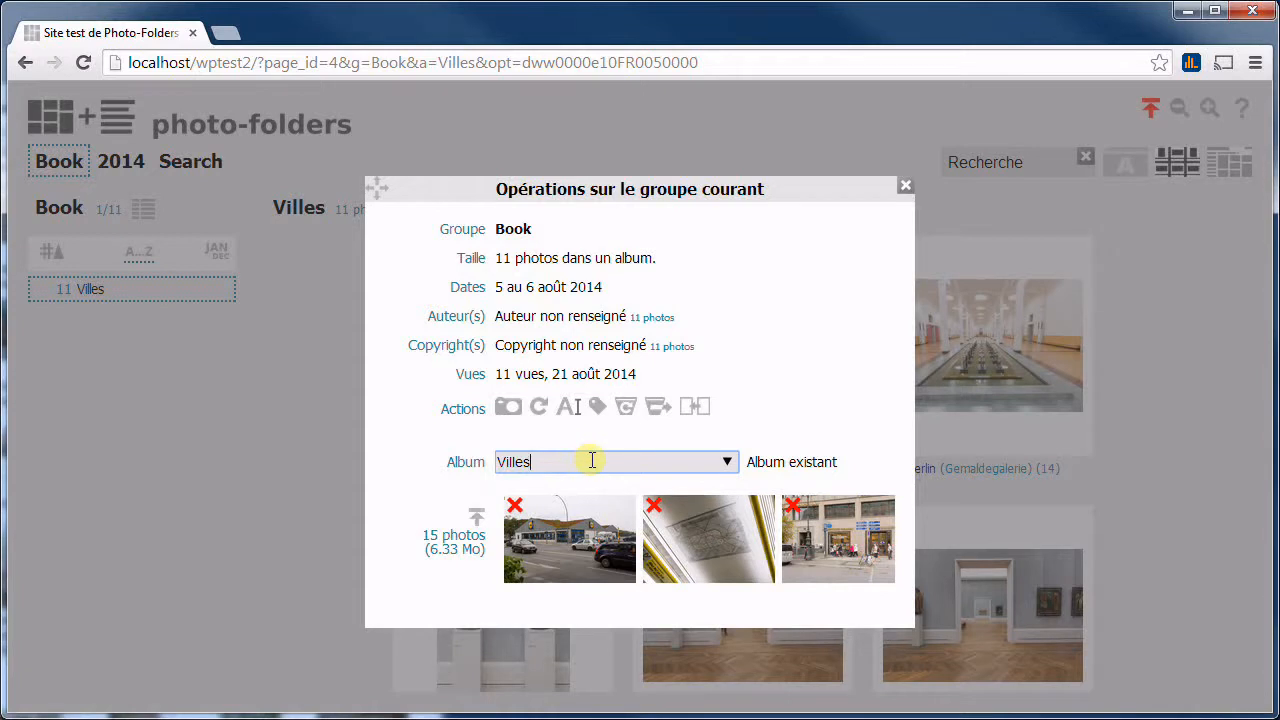
{"action": "type", "text": "2"}
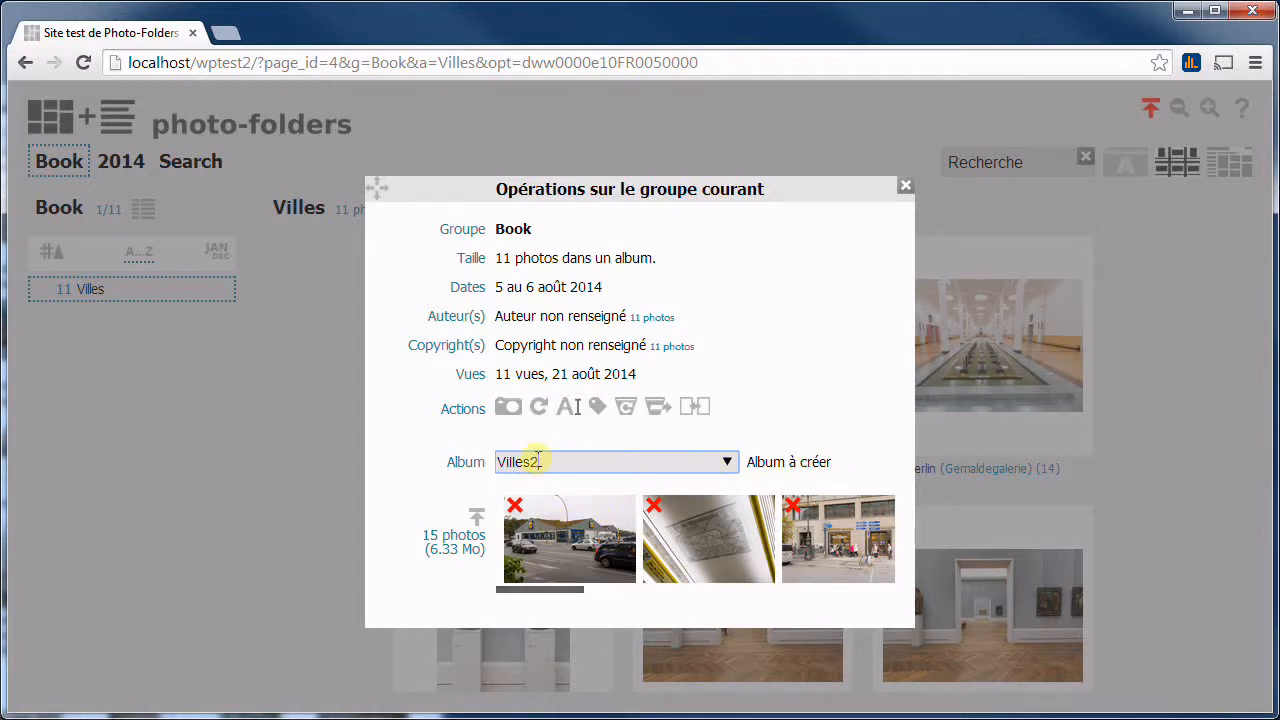
Name the destination album "Villes 2" and upload the queued photos to it
{"action": "double_click", "coordinate": [536, 461]}
{"action": "key", "text": "BackSpace"}
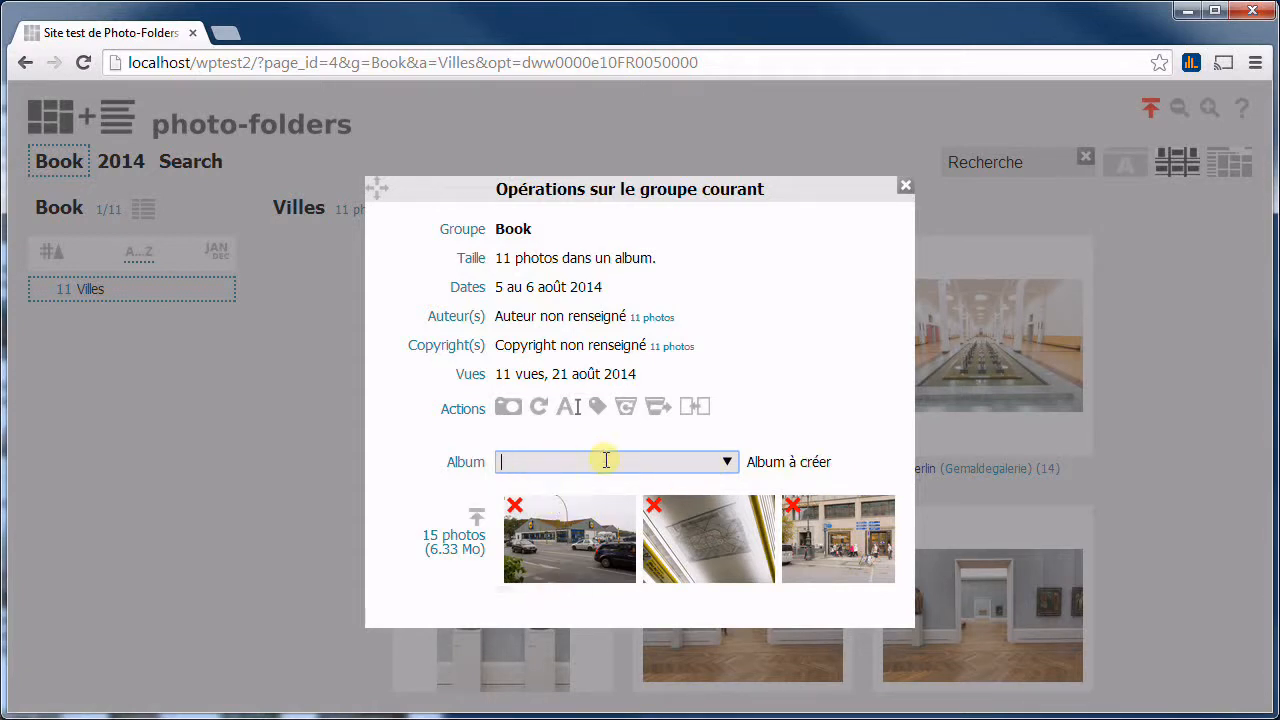
{"action": "type", "text": "Ville"}
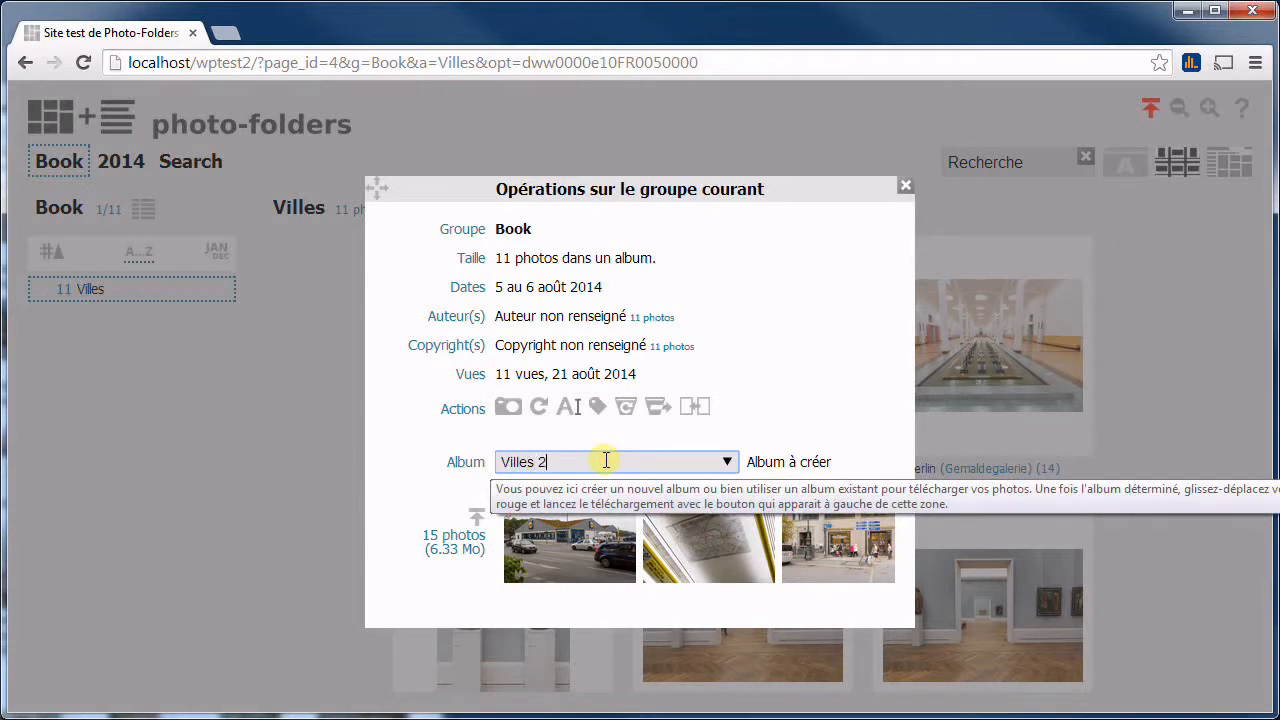
{"action": "type", "text": "s 2"}
{"action": "left_click", "coordinate": [474, 516]}
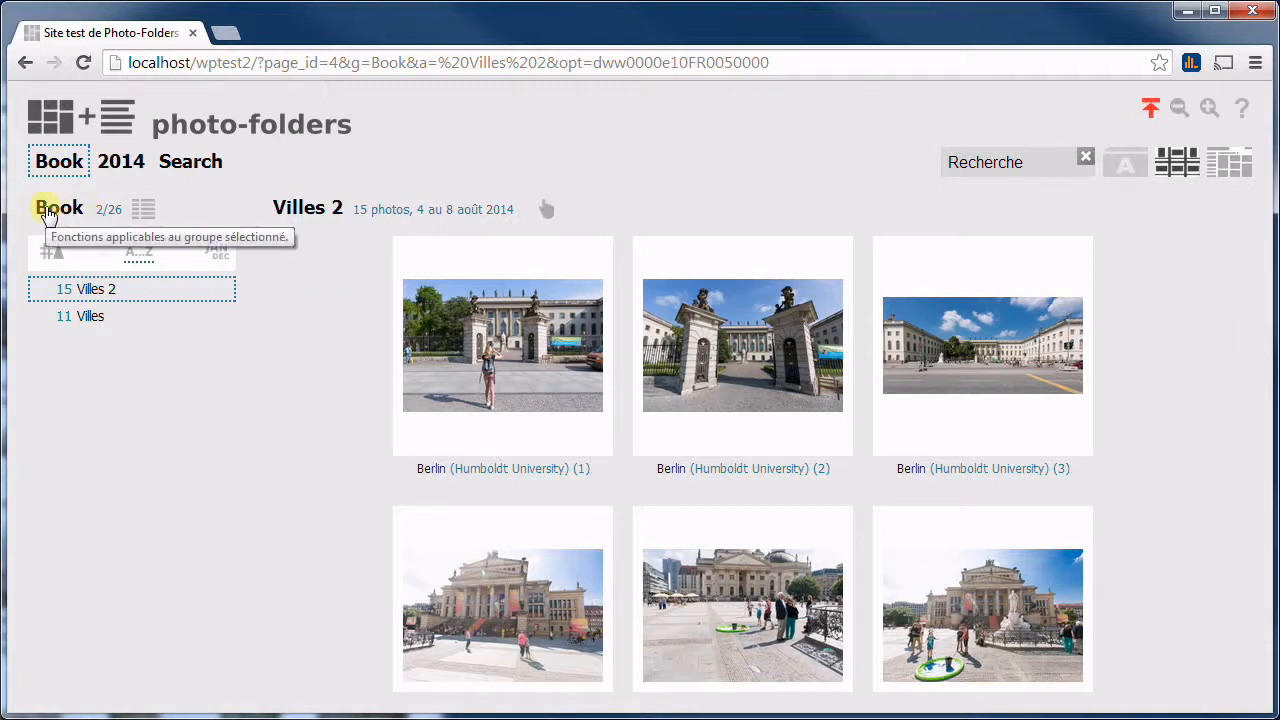
Open the operations for the Book group again and run its refresh action
{"action": "left_click", "coordinate": [57, 210]}
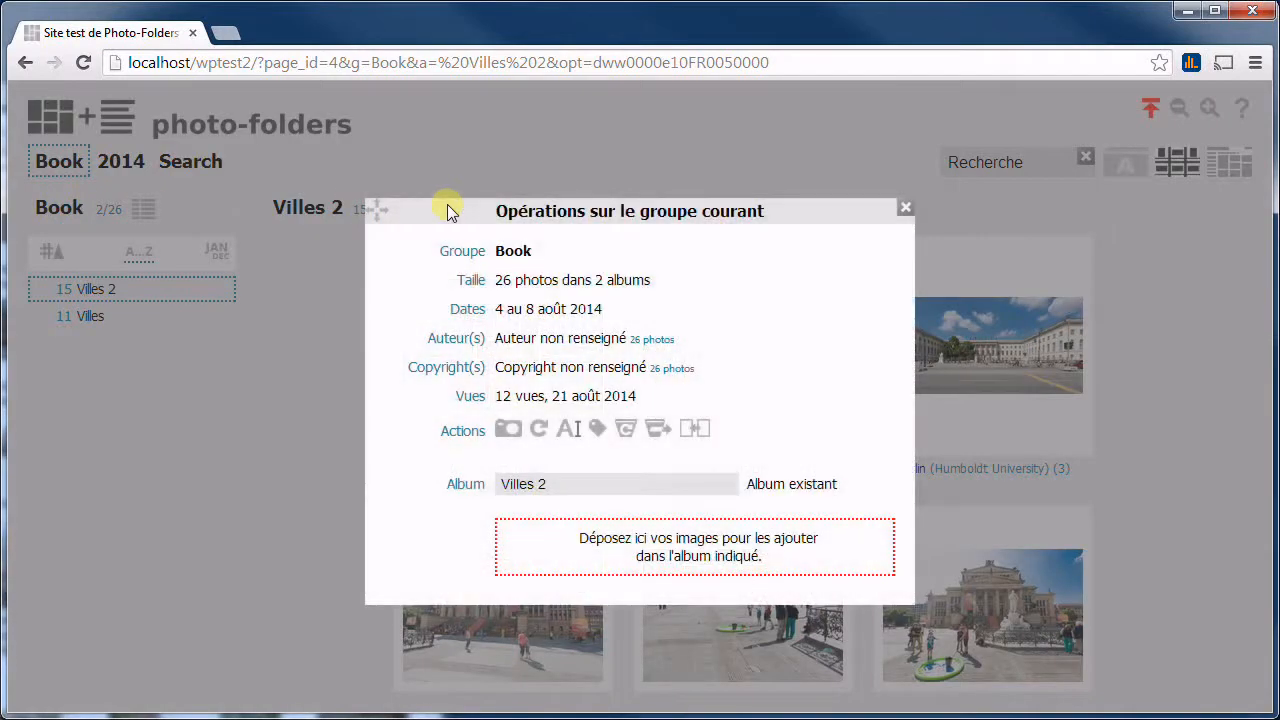
{"action": "left_click", "coordinate": [539, 430]}
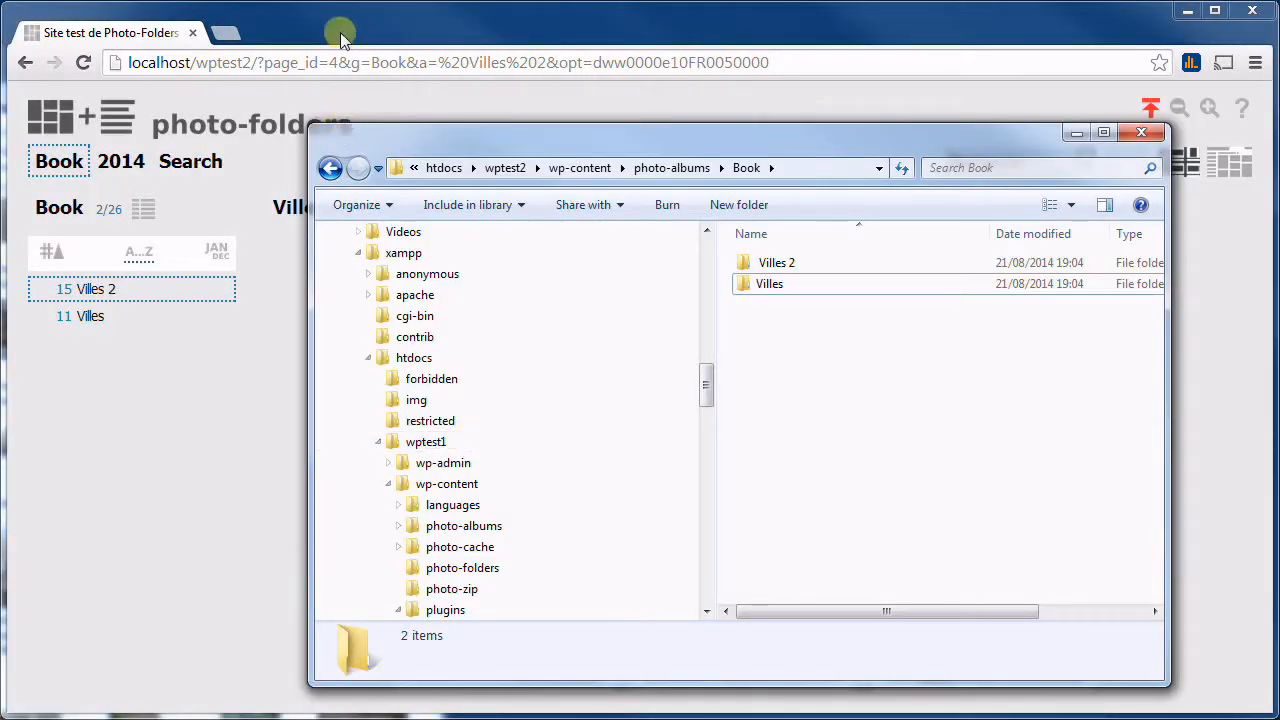
Move the browser aside, inspect the group folders in wptest2's photo-albums directory, and open the Book folder
{"action": "left_click_drag", "start_coordinate": [340, 38], "coordinate": [1275, 45]}
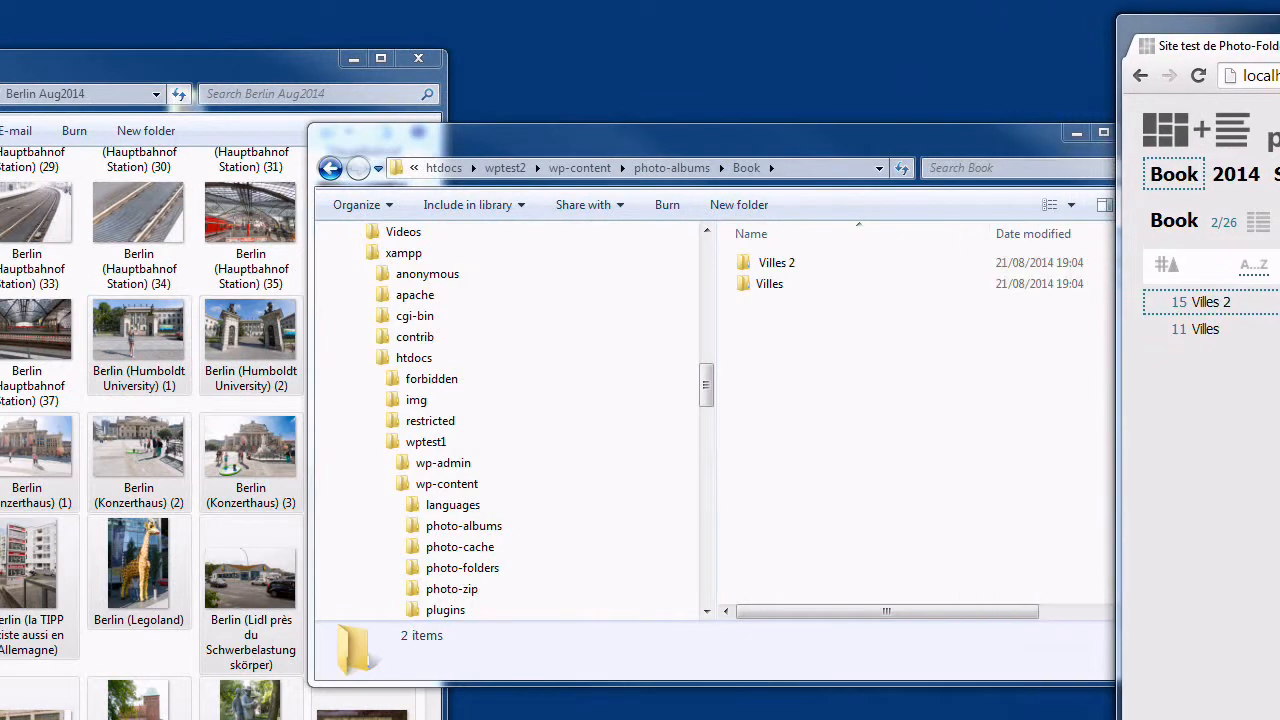
{"action": "left_click", "coordinate": [666, 143]}
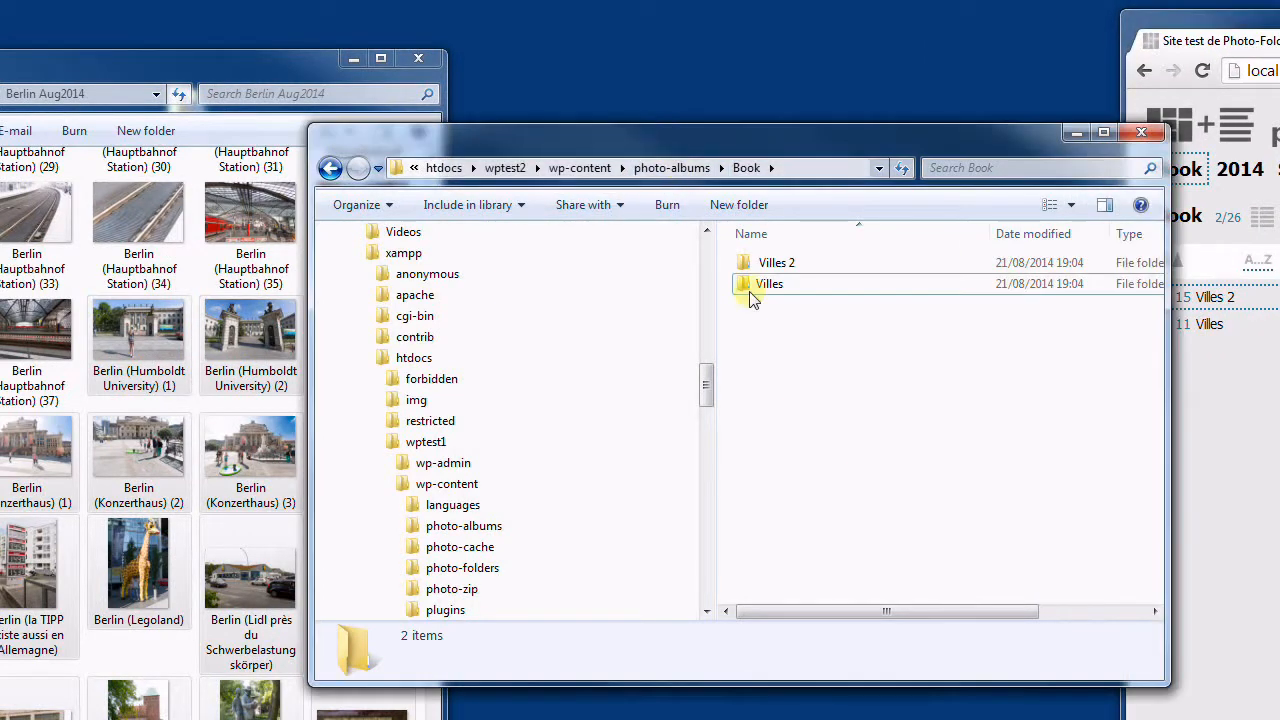
{"action": "left_click_drag", "start_coordinate": [745, 143], "coordinate": [675, 137]}
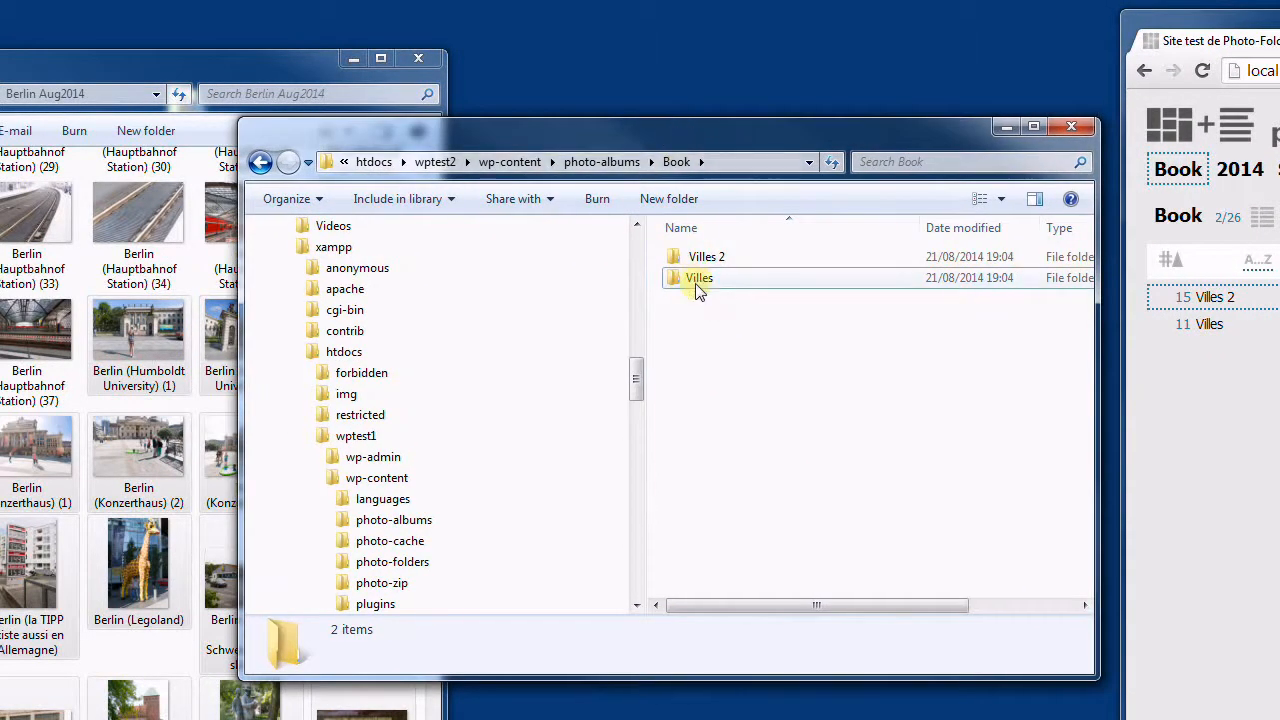
{"action": "left_click", "coordinate": [605, 163]}
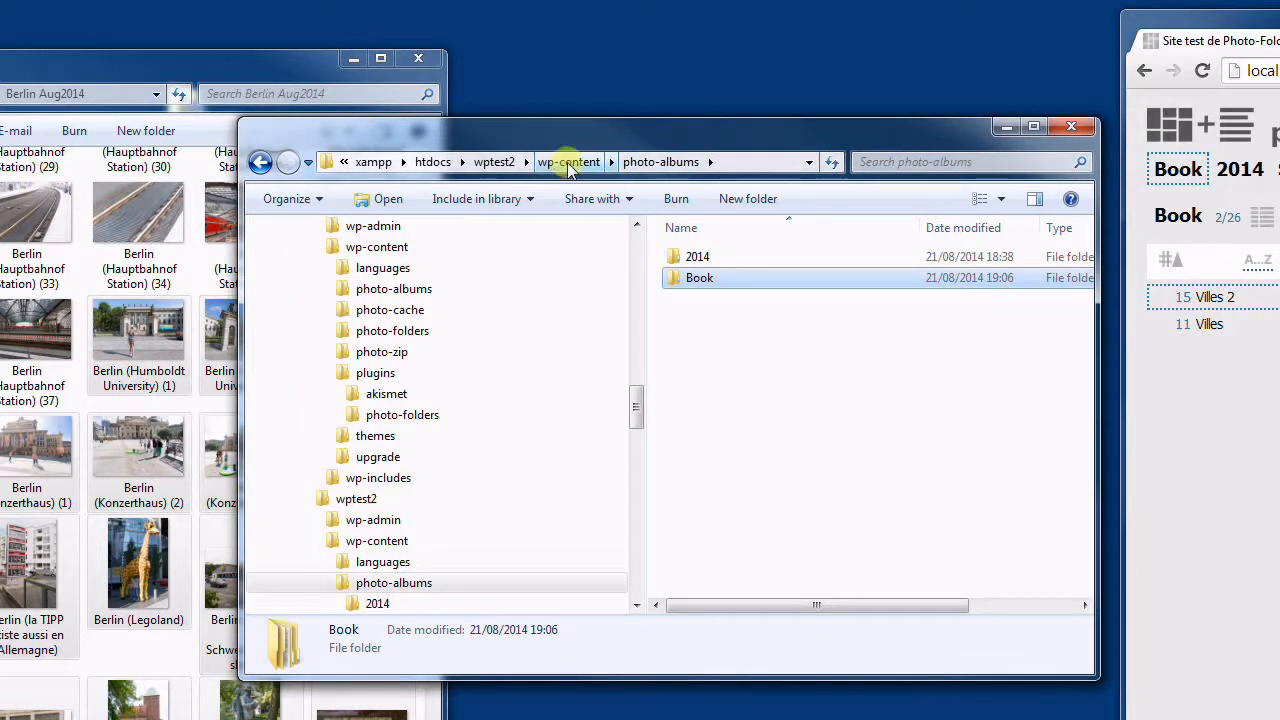
{"action": "left_click", "coordinate": [704, 260]}
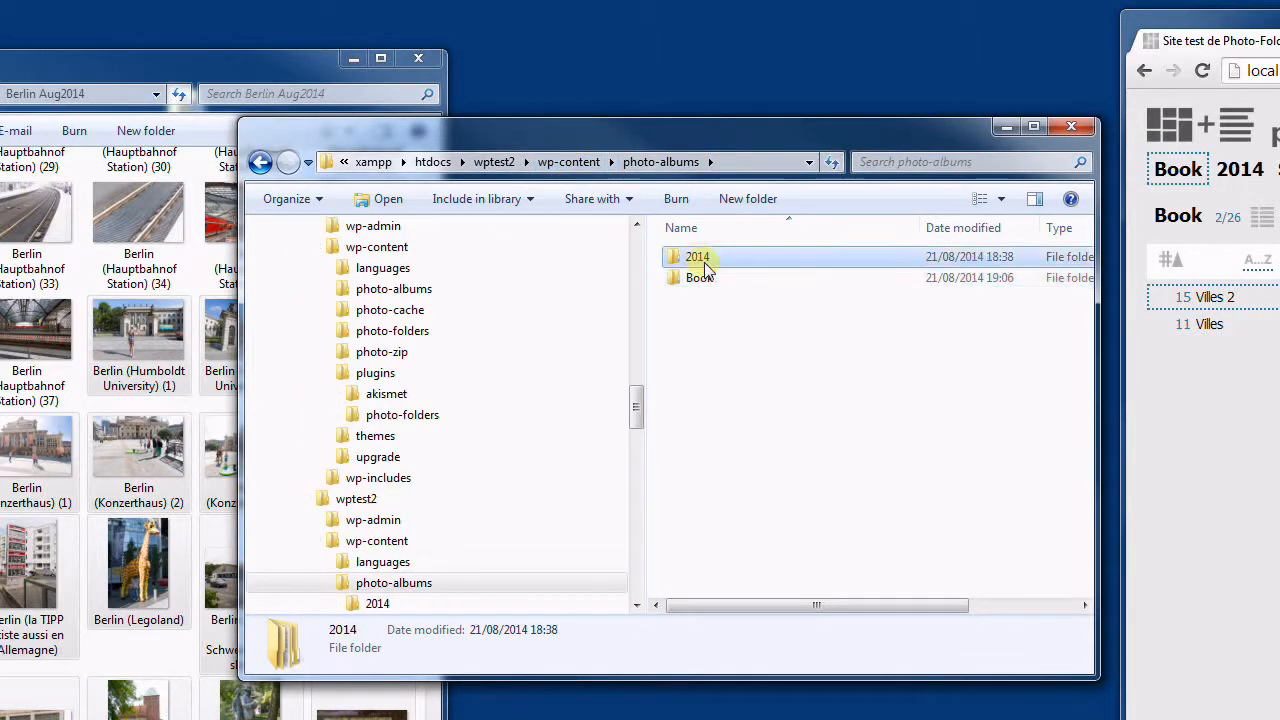
{"action": "double_click", "coordinate": [700, 278]}
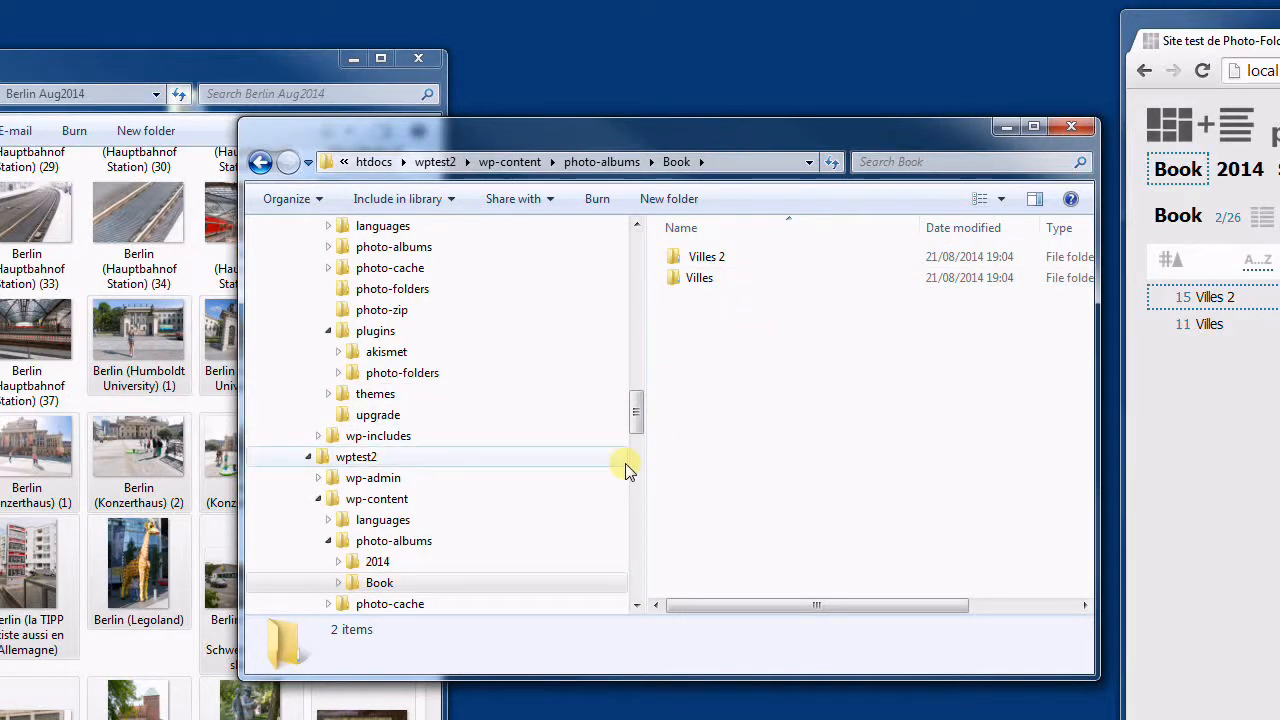
Create a folder named "Villes 3" inside the Book folder and open it
{"action": "key", "text": "ctrl+shift+n"}
{"action": "type", "text": "V"}
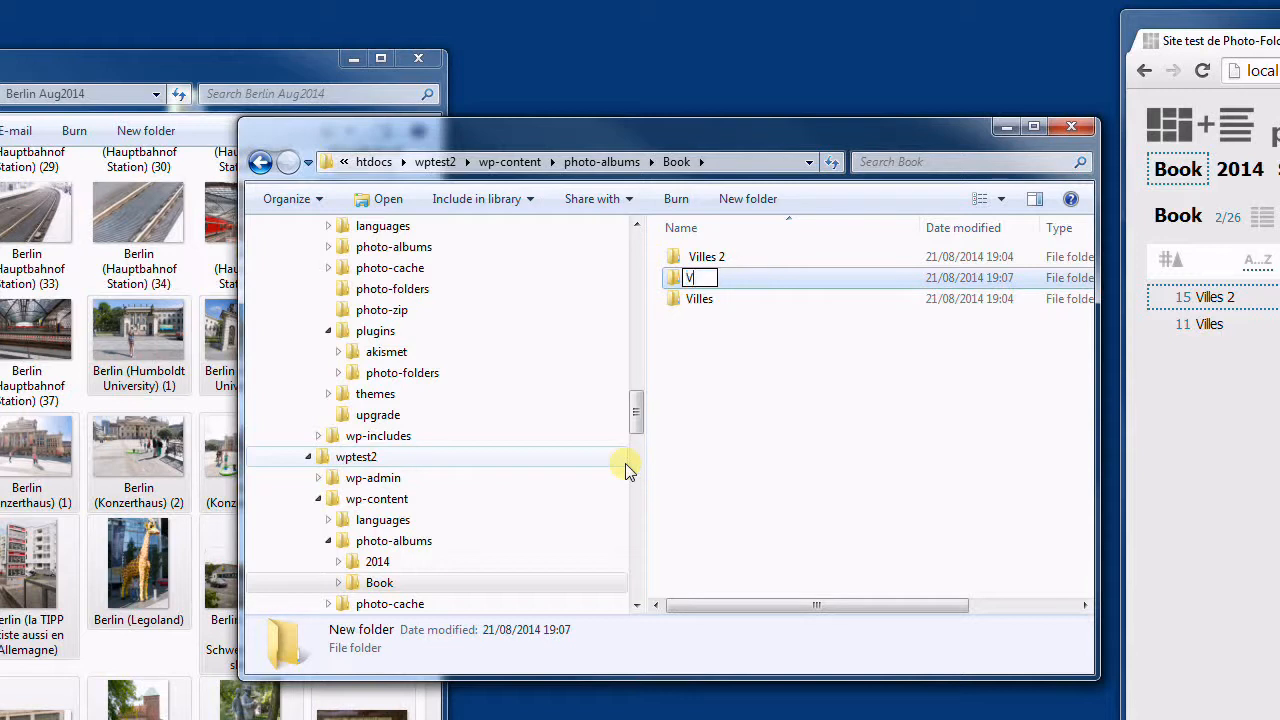
{"action": "key", "text": "Return"}
{"action": "key", "text": "Return"}
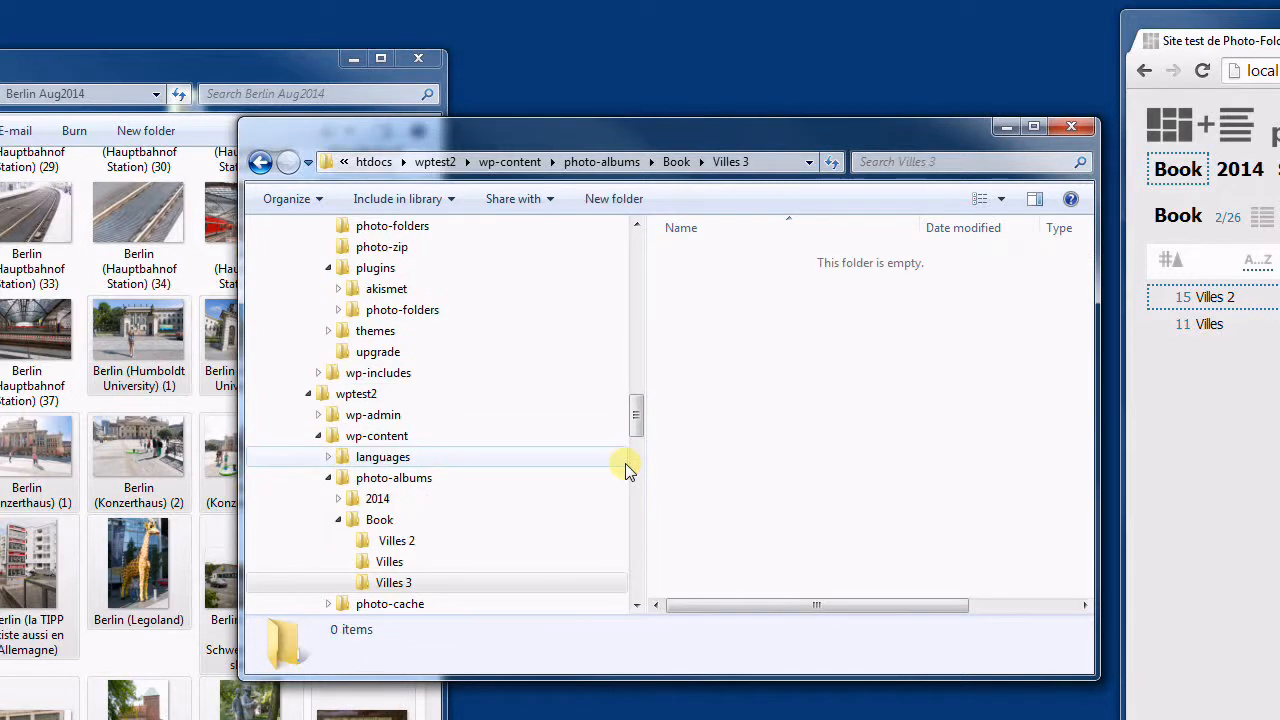
Copy the photos from Maison de l'Europe through Markisches Museum (15) into the Villes 3 folder and return to the Book folder
{"action": "left_click", "coordinate": [188, 391]}
{"action": "scroll", "coordinate": [80, 557], "scroll_direction": "down", "scroll_amount": 10}
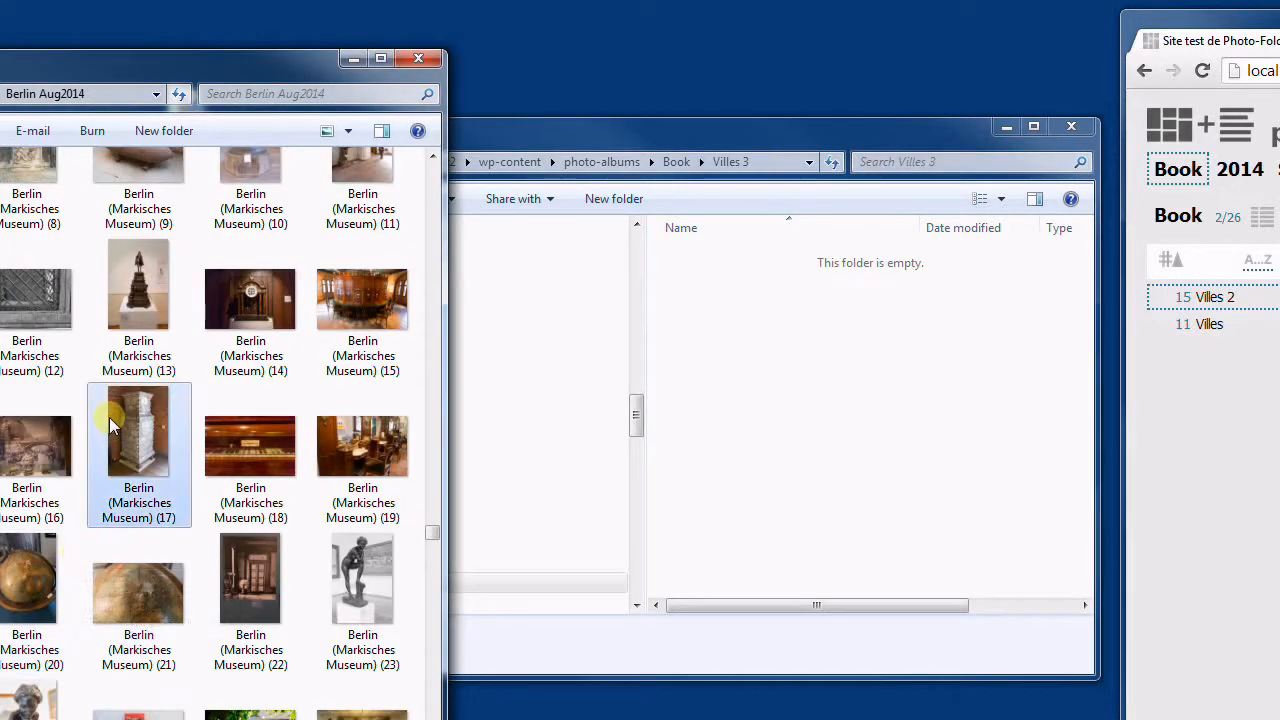
{"action": "scroll", "coordinate": [280, 528], "scroll_direction": "down", "scroll_amount": 10}
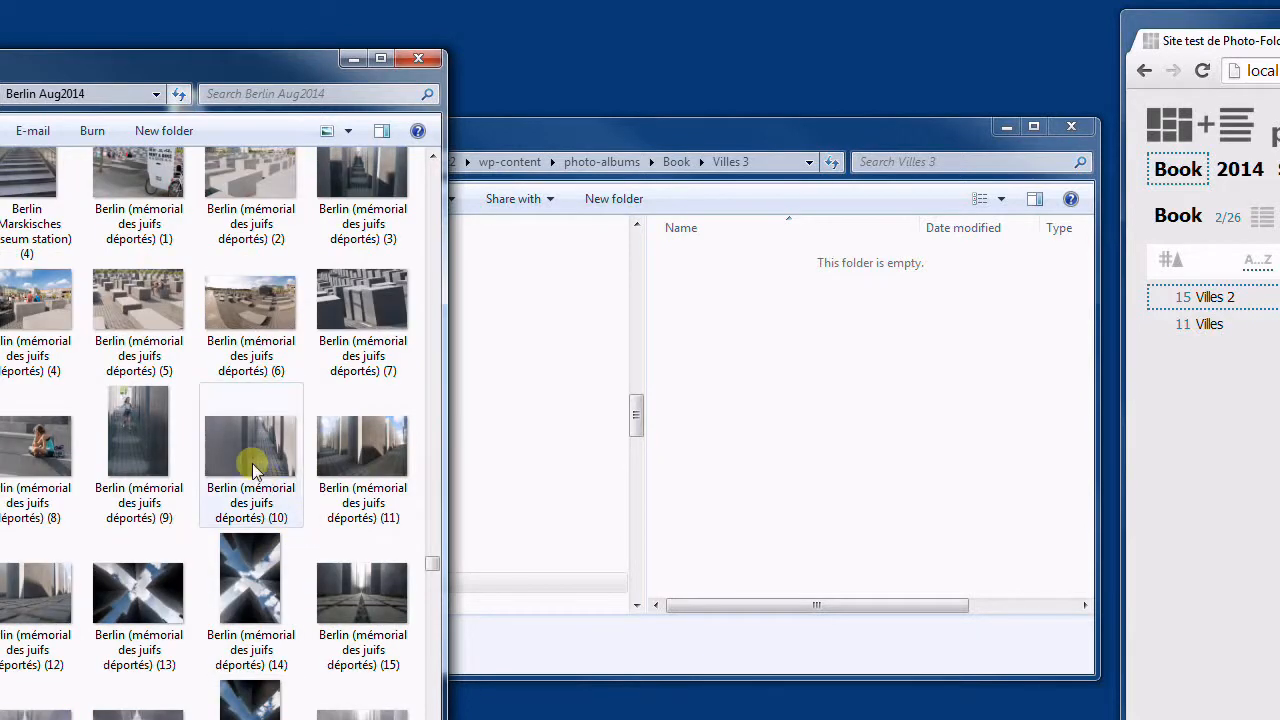
{"action": "scroll", "coordinate": [222, 378], "scroll_direction": "up", "scroll_amount": 5}
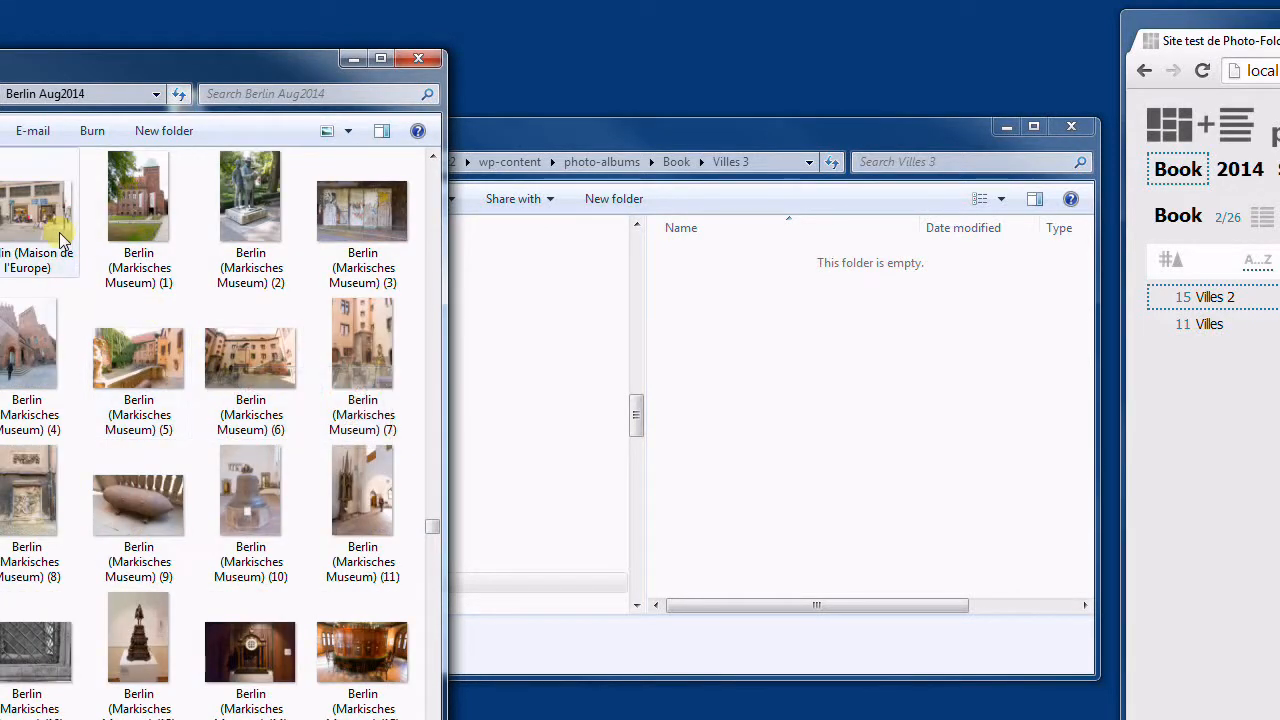
{"action": "key", "text": "ctrl+a"}
{"action": "left_click_drag", "start_coordinate": [354, 507], "coordinate": [863, 420]}
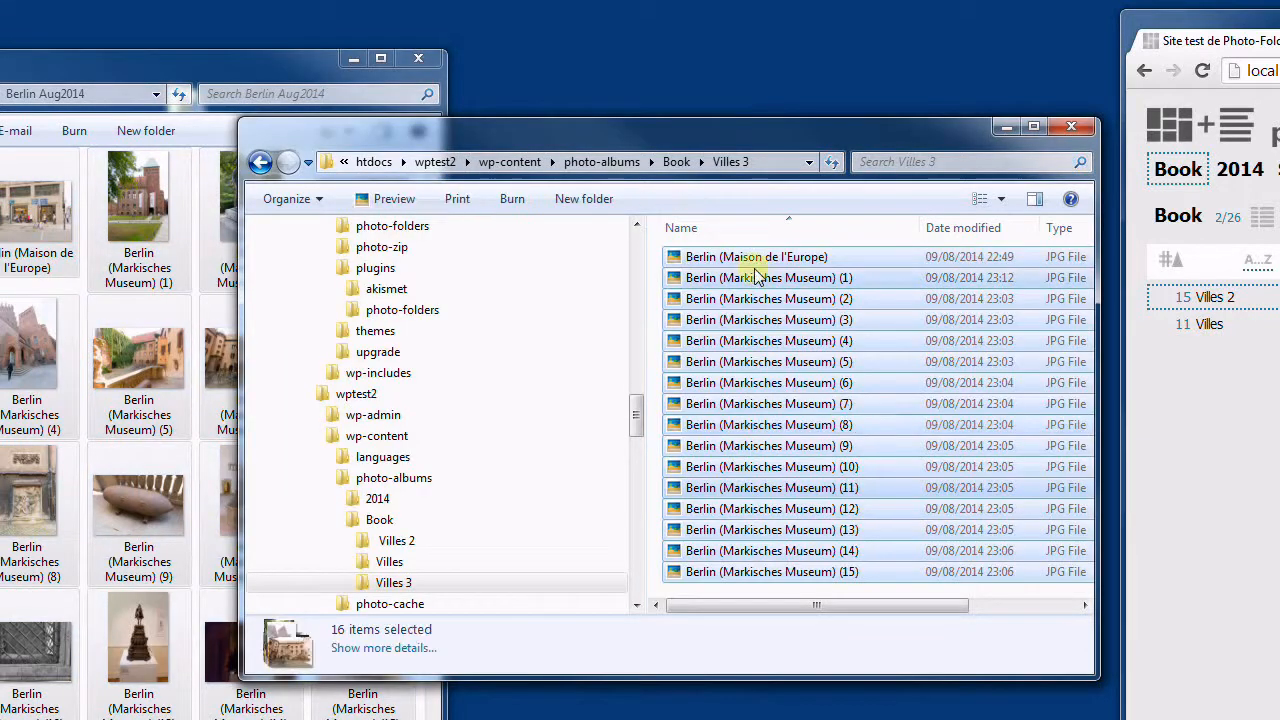
{"action": "left_click", "coordinate": [676, 162]}
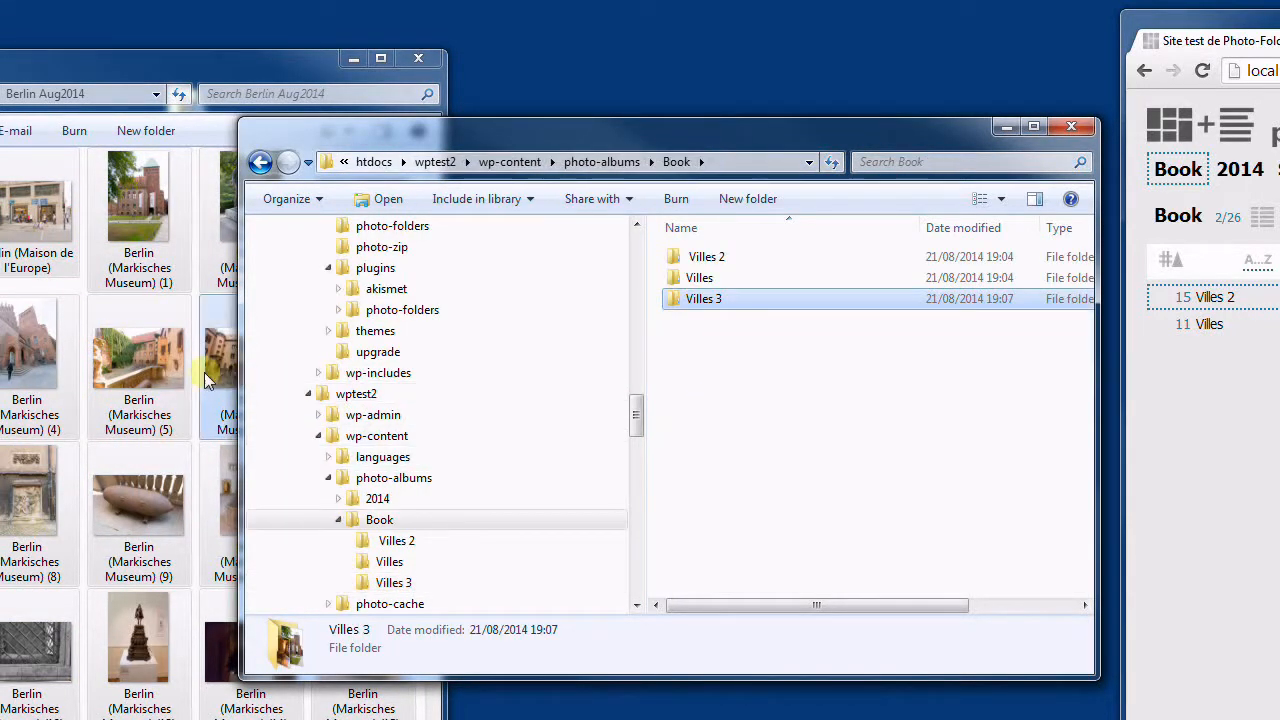
Copy the photos Berlin (Markisches Museum) (5) through (11) directly into the Book folder
{"action": "left_click", "coordinate": [215, 418]}
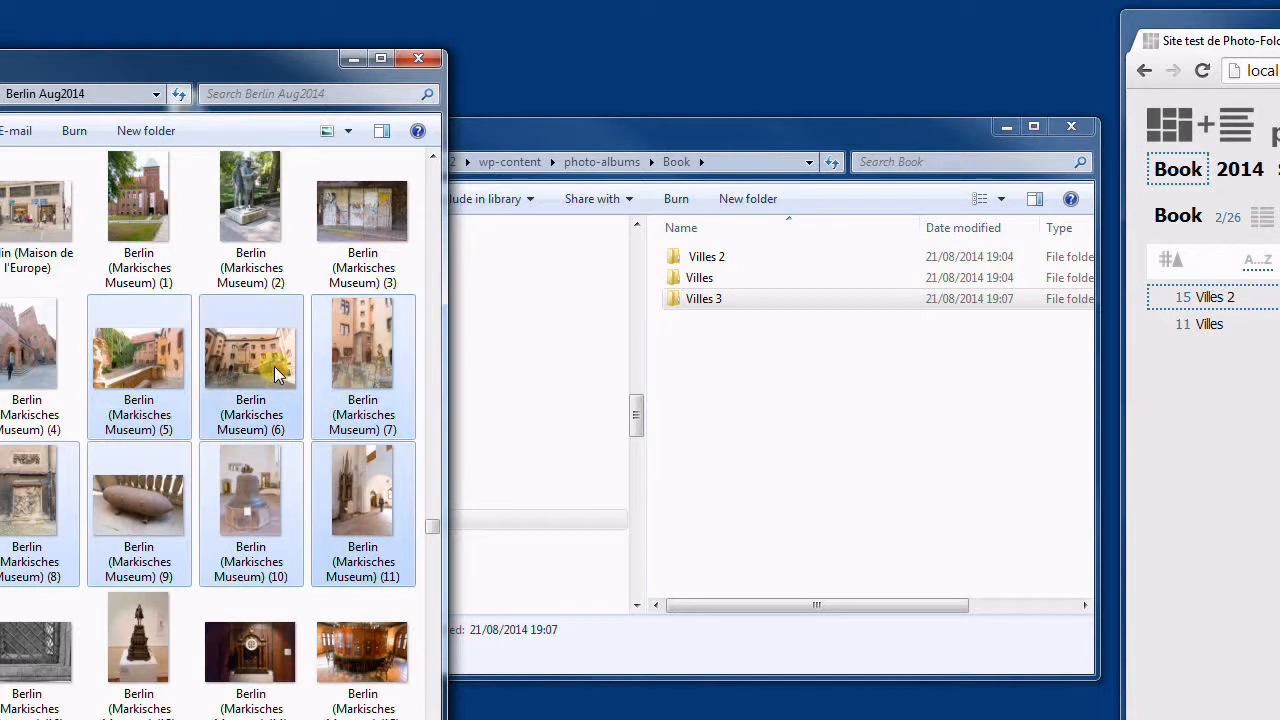
{"action": "left_click_drag", "start_coordinate": [252, 338], "coordinate": [818, 452]}
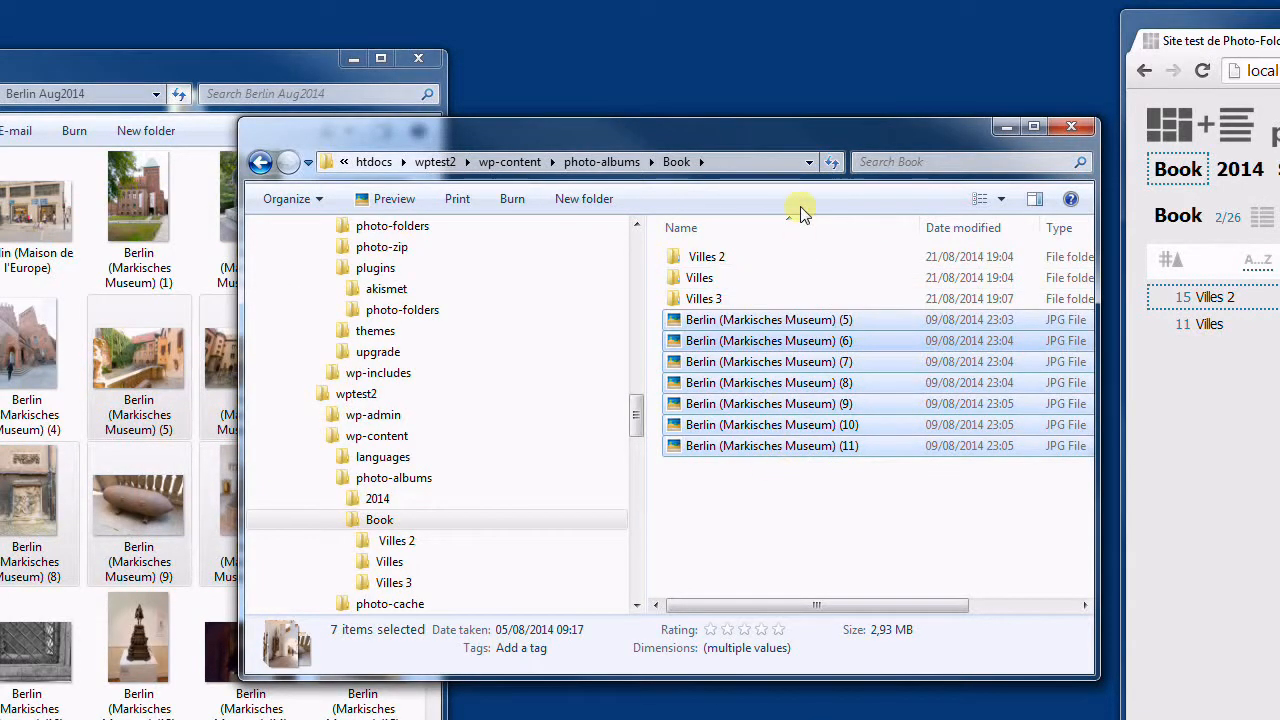
Bring the browser back and refresh the Book group's database from its group operations
{"action": "left_click_drag", "start_coordinate": [1279, 26], "coordinate": [514, 19]}
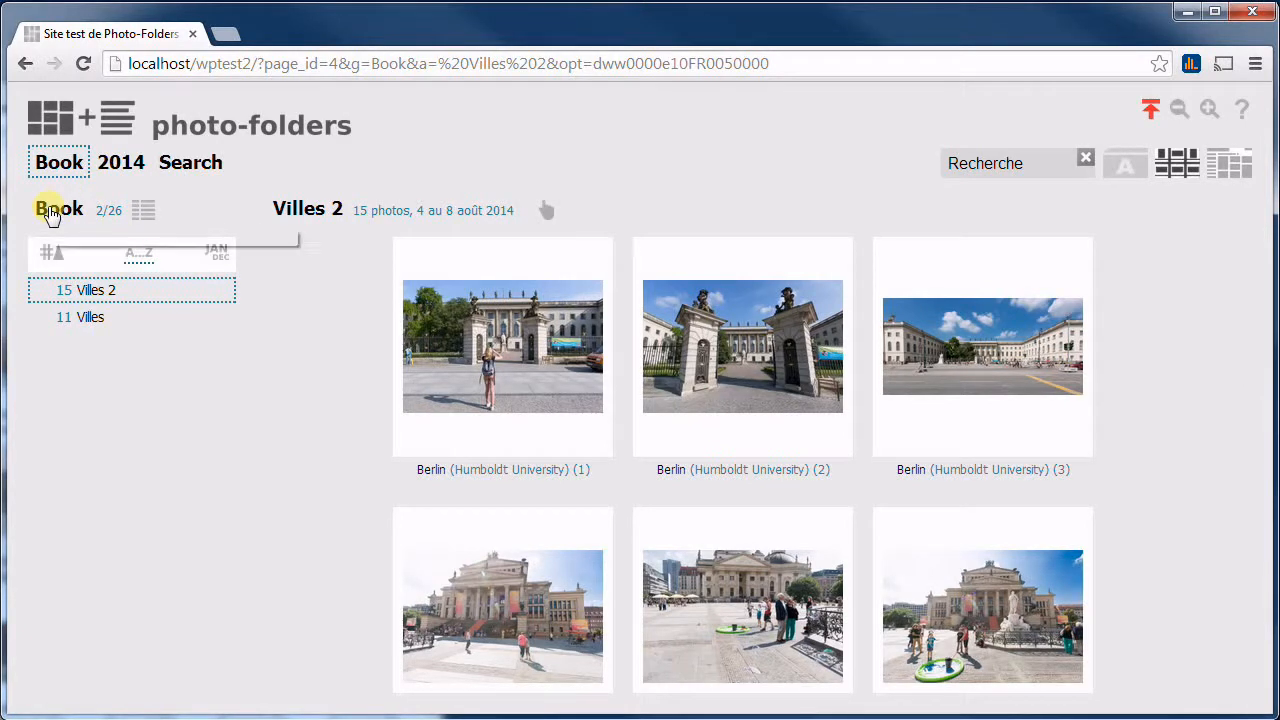
{"action": "left_click", "coordinate": [50, 213]}
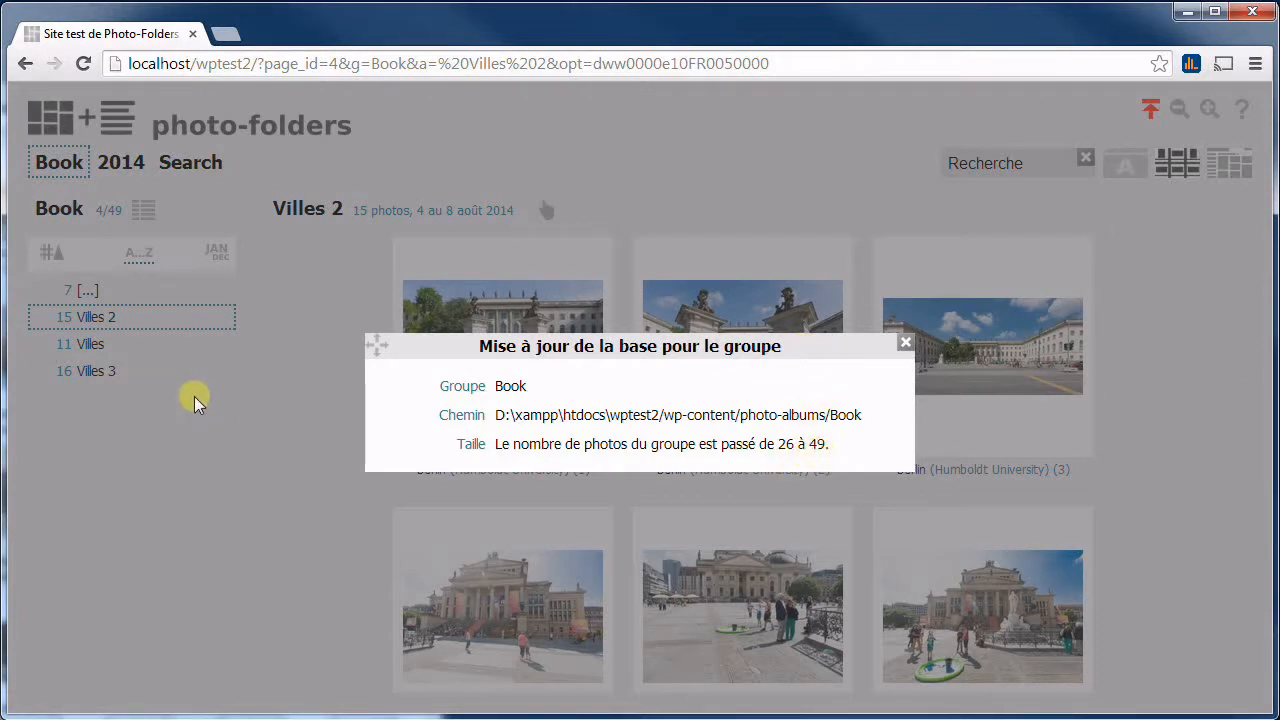
{"action": "left_click", "coordinate": [202, 362]}
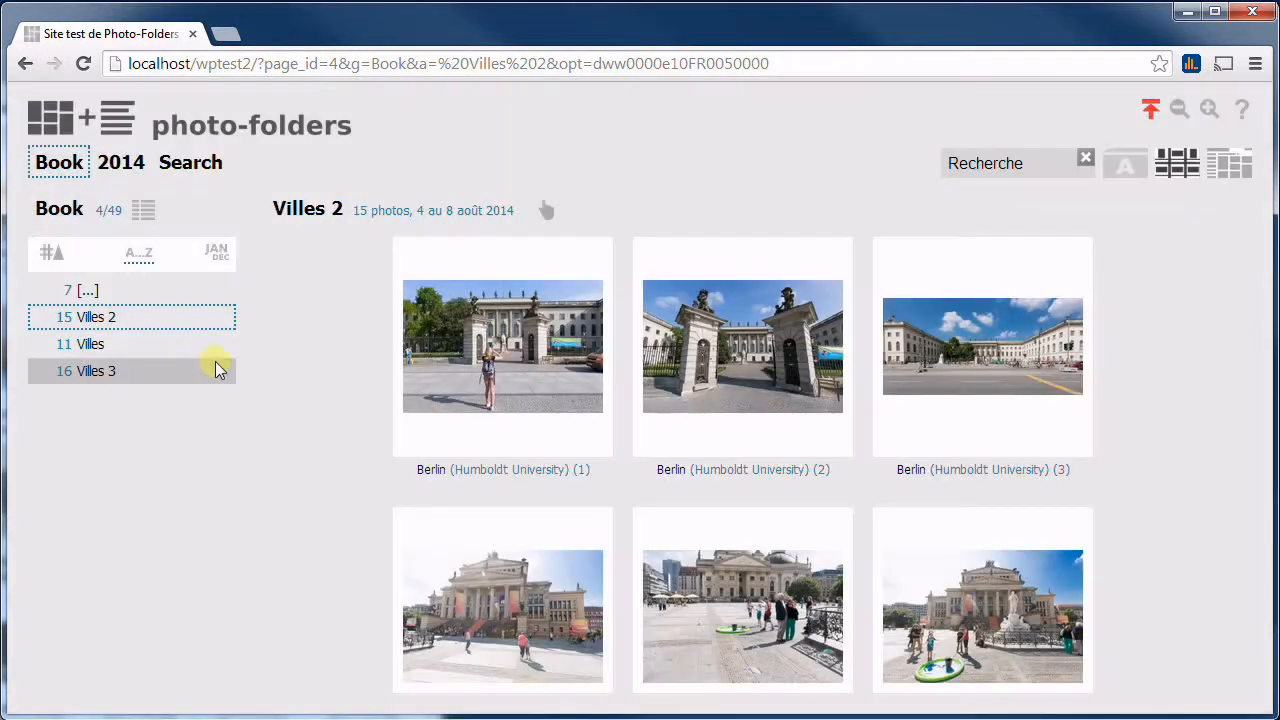
Look through the photos of the Villes 3 and [...] albums, and check the other albums in the Book group
{"action": "left_click", "coordinate": [132, 372]}
{"action": "scroll", "coordinate": [836, 368], "scroll_direction": "down", "scroll_amount": 7}
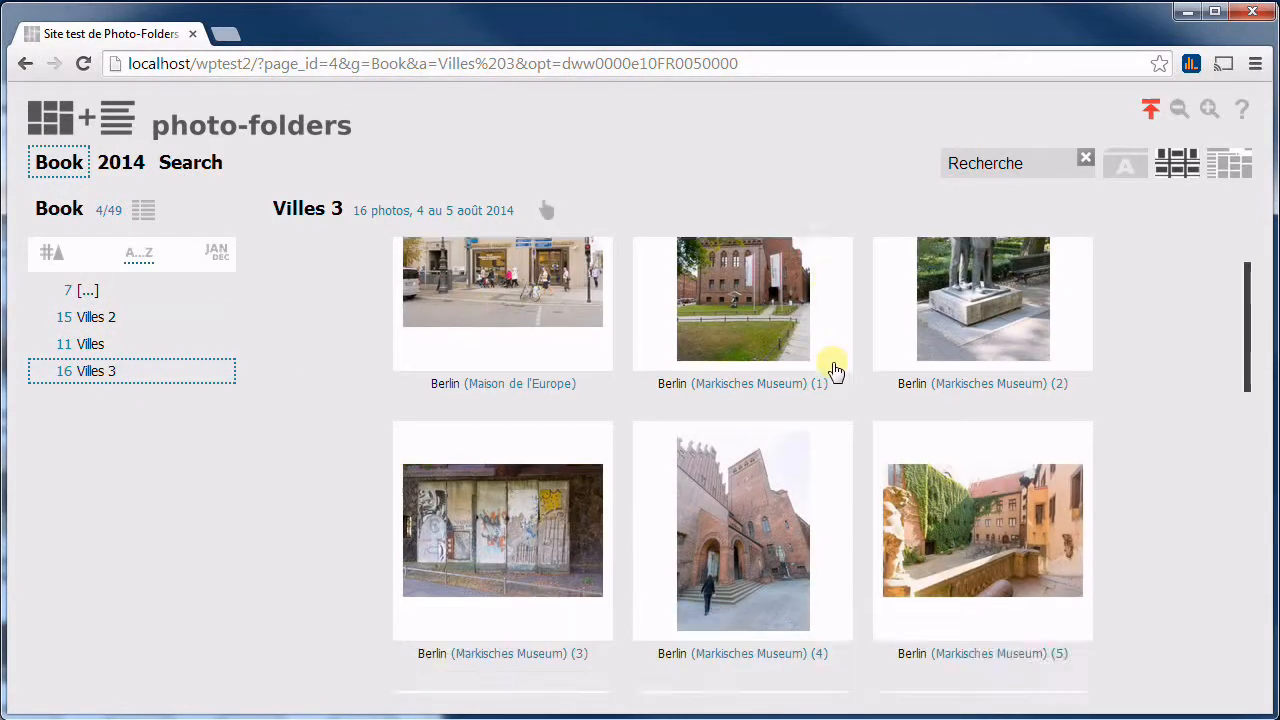
{"action": "scroll", "coordinate": [815, 380], "scroll_direction": "up", "scroll_amount": 7}
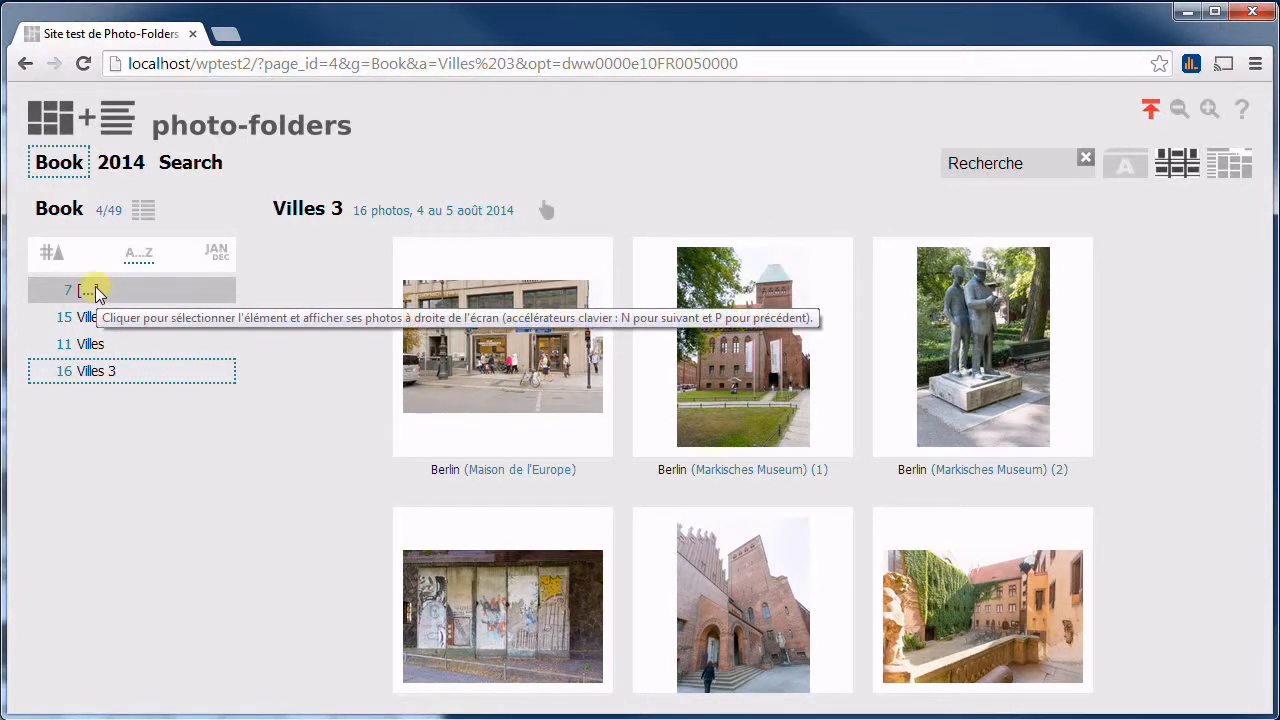
{"action": "left_click", "coordinate": [97, 292]}
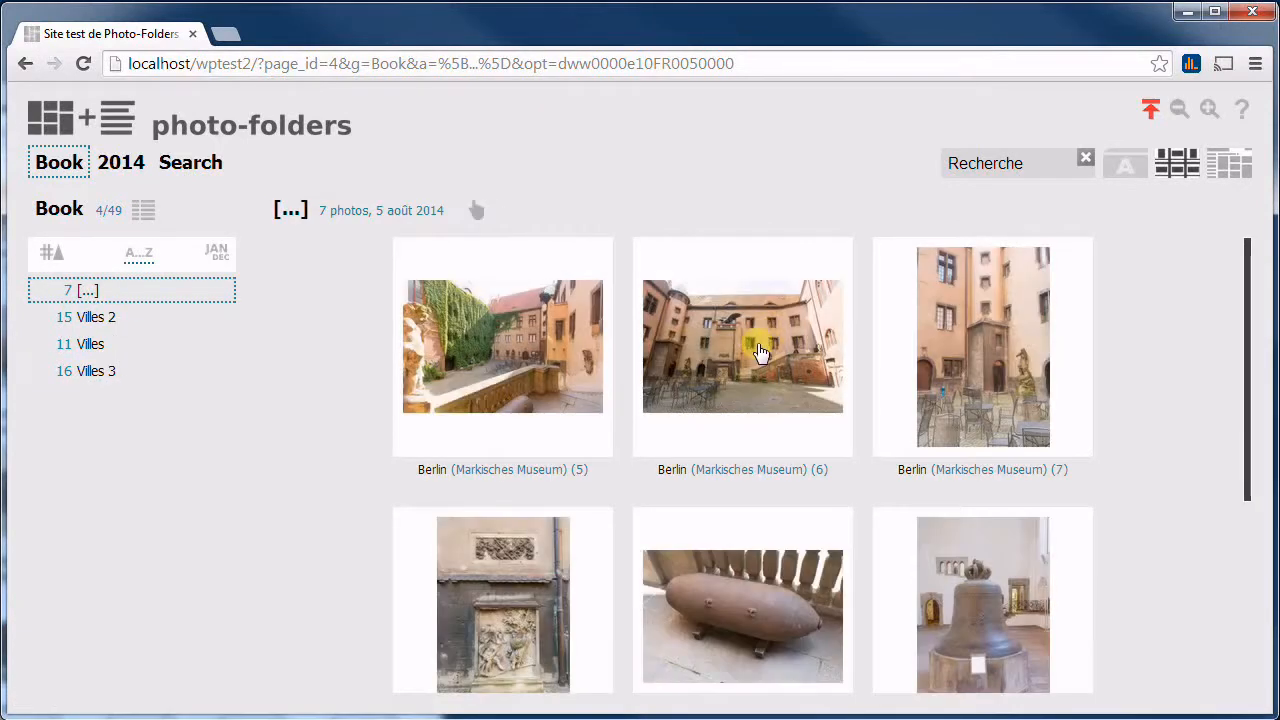
{"action": "scroll", "coordinate": [700, 345], "scroll_direction": "down", "scroll_amount": 1}
{"action": "scroll", "coordinate": [680, 330], "scroll_direction": "down", "scroll_amount": 2}
{"action": "scroll", "coordinate": [670, 318], "scroll_direction": "up", "scroll_amount": 3}
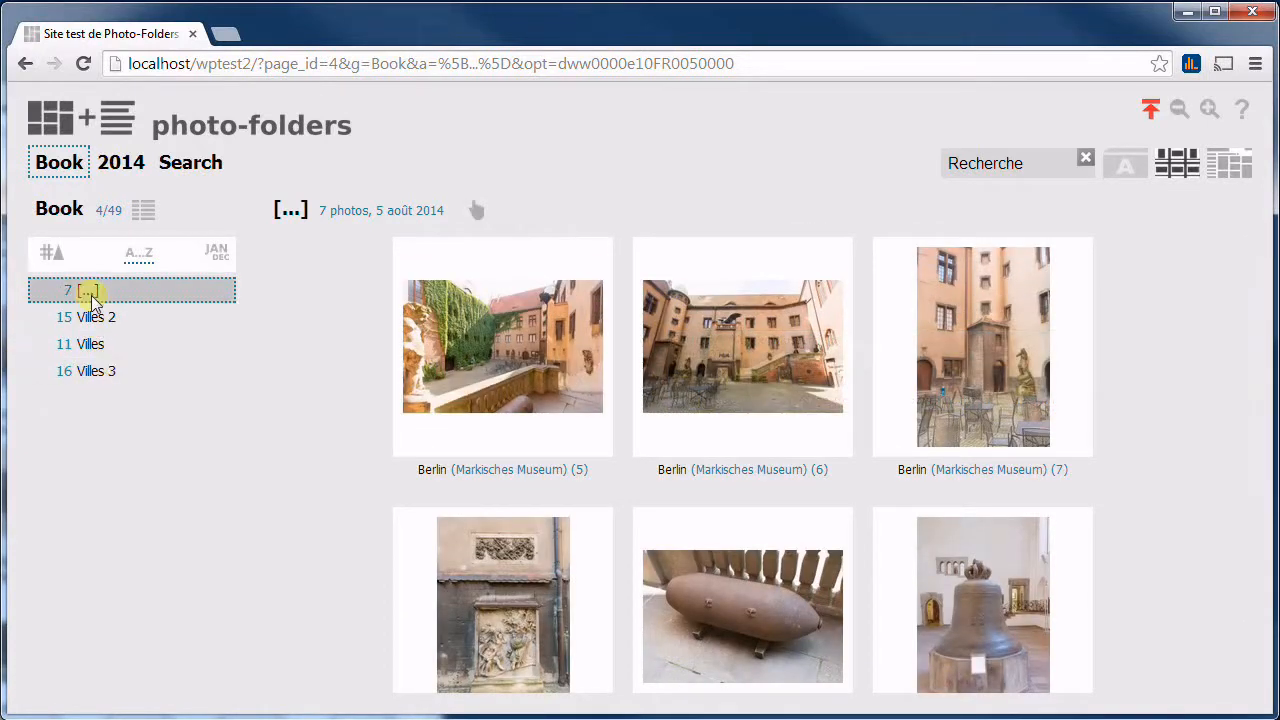
{"action": "left_click", "coordinate": [86, 320]}
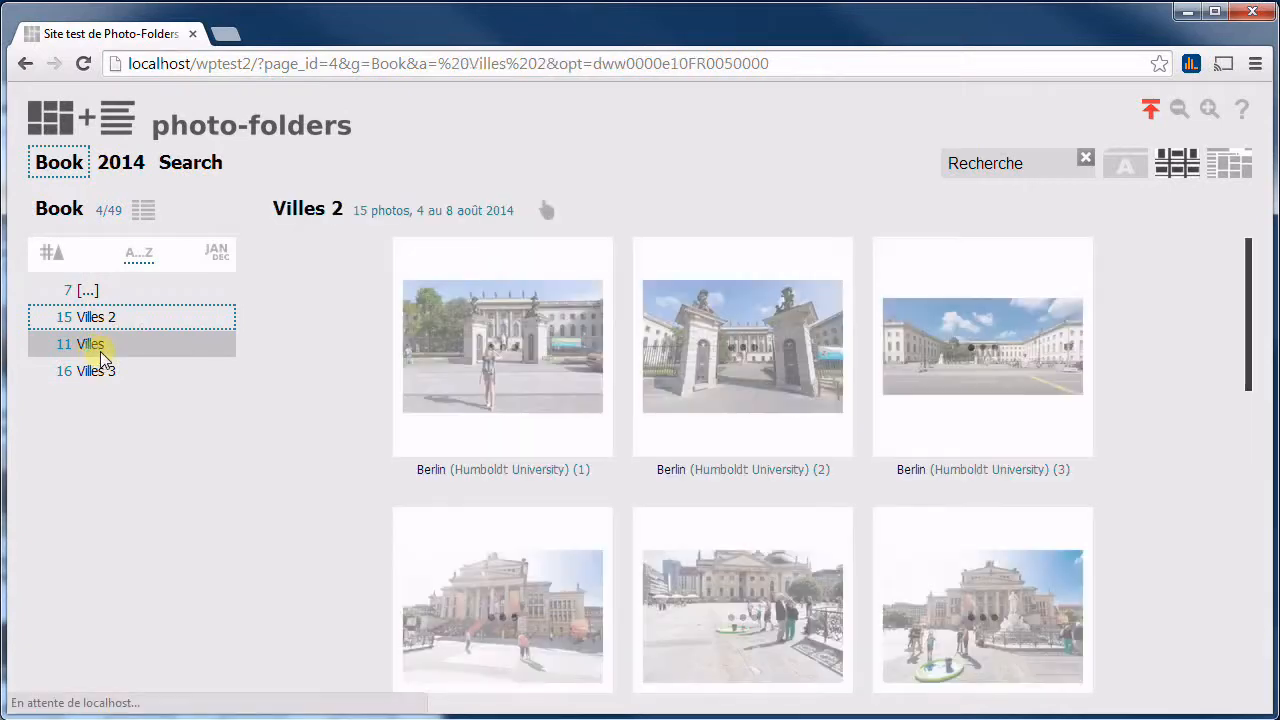
{"action": "left_click", "coordinate": [94, 346]}
{"action": "left_click", "coordinate": [120, 369]}
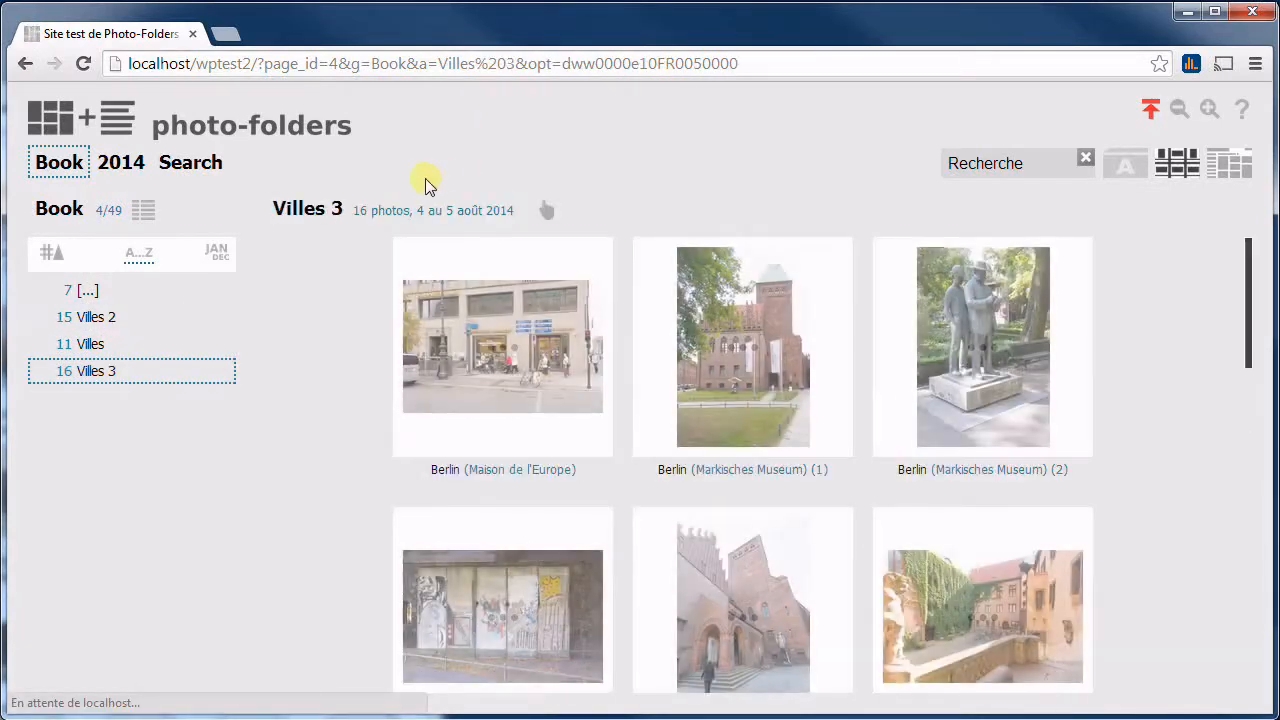
Move the browser aside, create a subfolder named "Sous album" inside the Villes 3 folder, and open it
{"action": "left_click_drag", "start_coordinate": [370, 32], "coordinate": [1279, 29]}
{"action": "double_click", "coordinate": [705, 299]}
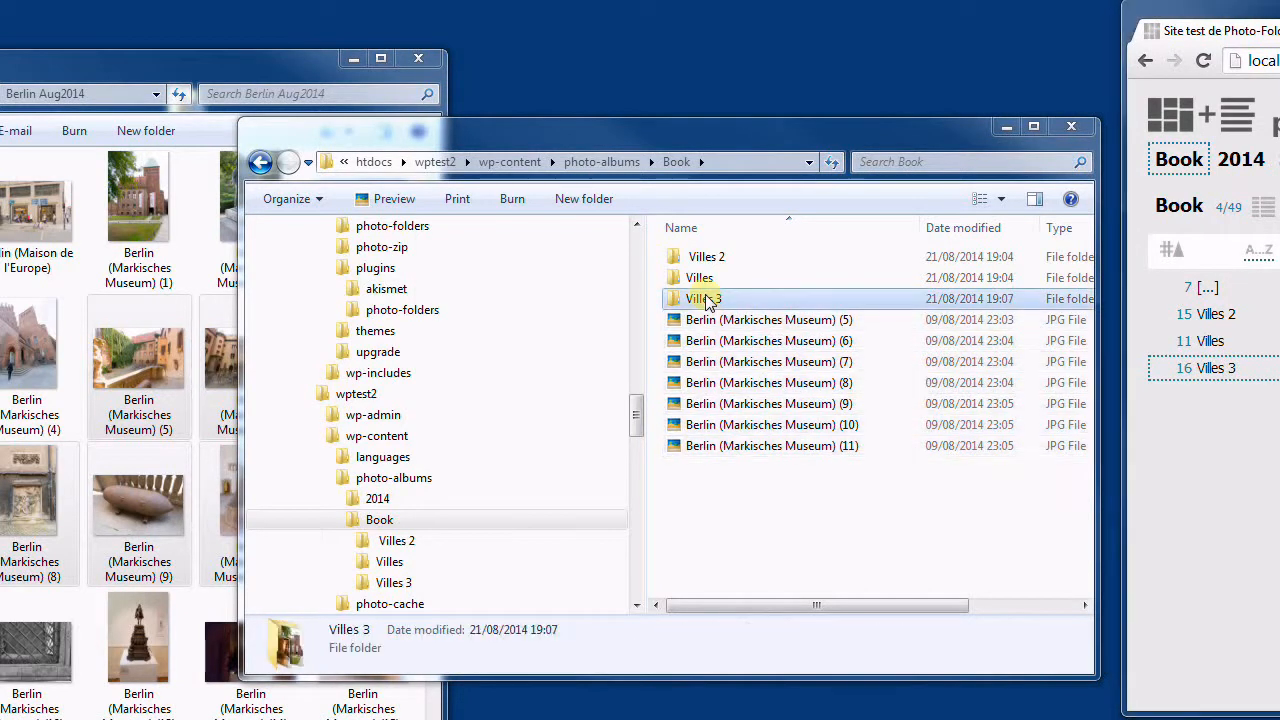
{"action": "key", "text": "ctrl+shift+n"}
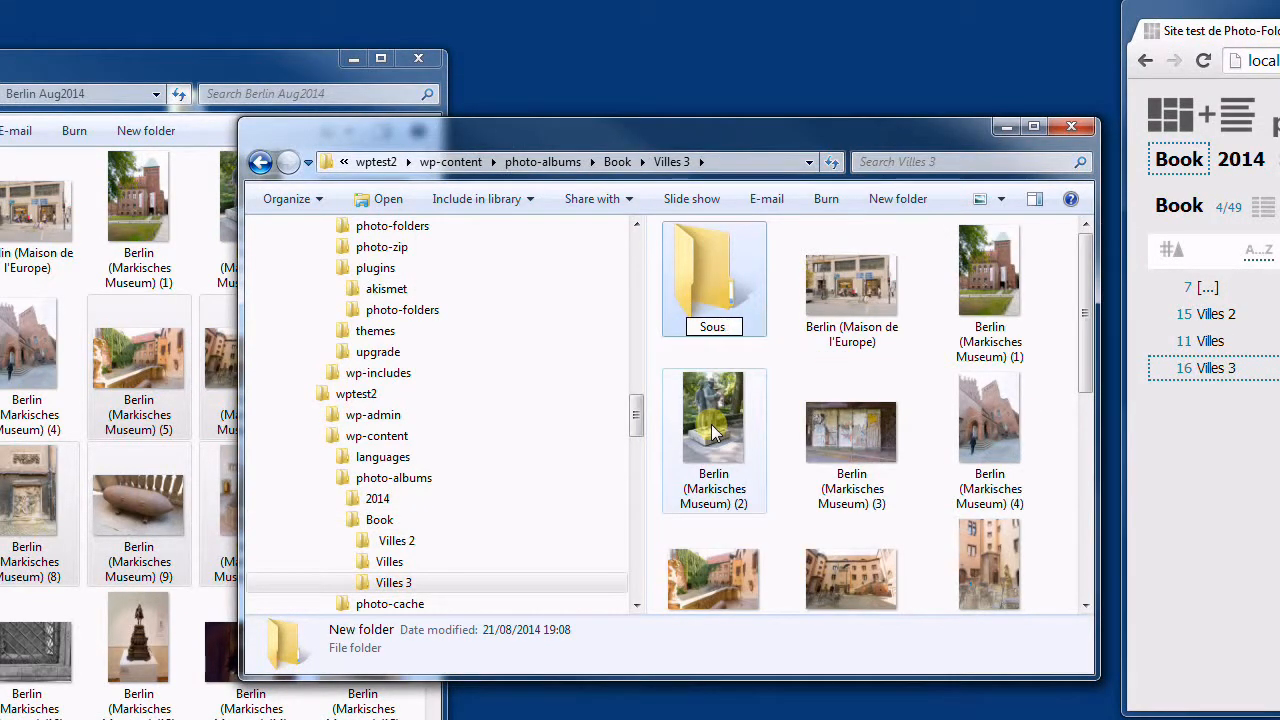
{"action": "type", "text": "Sous album"}
{"action": "key", "text": "Return"}
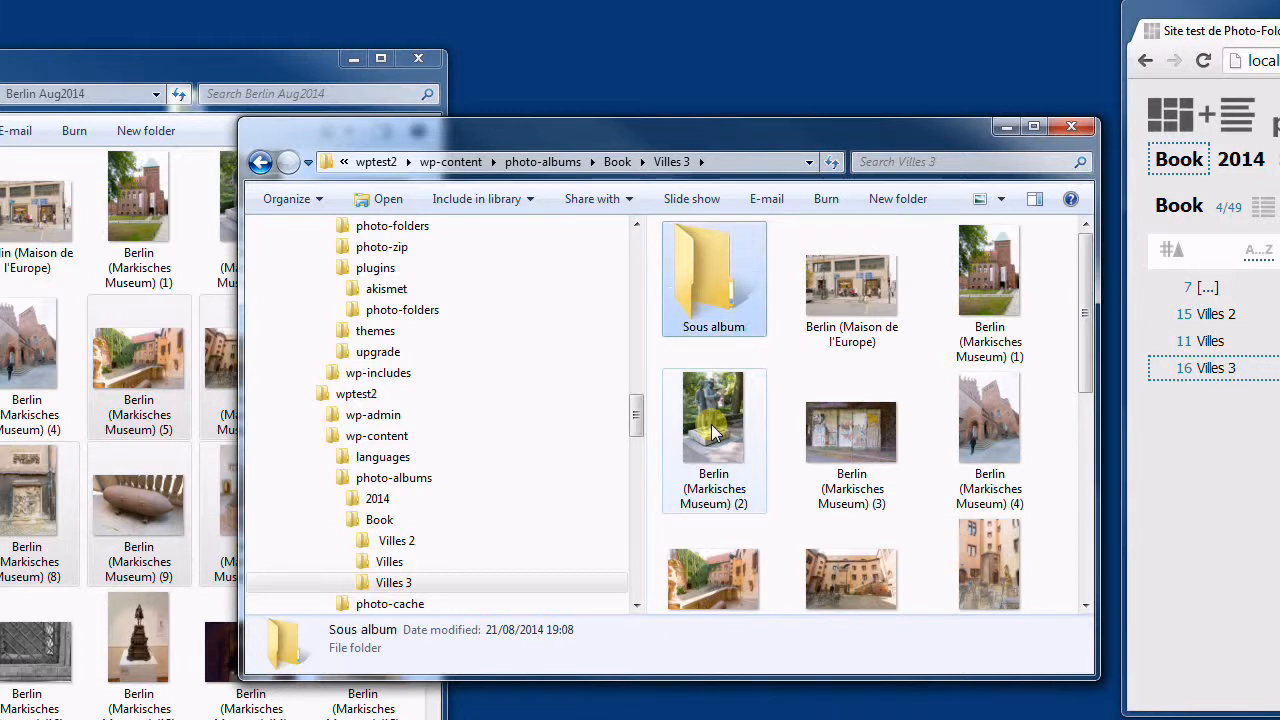
{"action": "key", "text": "Return"}
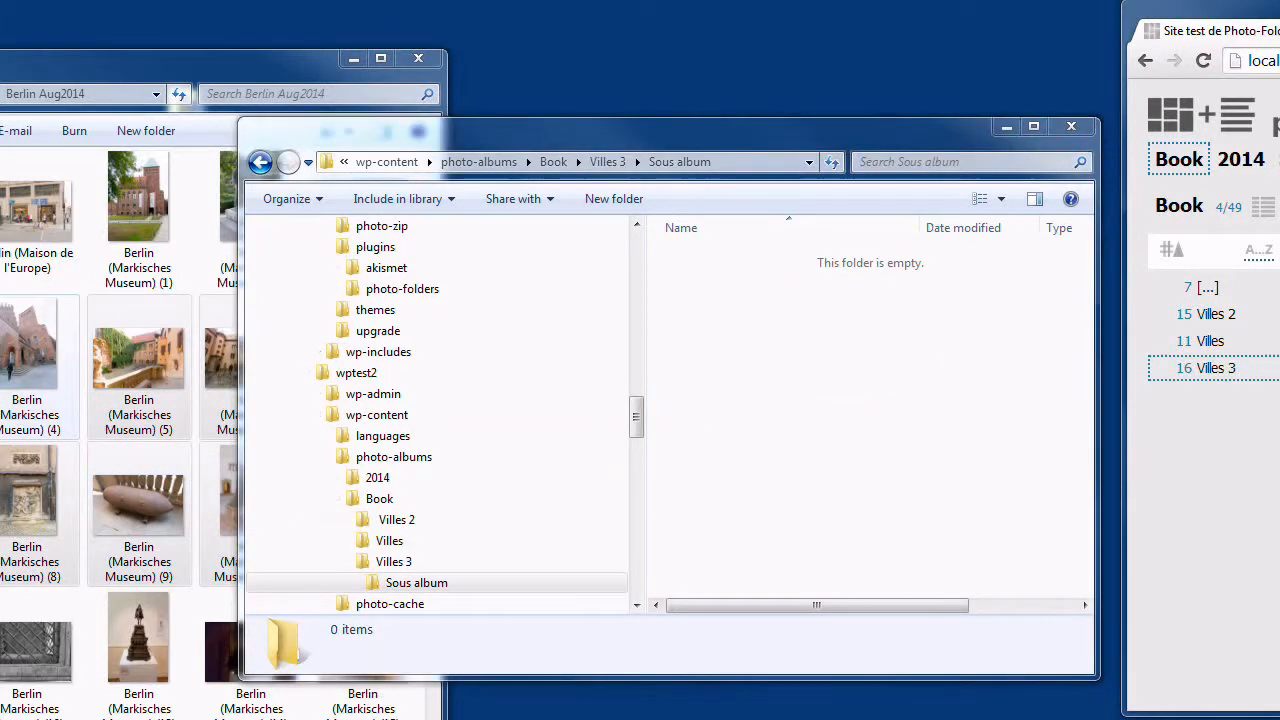
Copy the photos from Berlin (Sony Center) (5) through Berlin (Spree) (2) into the Sous album folder
{"action": "left_click", "coordinate": [15, 418]}
{"action": "scroll", "coordinate": [143, 557], "scroll_direction": "down", "scroll_amount": 15}
{"action": "scroll", "coordinate": [161, 562], "scroll_direction": "down", "scroll_amount": 5}
{"action": "left_click", "coordinate": [126, 466]}
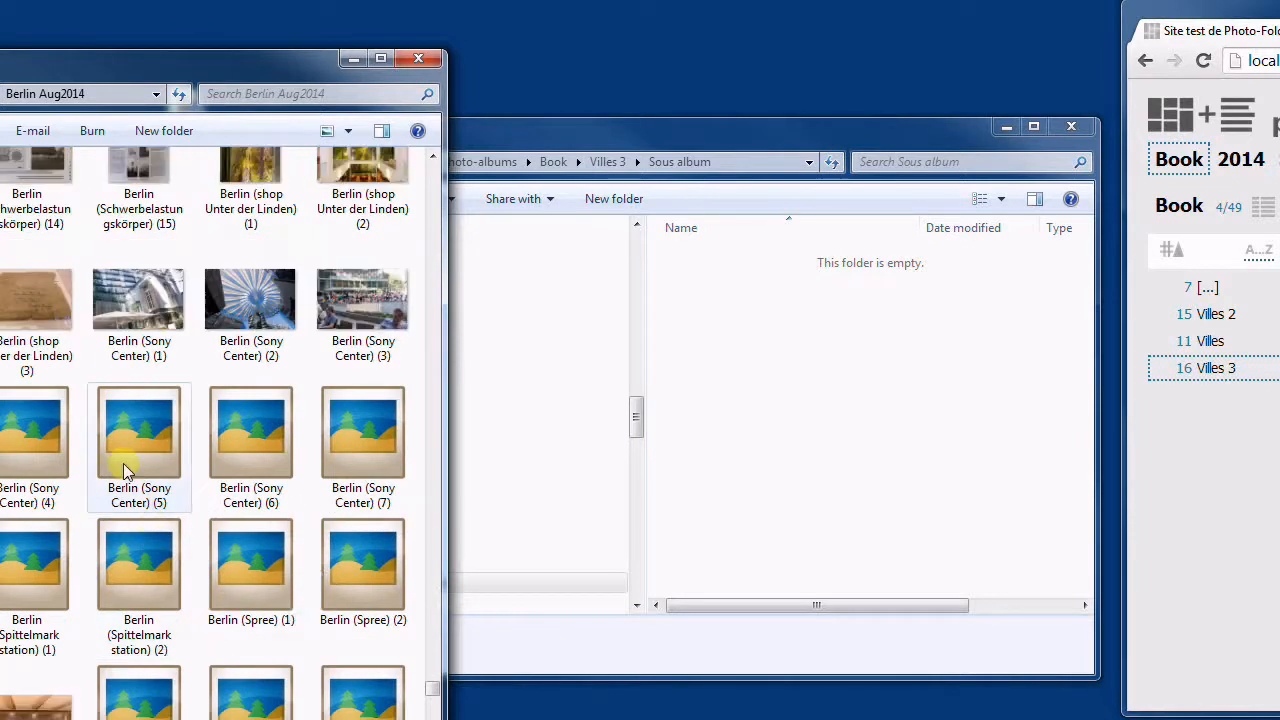
{"action": "left_click", "coordinate": [371, 631], "text": "shift"}
{"action": "left_click_drag", "start_coordinate": [355, 500], "coordinate": [820, 403]}
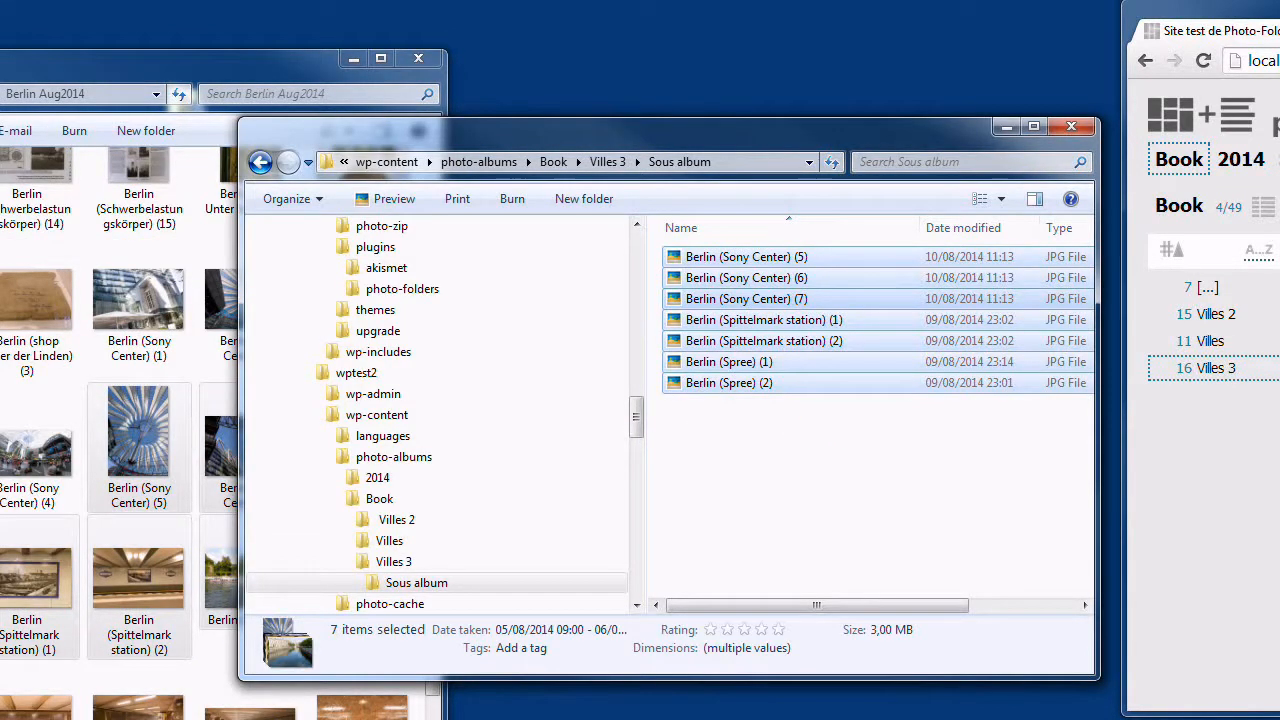
Return to the browser and refresh the Book group again to include the Sous album photos
{"action": "left_click_drag", "start_coordinate": [1200, 30], "coordinate": [532, 28]}
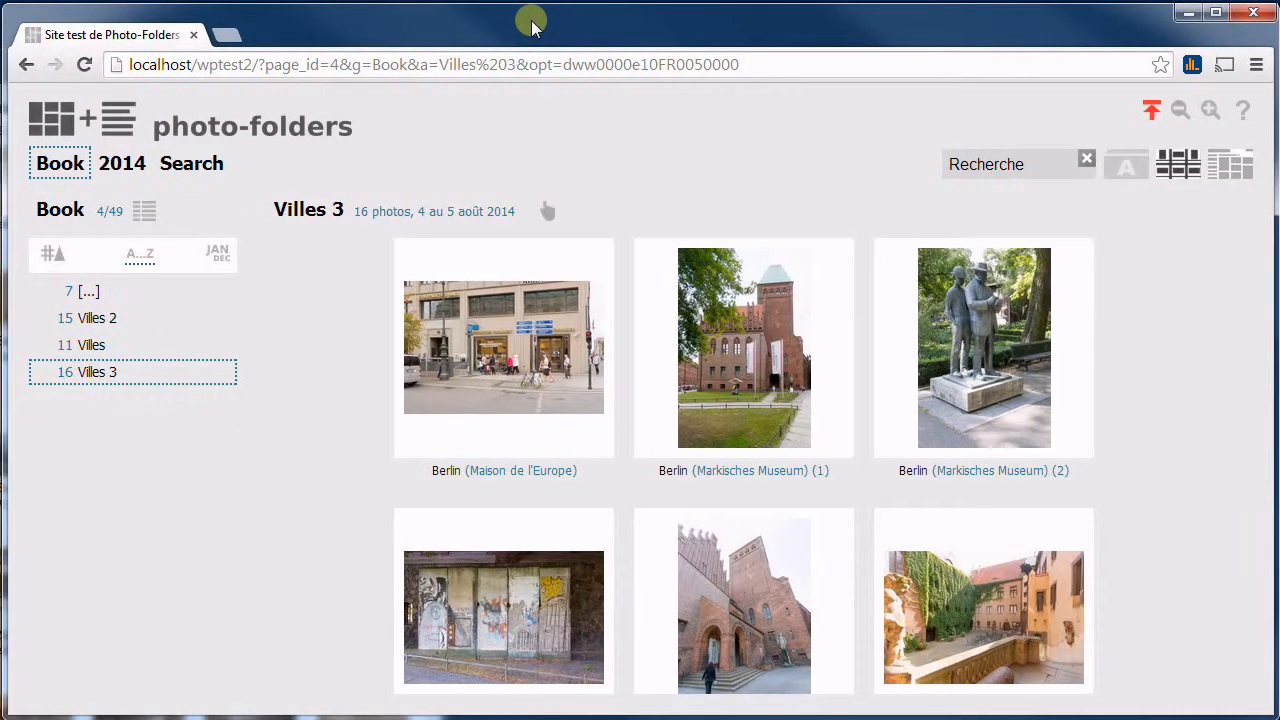
{"action": "left_click", "coordinate": [64, 212]}
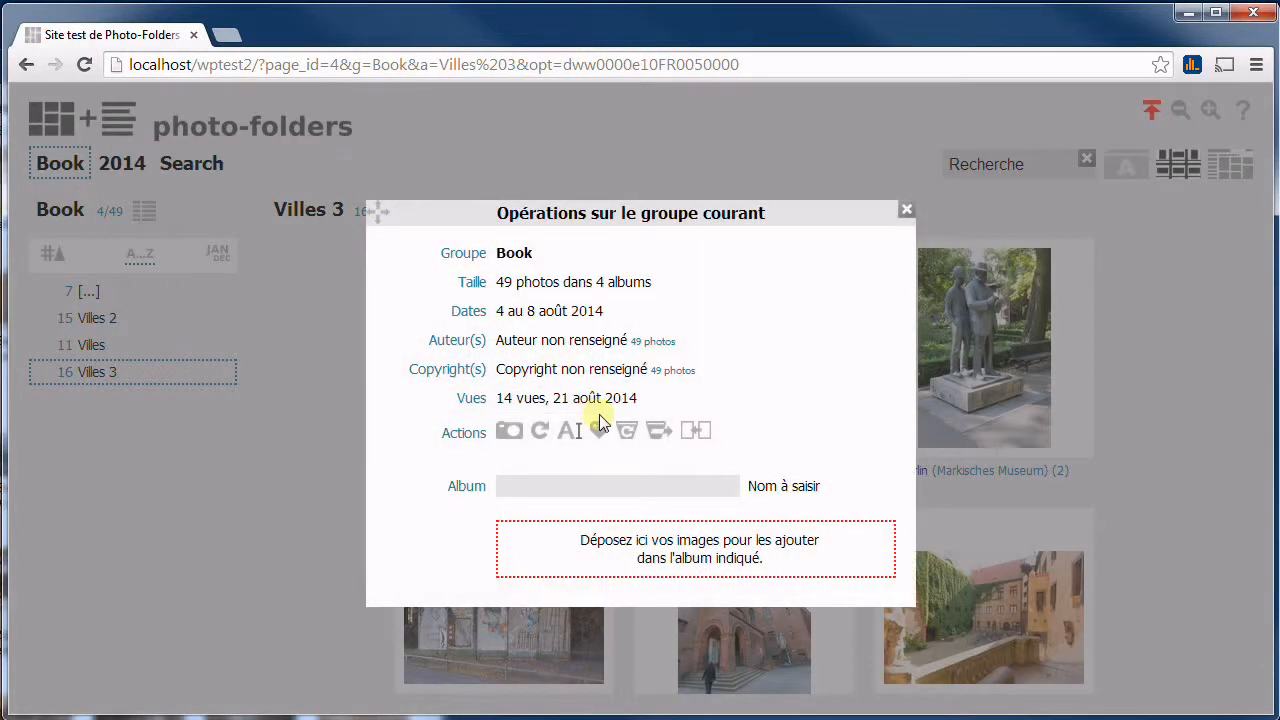
{"action": "left_click", "coordinate": [537, 432]}
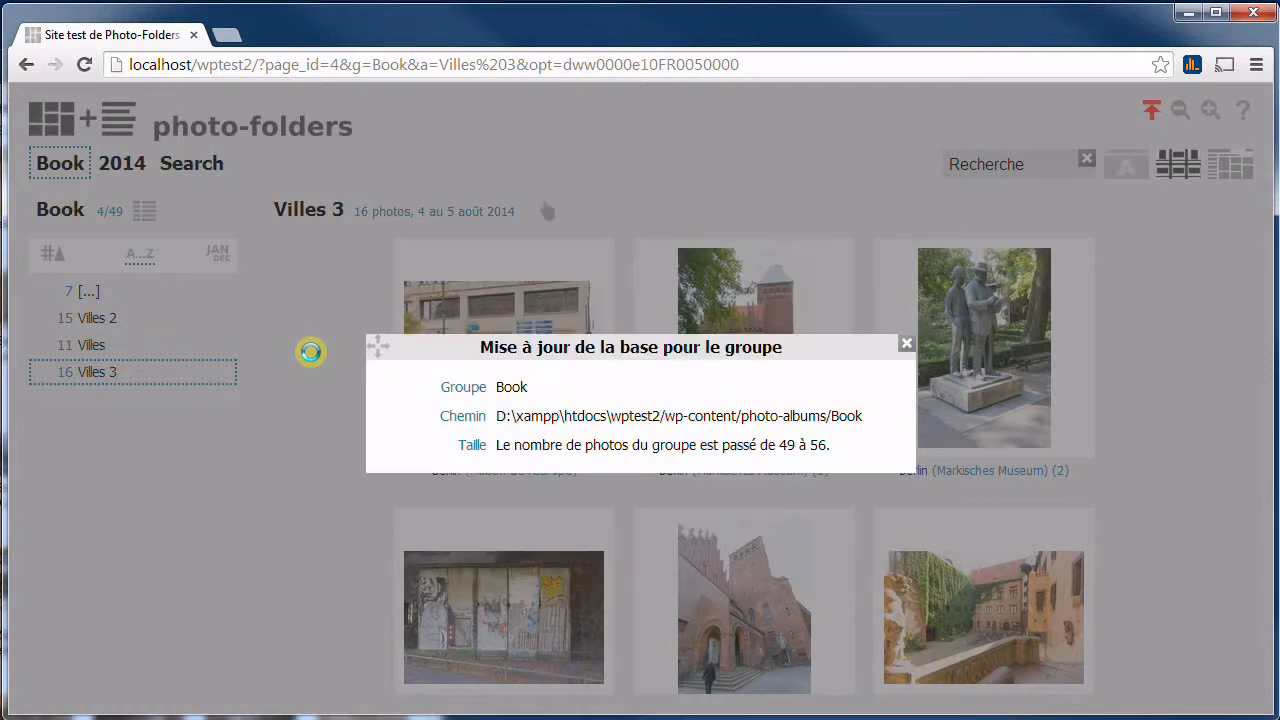
{"action": "left_click", "coordinate": [316, 309]}
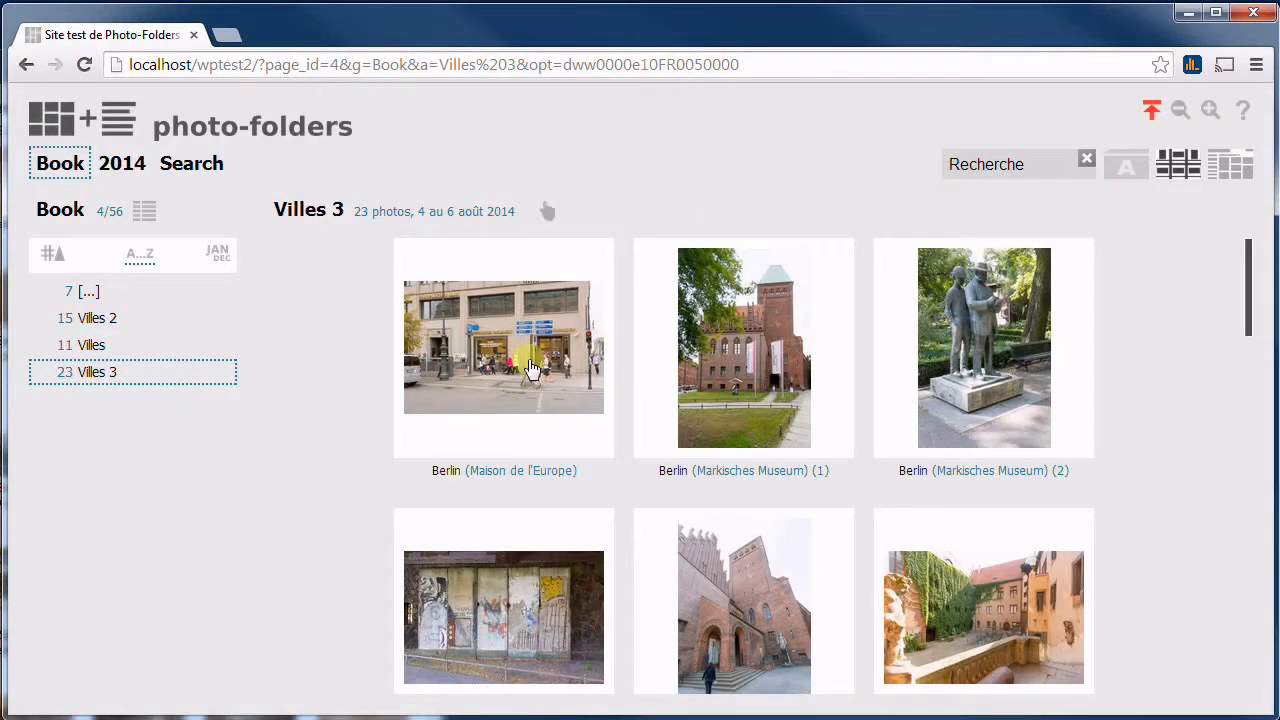
Display the Villes 3 photos as a mosaic without captions and reduce the thumbnail size twice
{"action": "scroll", "coordinate": [657, 375], "scroll_direction": "down", "scroll_amount": 2}
{"action": "scroll", "coordinate": [657, 375], "scroll_direction": "down", "scroll_amount": 8}
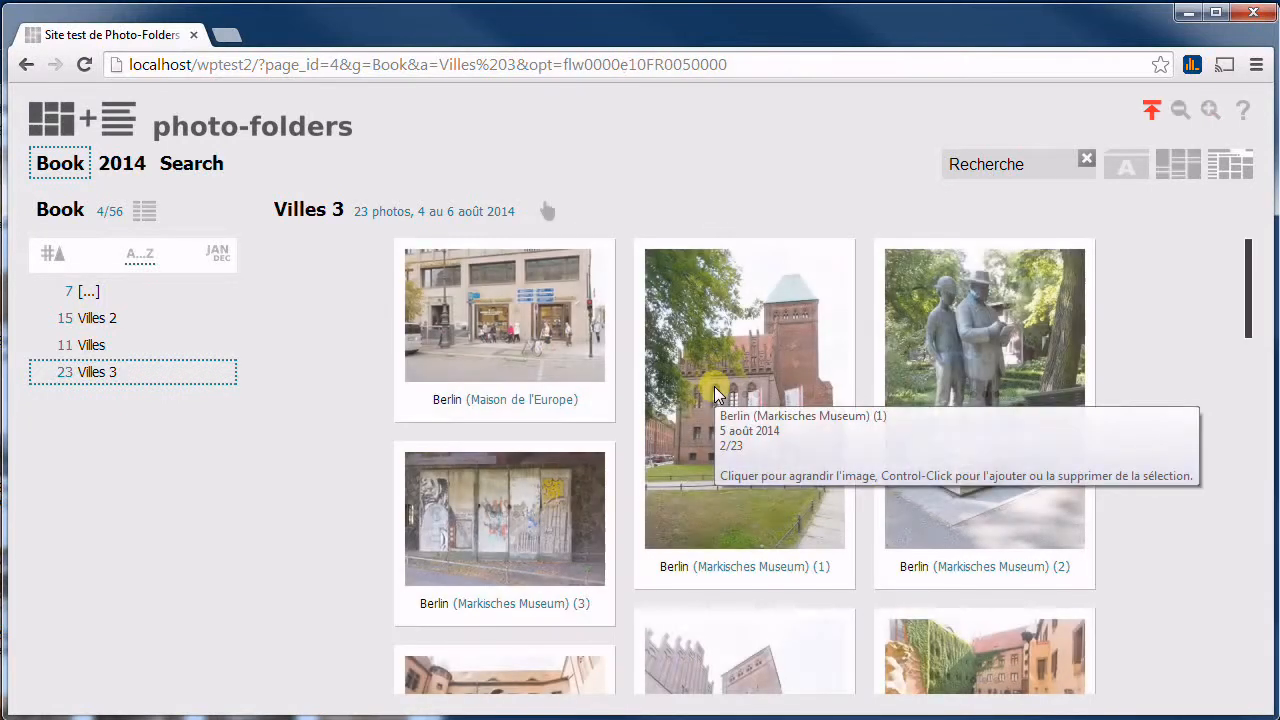
{"action": "key", "text": "Right"}
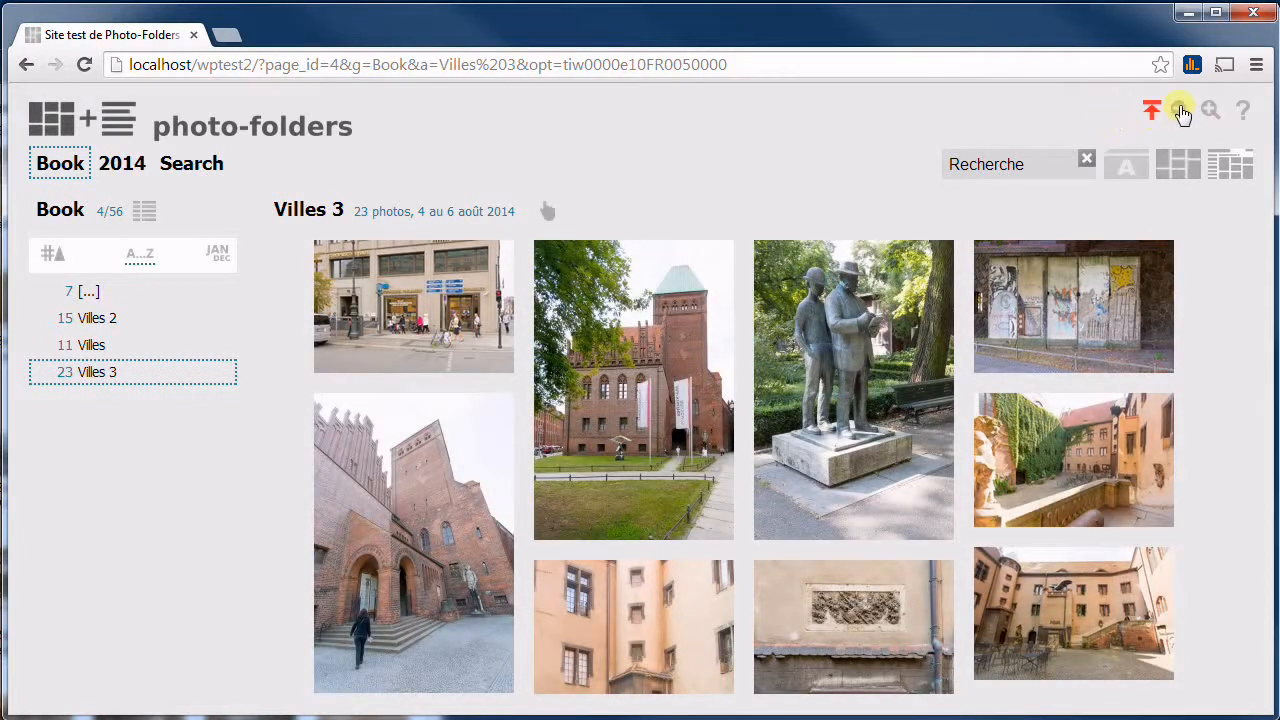
{"action": "left_click", "coordinate": [1181, 112]}
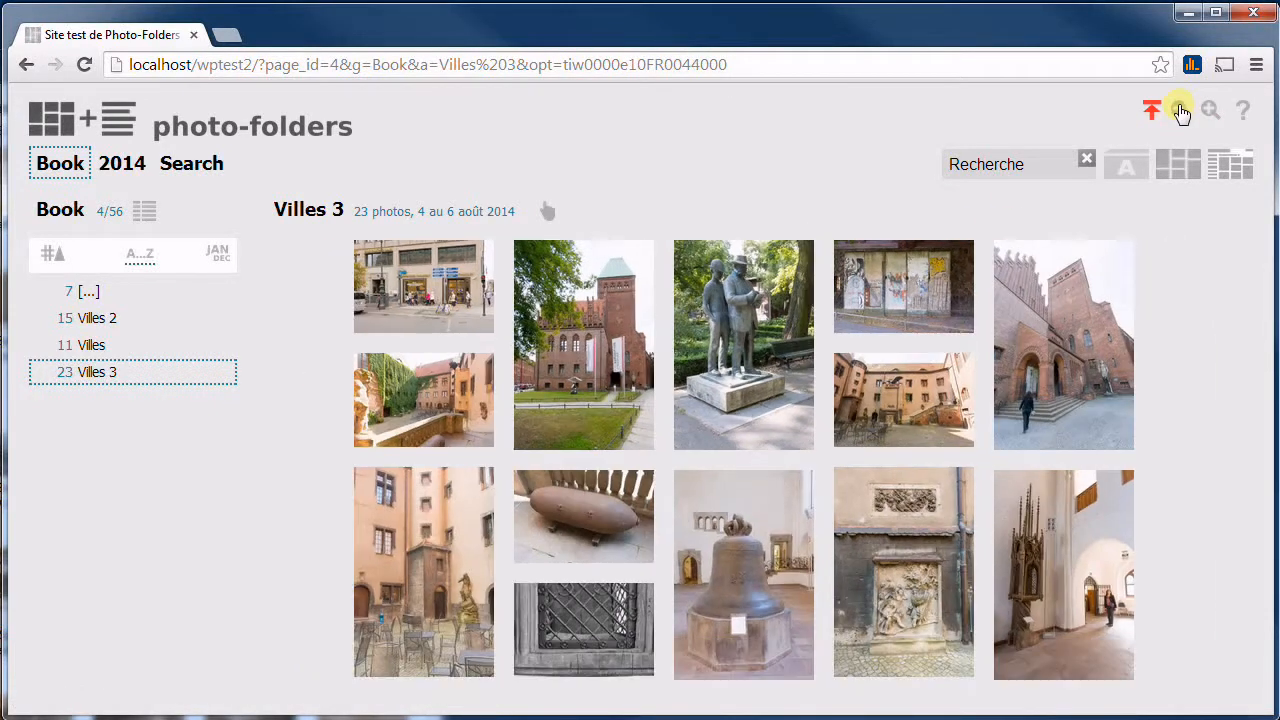
{"action": "left_click", "coordinate": [1181, 112]}
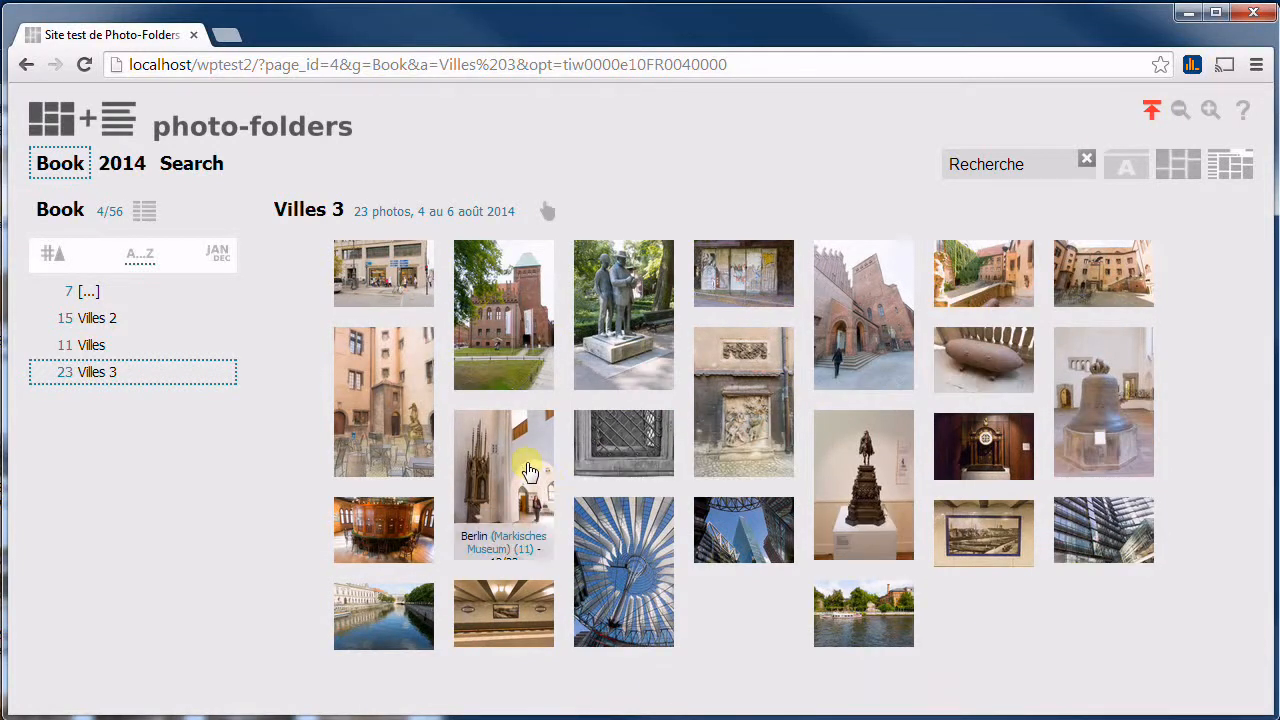
View the Markisches Museum (11) photo, and check the path of the Sony Center (5) photo in its operations dialog
{"action": "left_click", "coordinate": [548, 486]}
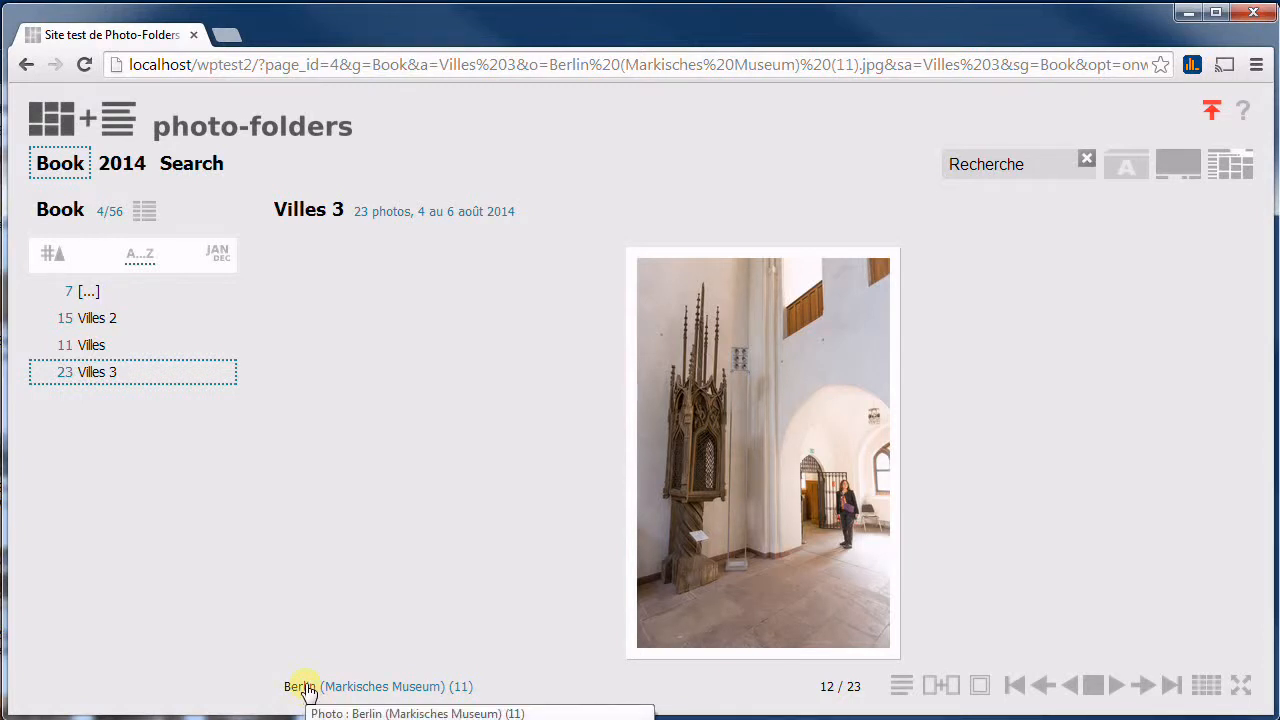
{"action": "left_click", "coordinate": [595, 446]}
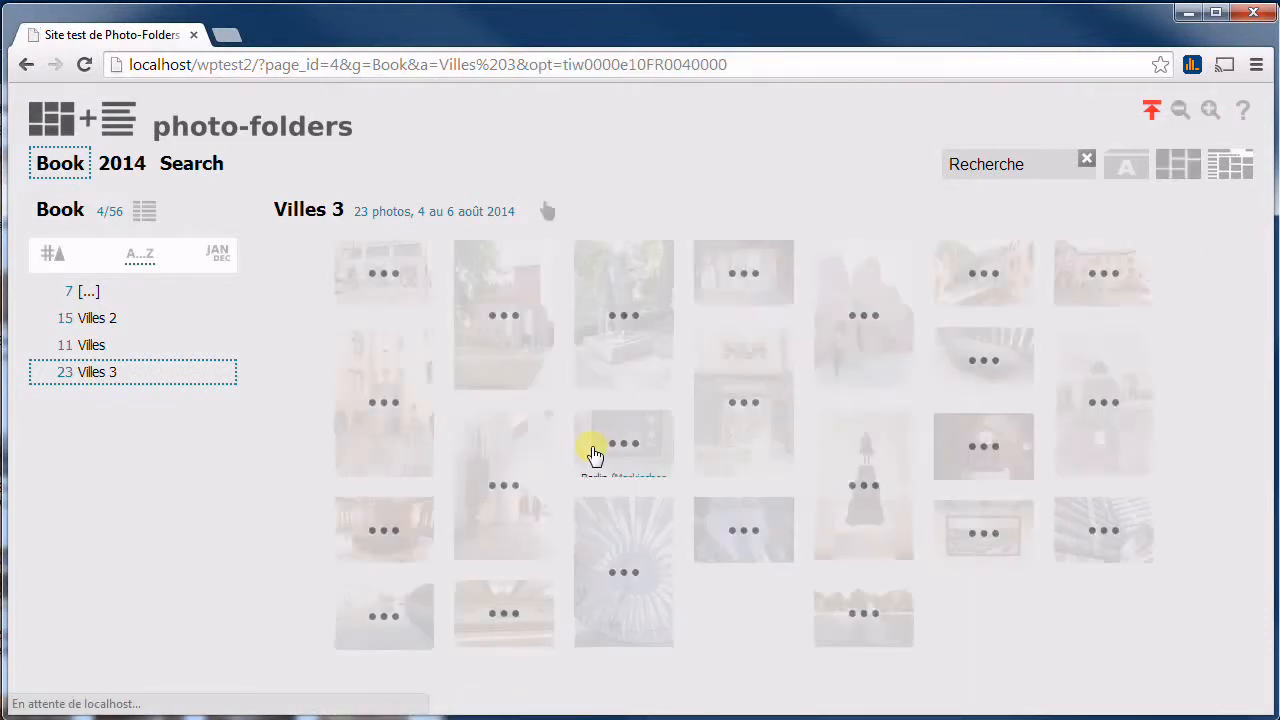
{"action": "left_click", "coordinate": [622, 545]}
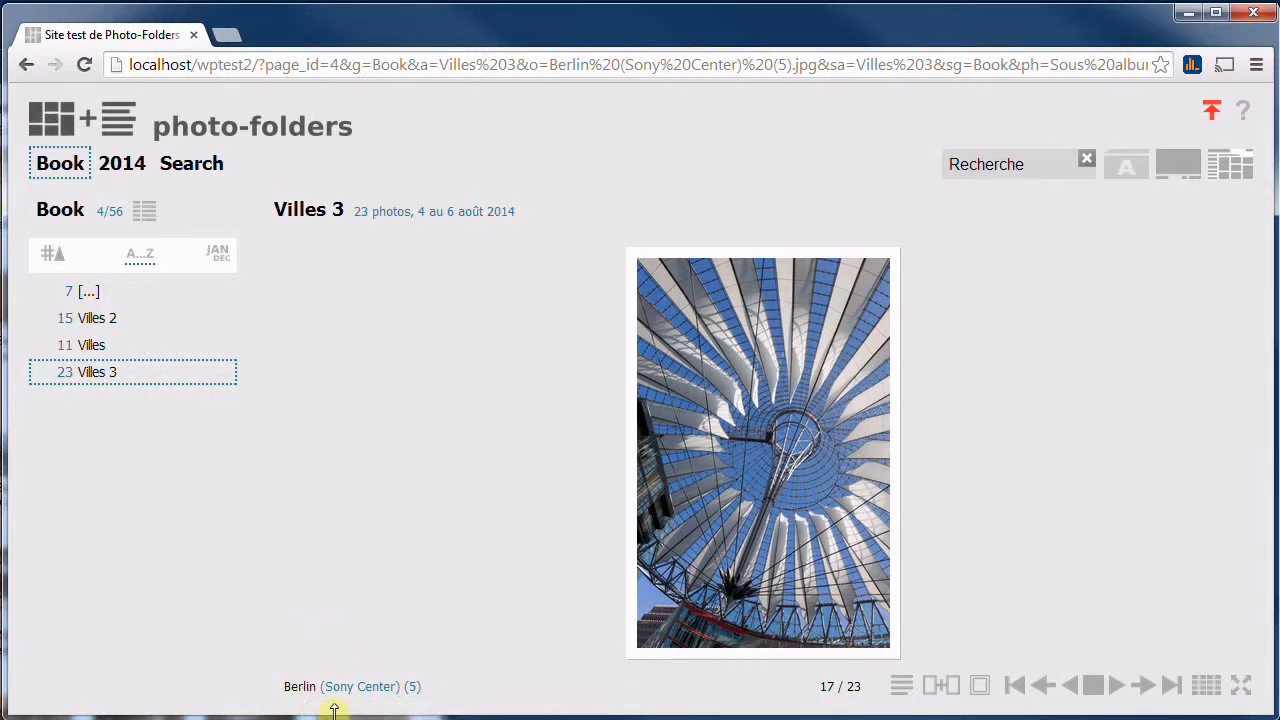
{"action": "left_click", "coordinate": [298, 690]}
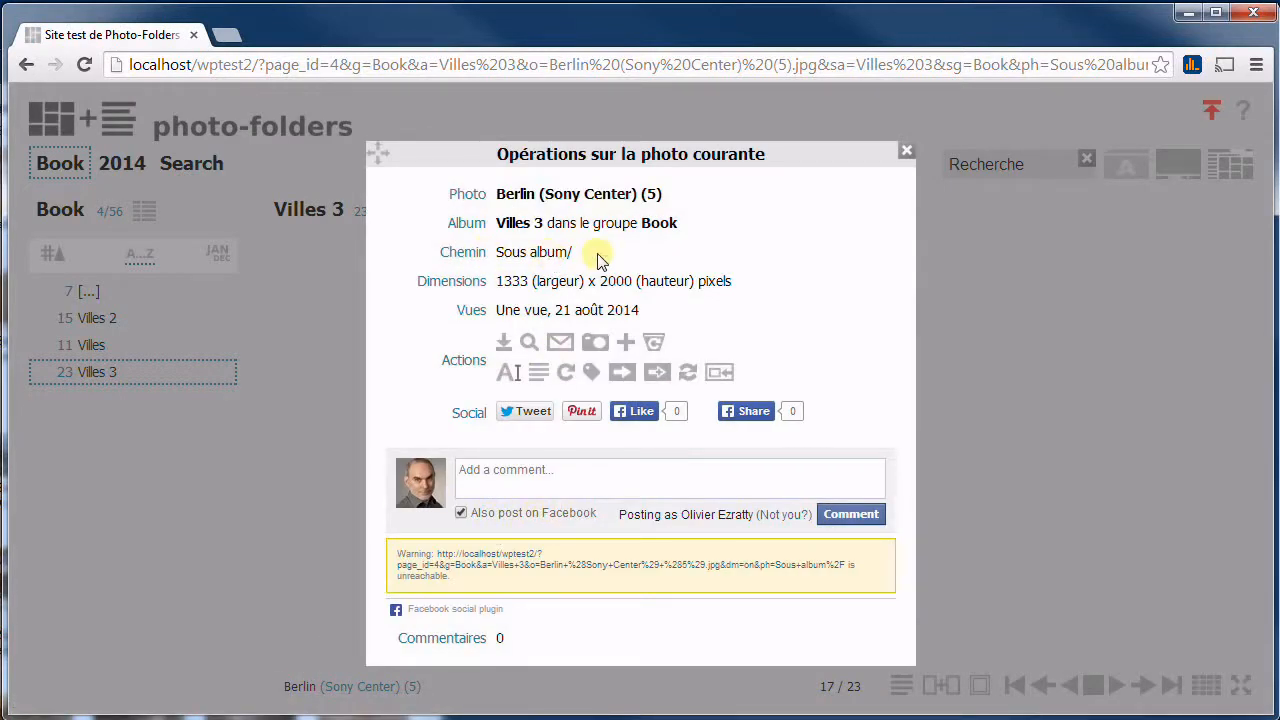
{"action": "left_click", "coordinate": [1043, 351]}
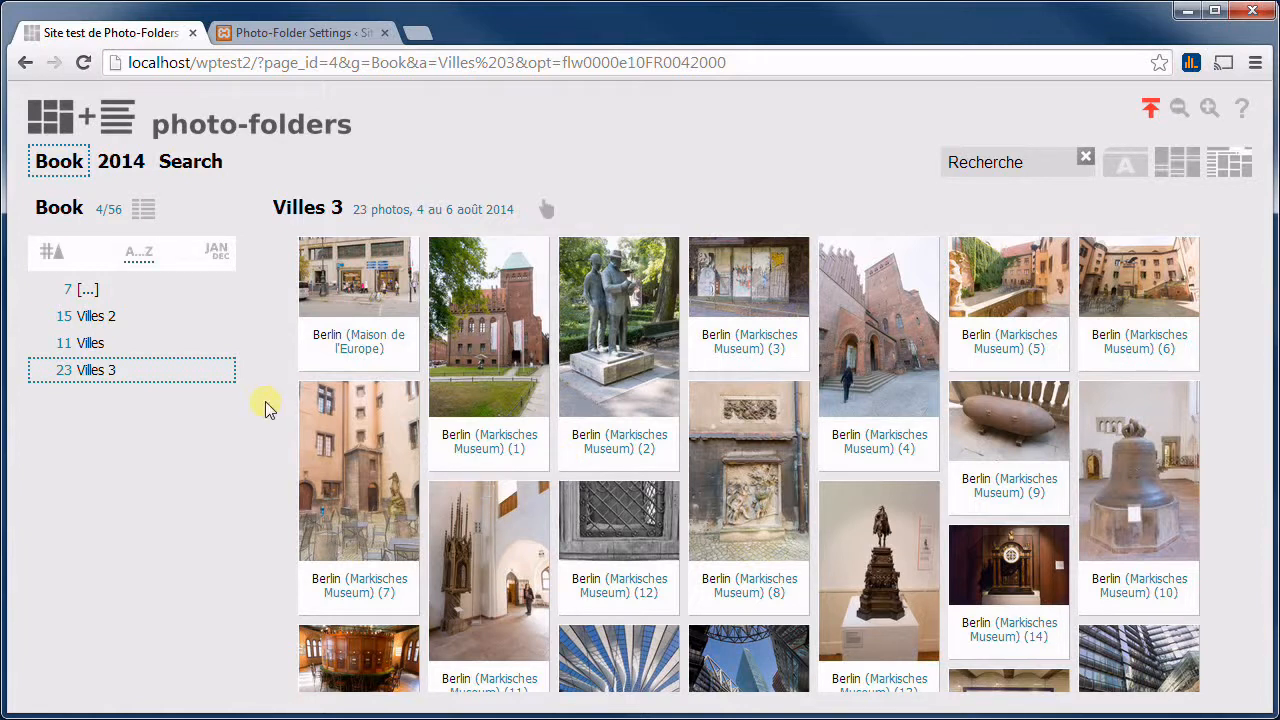
Inspect the delete actions in the operations dialogs of the Book group and the Villes 3 album
{"action": "left_click", "coordinate": [60, 208]}
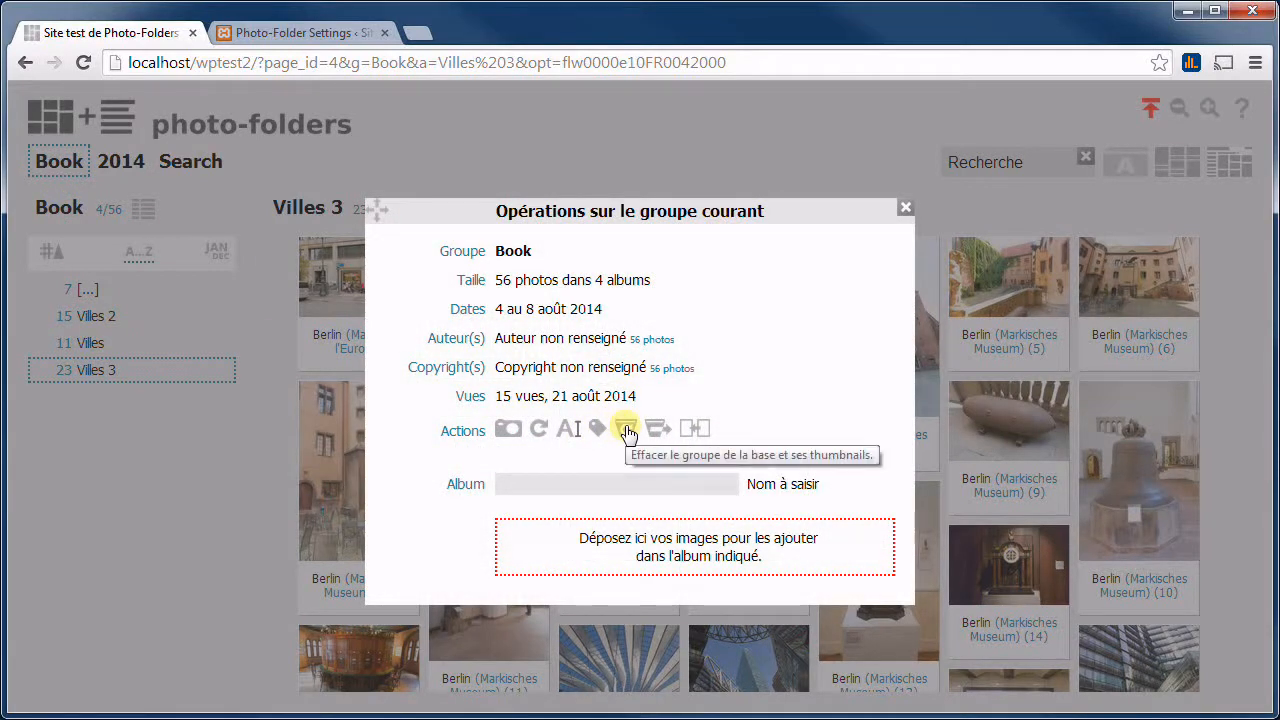
{"action": "left_click", "coordinate": [88, 324]}
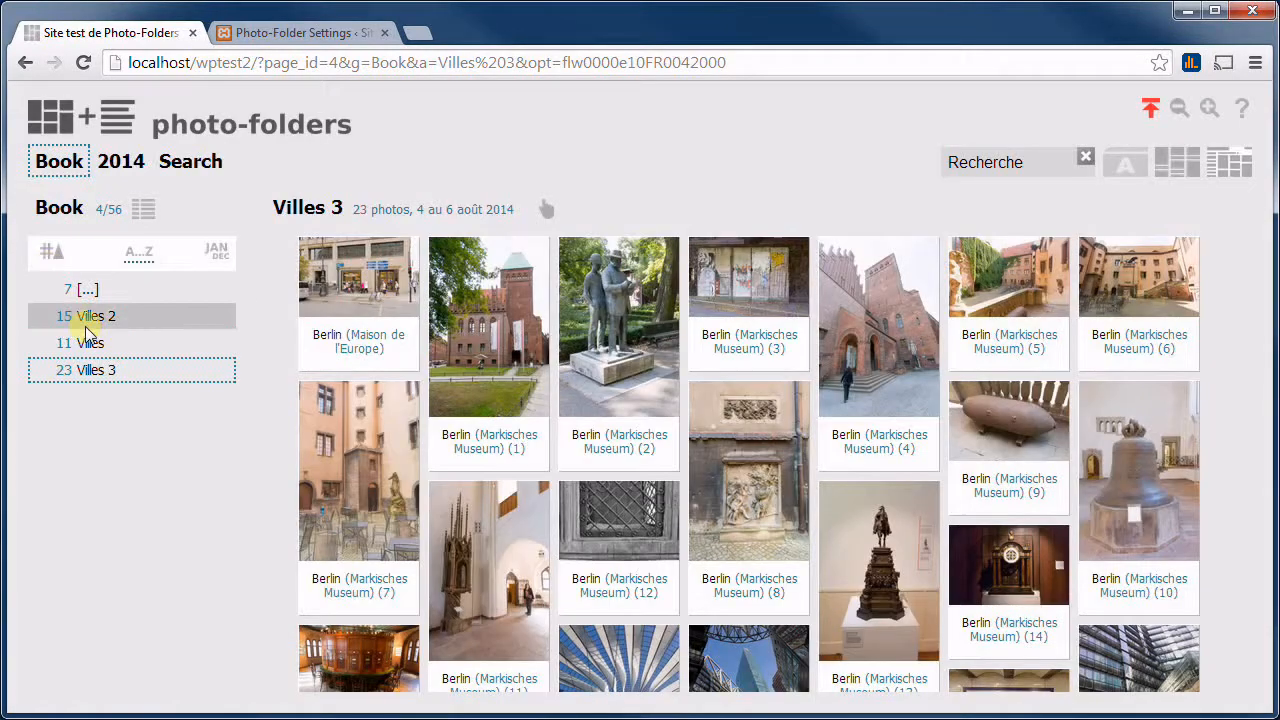
{"action": "left_click", "coordinate": [311, 209]}
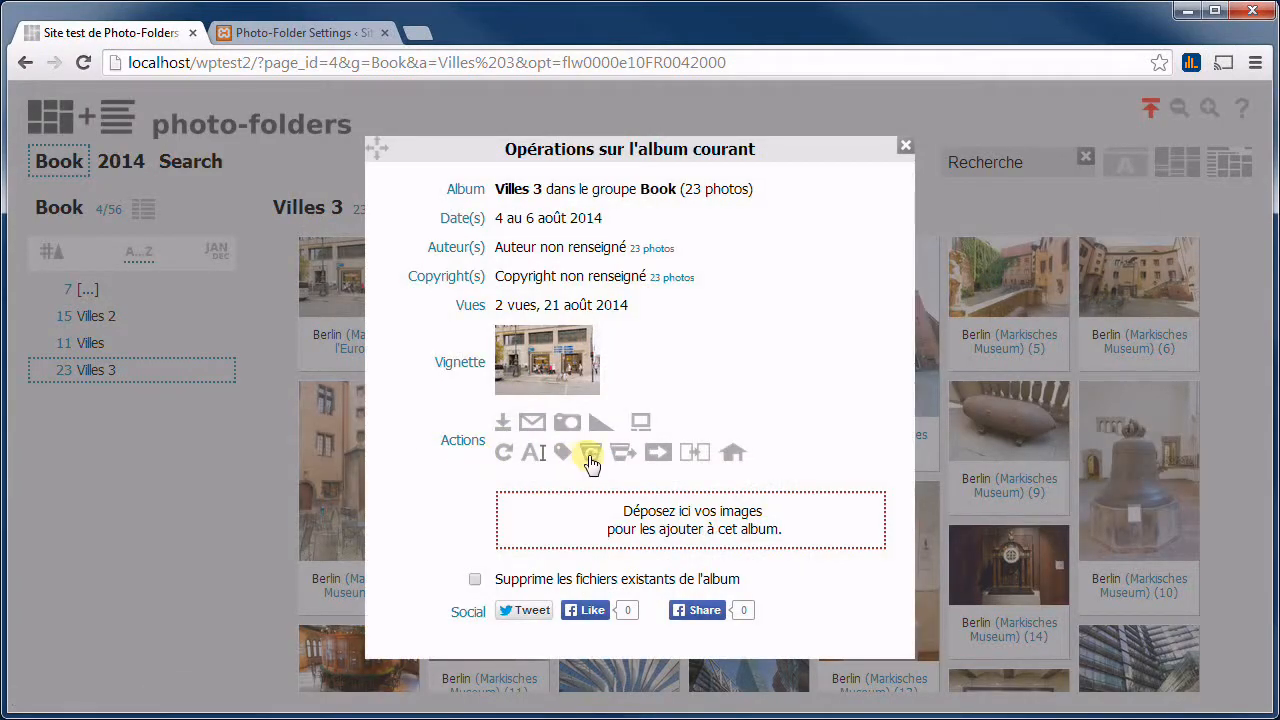
{"action": "key", "text": "Escape"}
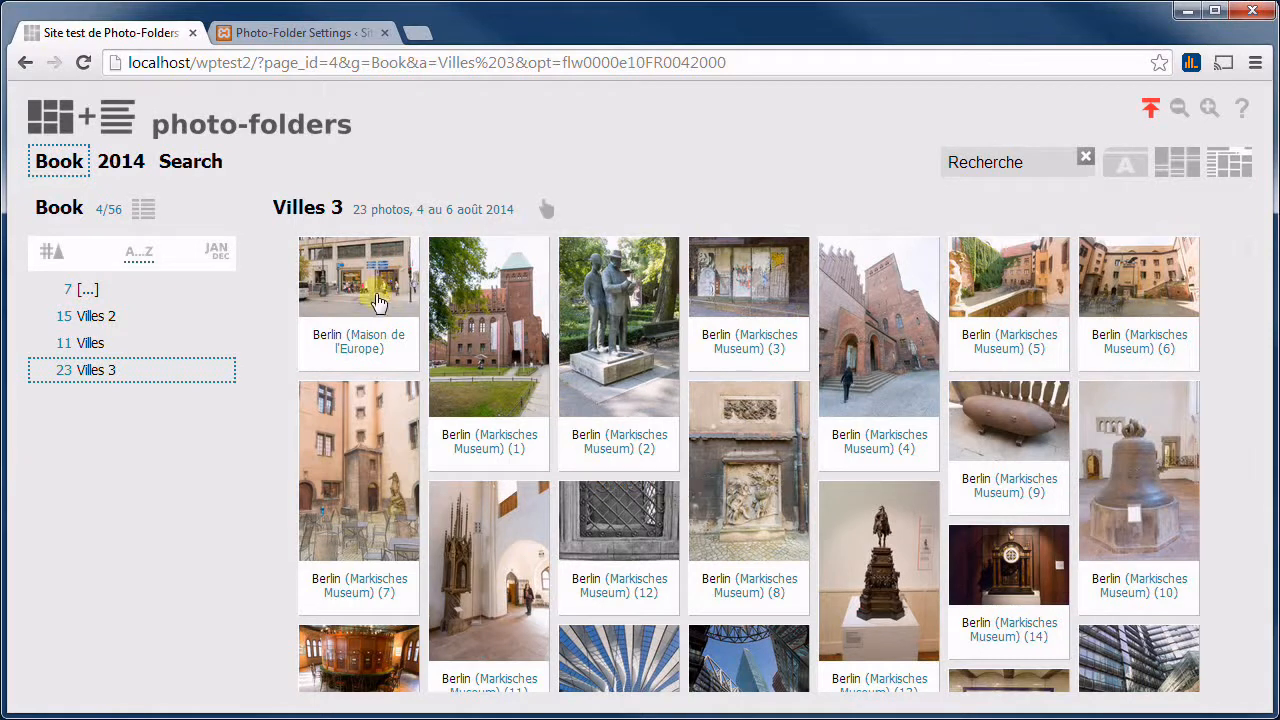
Enlarge the Markisches Museum (1) photo in Villes 3, delete it, dismiss the report and return to the album mosaic
{"action": "left_click", "coordinate": [500, 304]}
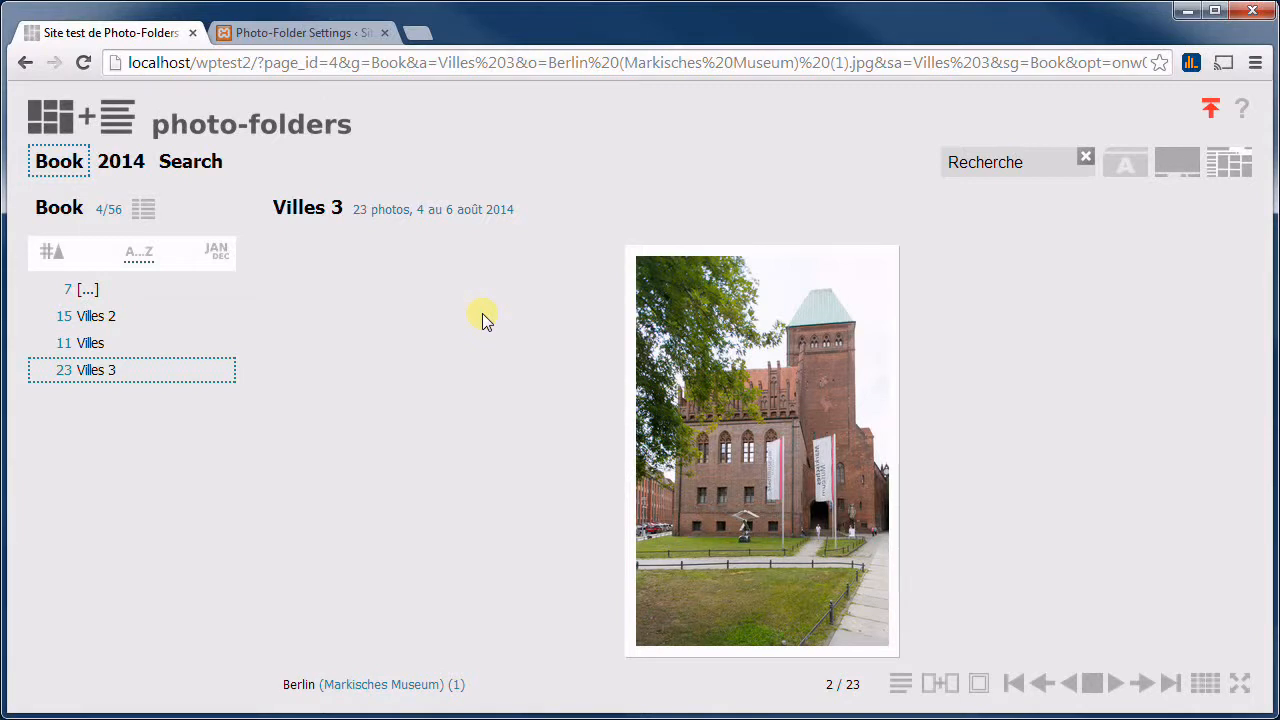
{"action": "key", "text": "Delete"}
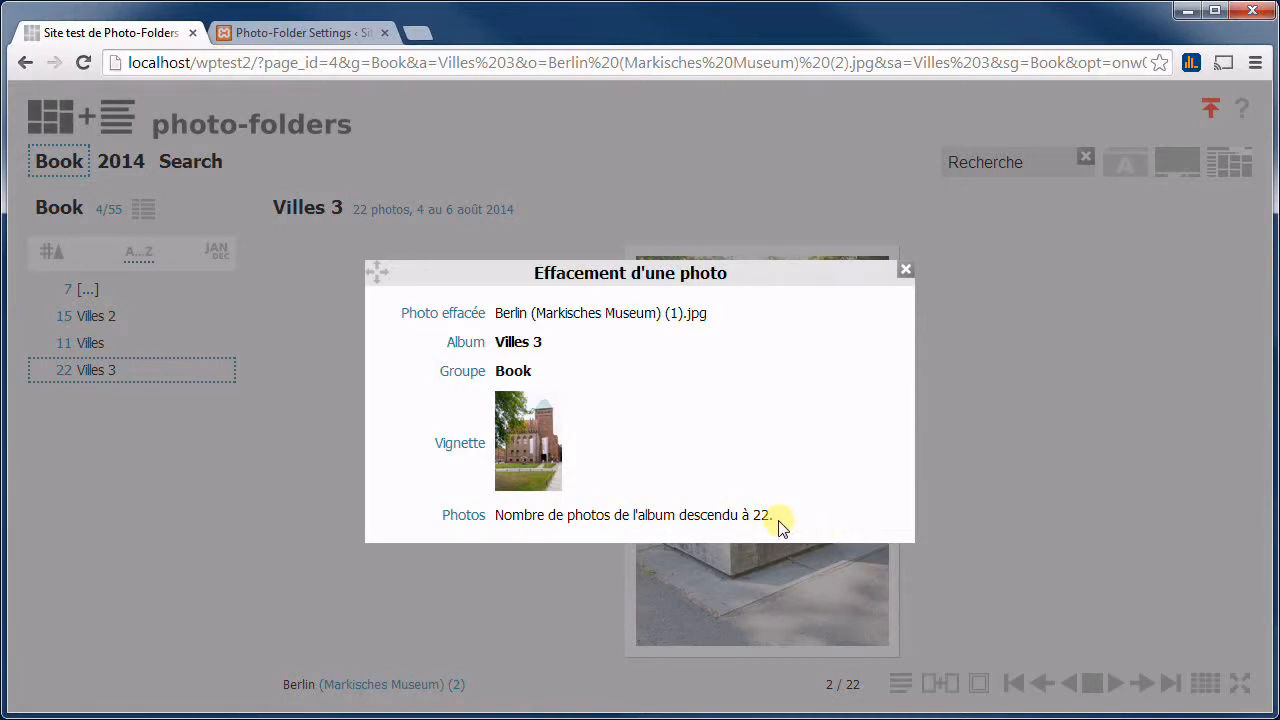
{"action": "key", "text": "Escape"}
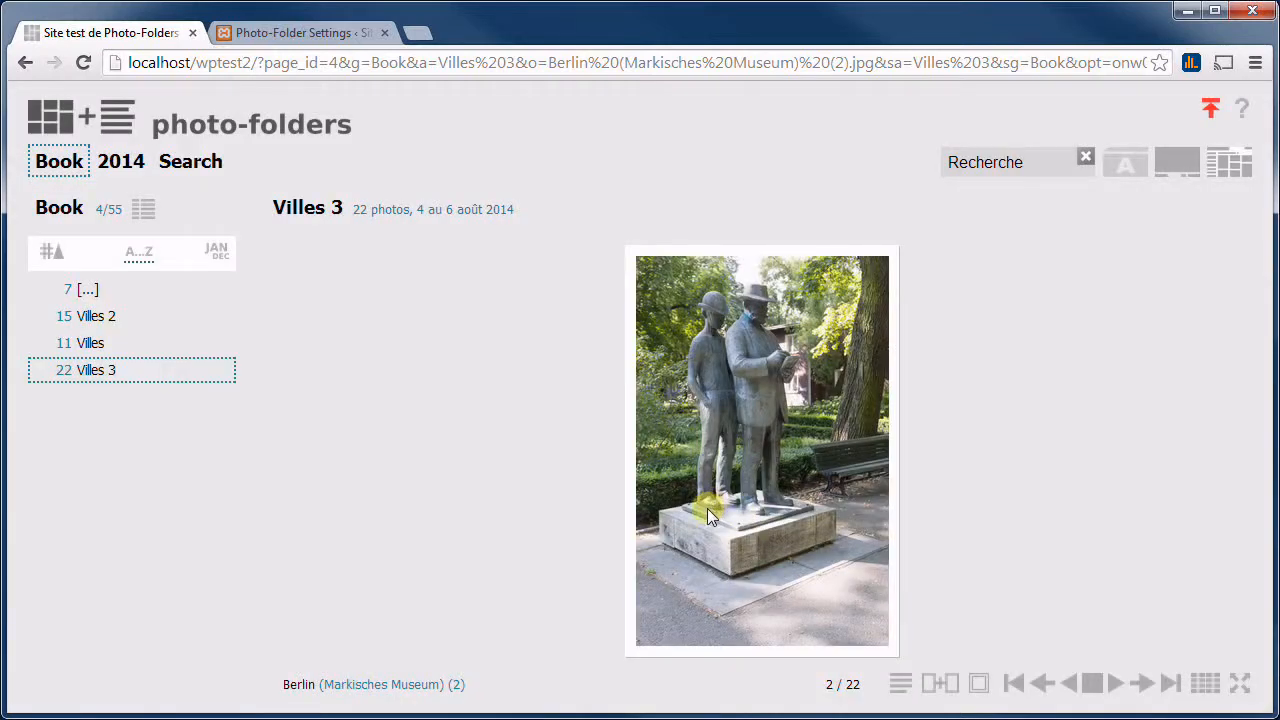
{"action": "left_click", "coordinate": [716, 423]}
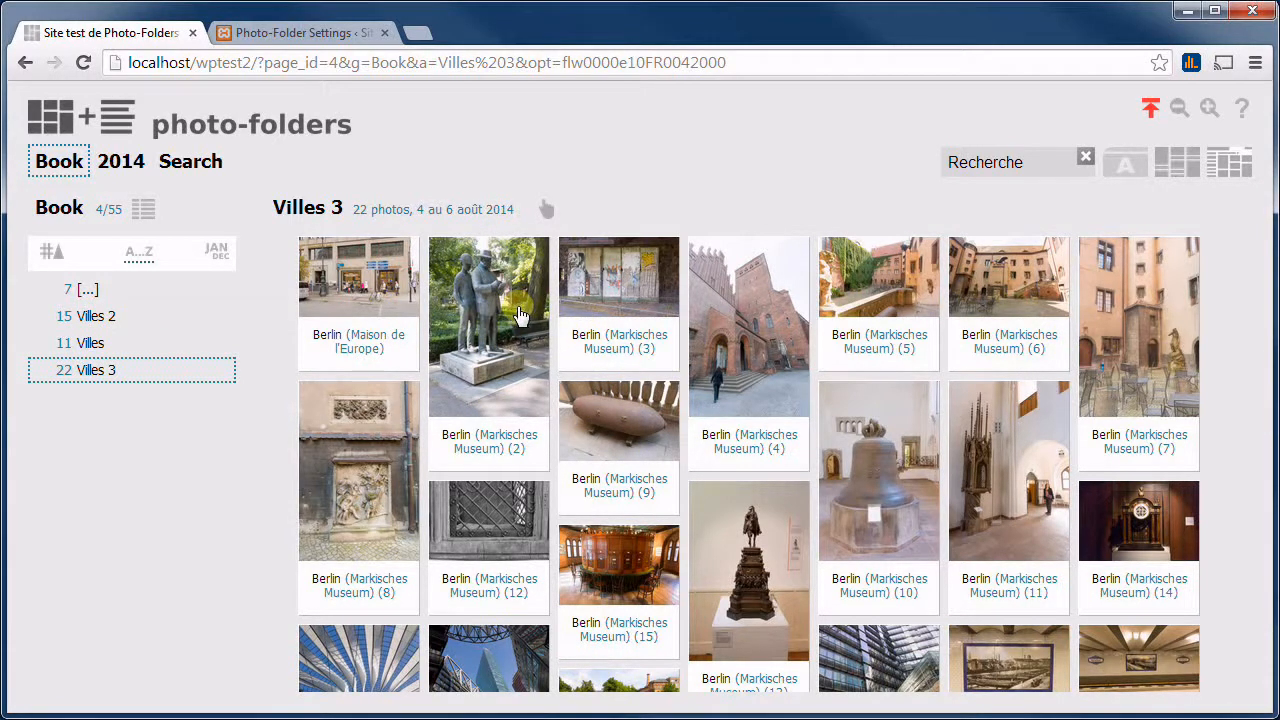
Select the Markisches Museum photos (2), (3), (4) and (5) in selection mode, and leave that mode with them selected
{"action": "left_click", "coordinate": [546, 208]}
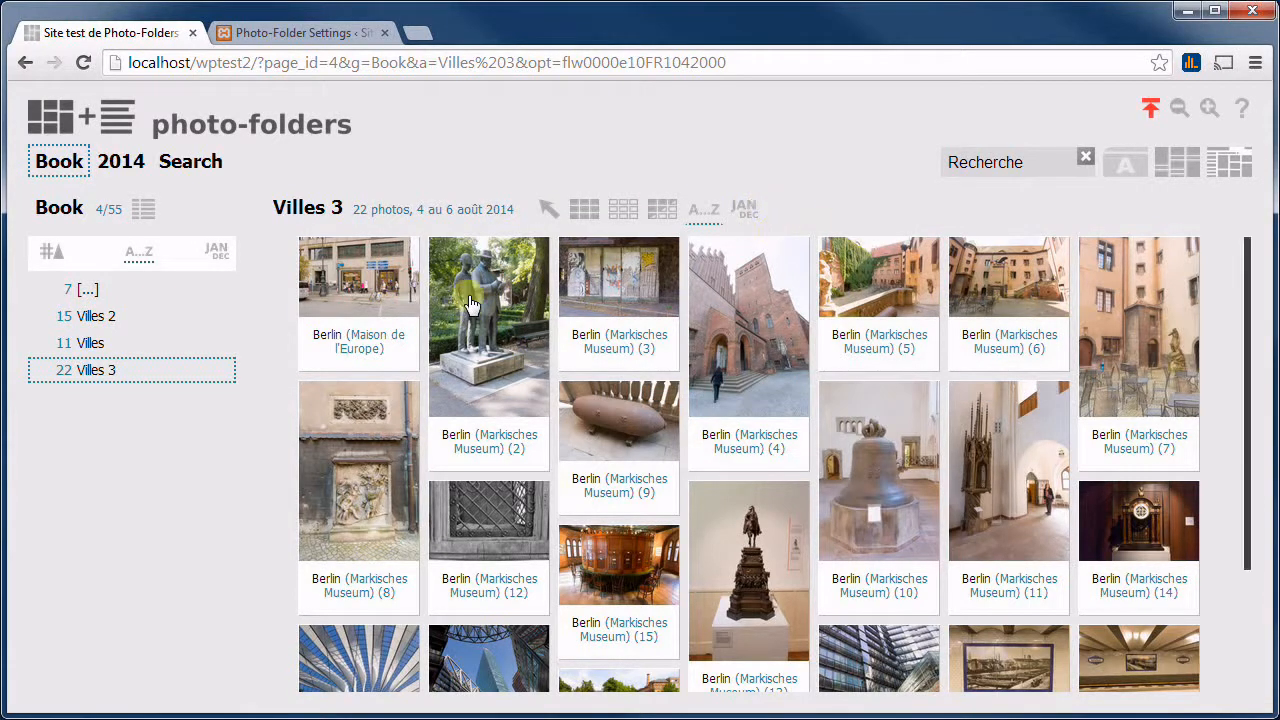
{"action": "left_click", "coordinate": [500, 272]}
{"action": "left_click", "coordinate": [597, 280]}
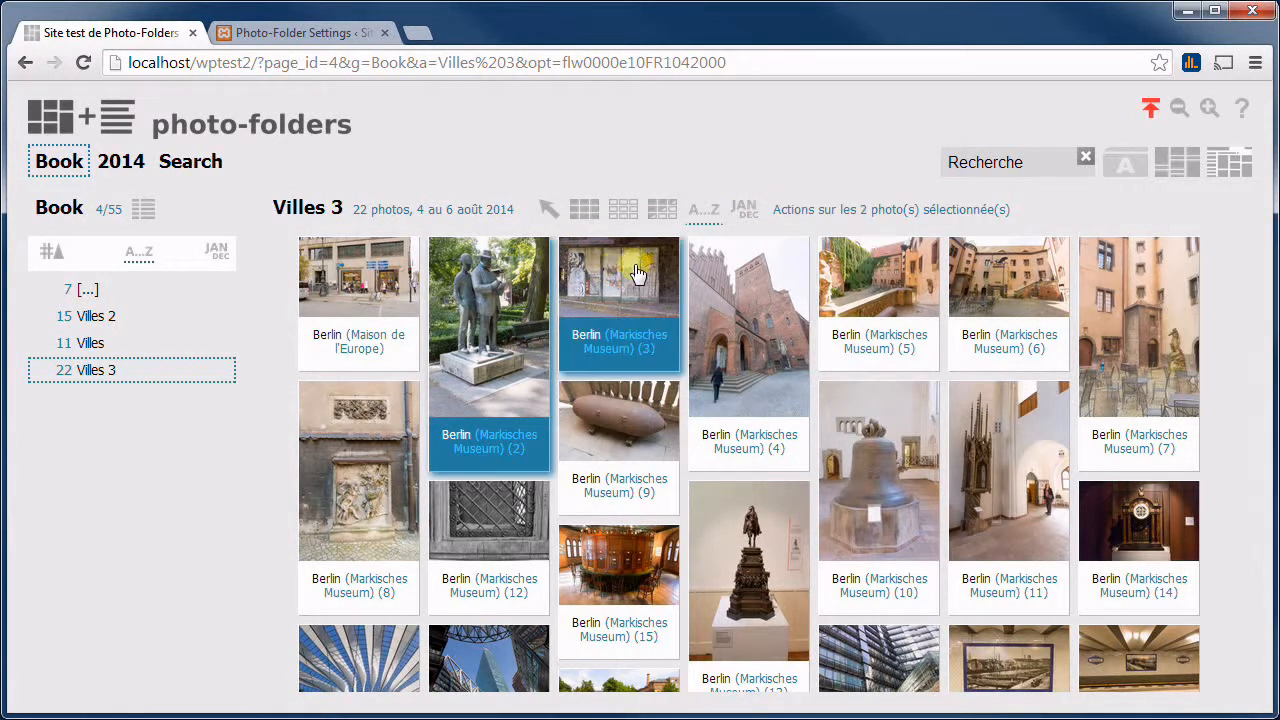
{"action": "left_click", "coordinate": [740, 290]}
{"action": "left_click", "coordinate": [888, 277]}
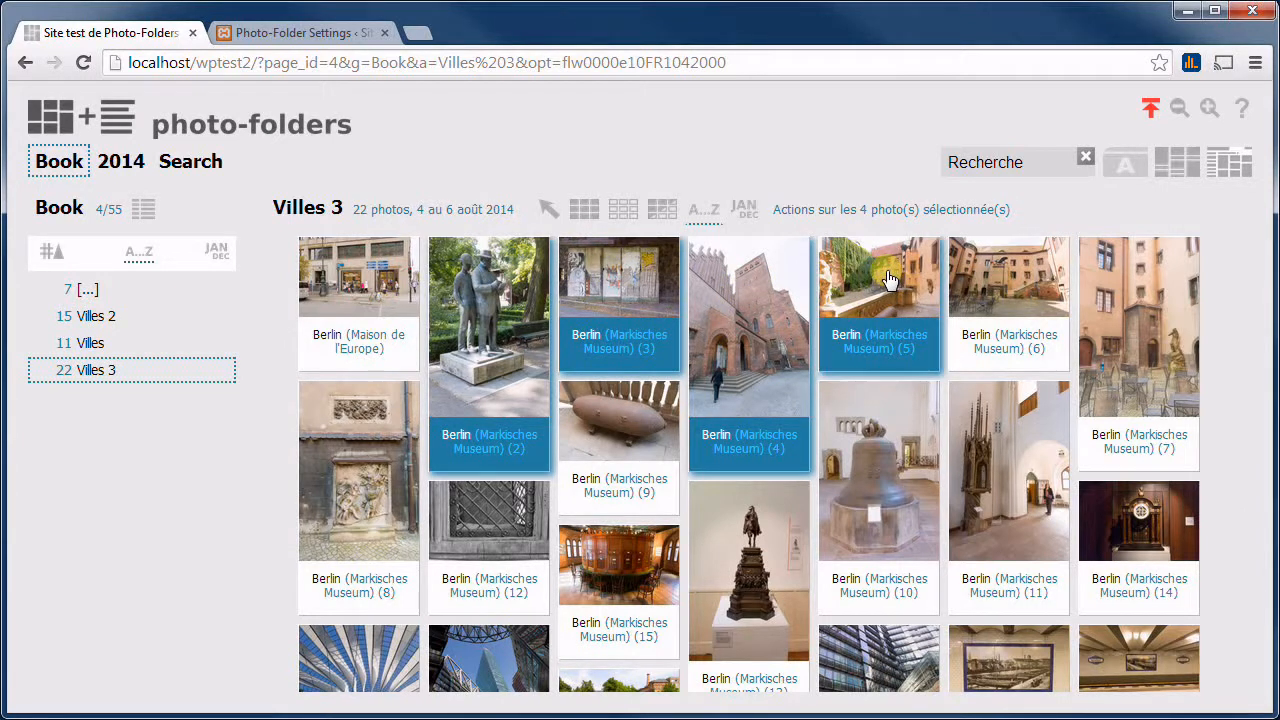
{"action": "key", "text": "Escape"}
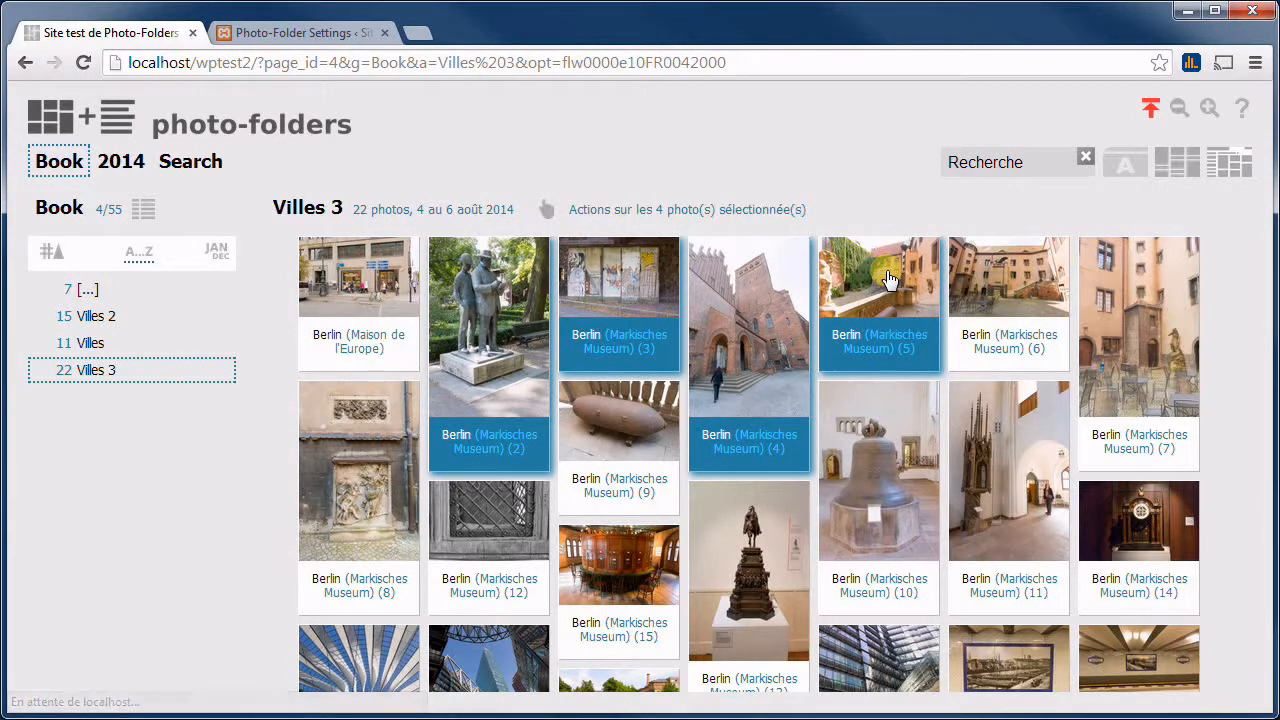
Add the Markisches Museum photos (9), (15), (11), (14) and (7) to the current selection
{"action": "left_click", "coordinate": [628, 419]}
{"action": "left_click", "coordinate": [626, 552]}
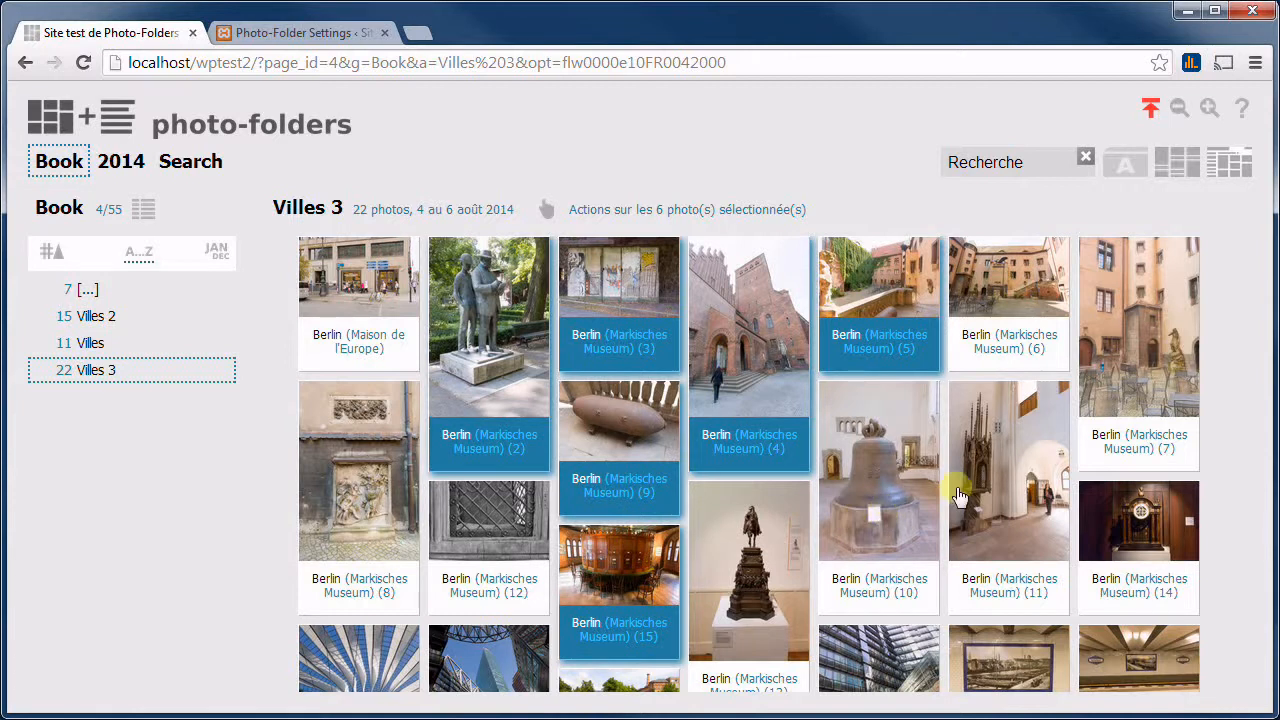
{"action": "left_click", "coordinate": [1048, 497]}
{"action": "left_click", "coordinate": [1104, 508]}
{"action": "left_click", "coordinate": [1132, 382]}
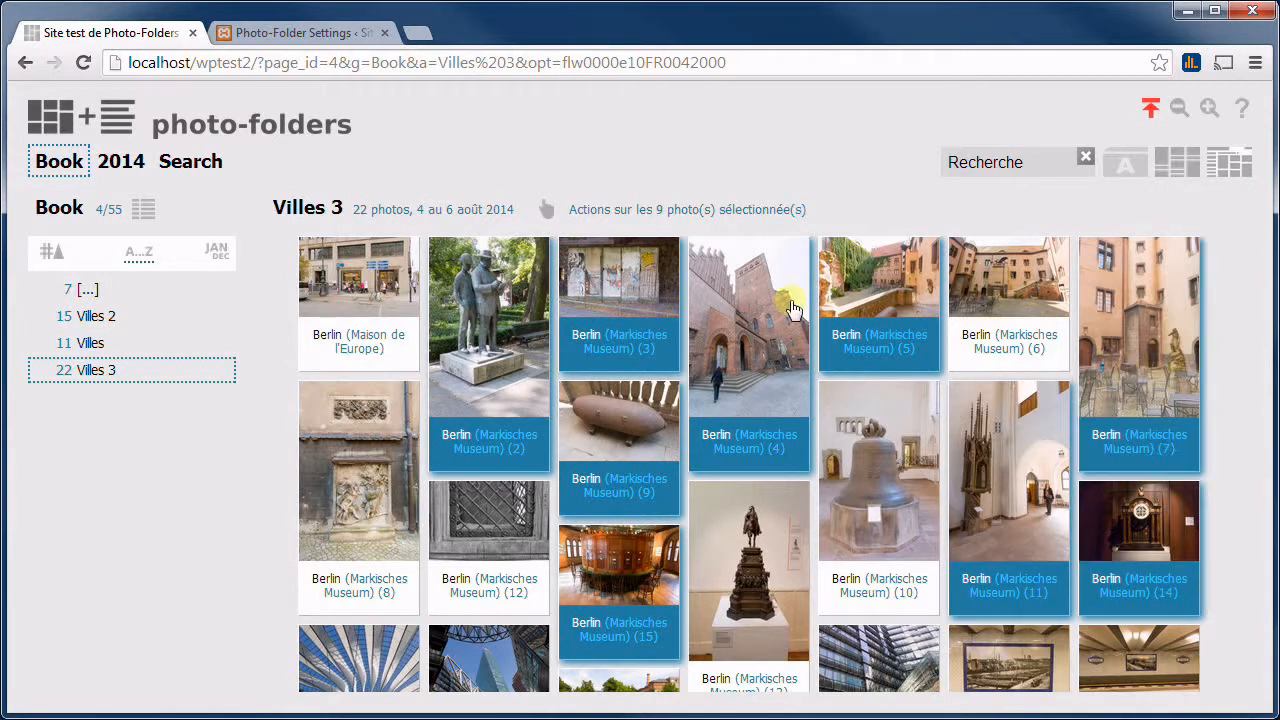
Inspect the actions for the selected photos and delete all nine from the Villes 3 album
{"action": "left_click", "coordinate": [651, 210]}
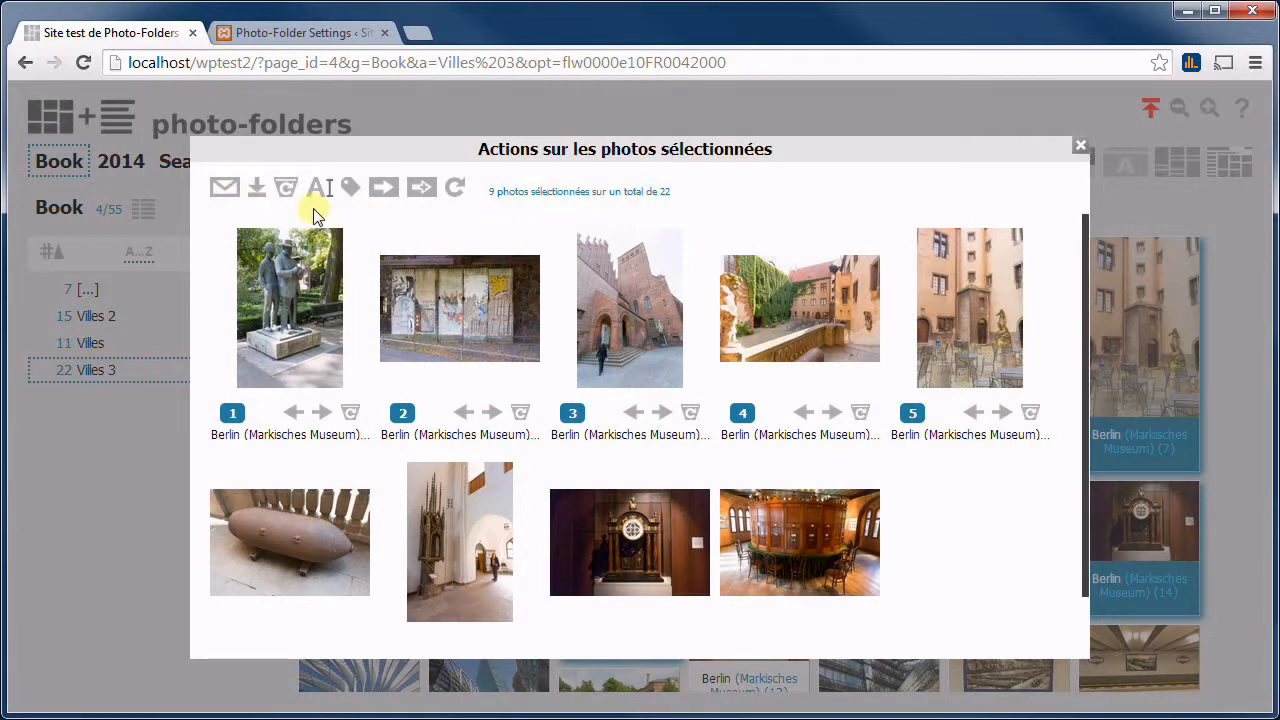
{"action": "left_click", "coordinate": [1080, 150]}
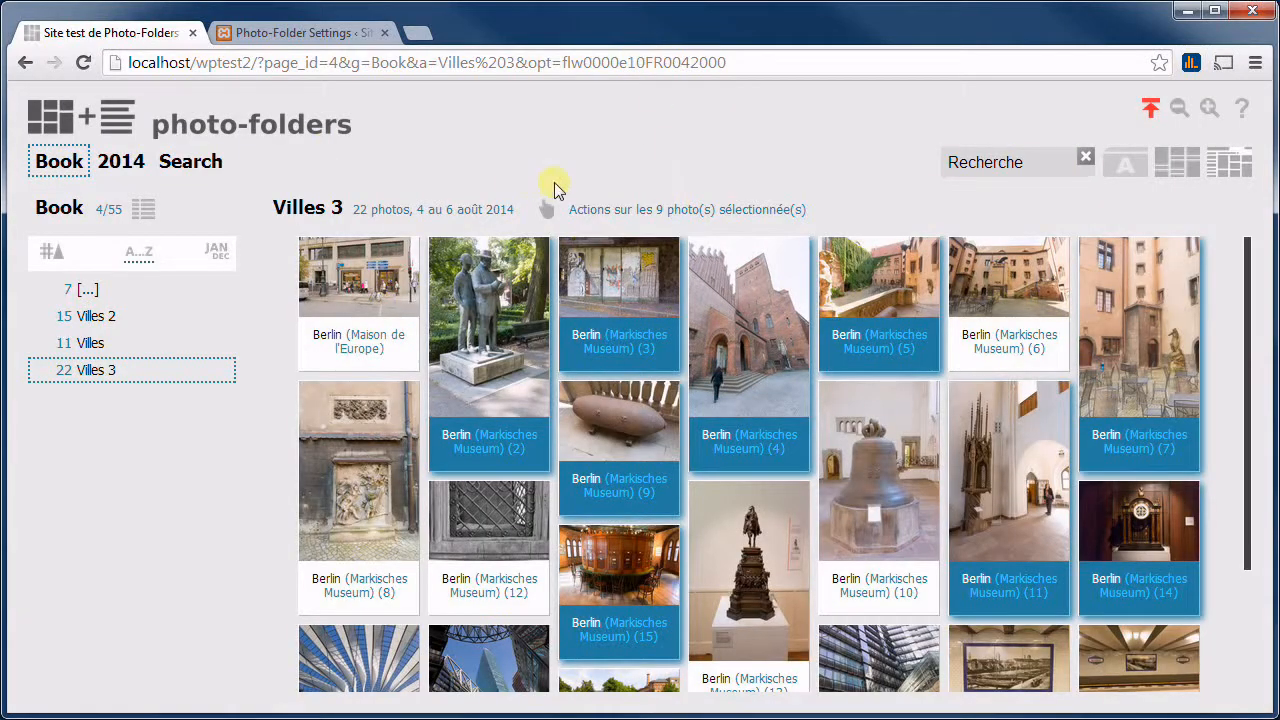
{"action": "left_click", "coordinate": [660, 288]}
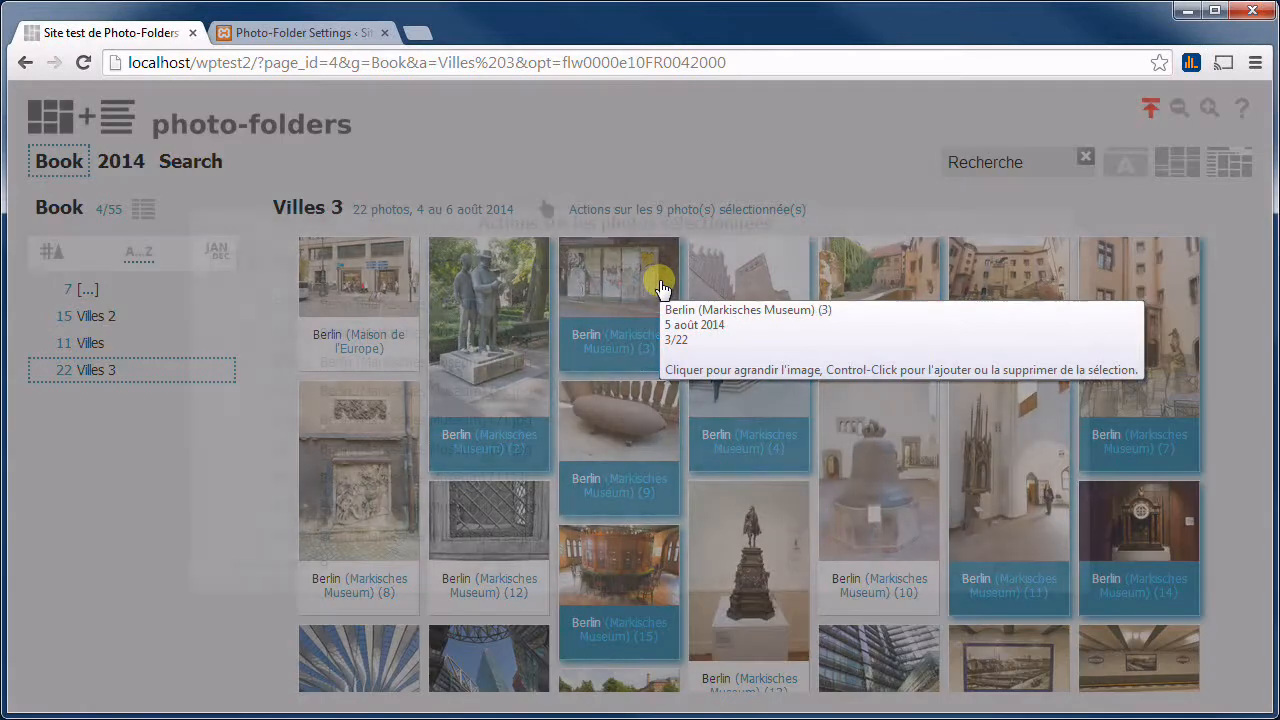
{"action": "left_click", "coordinate": [629, 154]}
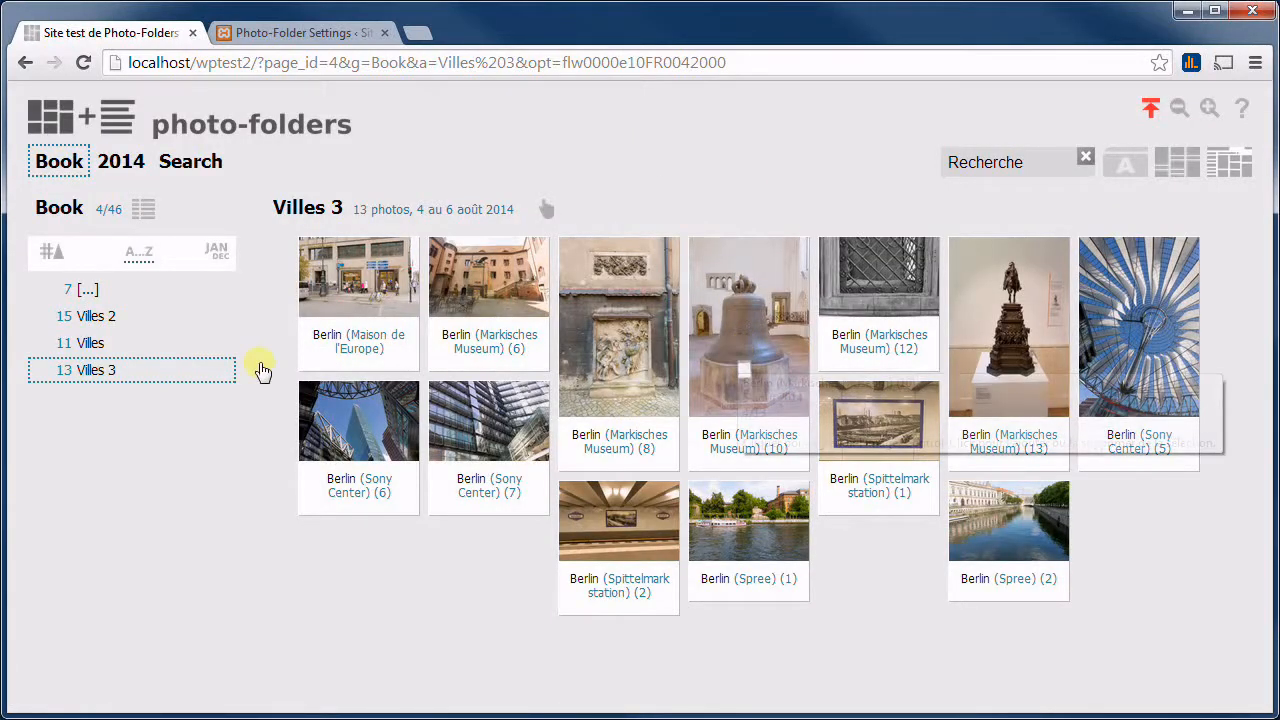
Delete the Villes album of the Book group through its operations dialog, and dismiss the deletion report
{"action": "left_click", "coordinate": [108, 343]}
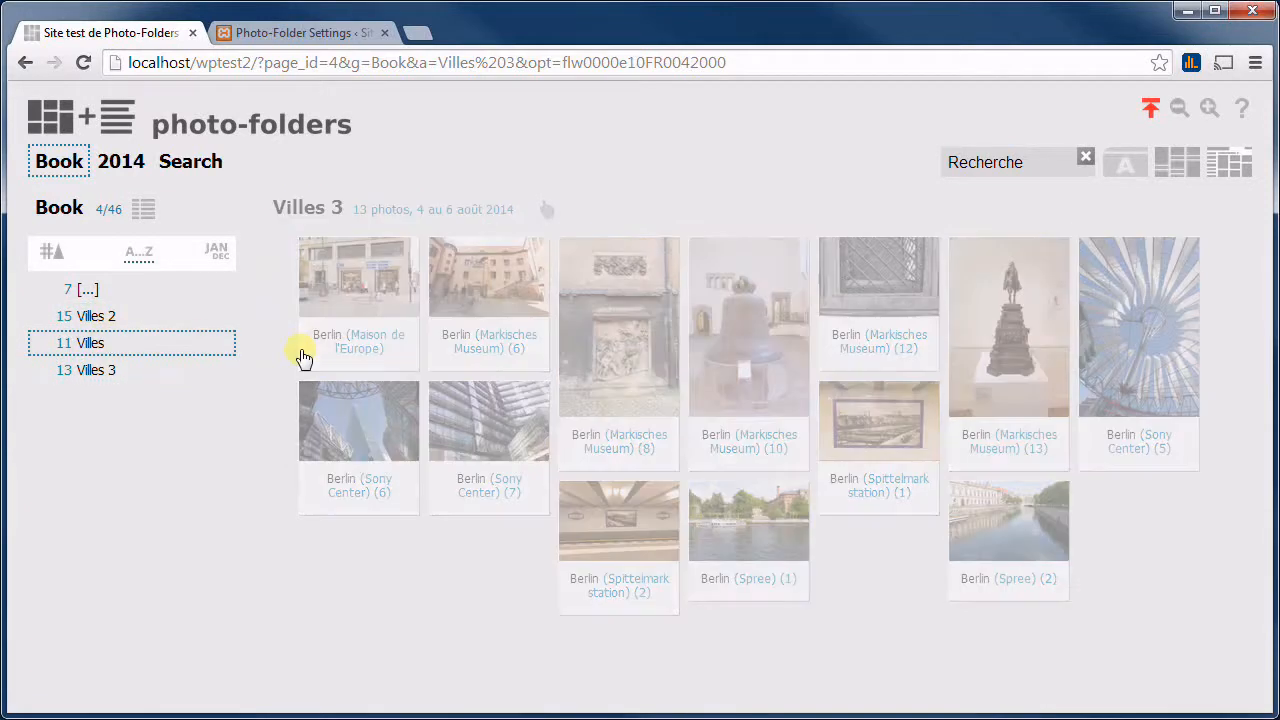
{"action": "left_click", "coordinate": [291, 212]}
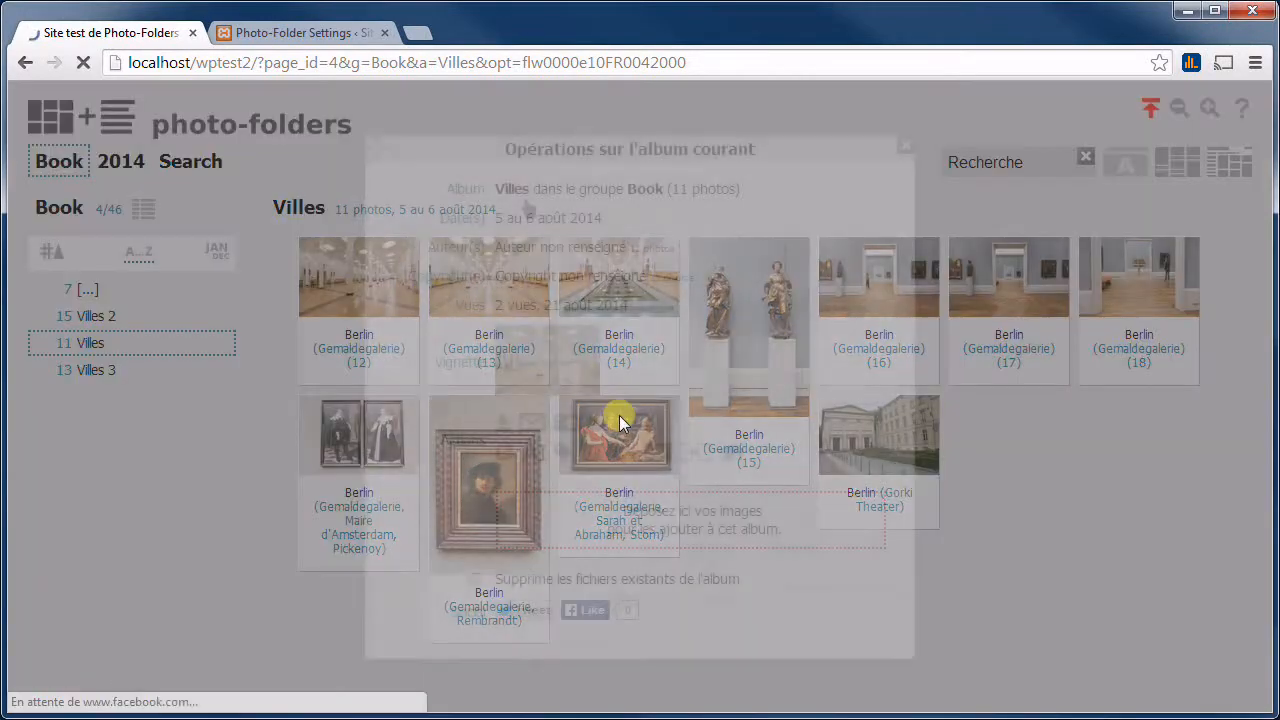
{"action": "left_click", "coordinate": [590, 456]}
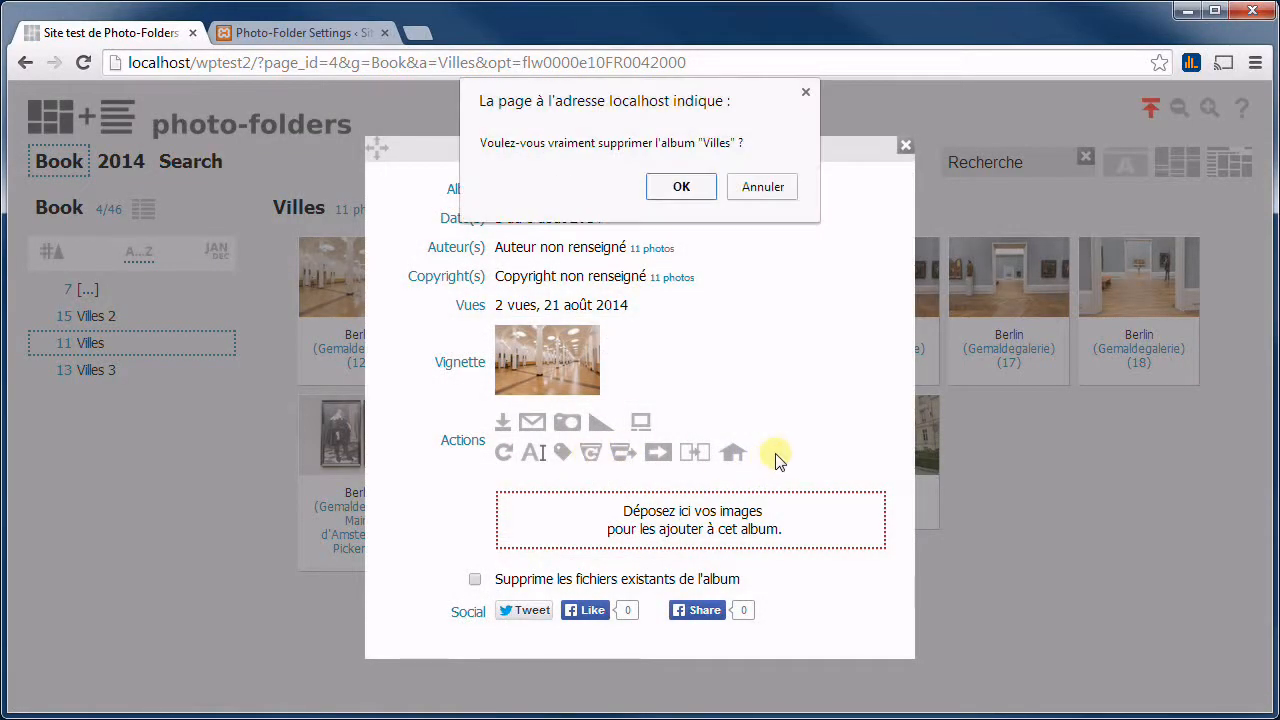
{"action": "left_click", "coordinate": [684, 183]}
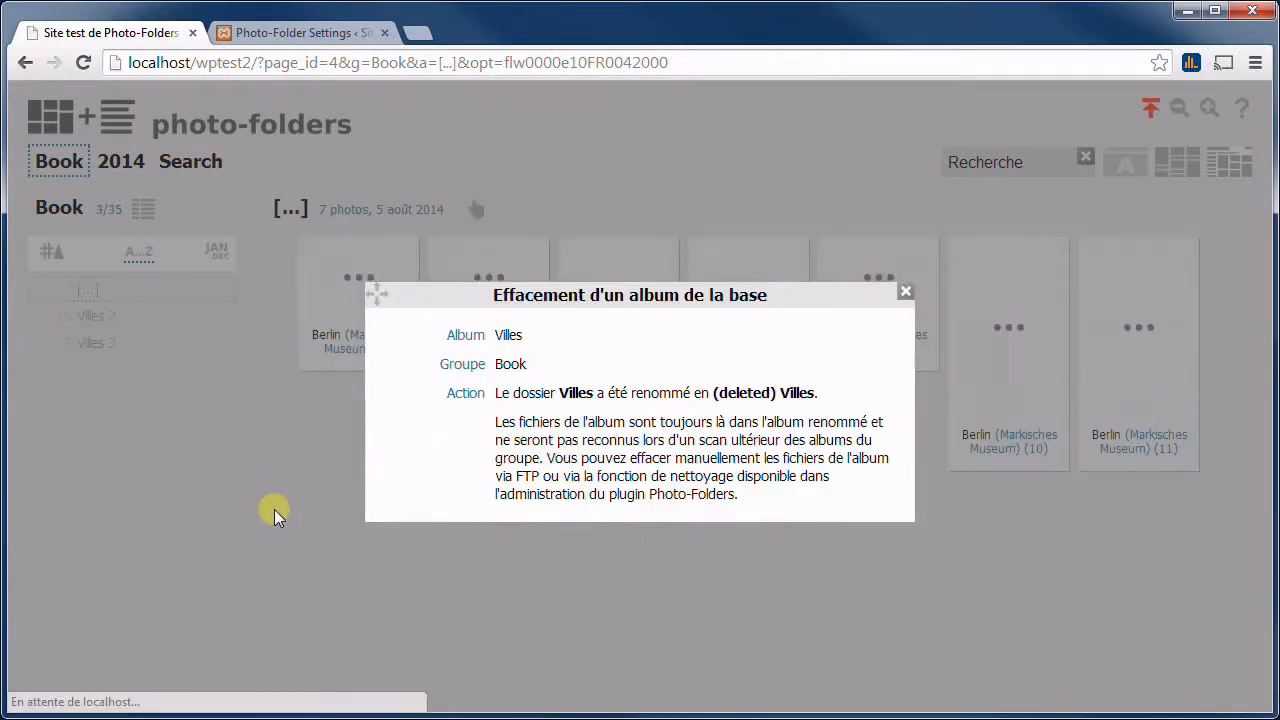
{"action": "left_click", "coordinate": [274, 427]}
Delete the 2014 group through its operations dialog, and dismiss the deletion report
{"action": "left_click", "coordinate": [121, 163]}
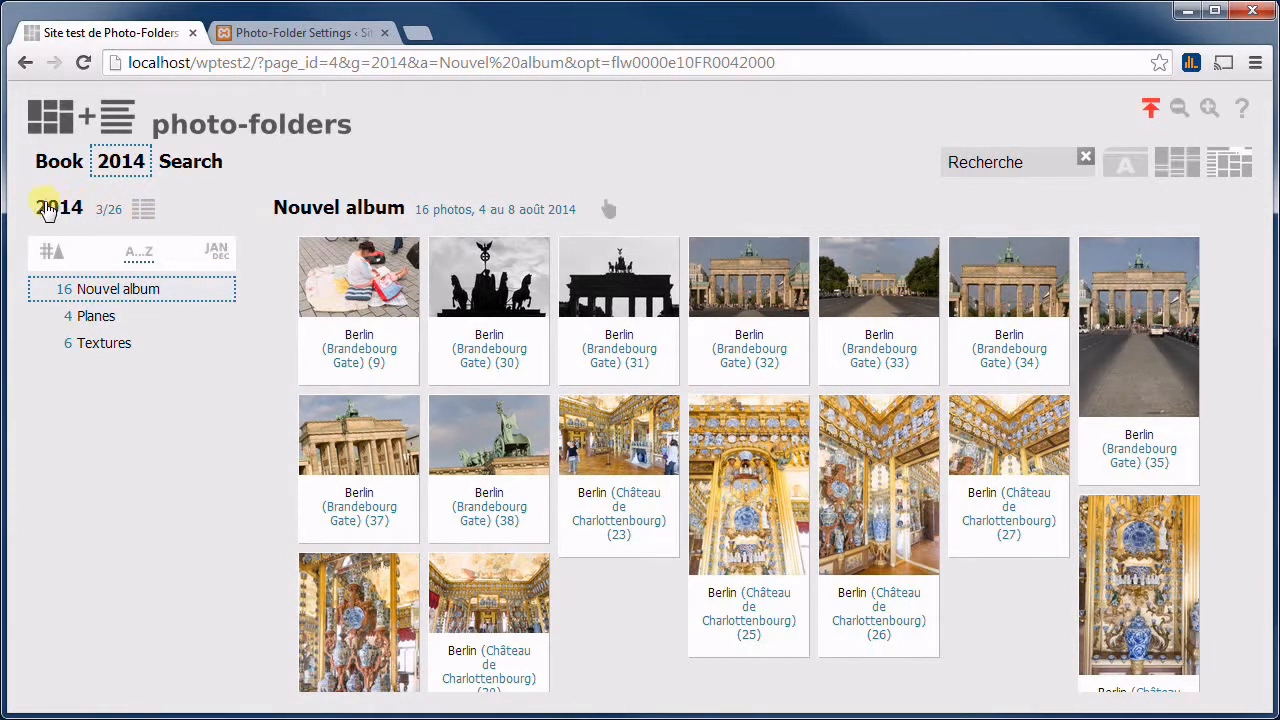
{"action": "left_click", "coordinate": [46, 210]}
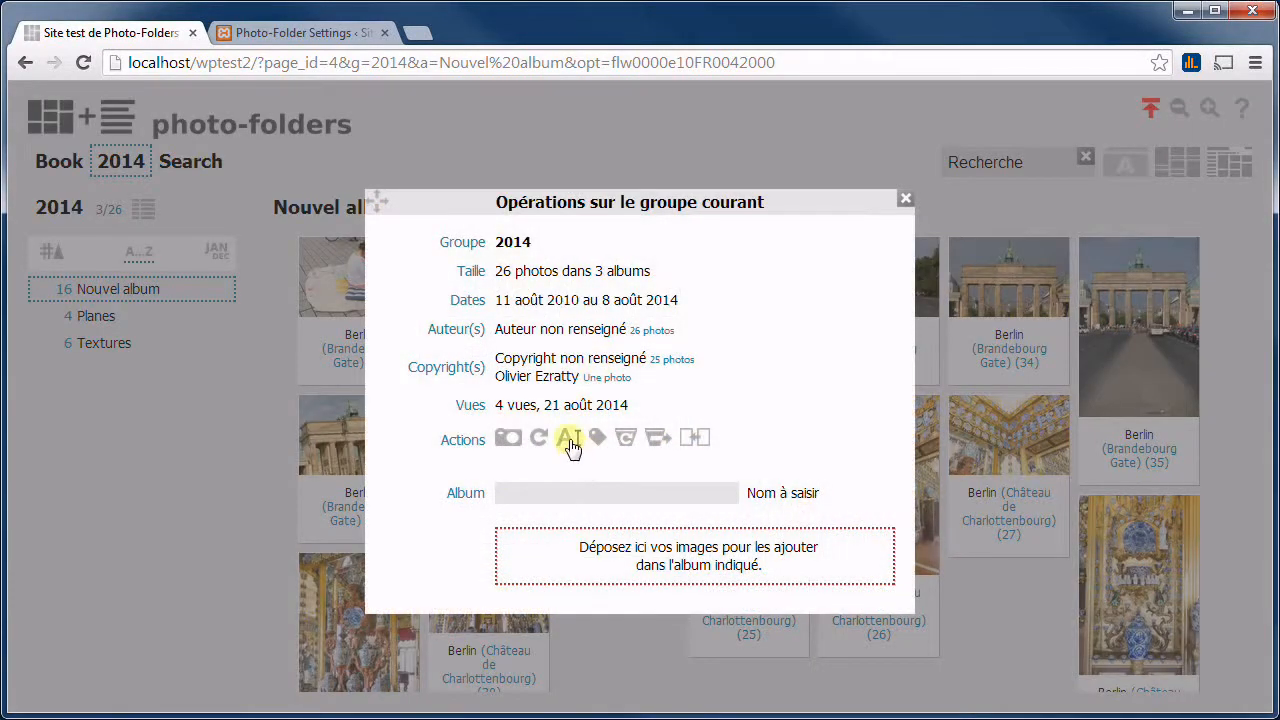
{"action": "left_click", "coordinate": [625, 440]}
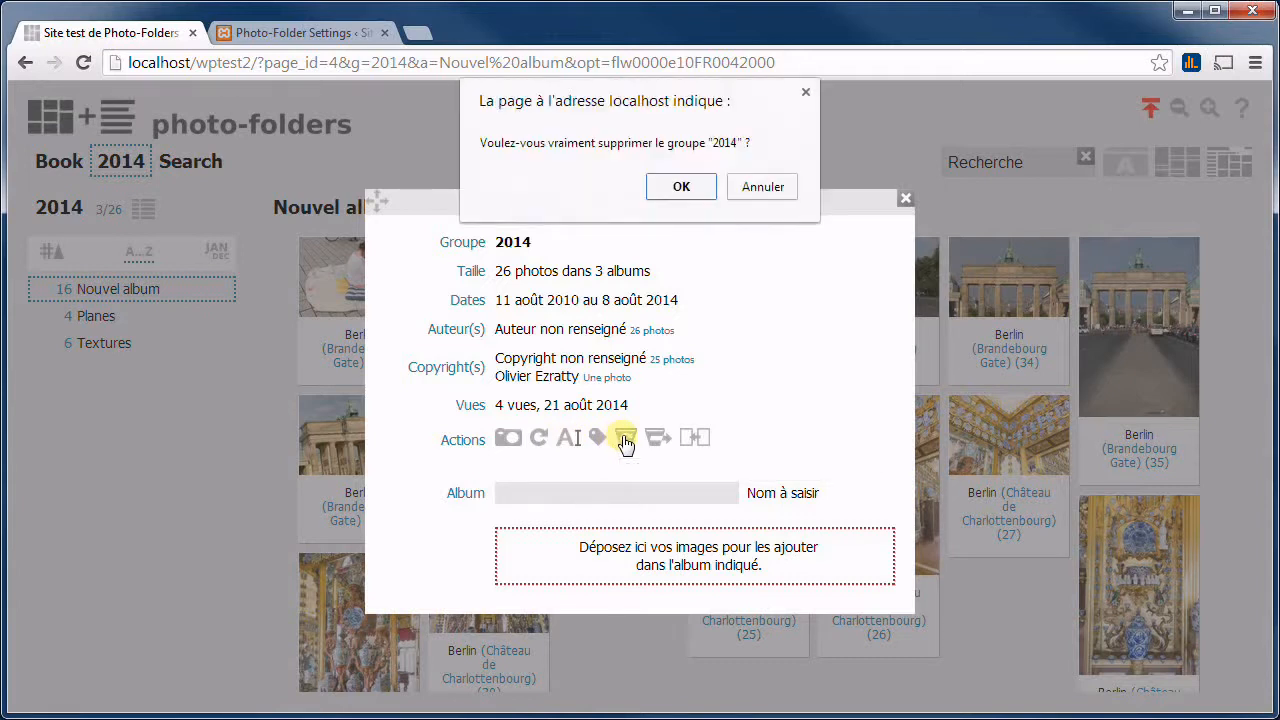
{"action": "left_click", "coordinate": [671, 192]}
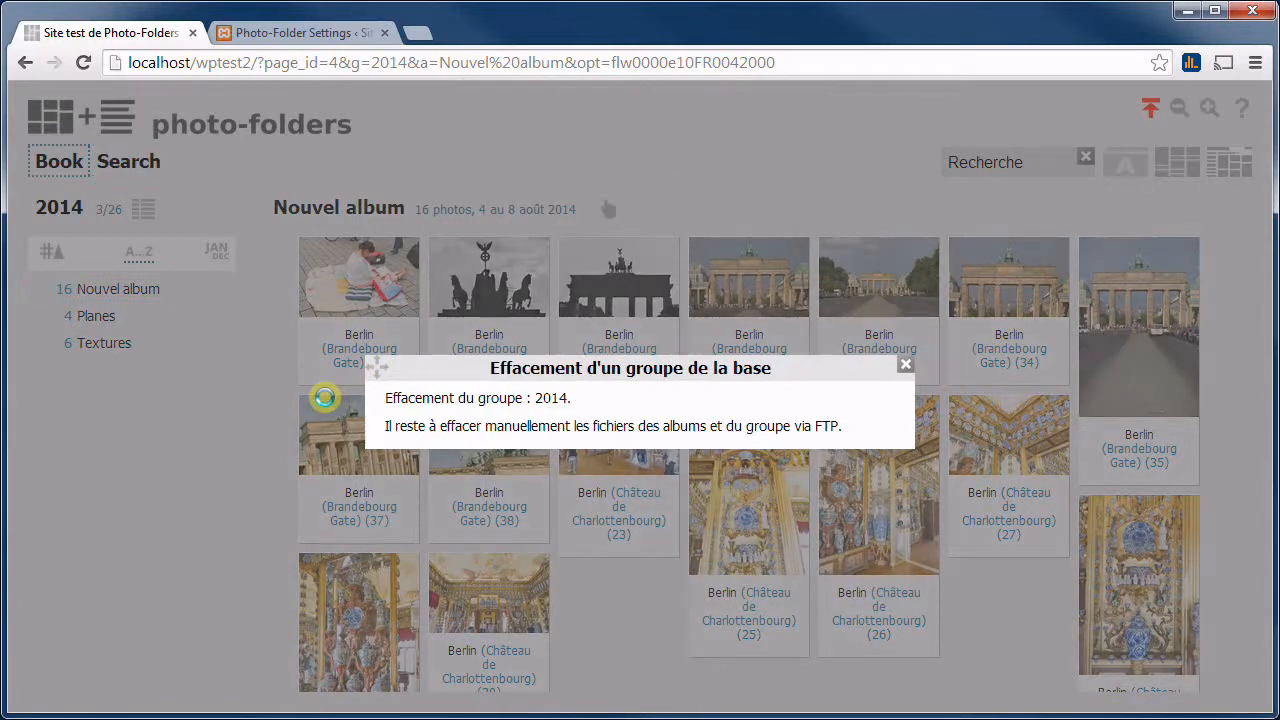
{"action": "left_click", "coordinate": [283, 333]}
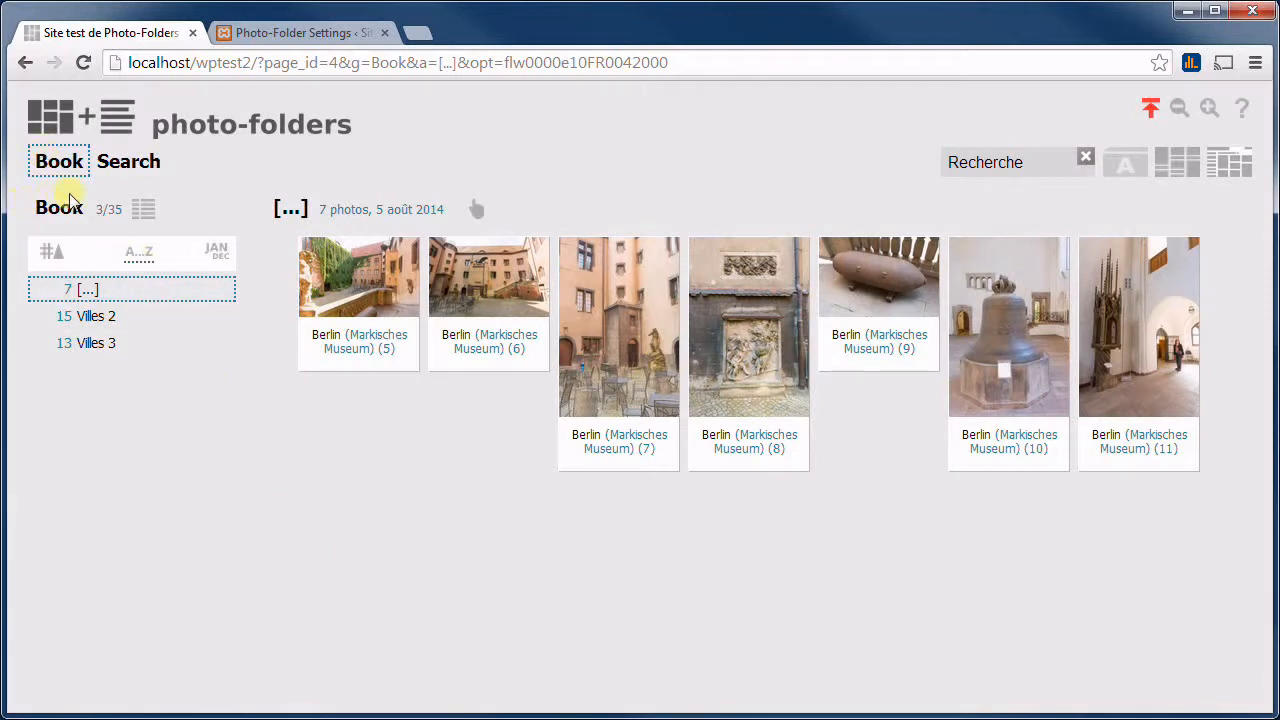
View the Villes 2 and Villes 3 albums, and move the browser window aside to uncover the file explorer
{"action": "left_click", "coordinate": [114, 316]}
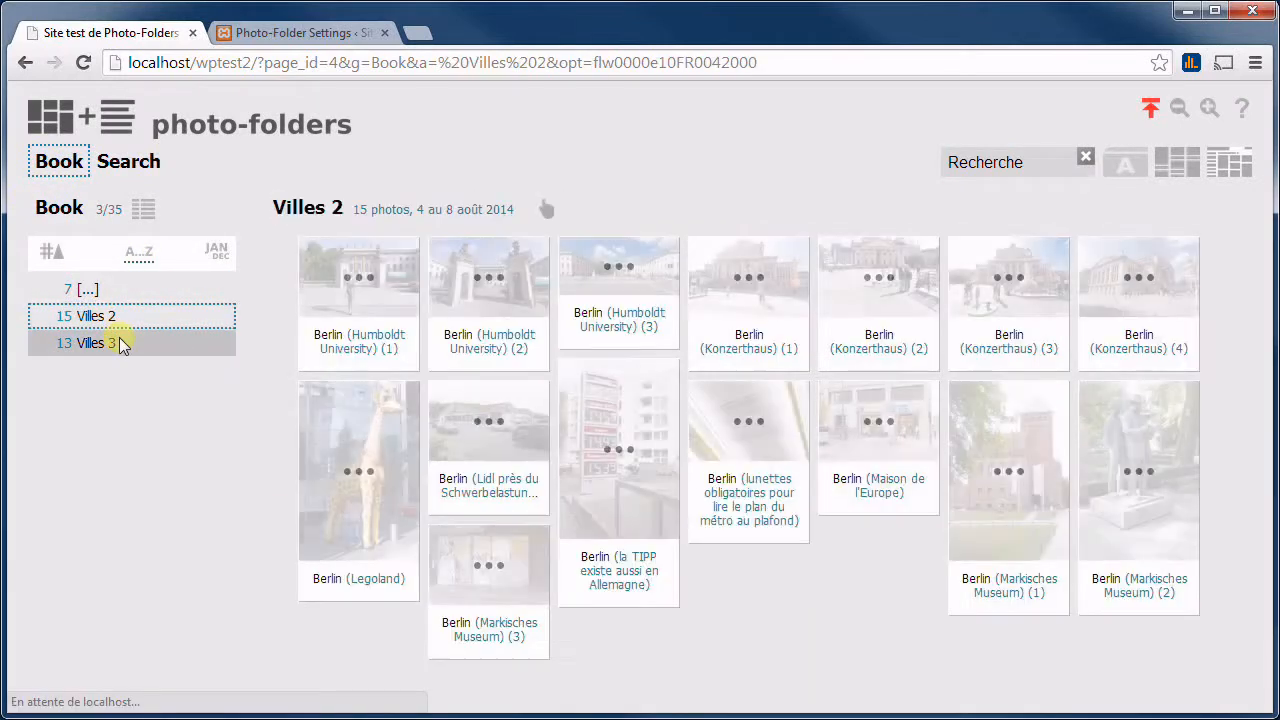
{"action": "left_click", "coordinate": [120, 343]}
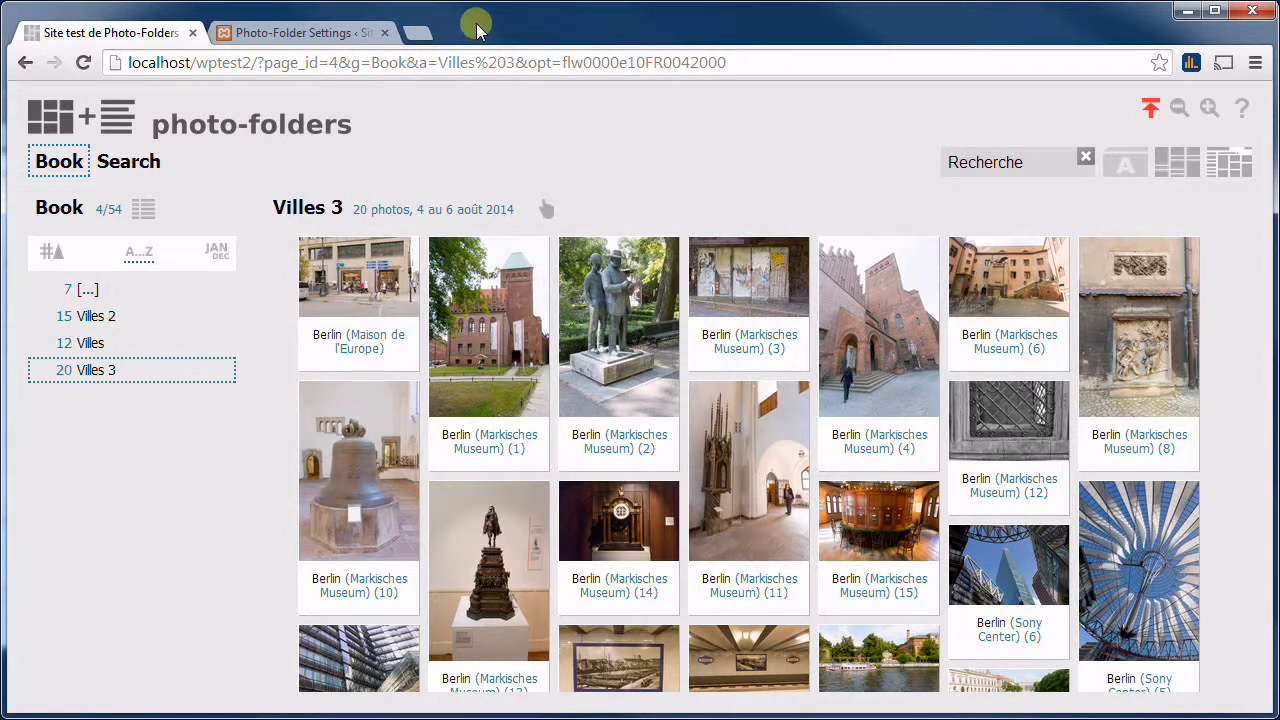
{"action": "left_click_drag", "start_coordinate": [476, 30], "coordinate": [1230, 48]}
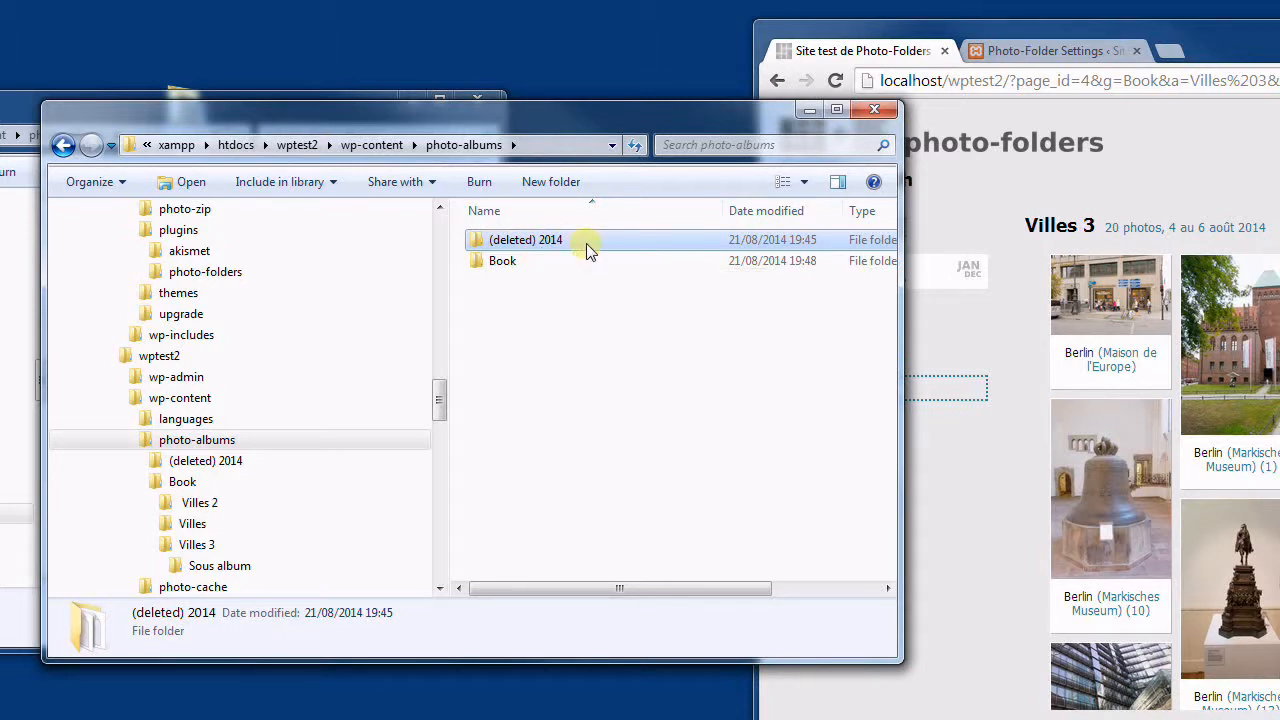
Open the Book folder in the file explorer, check the (deleted) Villes folder, and open the Villes 3 folder
{"action": "double_click", "coordinate": [503, 262]}
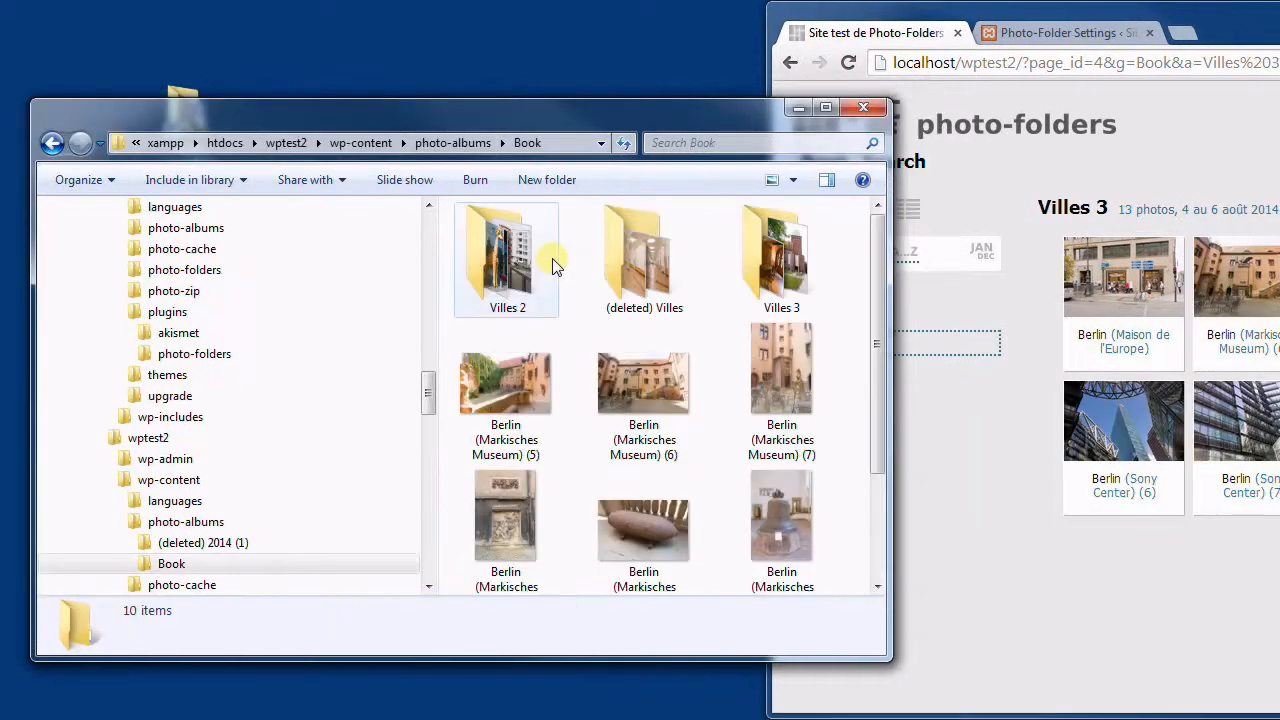
{"action": "left_click", "coordinate": [665, 312]}
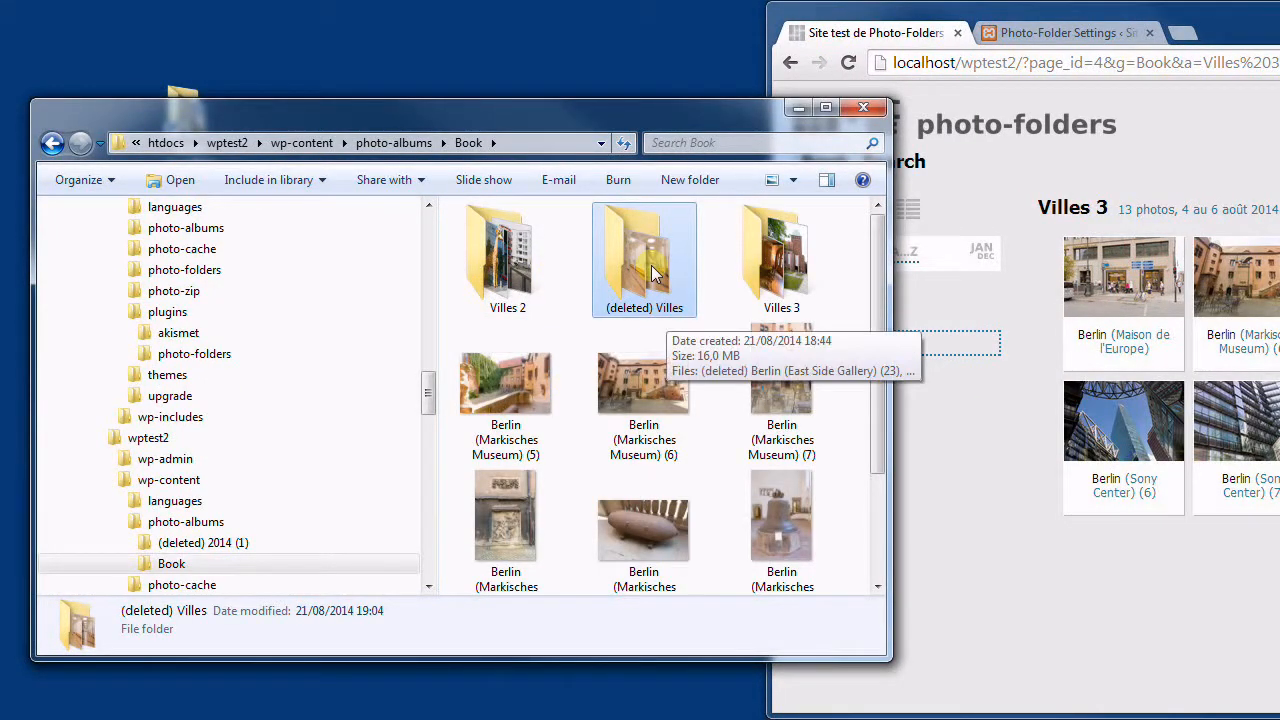
{"action": "double_click", "coordinate": [777, 270]}
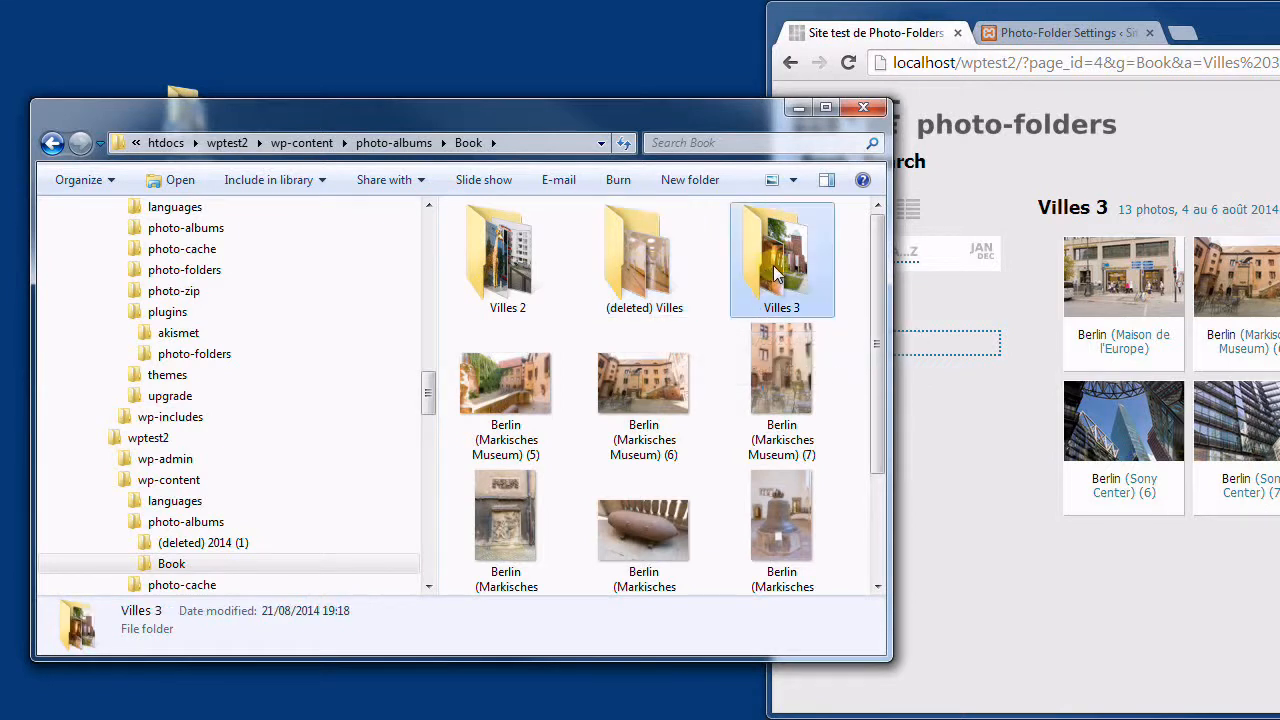
Examine the file names of the deleted Markisches Museum photos (1) to (4) in the Villes 3 folder
{"action": "left_click", "coordinate": [637, 265]}
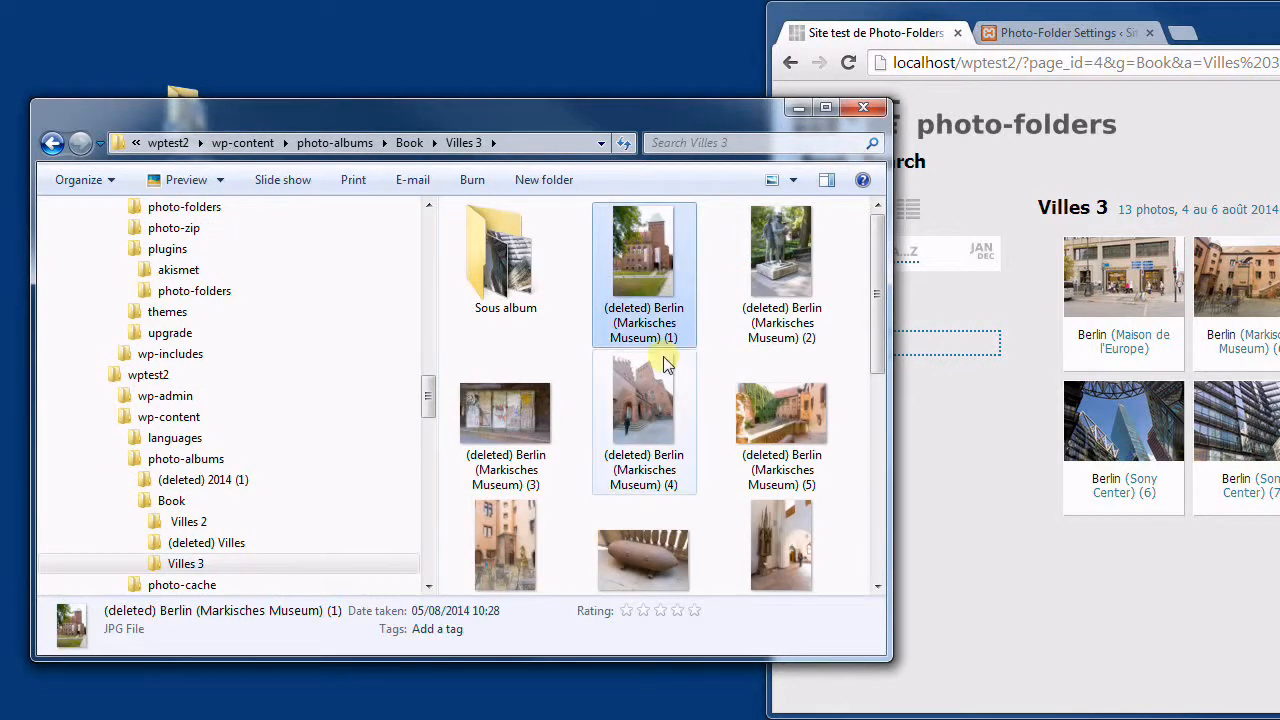
{"action": "left_click", "coordinate": [770, 283]}
{"action": "left_click", "coordinate": [653, 266]}
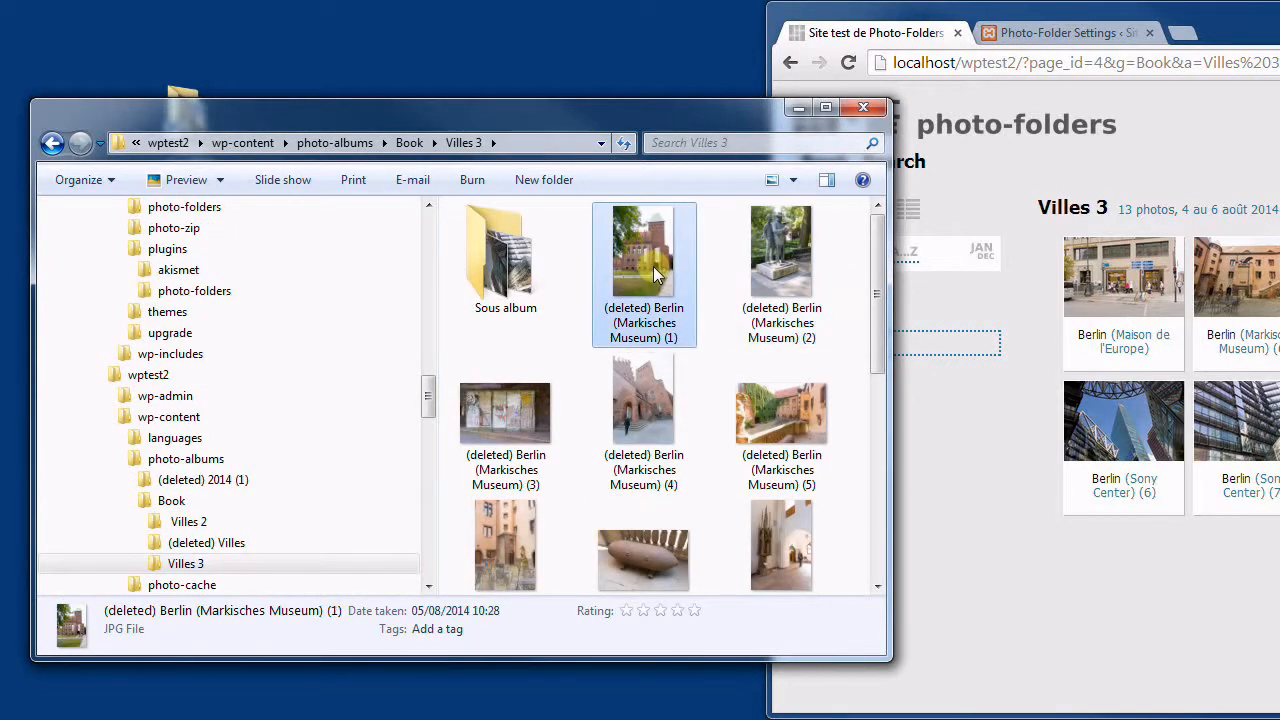
{"action": "left_click", "coordinate": [746, 265]}
{"action": "left_click", "coordinate": [501, 417]}
{"action": "left_click", "coordinate": [651, 415]}
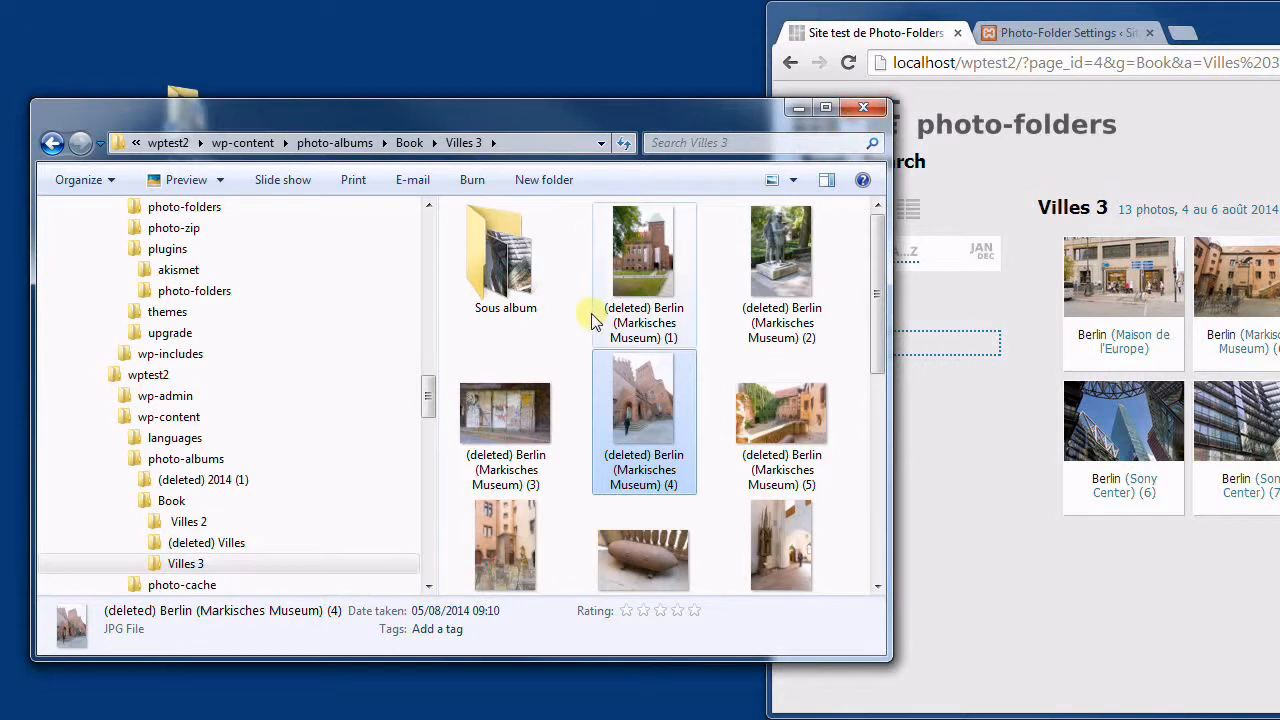
Highlight the "(deleted)" prefix in the Markisches Museum (1) file name, and leave the name unedited
{"action": "left_click", "coordinate": [645, 292]}
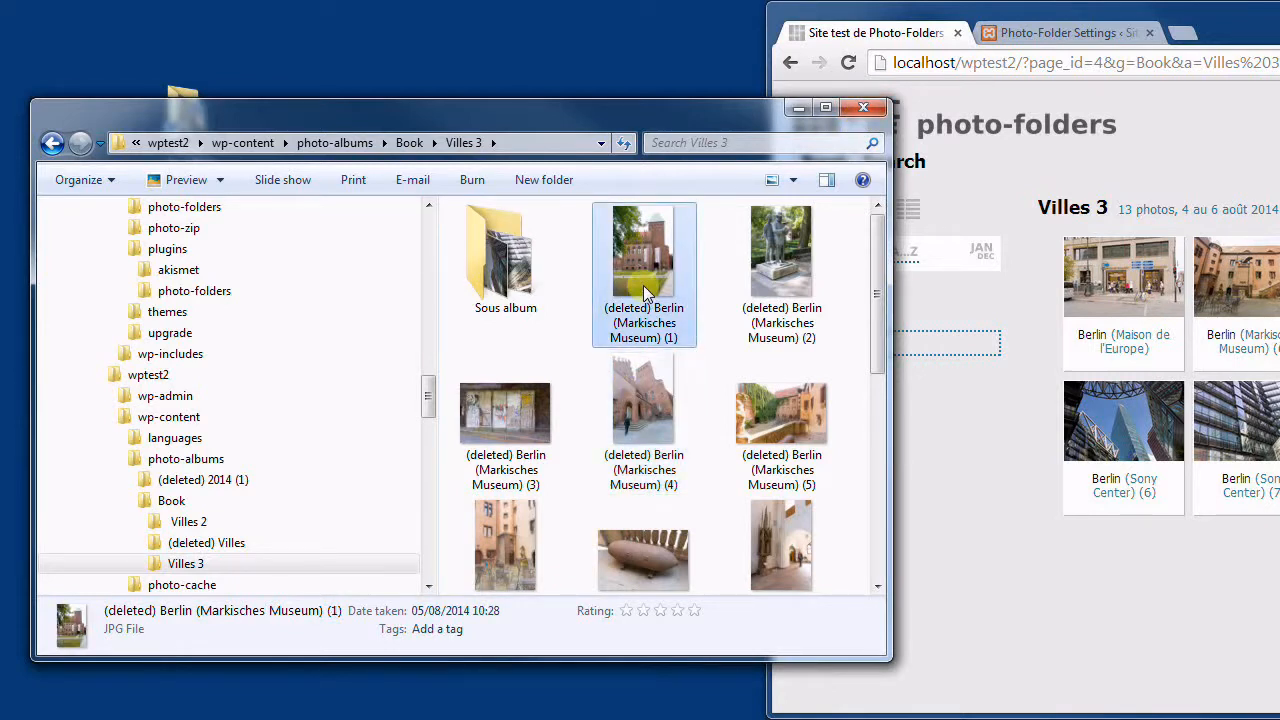
{"action": "left_click", "coordinate": [660, 308]}
{"action": "left_click_drag", "start_coordinate": [655, 307], "coordinate": [553, 307]}
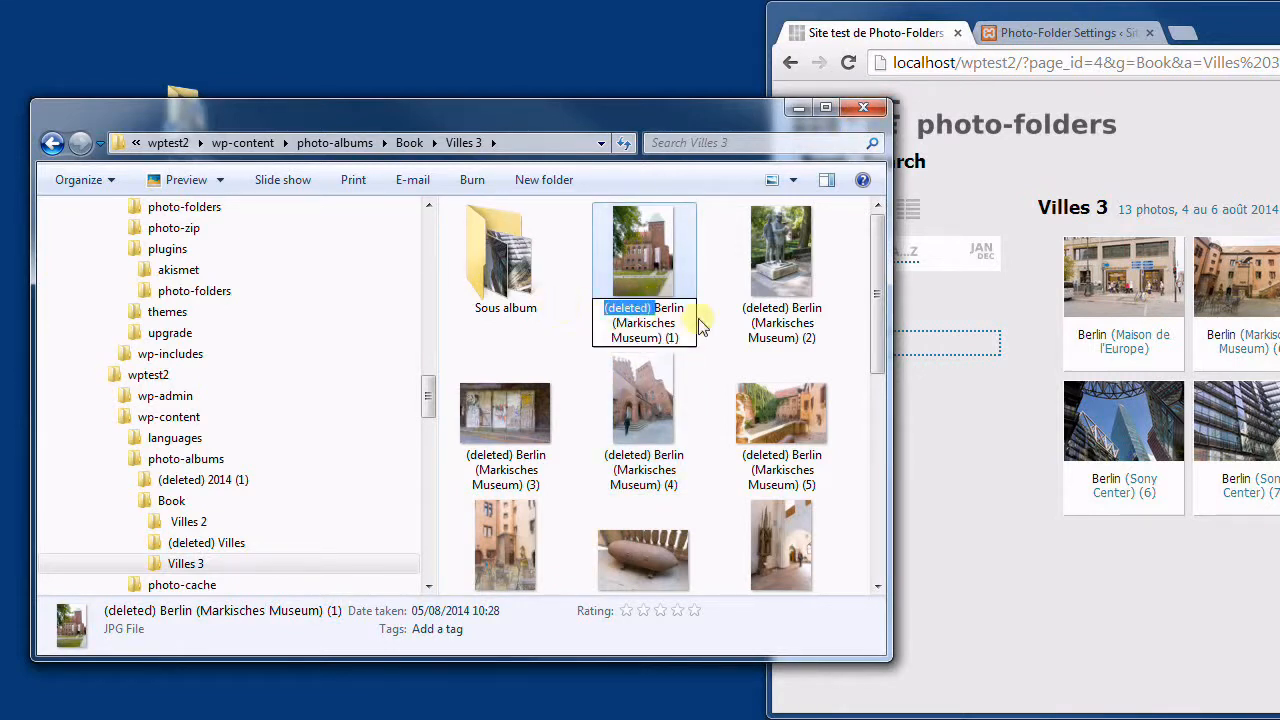
{"action": "left_click", "coordinate": [787, 254]}
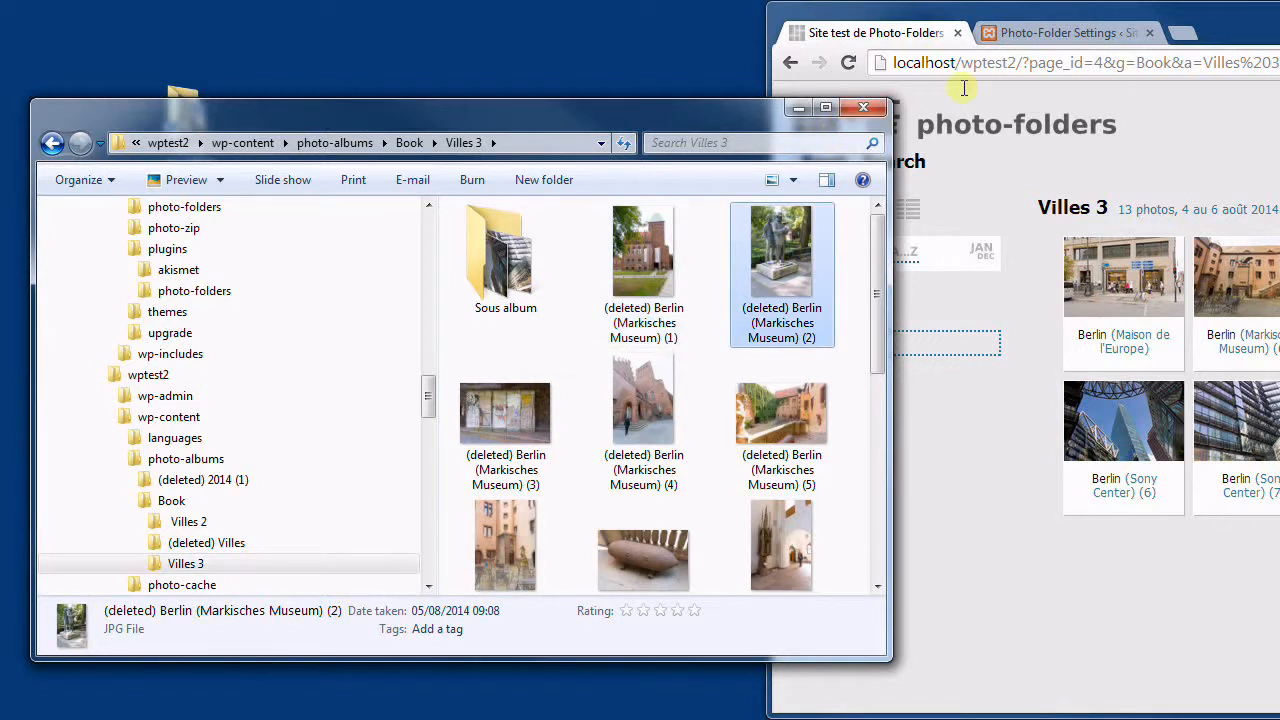
Bring the browser window back into full view and open the list of deleted photos for the Villes 3 album
{"action": "left_click_drag", "start_coordinate": [1268, 30], "coordinate": [491, 18]}
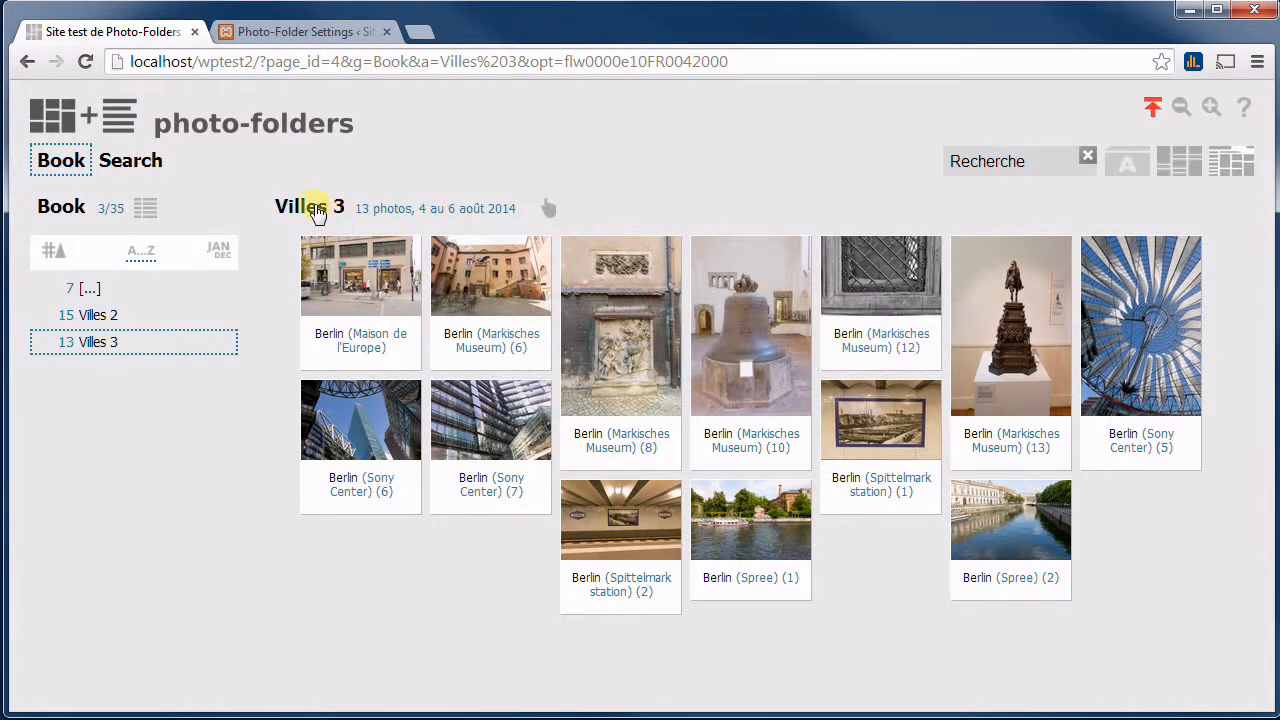
{"action": "left_click", "coordinate": [317, 210]}
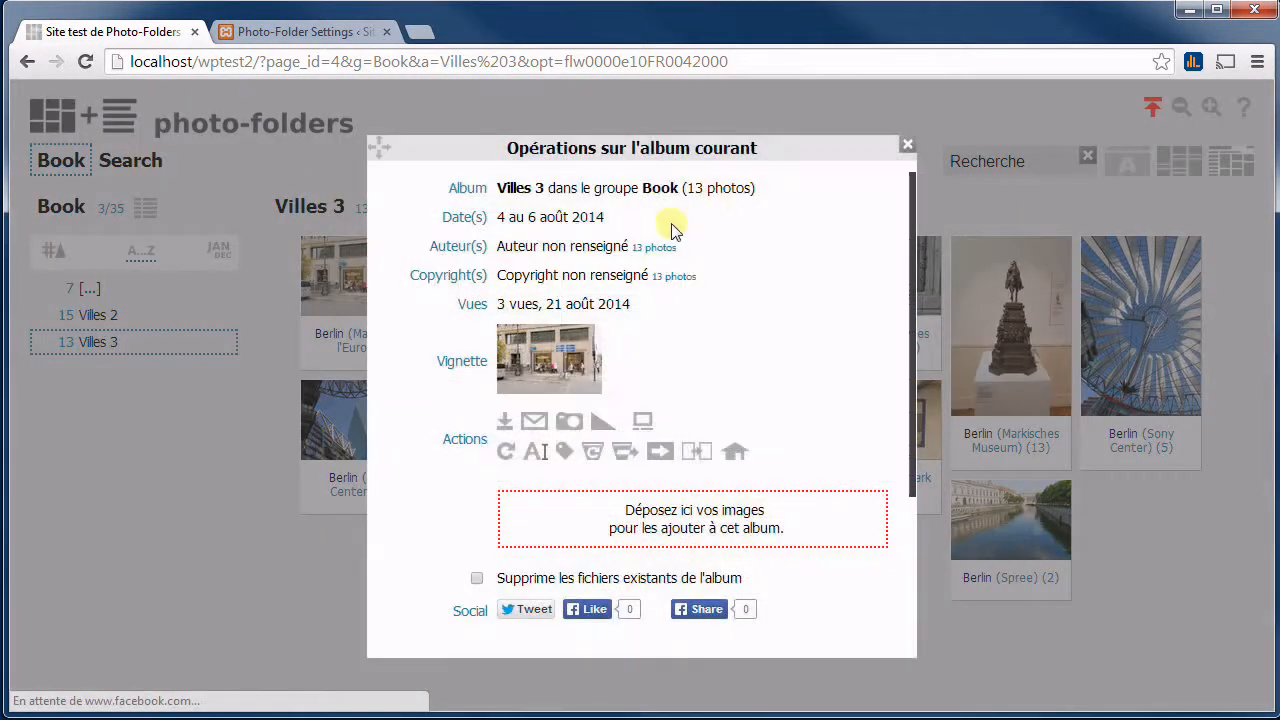
{"action": "left_click", "coordinate": [623, 452]}
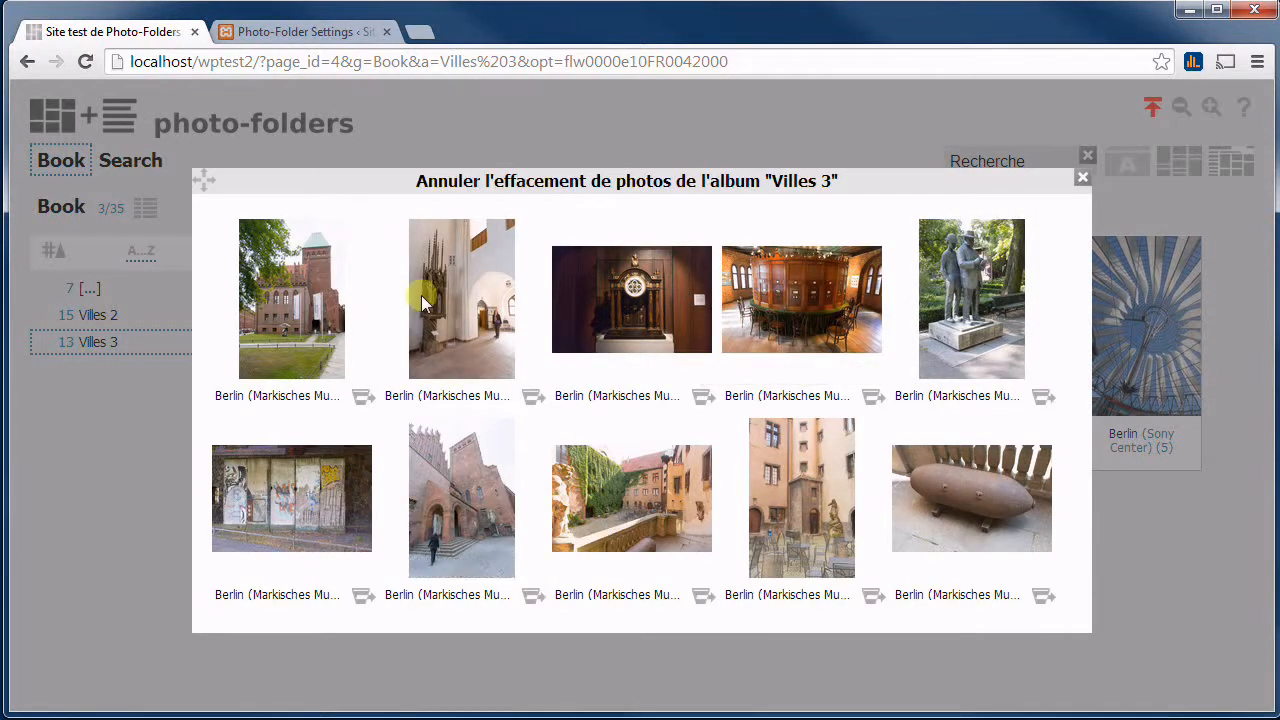
Restore the deleted Markisches Museum photos (1), (2), (3), (4), (11), (14) and (15) to Villes 3, and close the dialog
{"action": "left_click", "coordinate": [362, 397]}
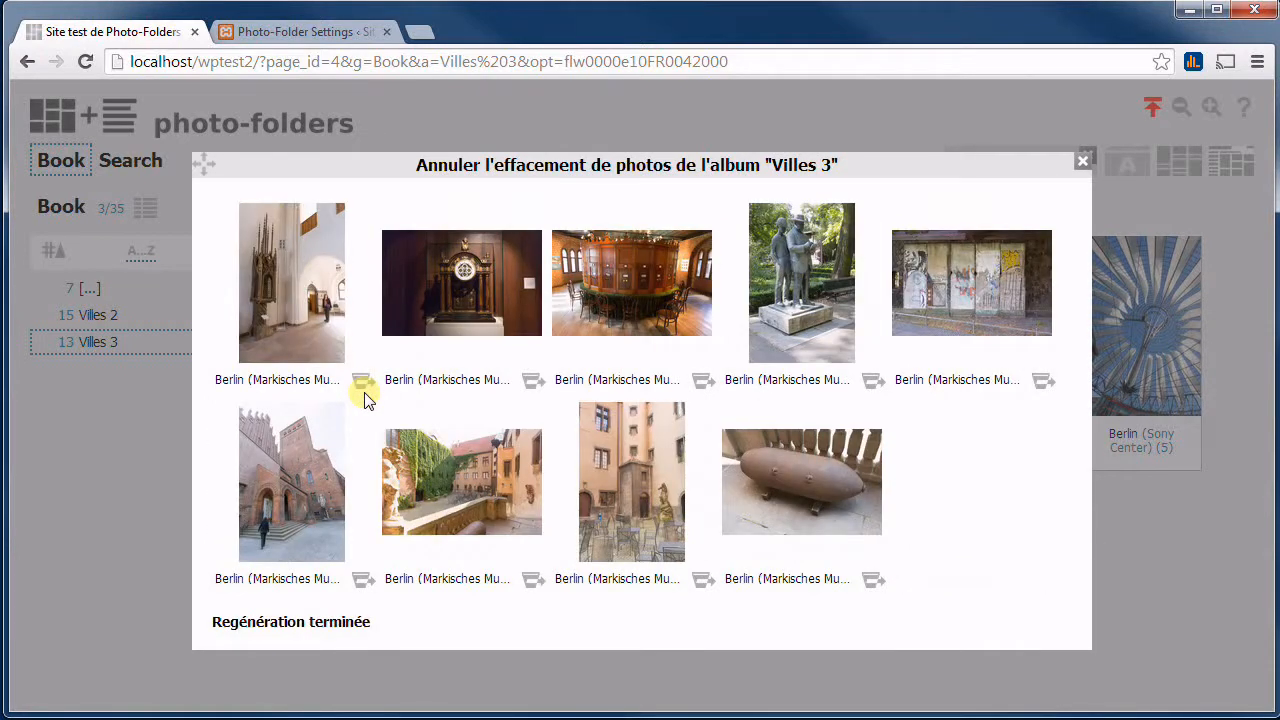
{"action": "left_click", "coordinate": [364, 385]}
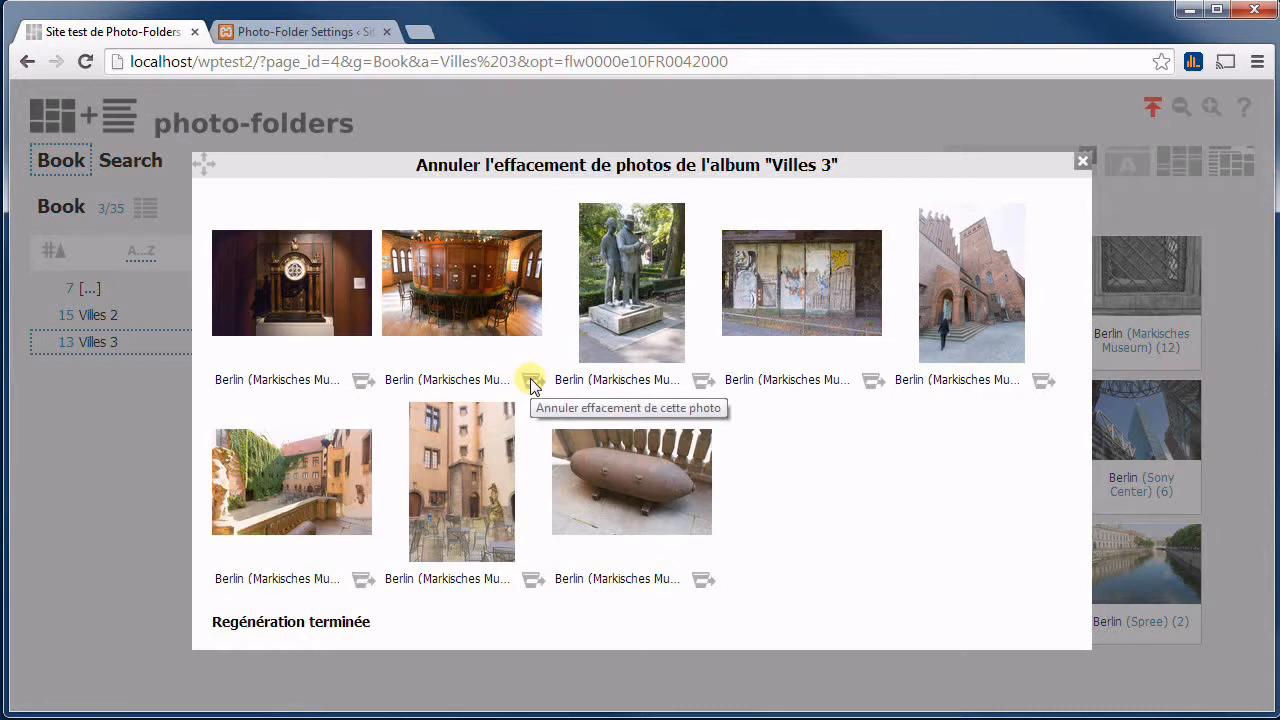
{"action": "left_click", "coordinate": [531, 382]}
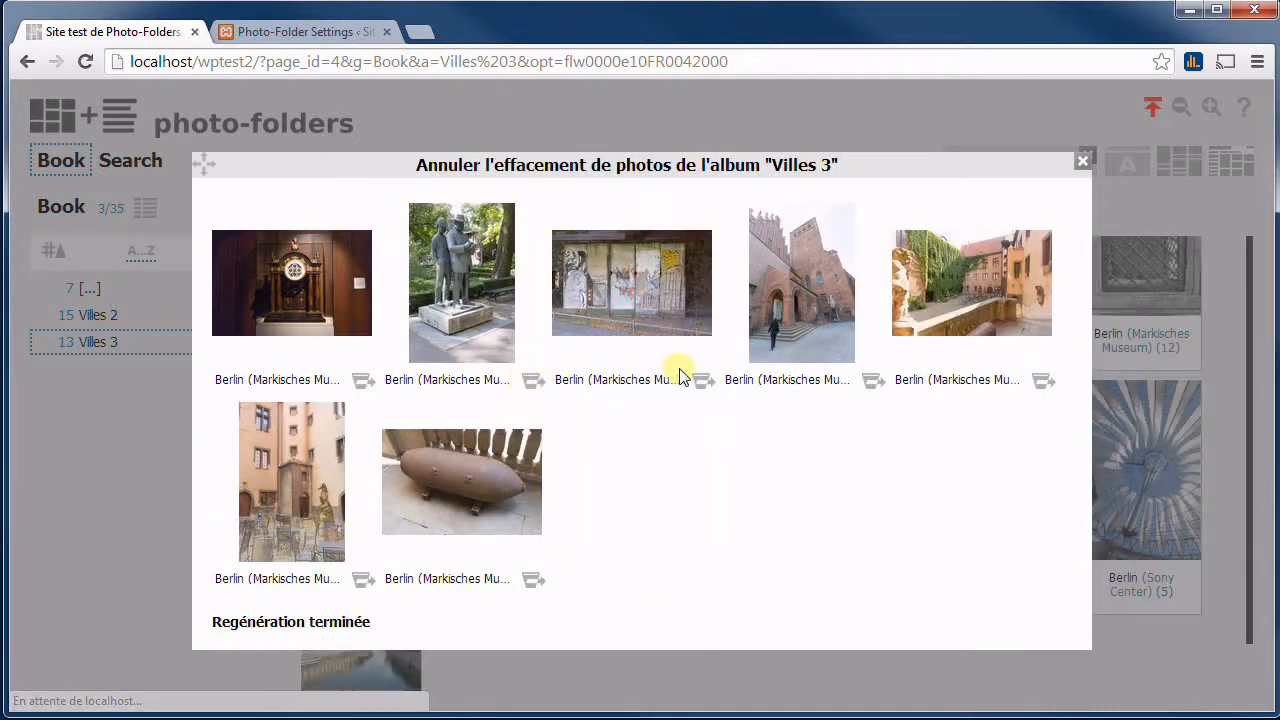
{"action": "left_click", "coordinate": [703, 381]}
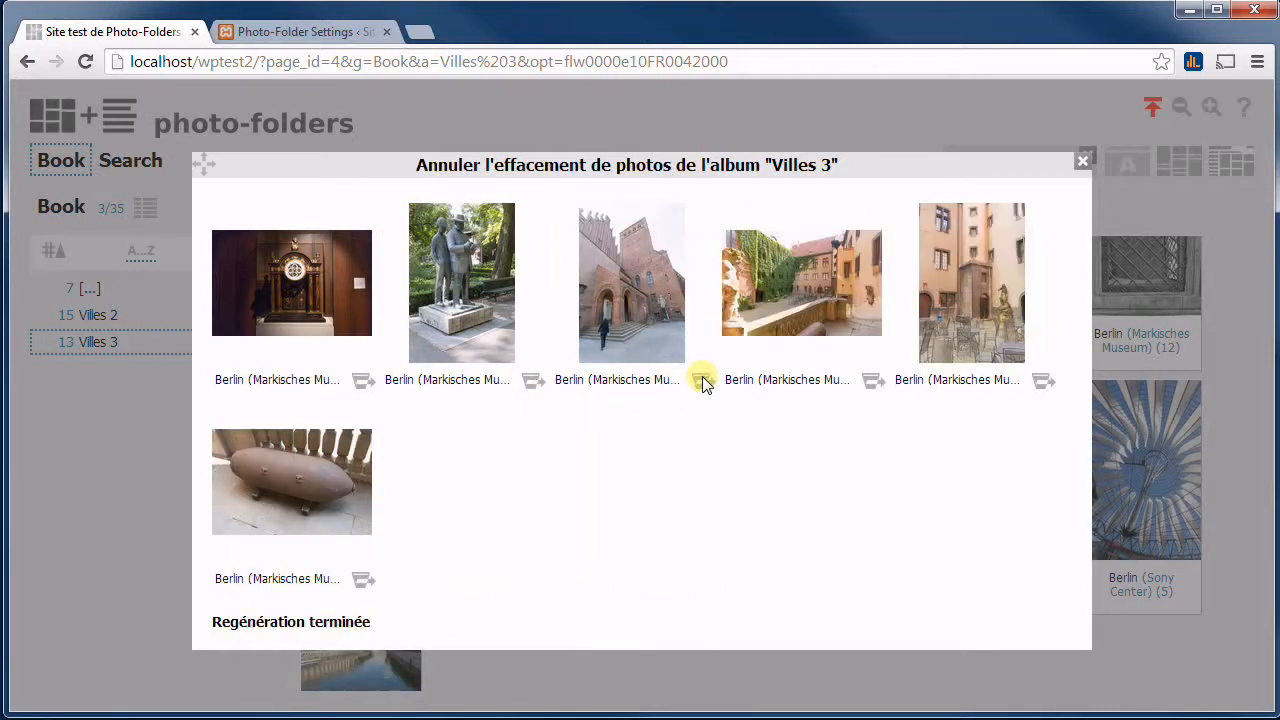
{"action": "left_click", "coordinate": [389, 381]}
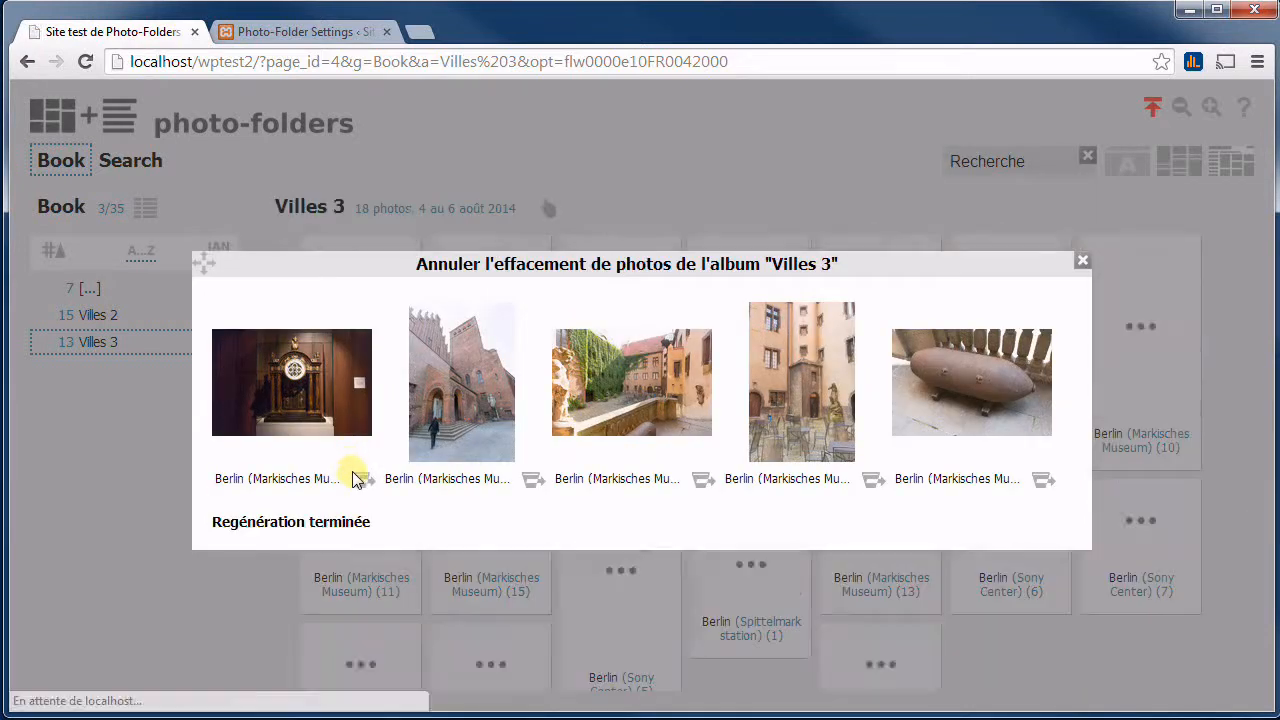
{"action": "left_click", "coordinate": [361, 480]}
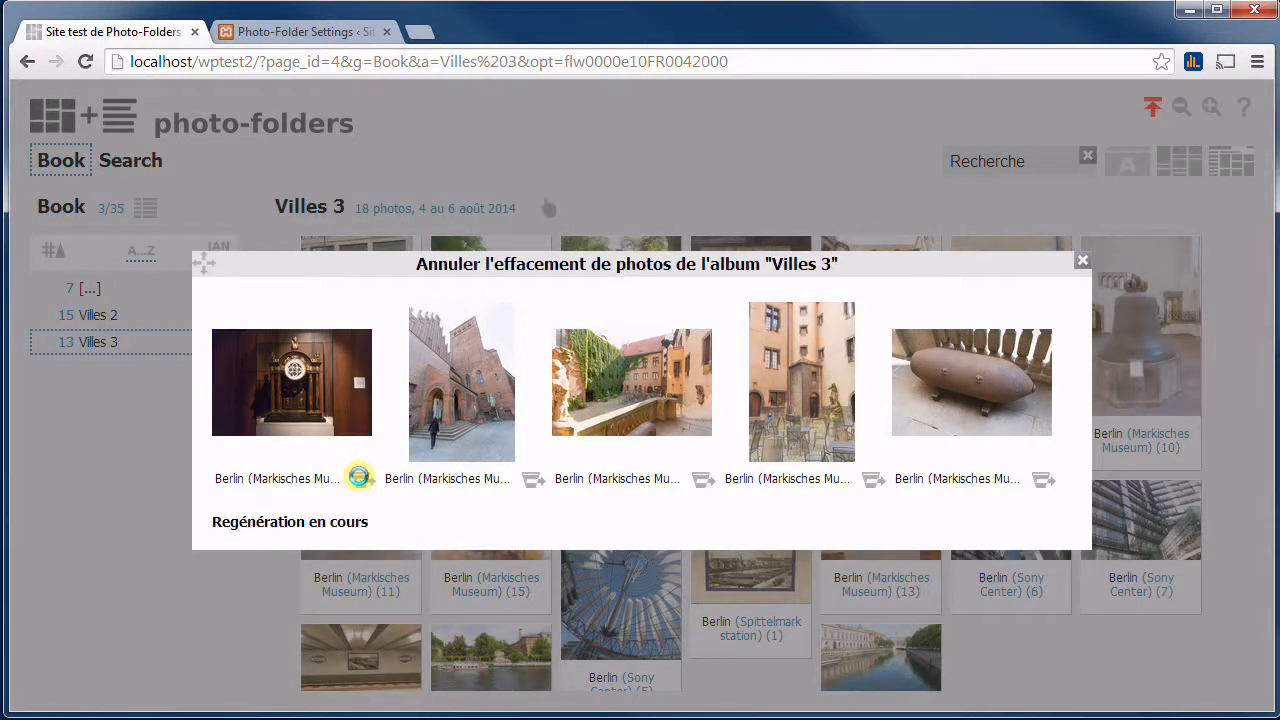
{"action": "left_click", "coordinate": [361, 480]}
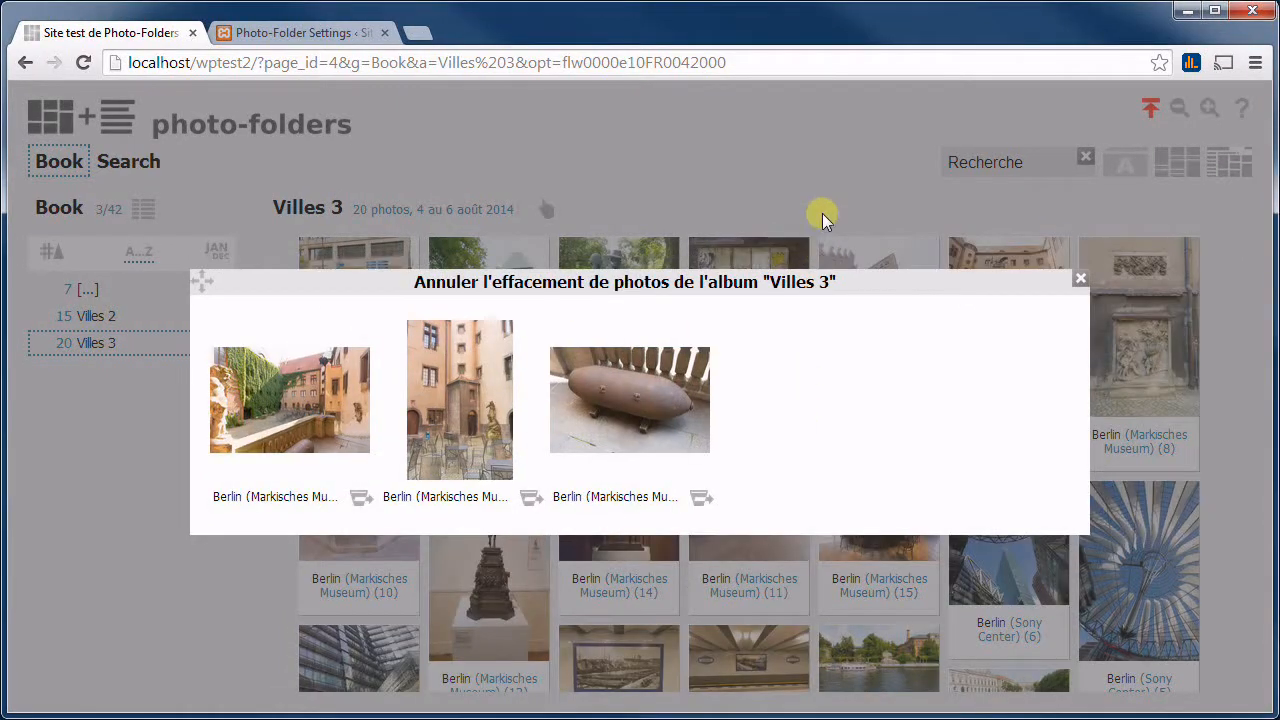
{"action": "left_click", "coordinate": [823, 182]}
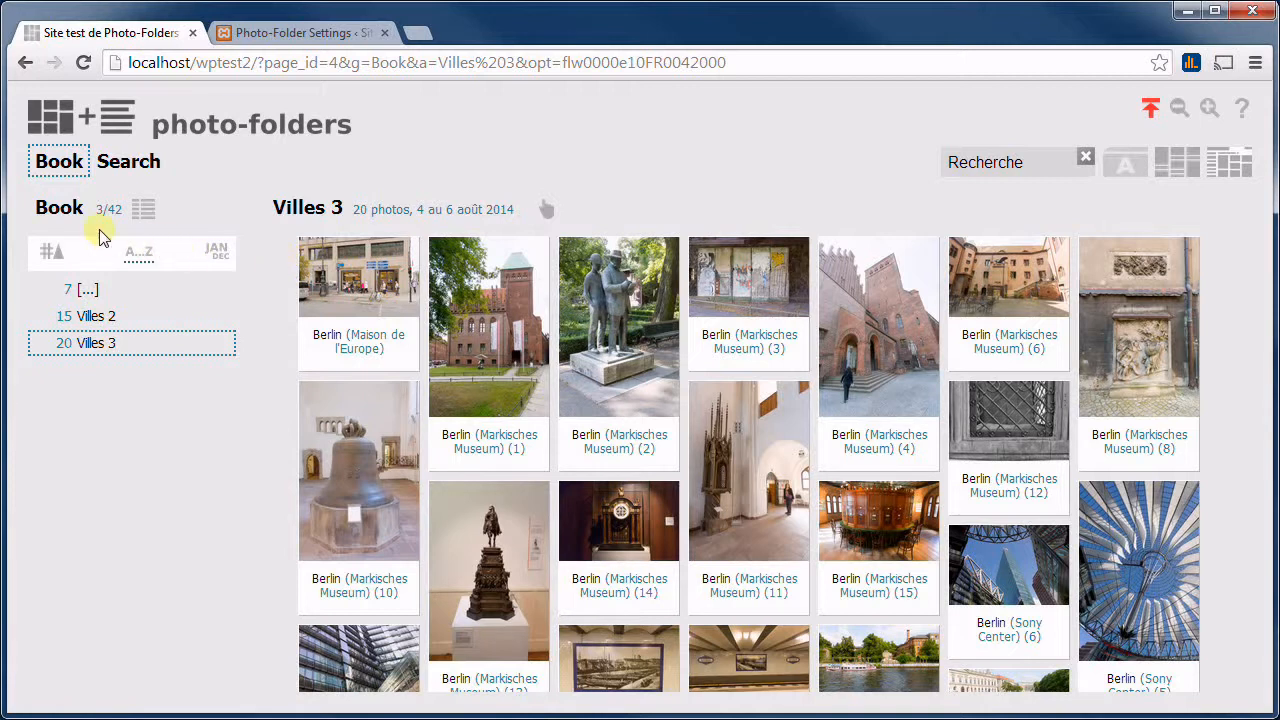
Restore the deleted Villes album of the Book group and close the dialog
{"action": "left_click", "coordinate": [55, 212]}
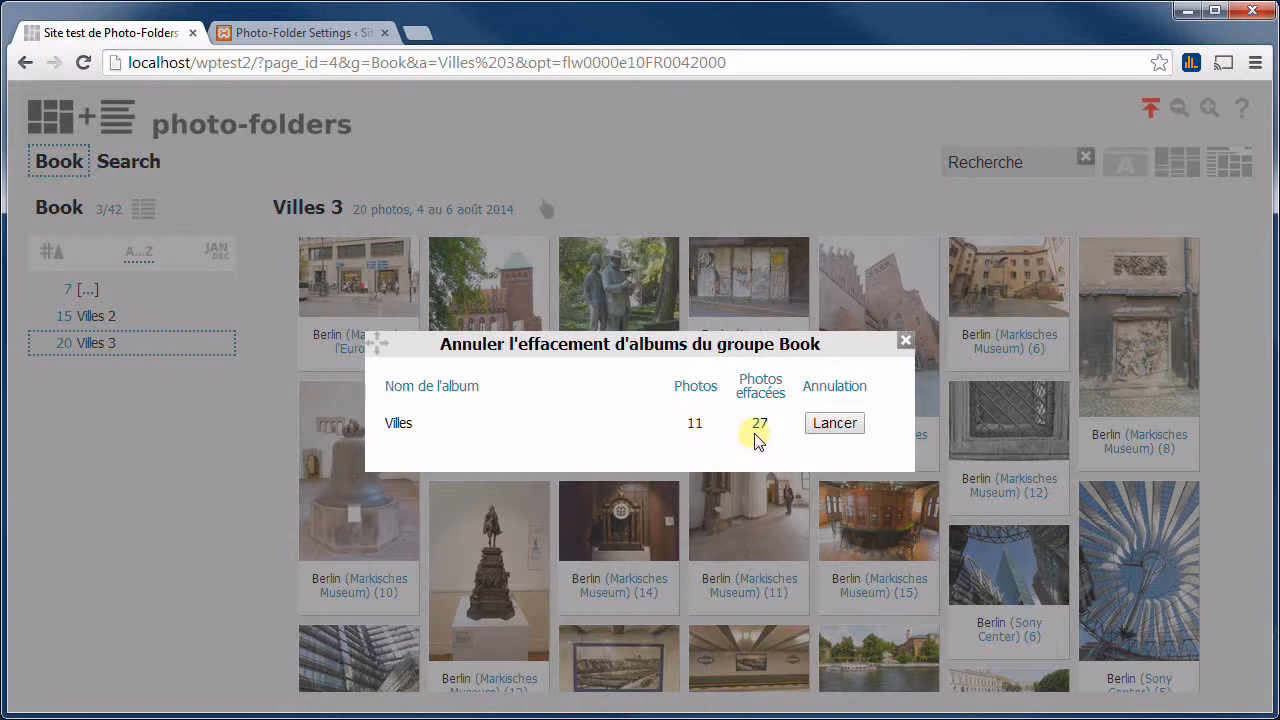
{"action": "left_click", "coordinate": [825, 428]}
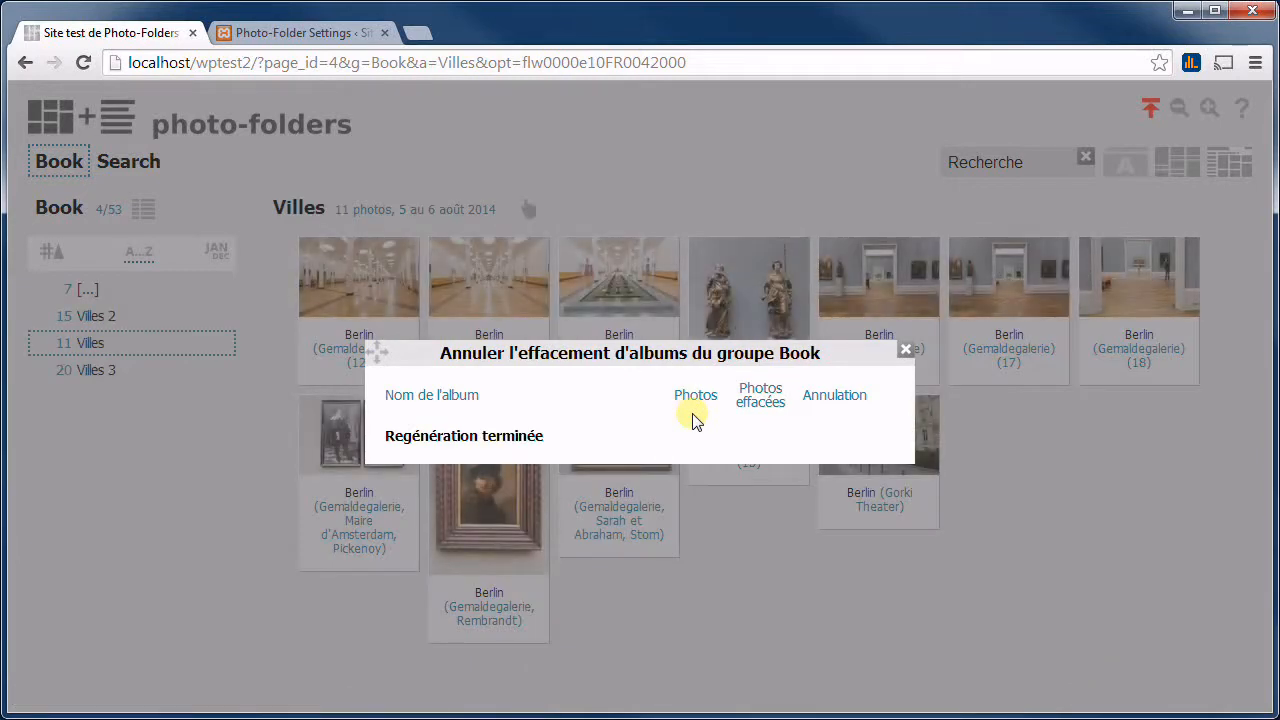
{"action": "left_click", "coordinate": [750, 176]}
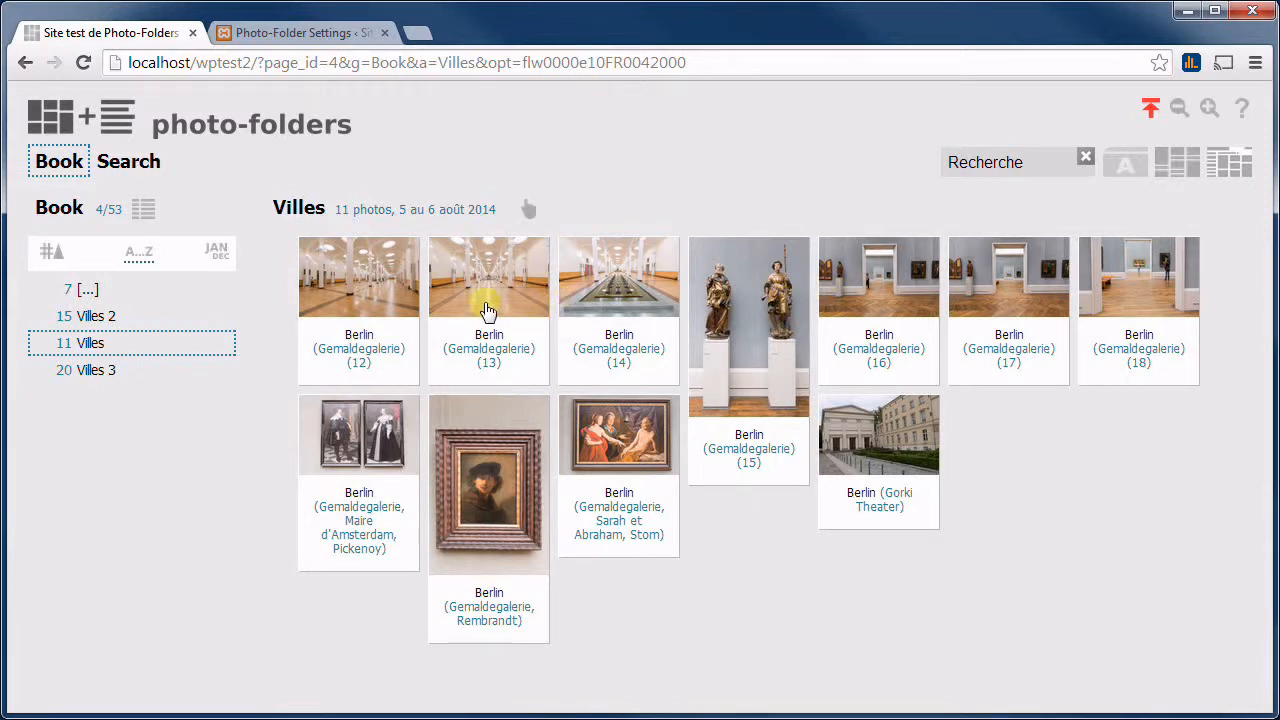
Restore the deleted Berlin (East Side Gallery) (25) photo to the Villes album
{"action": "mouse_move", "coordinate": [481, 316]}
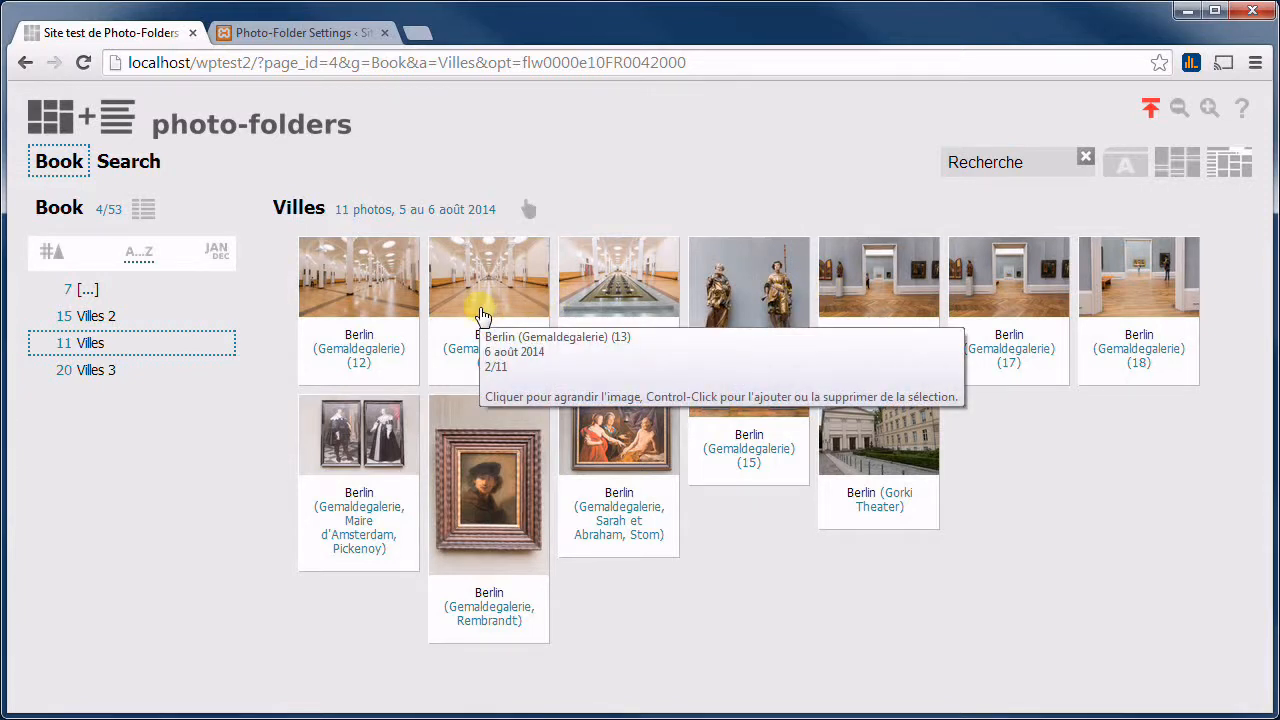
{"action": "left_click", "coordinate": [305, 212]}
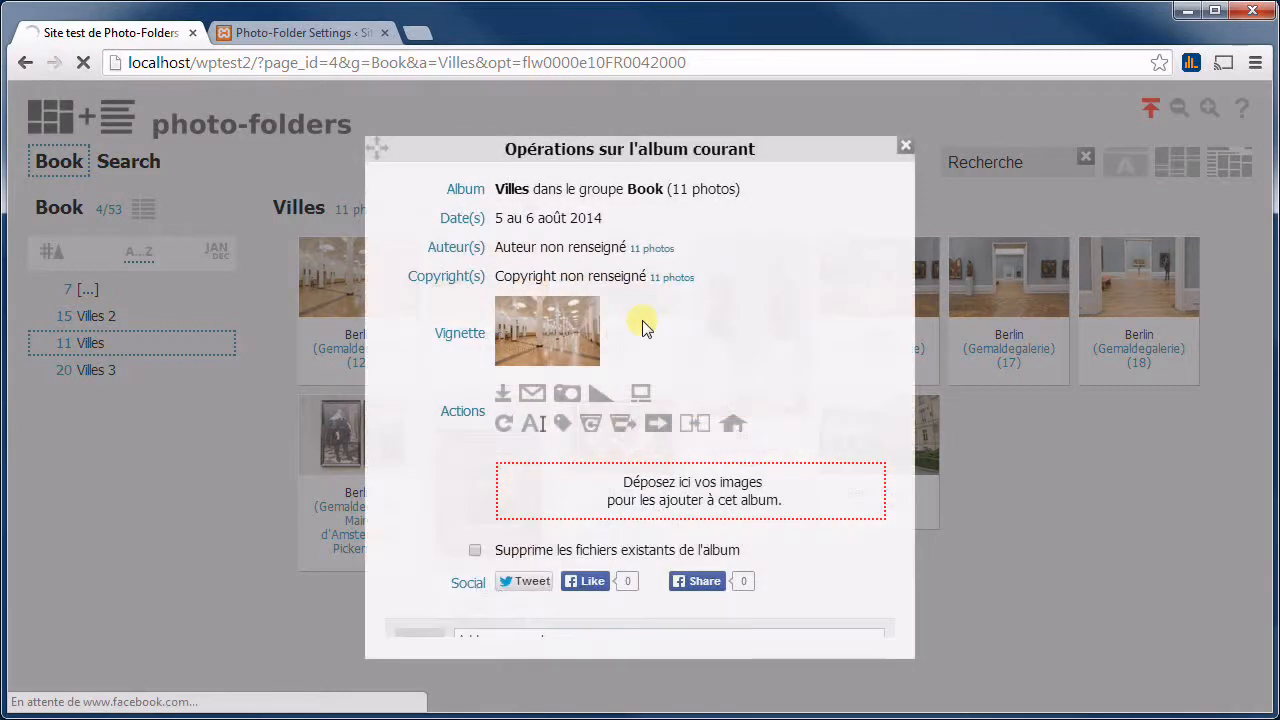
{"action": "left_click", "coordinate": [622, 426]}
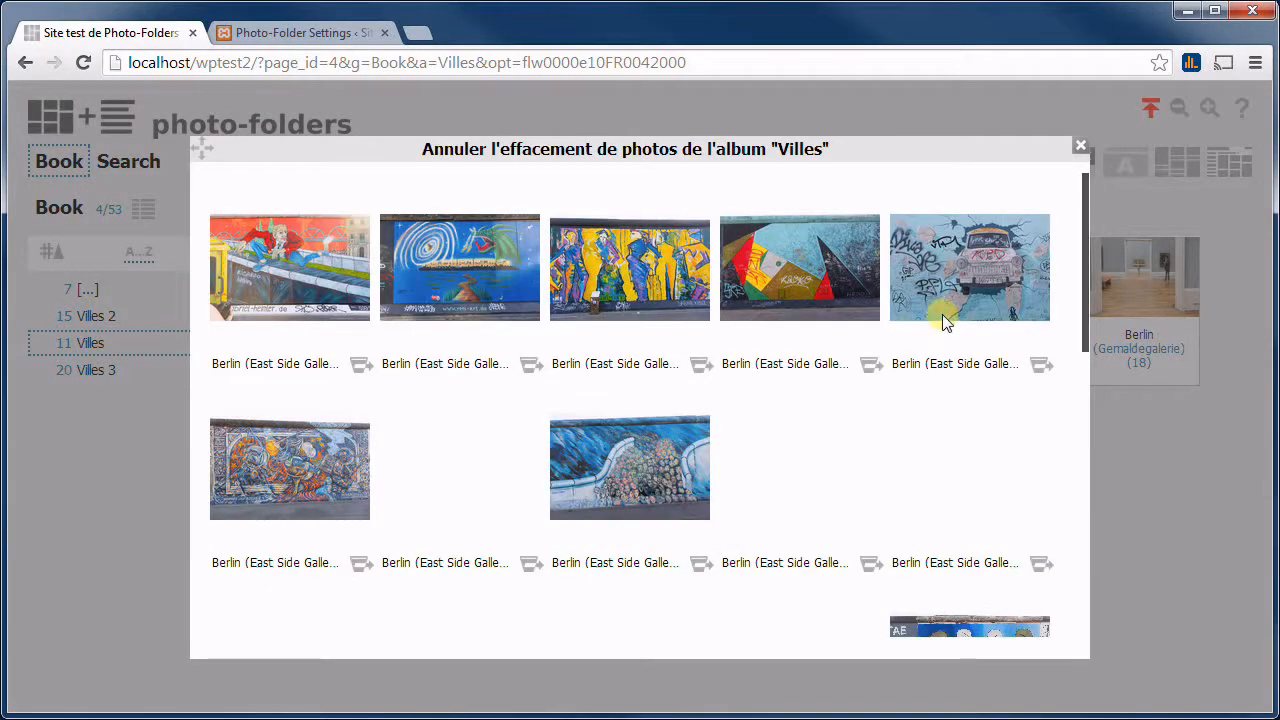
{"action": "left_click", "coordinate": [698, 366]}
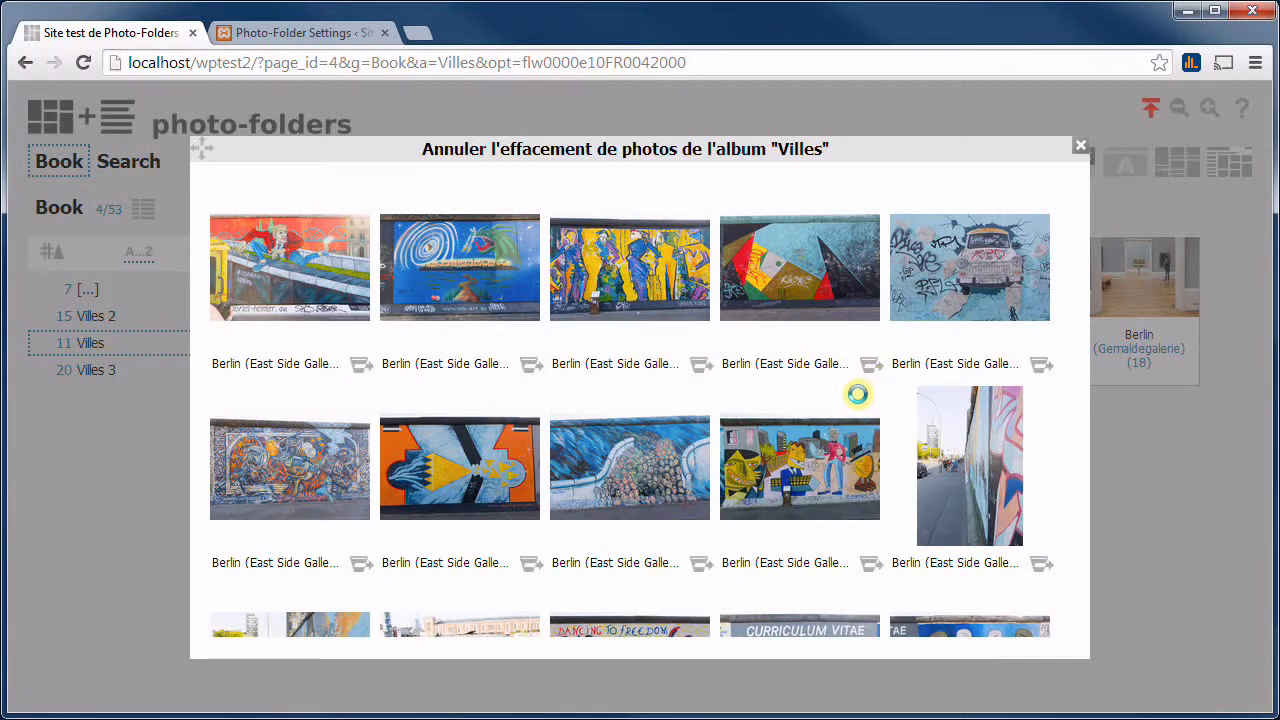
{"action": "left_click", "coordinate": [752, 594]}
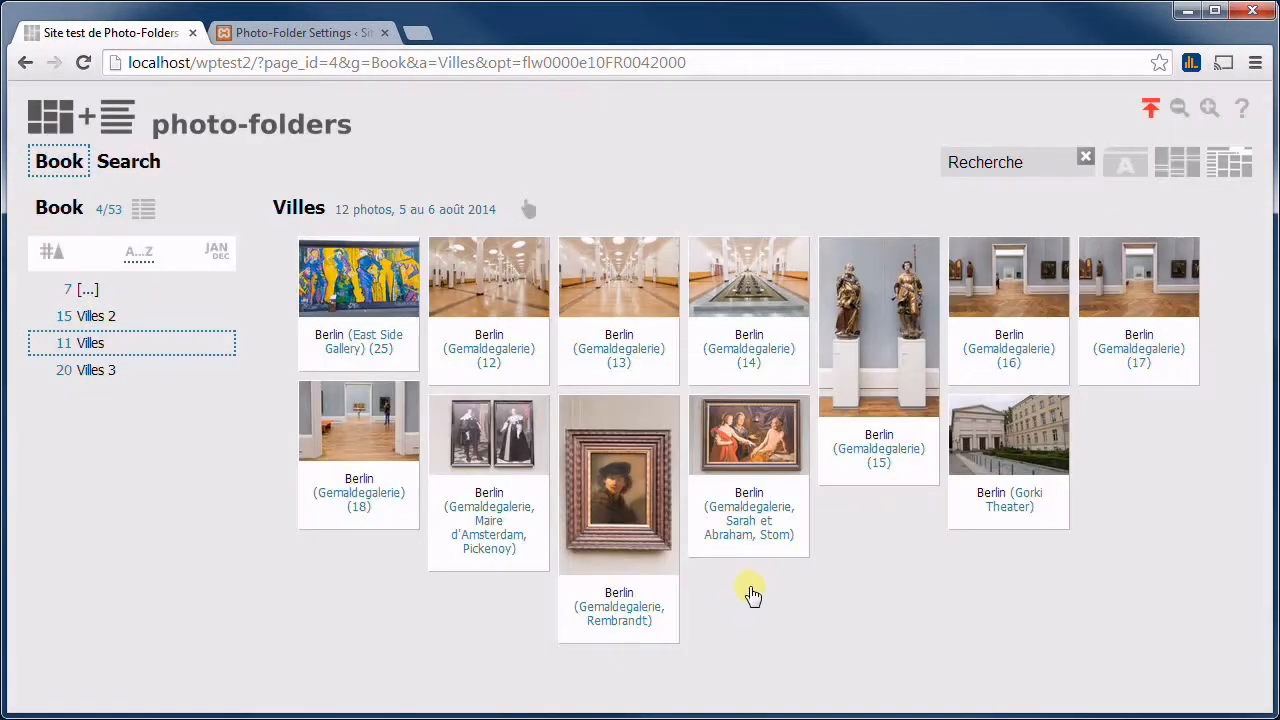
Restore the deleted 2014 group from the statistics and tools window
{"action": "left_click", "coordinate": [167, 137]}
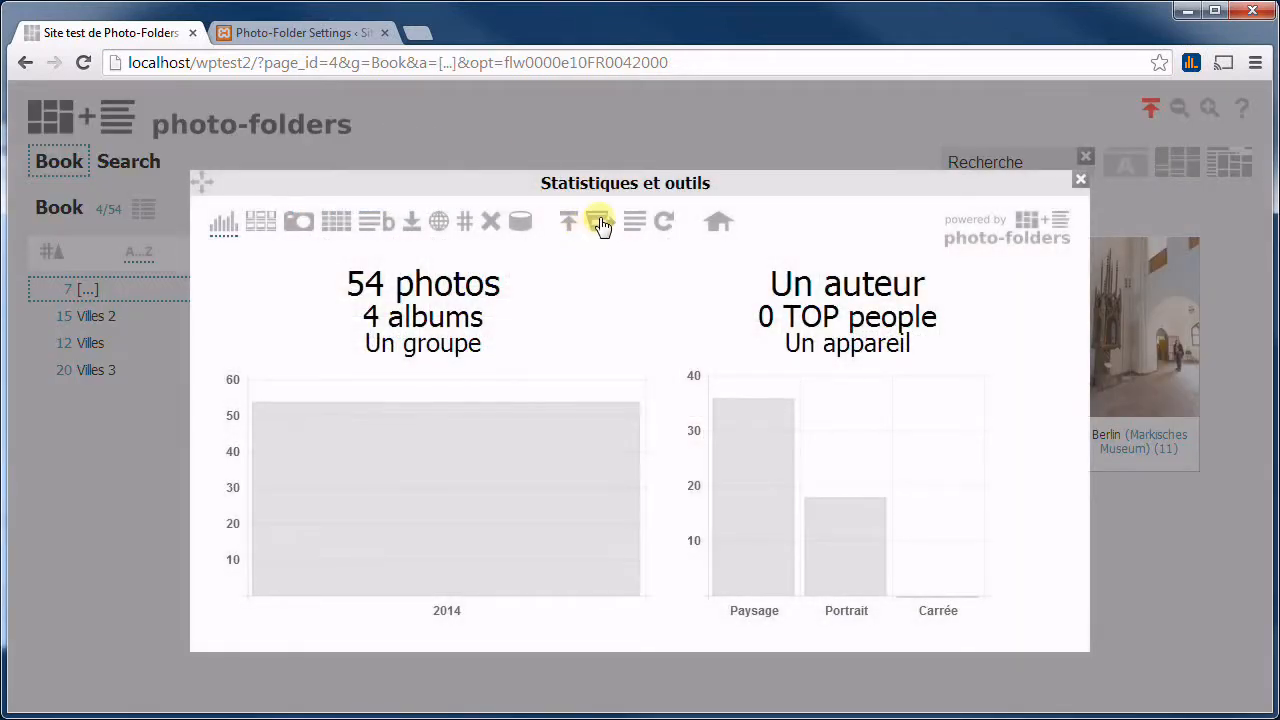
{"action": "left_click", "coordinate": [600, 224]}
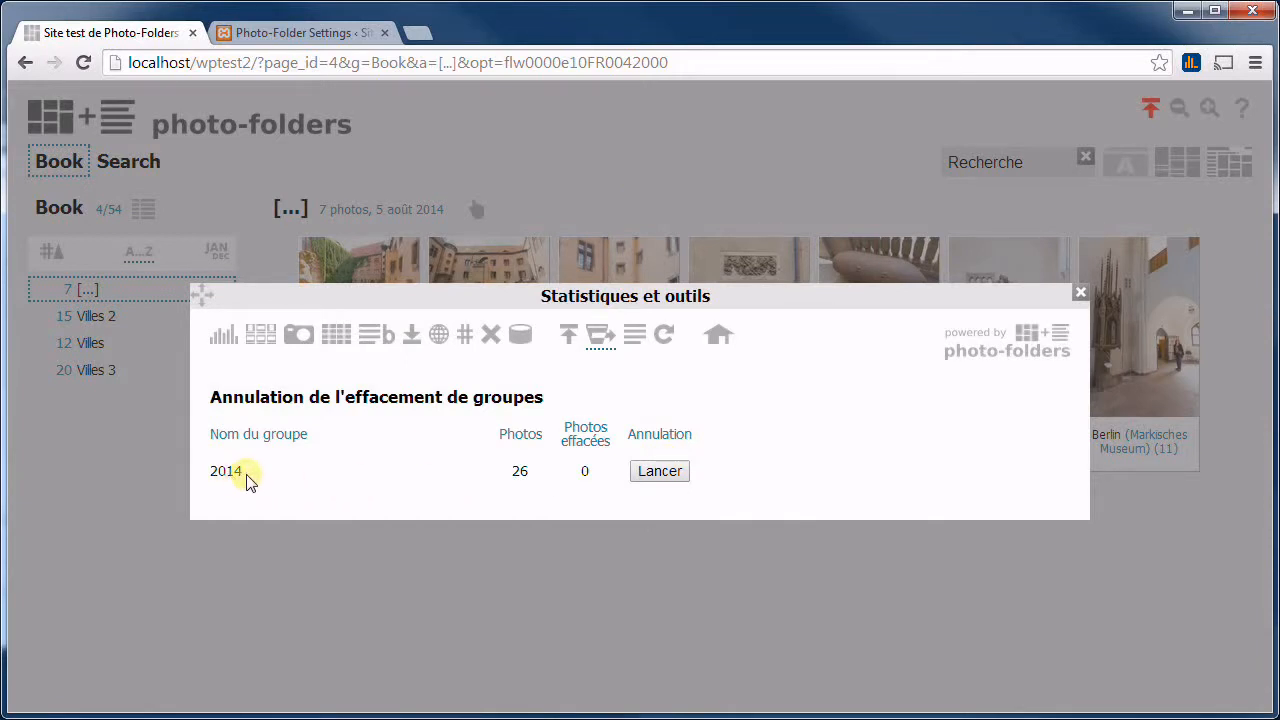
{"action": "left_click", "coordinate": [659, 472]}
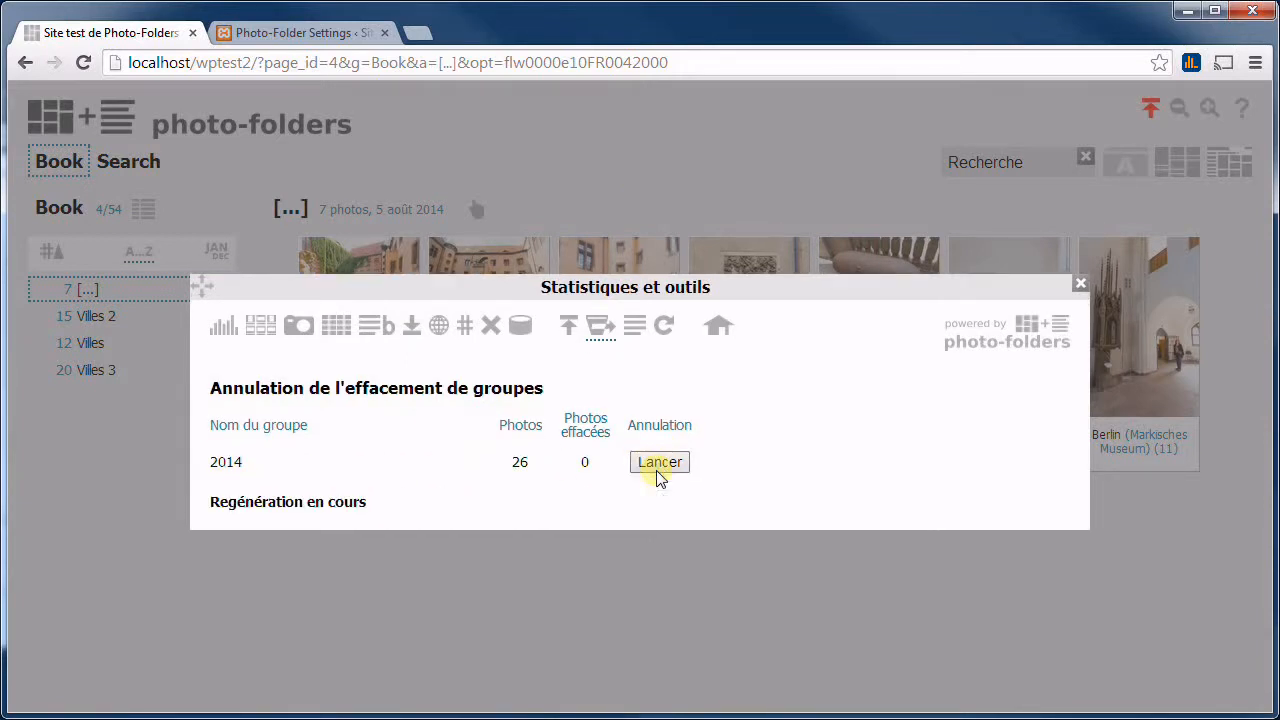
{"action": "left_click", "coordinate": [376, 540]}
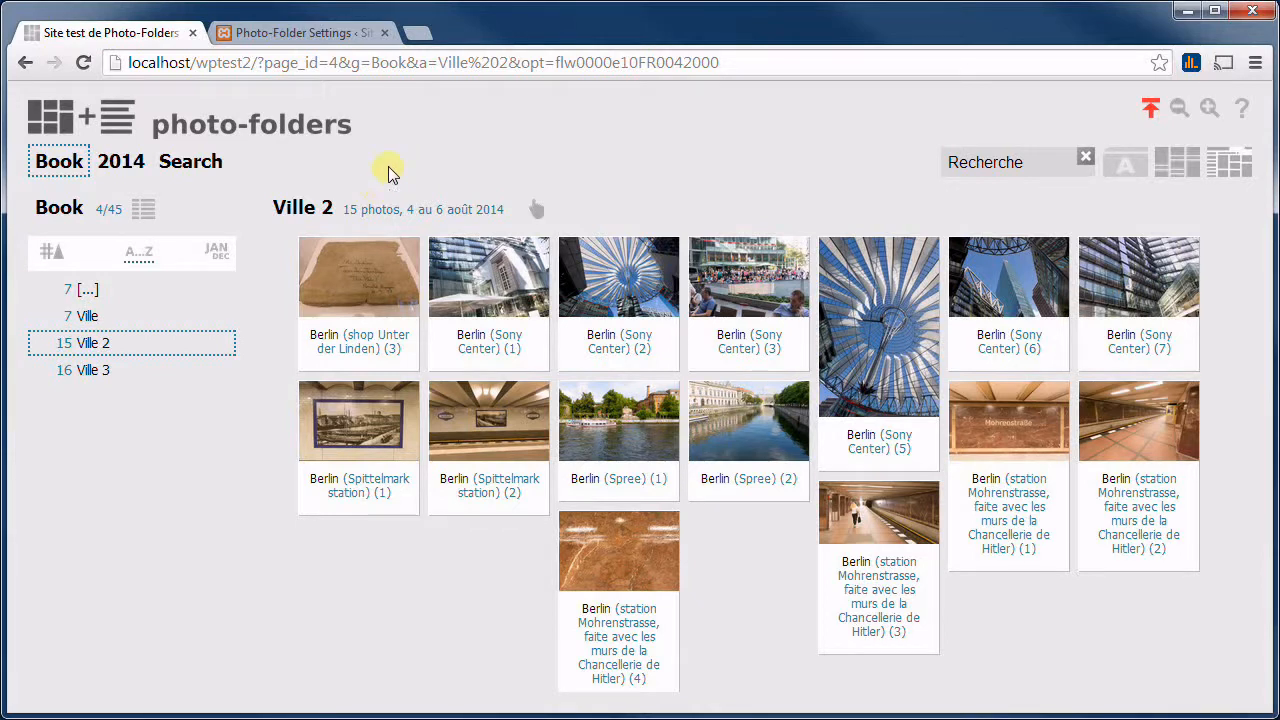
Rename the Book group as "Book 2" and set its description to "Ce sont les photos de mes meilleurs voyages en Europe."
{"action": "left_click", "coordinate": [104, 207]}
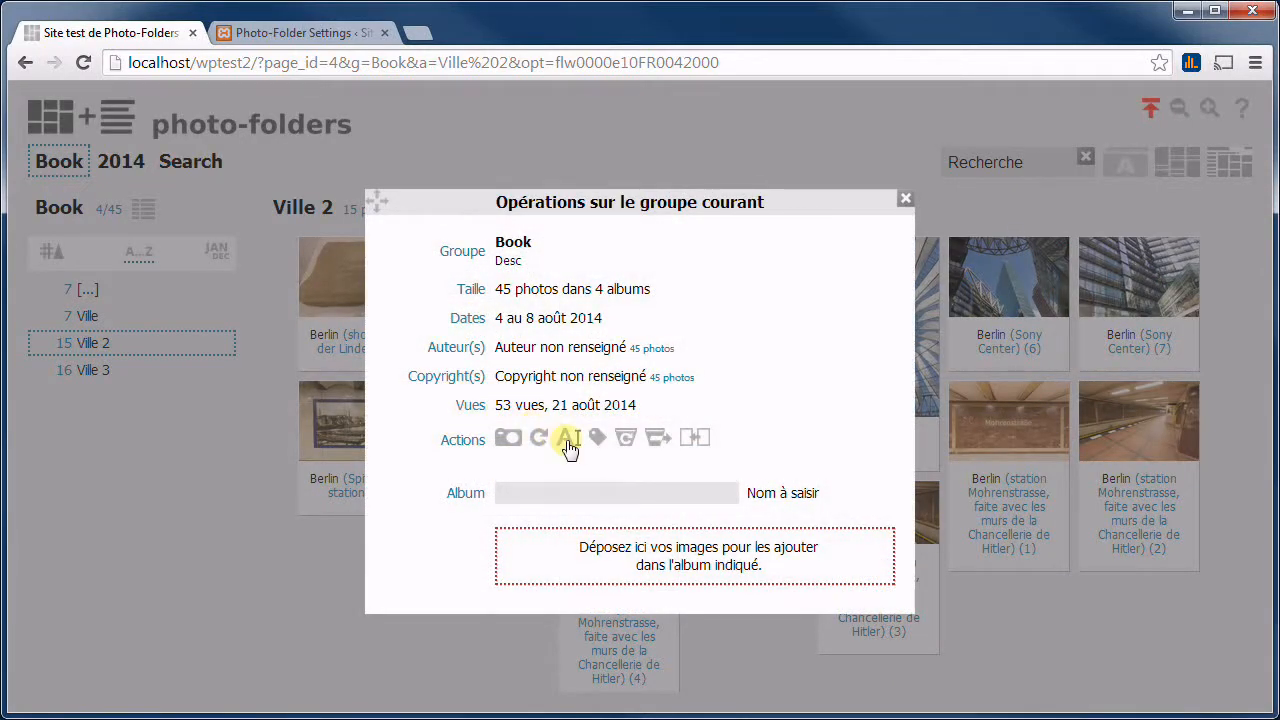
{"action": "left_click", "coordinate": [569, 441]}
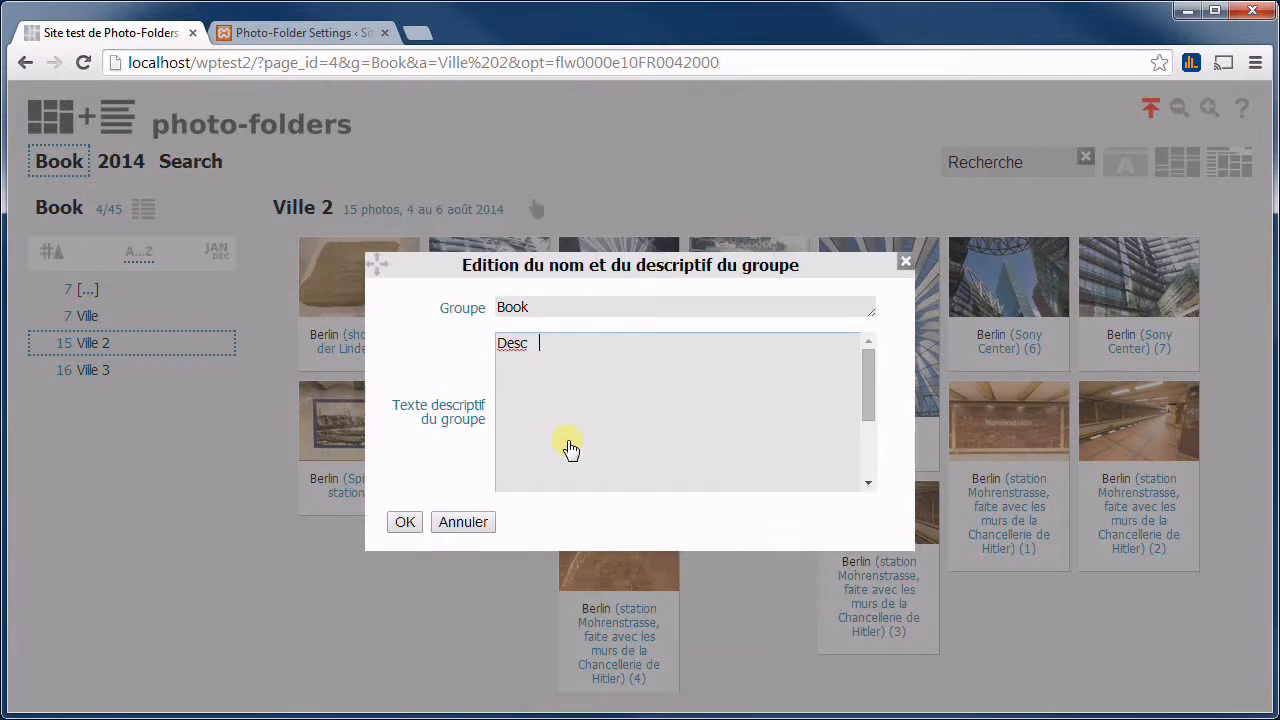
{"action": "left_click", "coordinate": [575, 309]}
{"action": "type", "text": "2"}
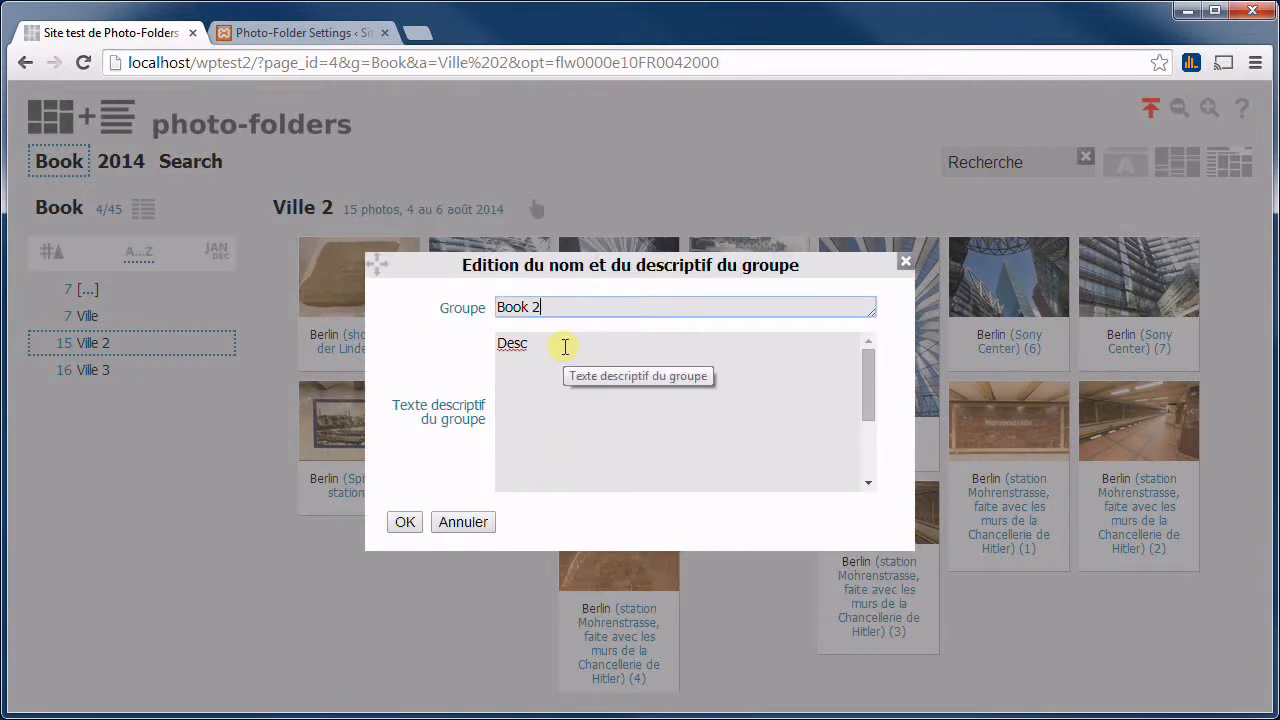
{"action": "key", "text": "Tab"}
{"action": "key", "text": "ctrl+a"}
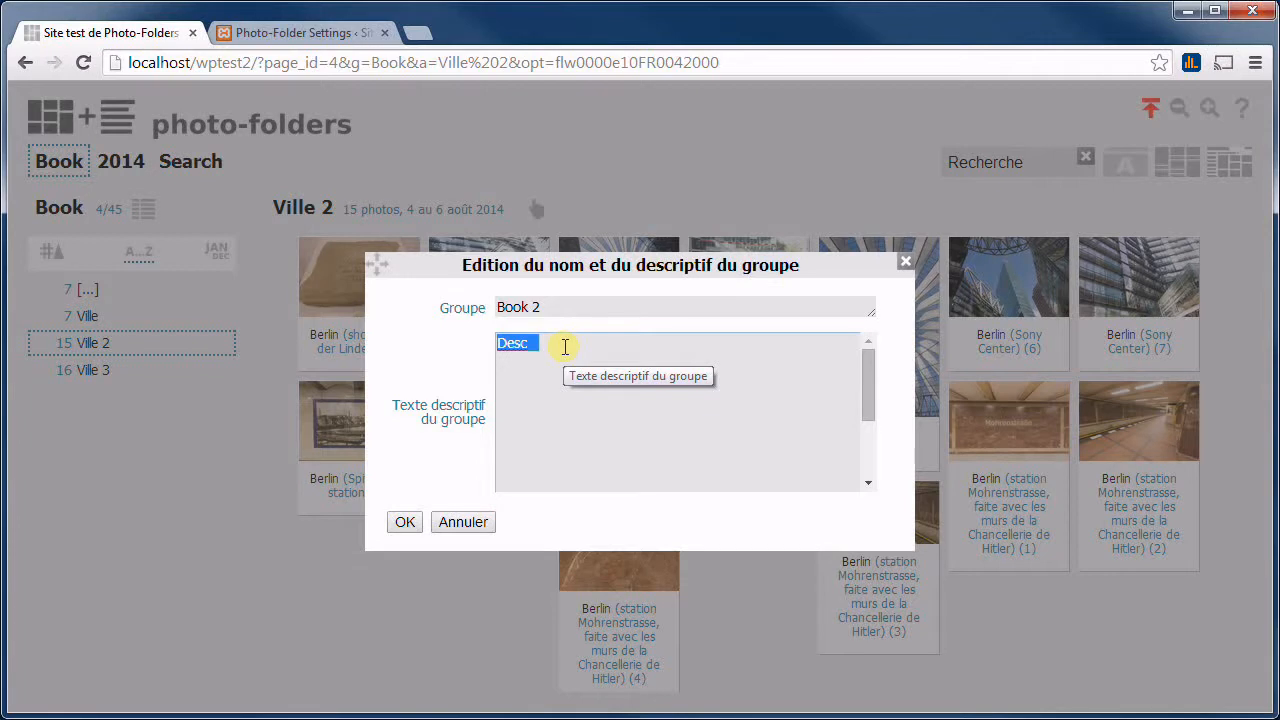
{"action": "type", "text": "Ce"}
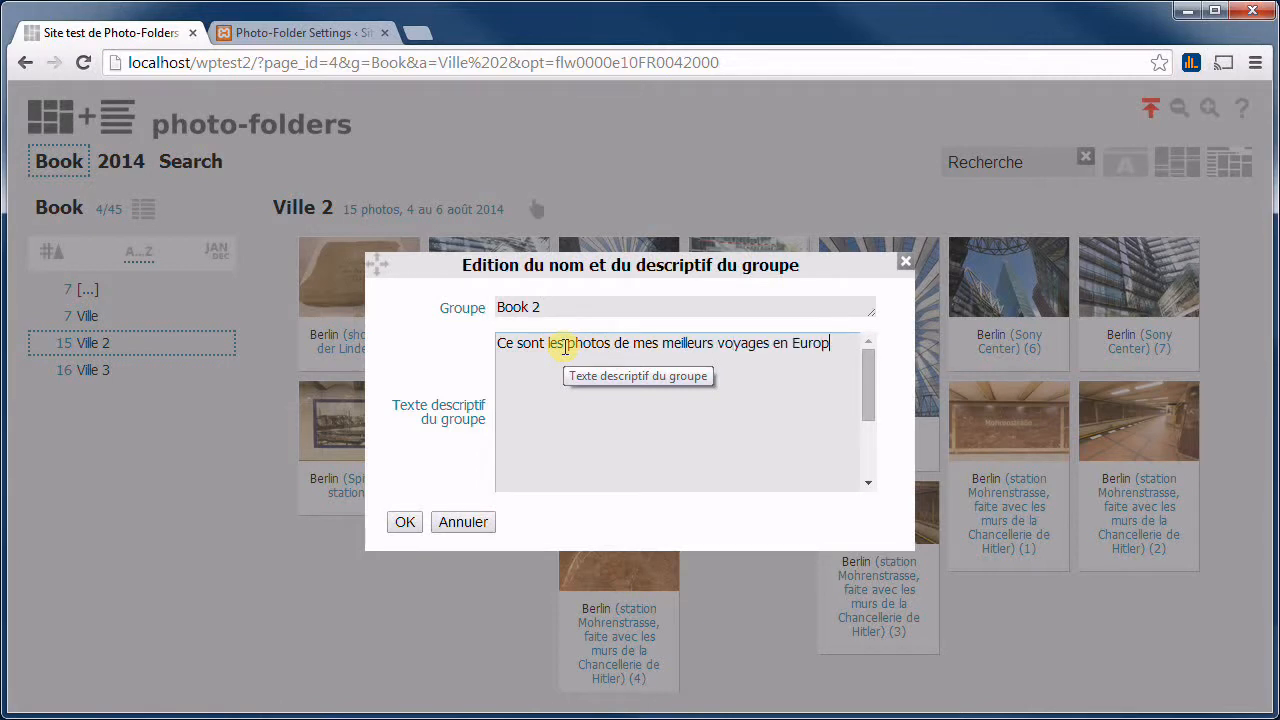
{"action": "left_click", "coordinate": [405, 521]}
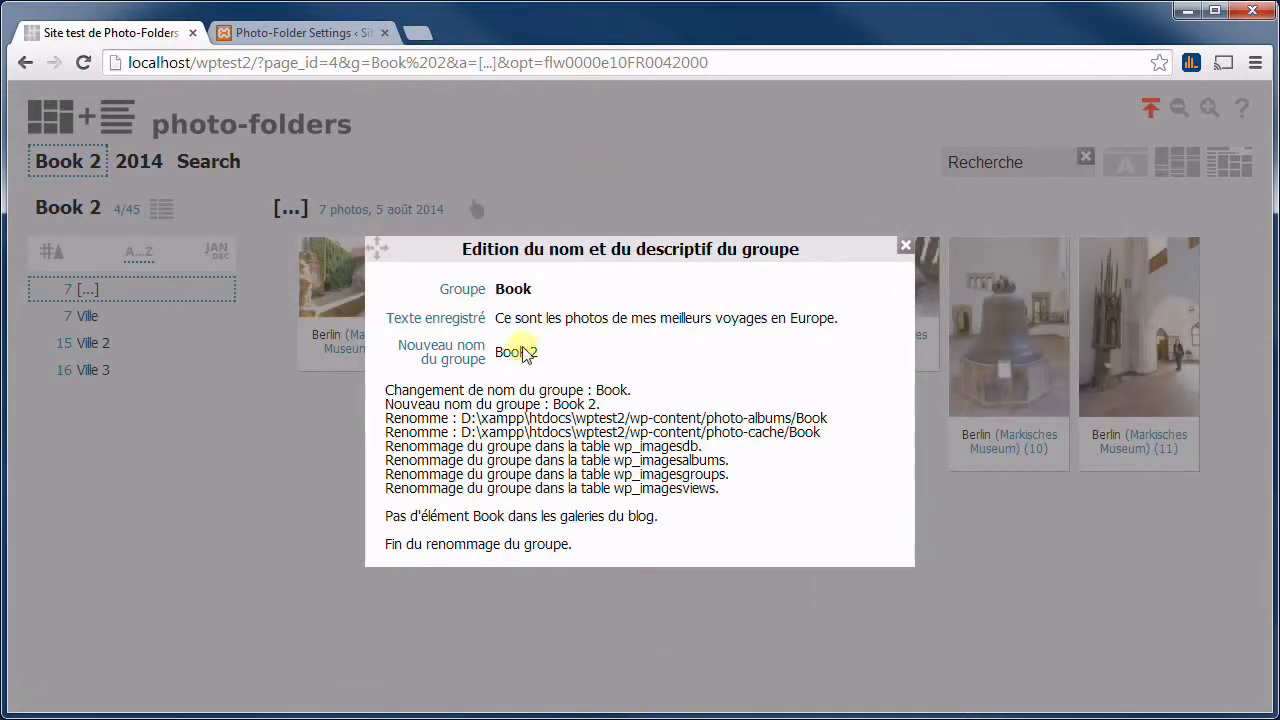
{"action": "left_click", "coordinate": [523, 142]}
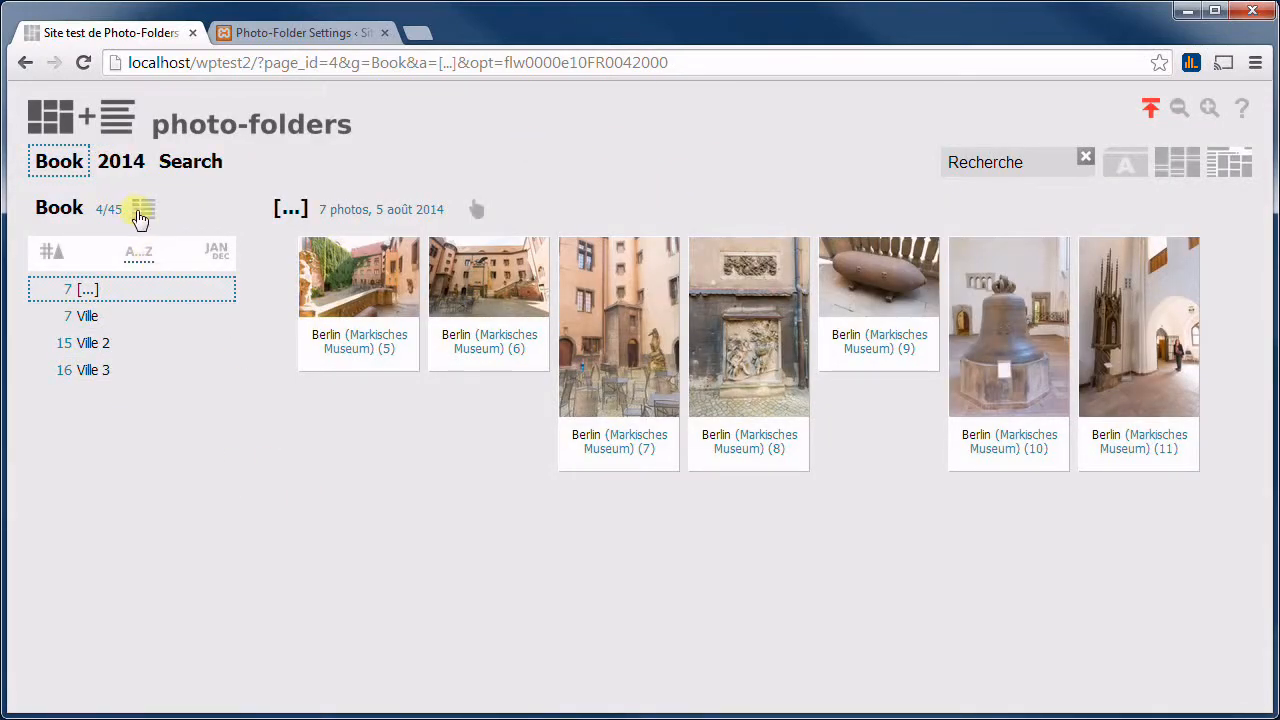
Show the Book group's description and album thumbnails, and return to the compact album list
{"action": "left_click", "coordinate": [144, 212]}
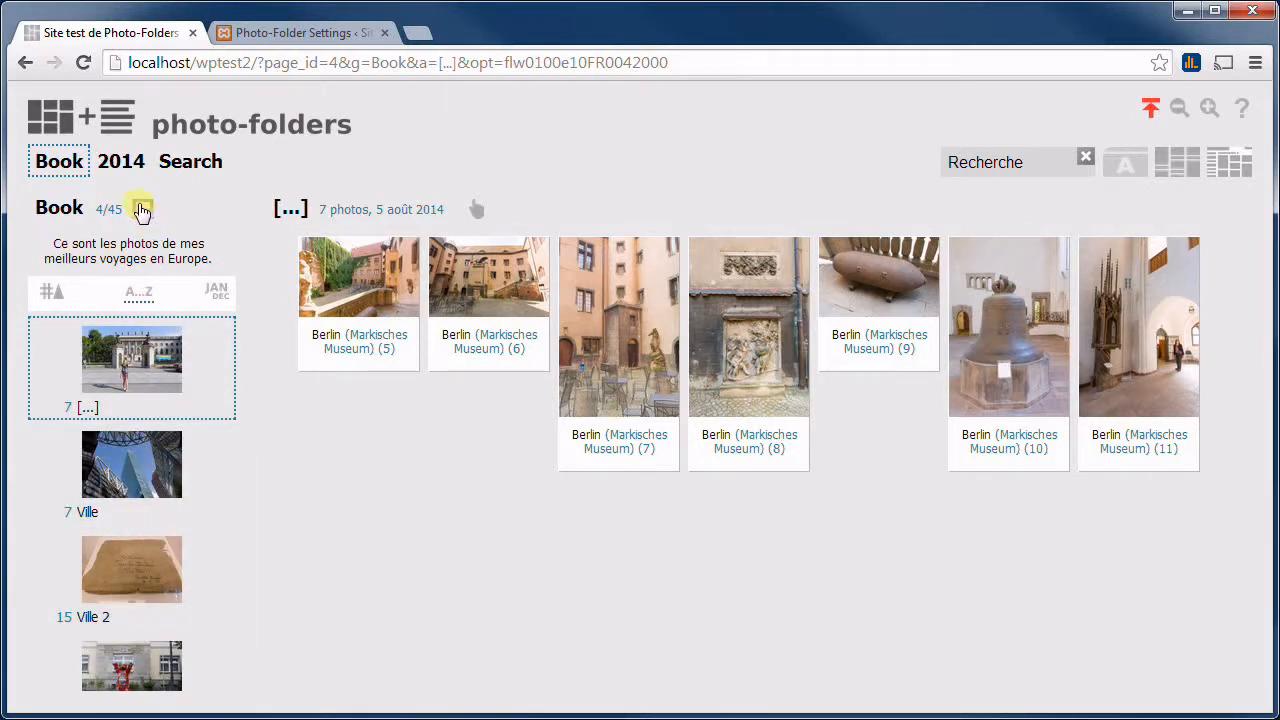
{"action": "left_click", "coordinate": [143, 209]}
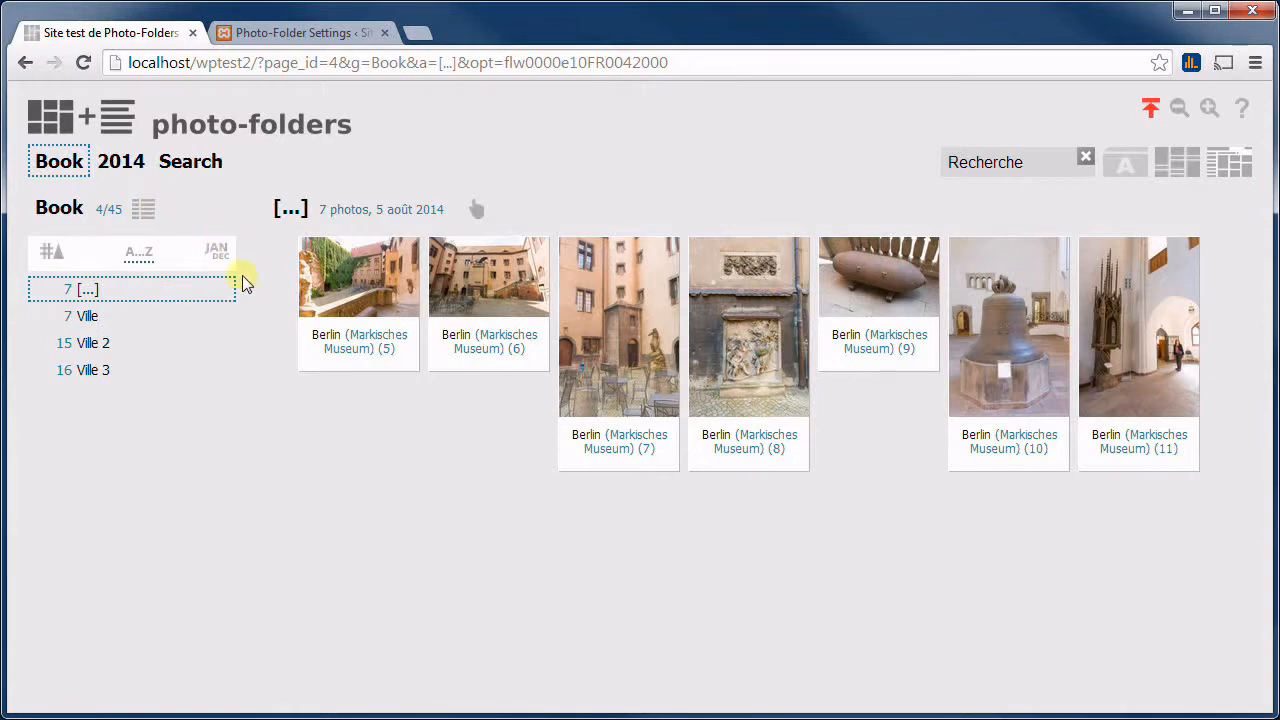
Rename the Ville album in the Book group as "Ville 23" and set its description to "Description de l'album." followed by the author's website address
{"action": "left_click", "coordinate": [115, 314]}
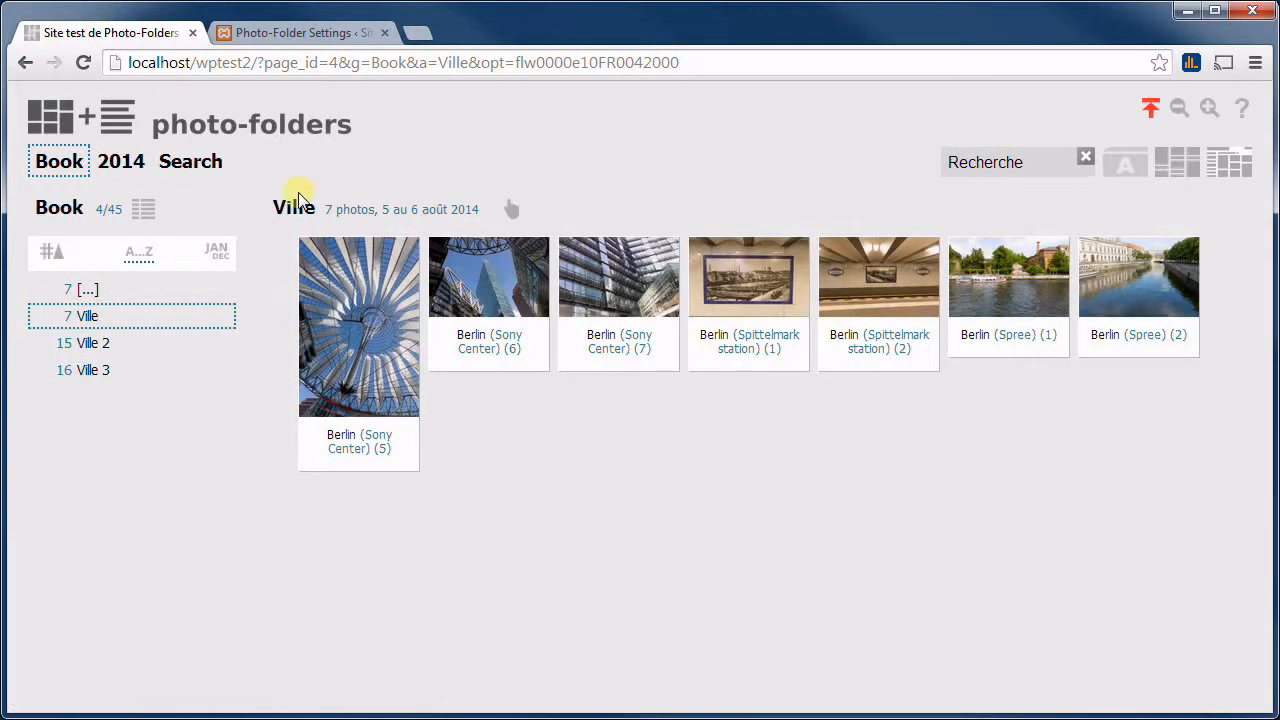
{"action": "left_click", "coordinate": [297, 206]}
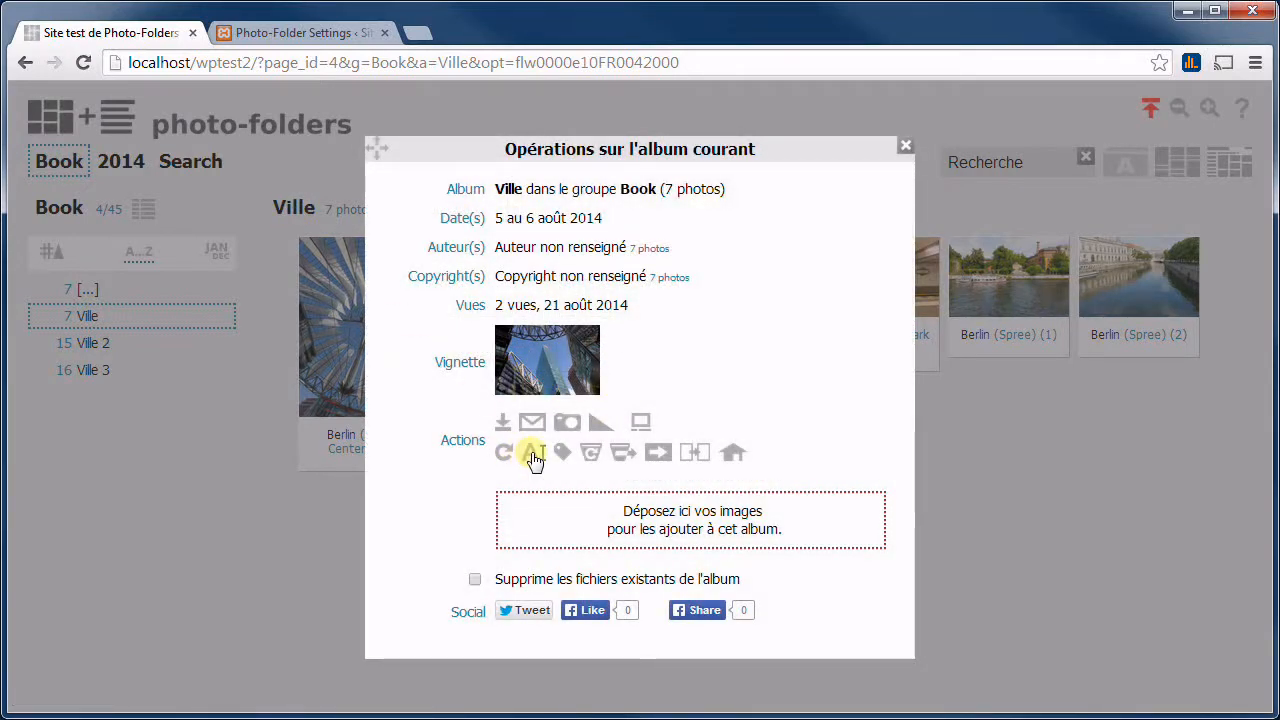
{"action": "left_click", "coordinate": [533, 453]}
{"action": "left_click", "coordinate": [563, 327]}
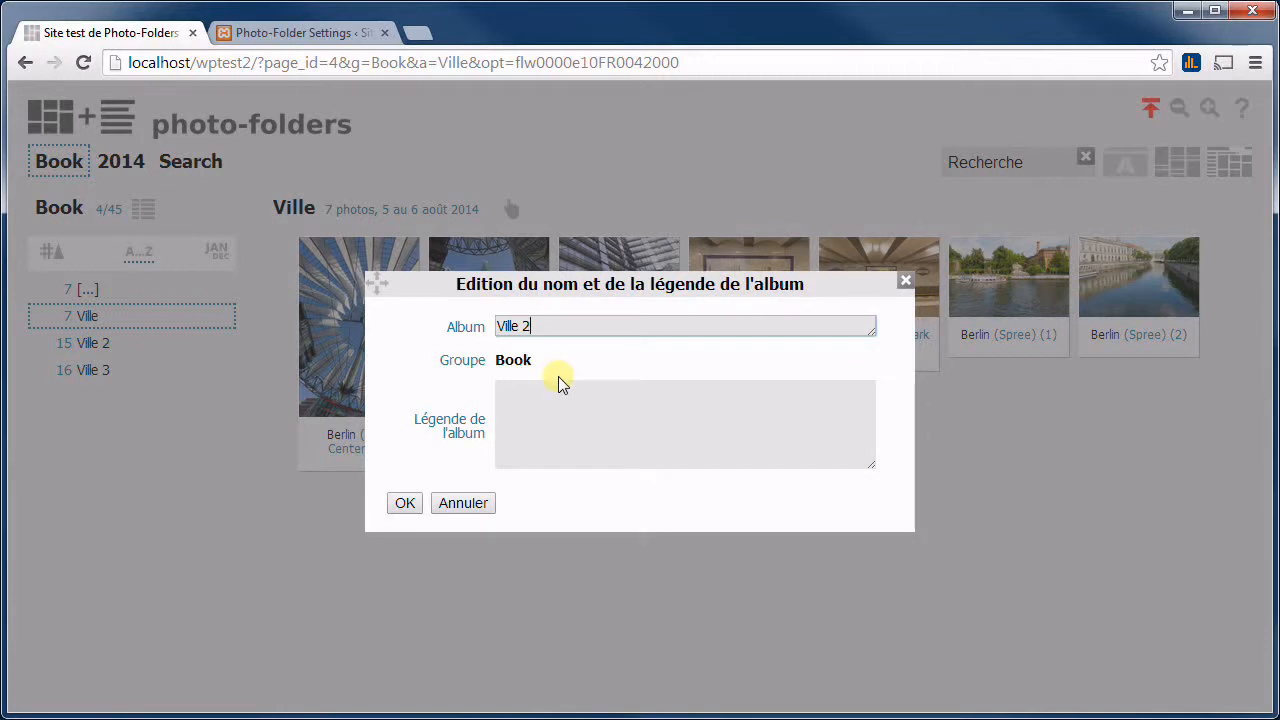
{"action": "left_click", "coordinate": [591, 396]}
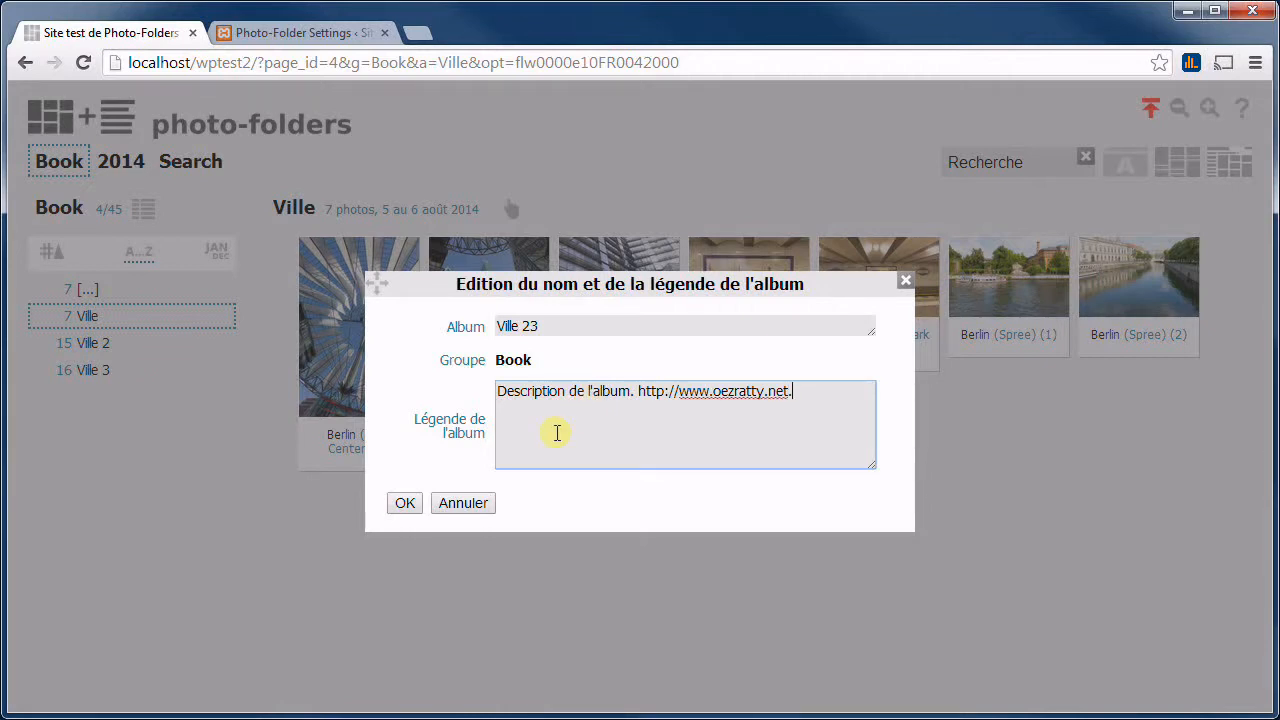
{"action": "left_click", "coordinate": [405, 503]}
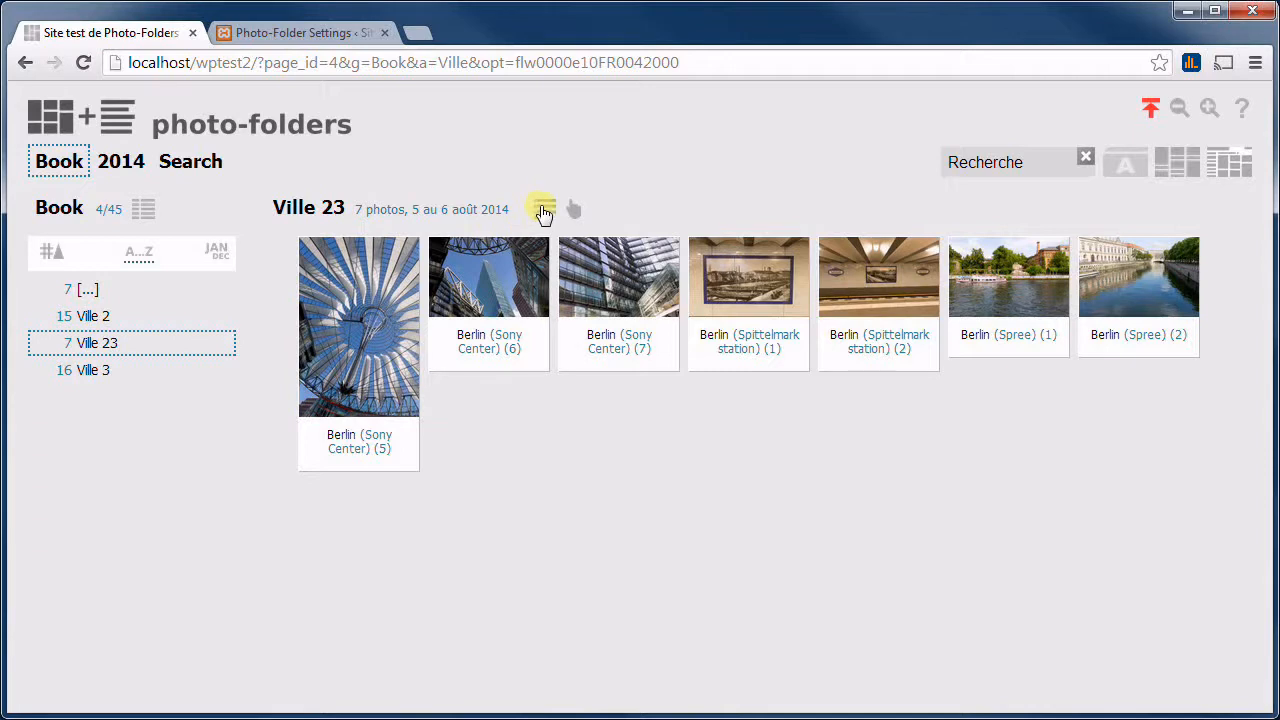
Show the Ville 23 album's description, check its website link in a separate tab, and hide the description again
{"action": "left_click", "coordinate": [543, 212]}
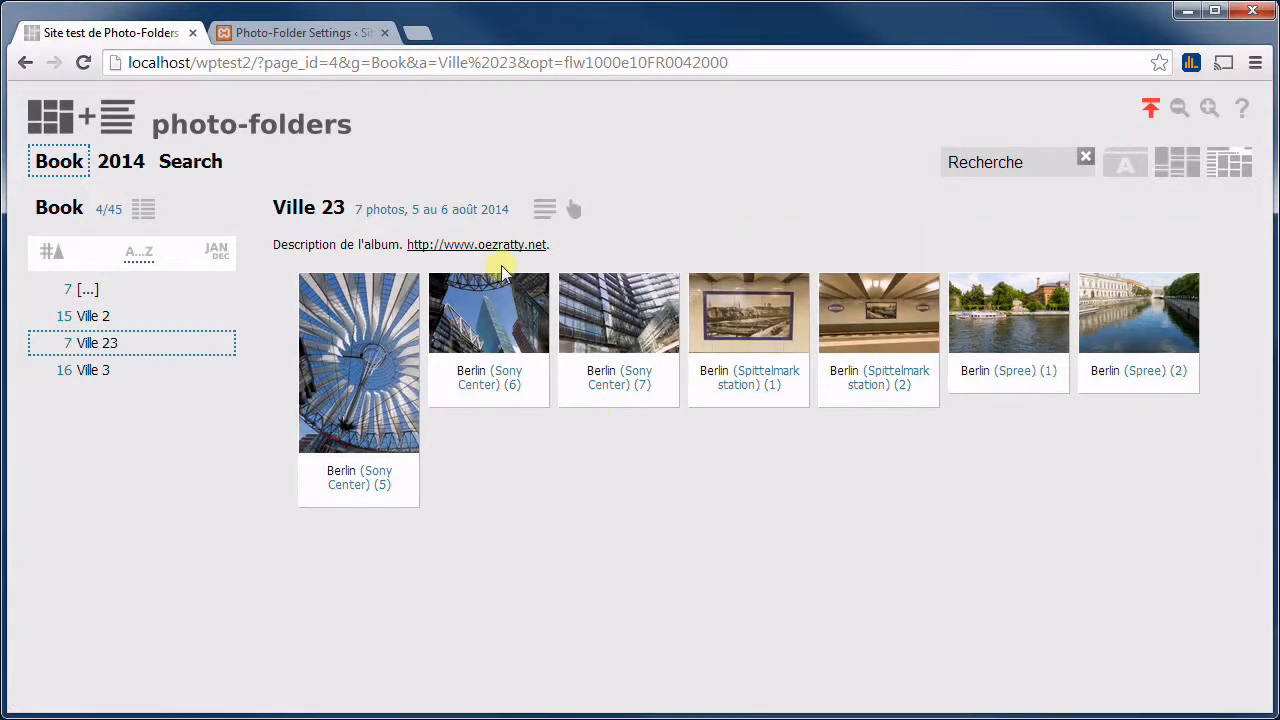
{"action": "right_click", "coordinate": [497, 250]}
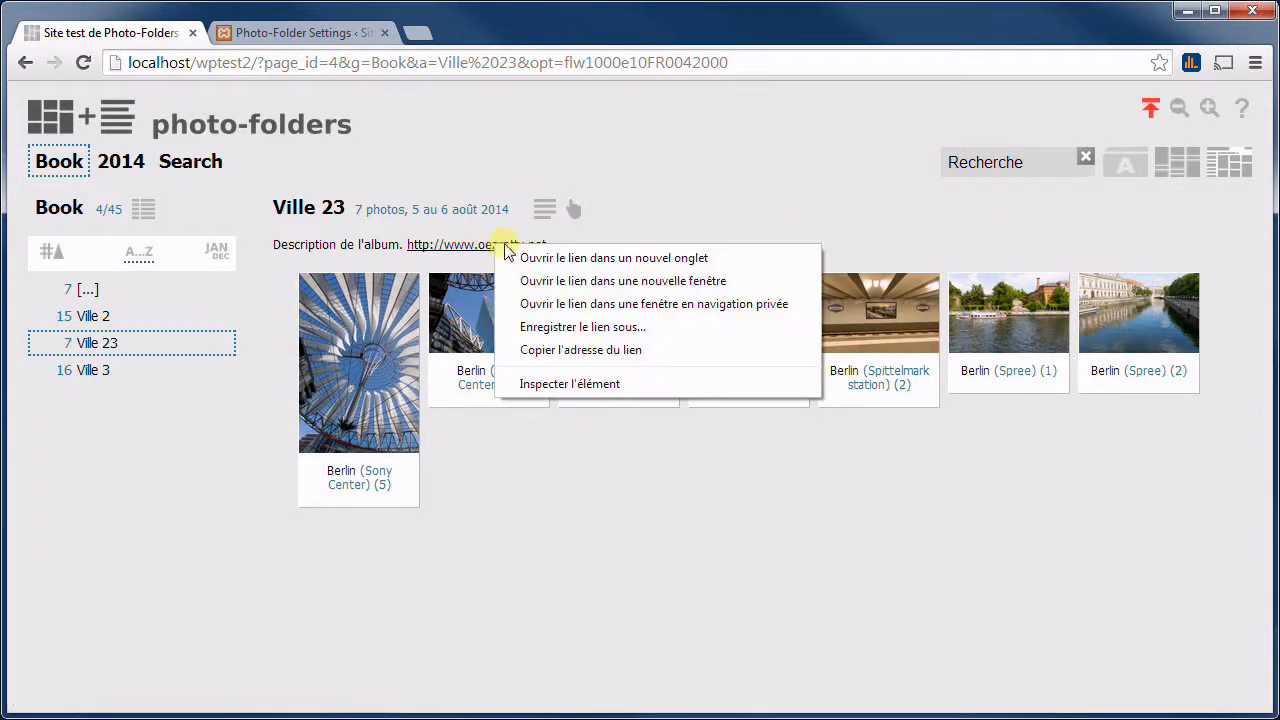
{"action": "left_click", "coordinate": [543, 254]}
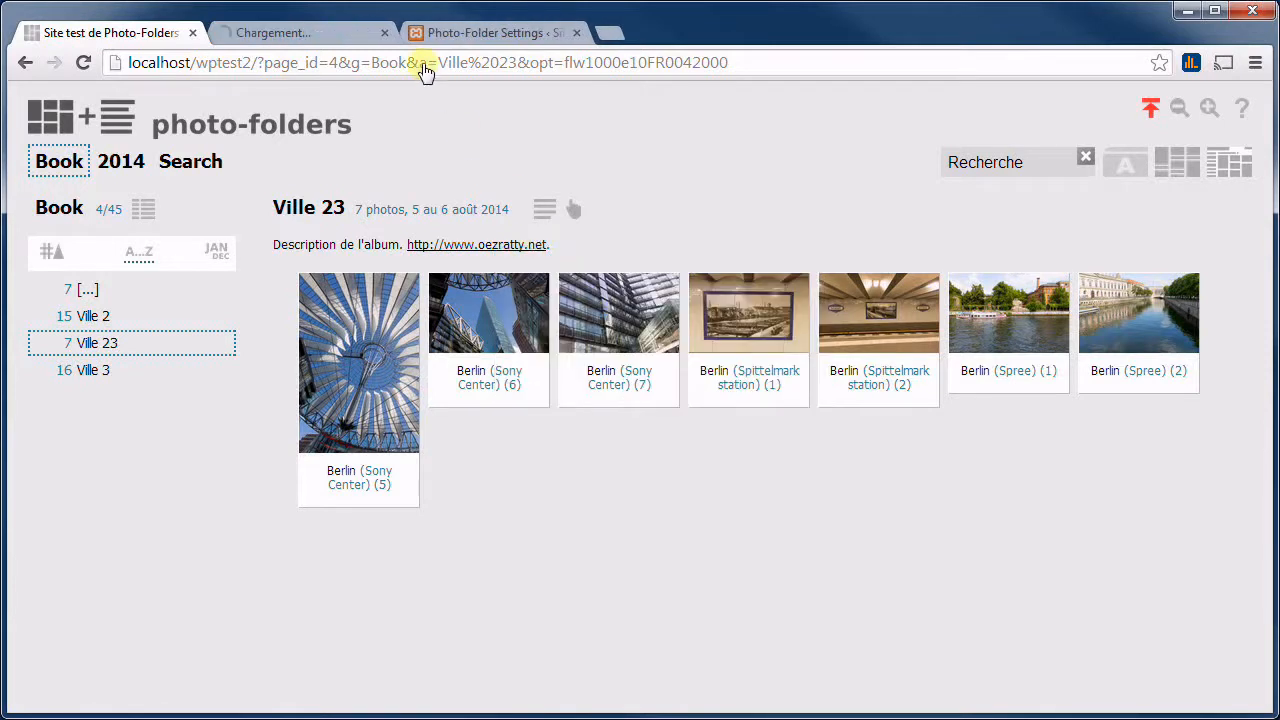
{"action": "left_click", "coordinate": [300, 30]}
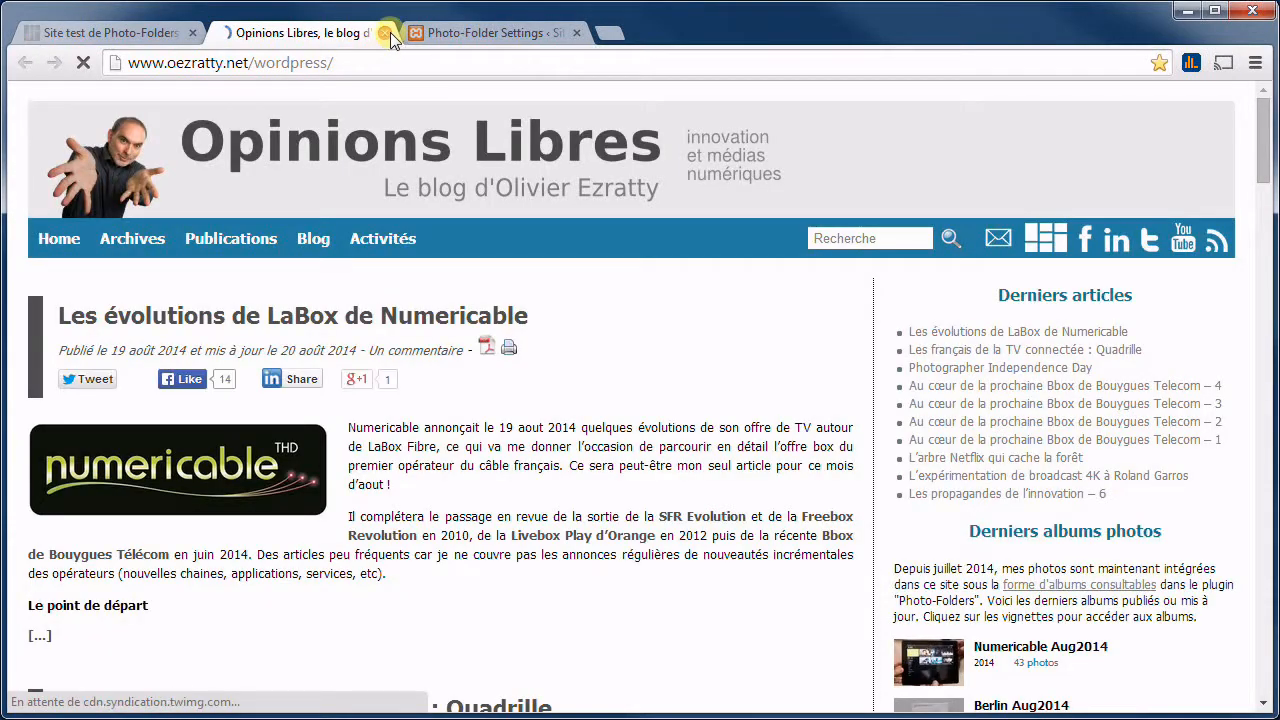
{"action": "left_click", "coordinate": [386, 33]}
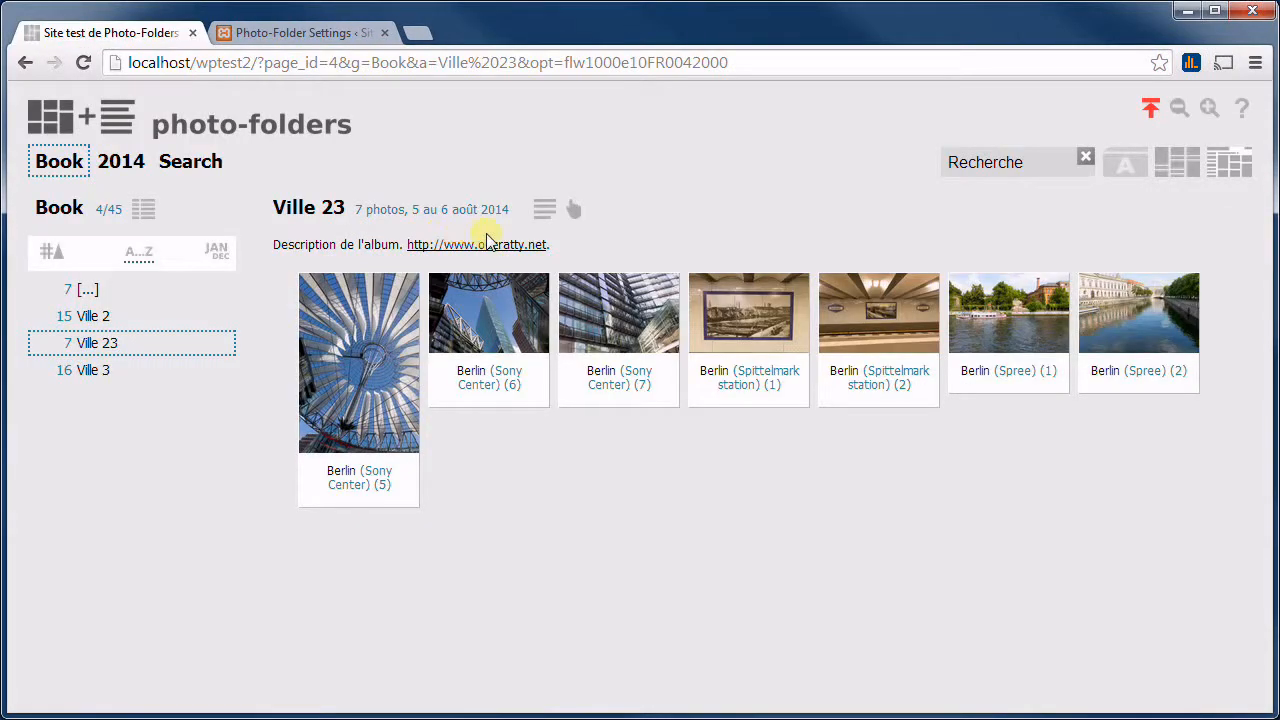
{"action": "left_click", "coordinate": [530, 455]}
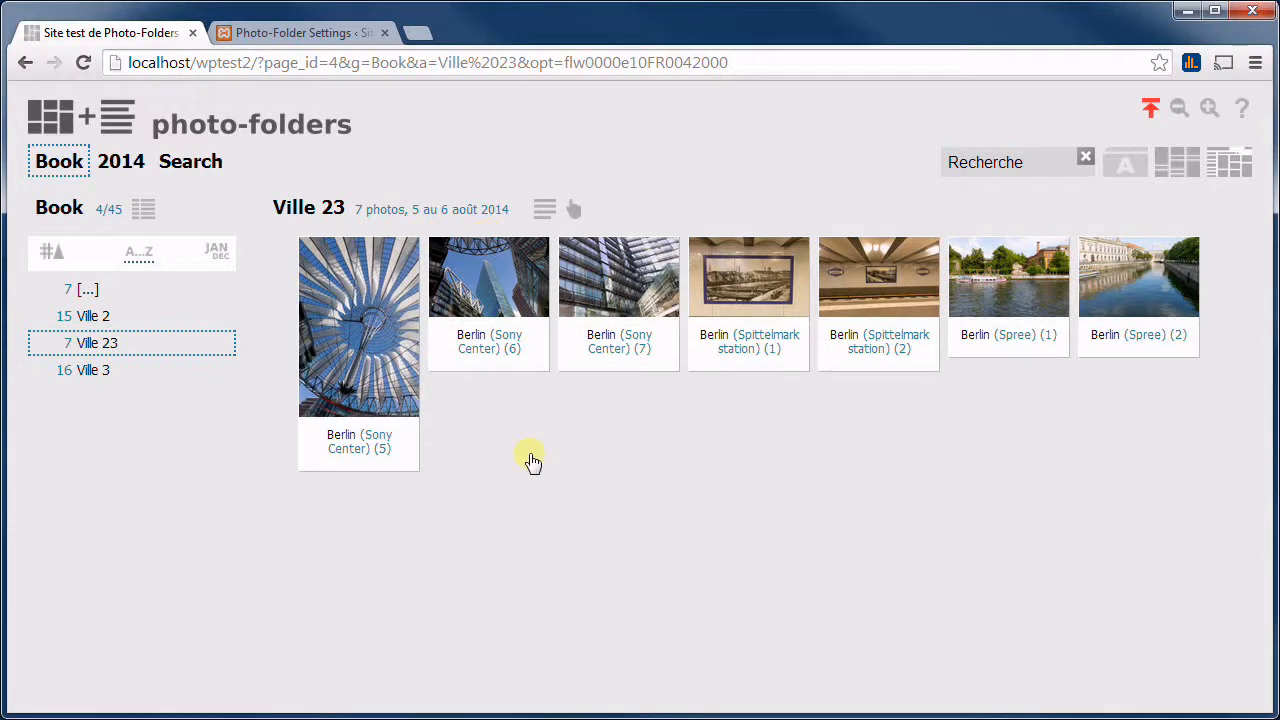
Open the renaming options of the Berlin (Sony Center) (5) photo and reduce the name to replace to "Berlin"
{"action": "left_click", "coordinate": [365, 288]}
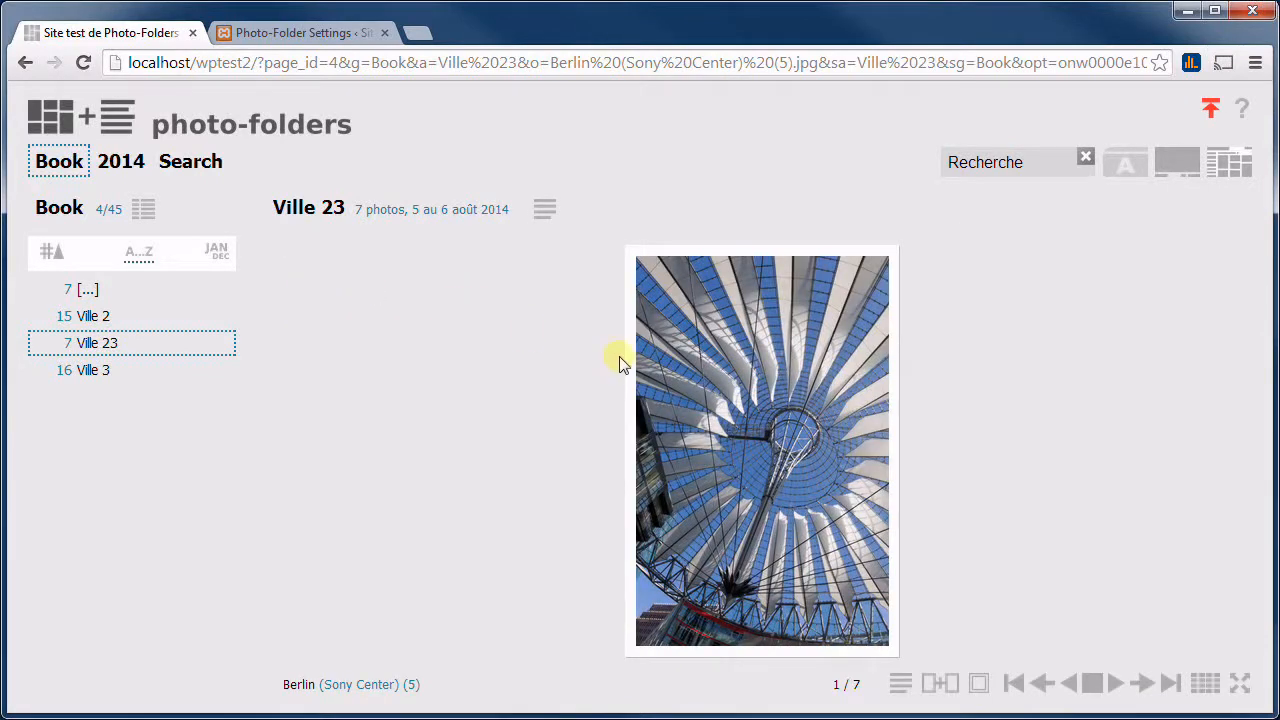
{"action": "left_click", "coordinate": [302, 685]}
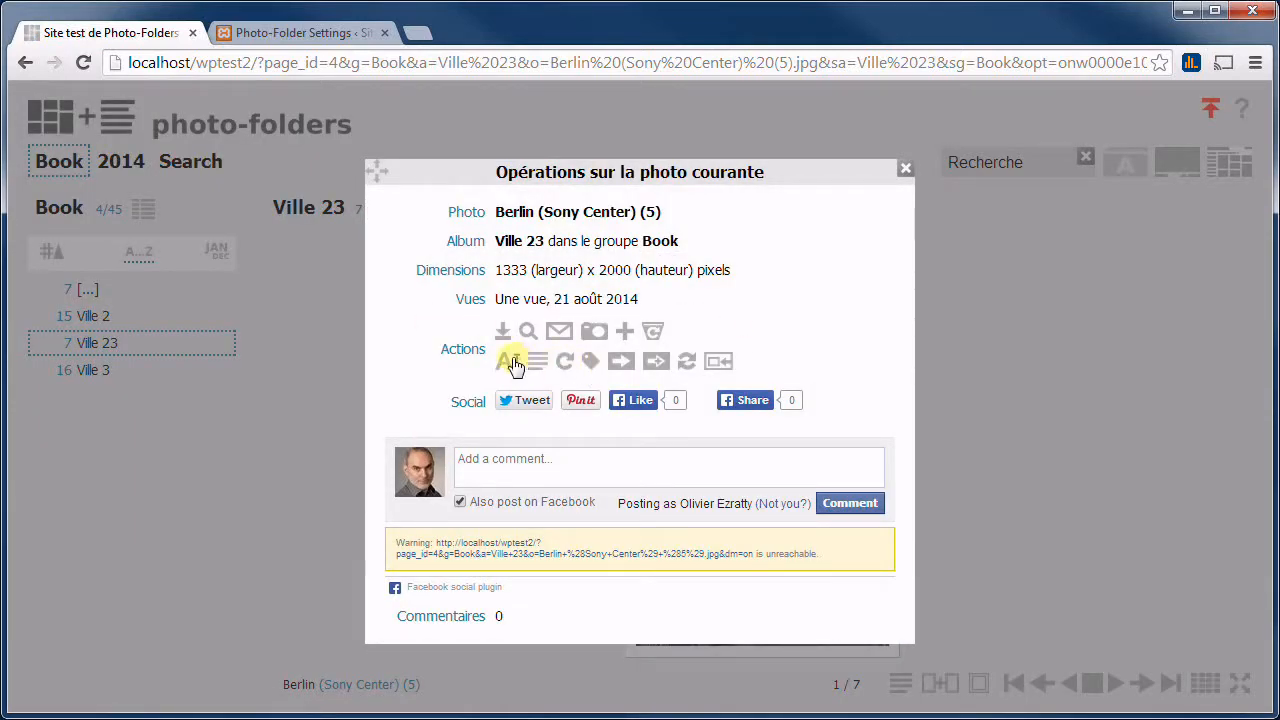
{"action": "left_click", "coordinate": [510, 361]}
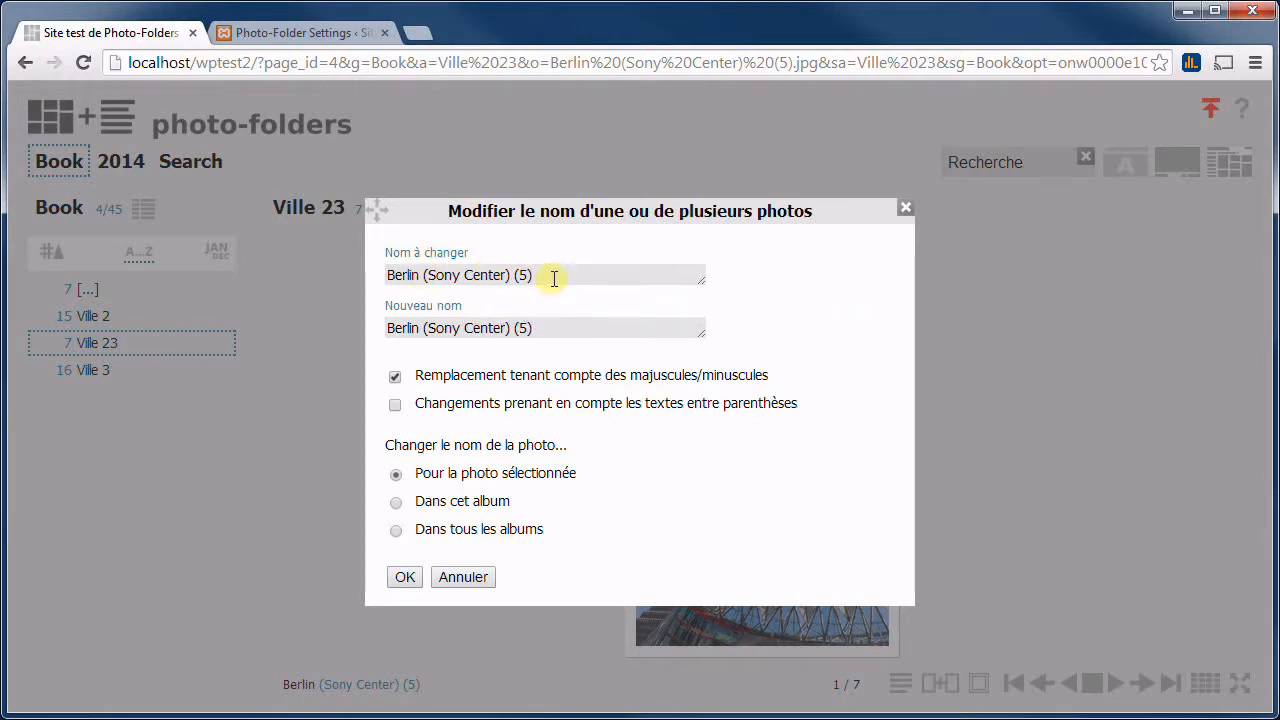
{"action": "left_click_drag", "start_coordinate": [553, 278], "coordinate": [386, 276]}
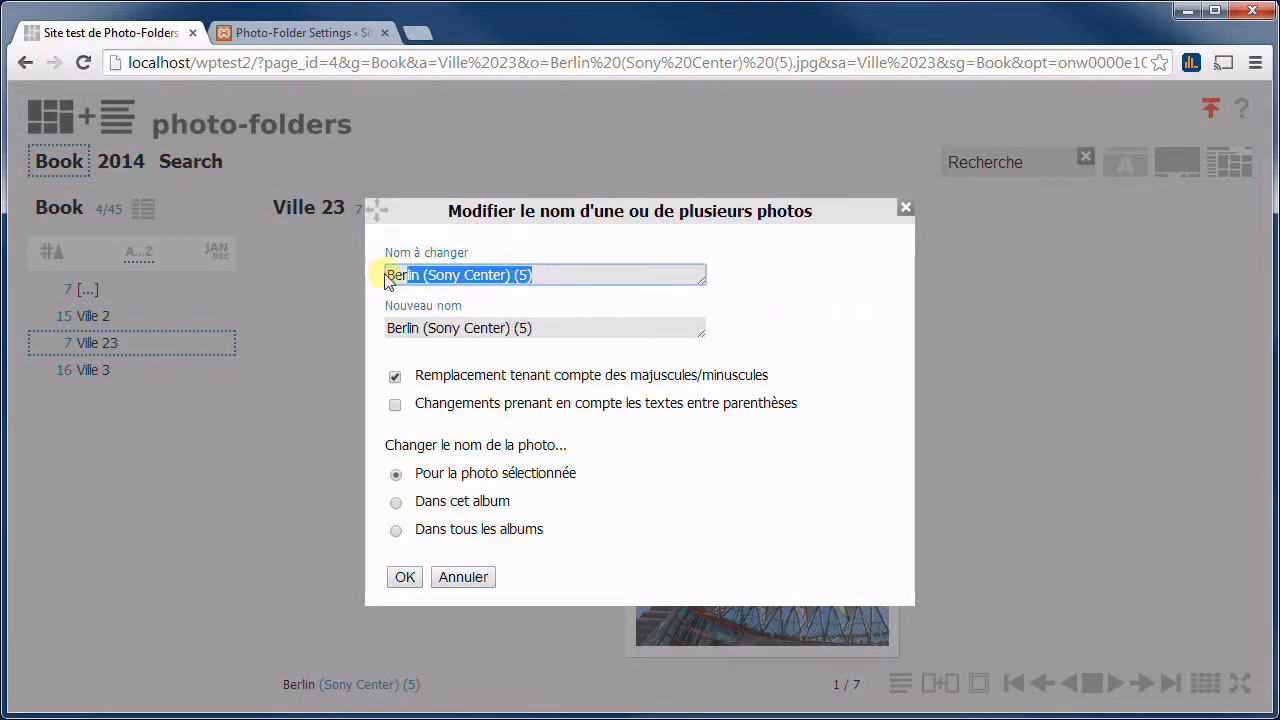
{"action": "left_click", "coordinate": [533, 274]}
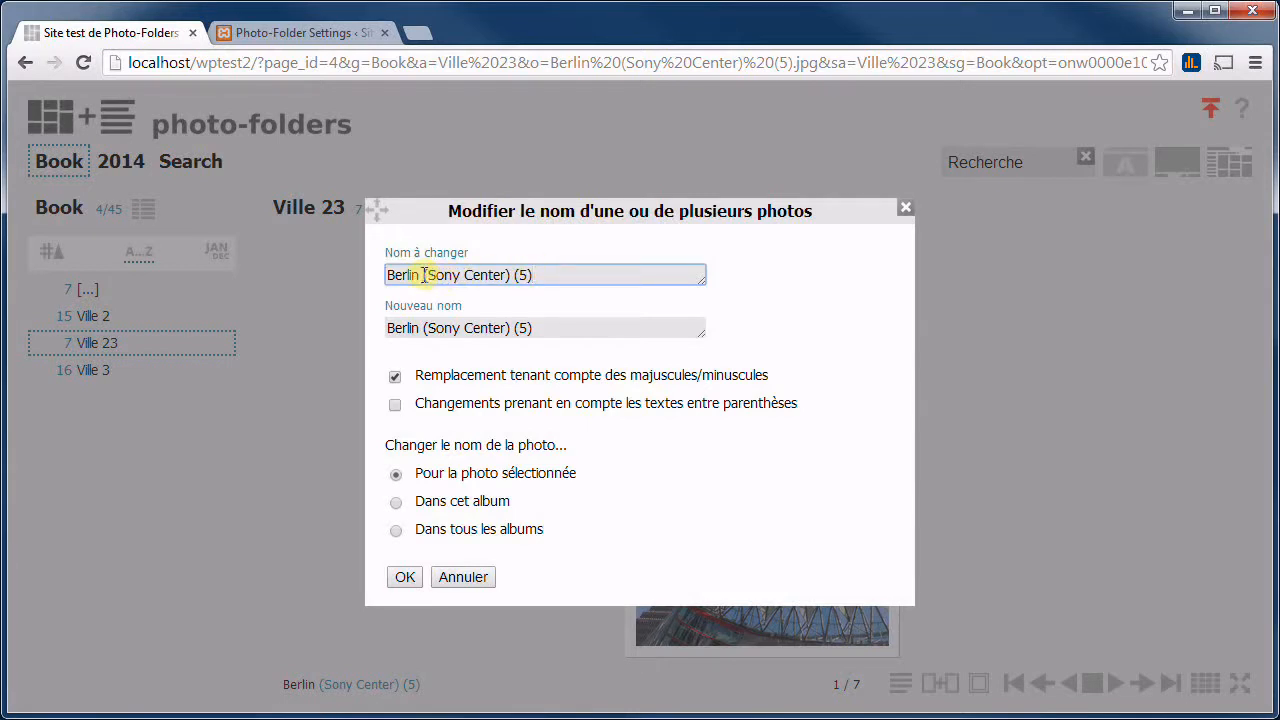
{"action": "left_click_drag", "start_coordinate": [424, 275], "coordinate": [587, 284]}
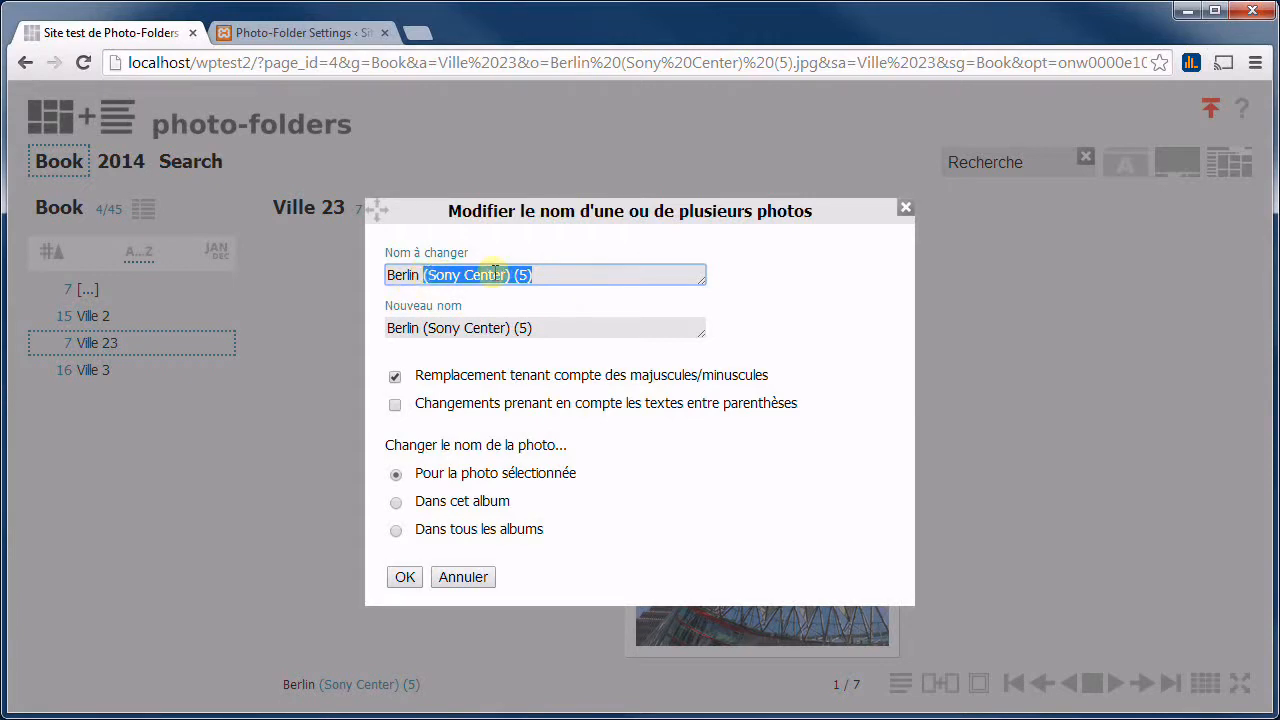
{"action": "left_click", "coordinate": [557, 279]}
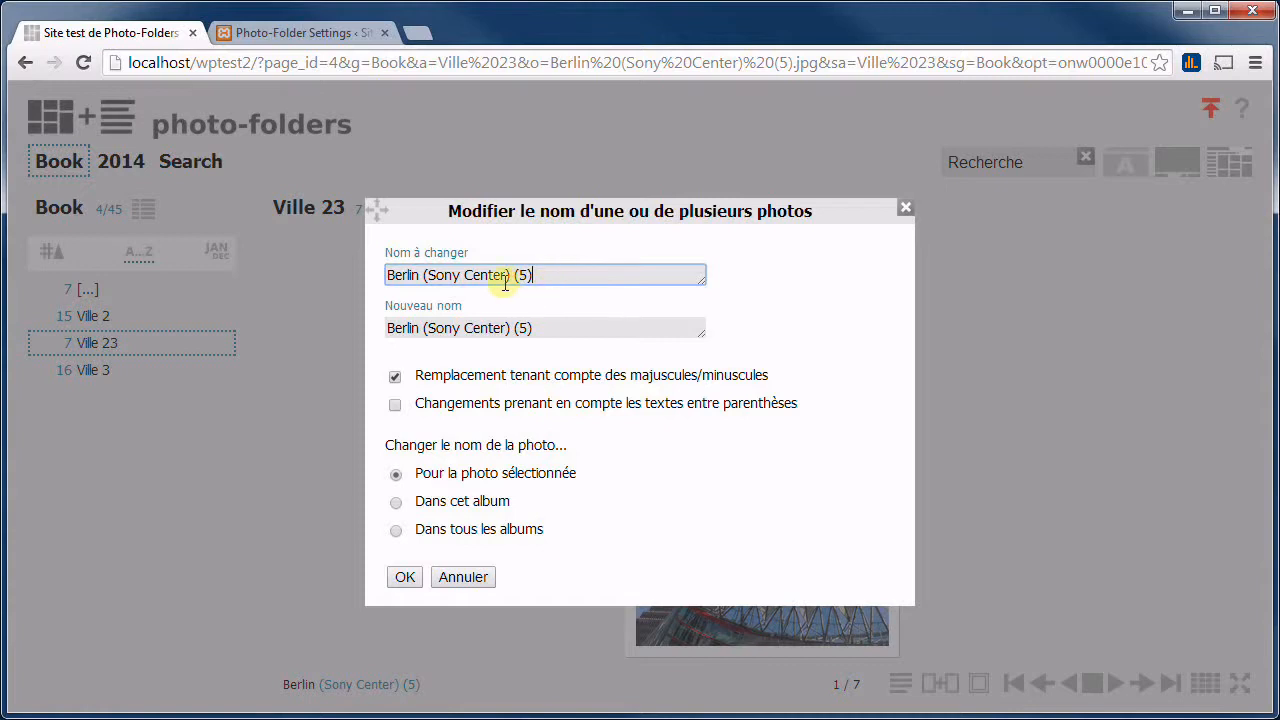
{"action": "left_click_drag", "start_coordinate": [422, 279], "coordinate": [632, 280]}
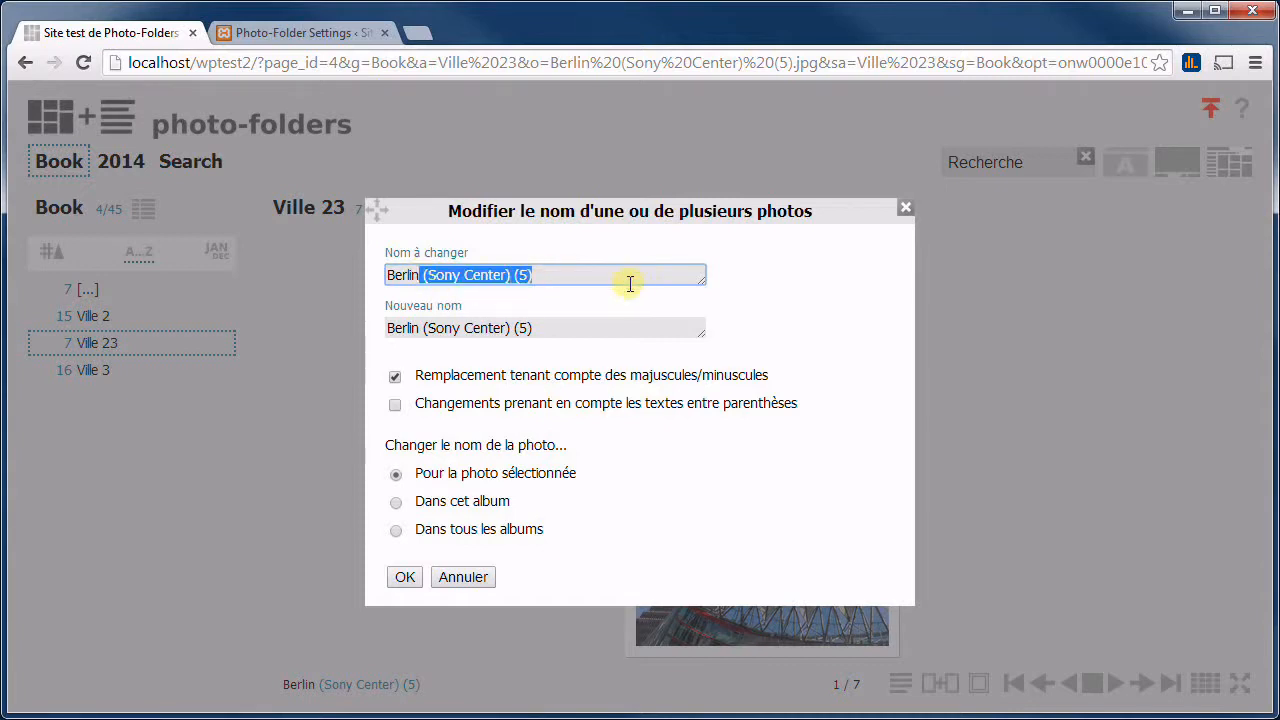
{"action": "key", "text": "Delete"}
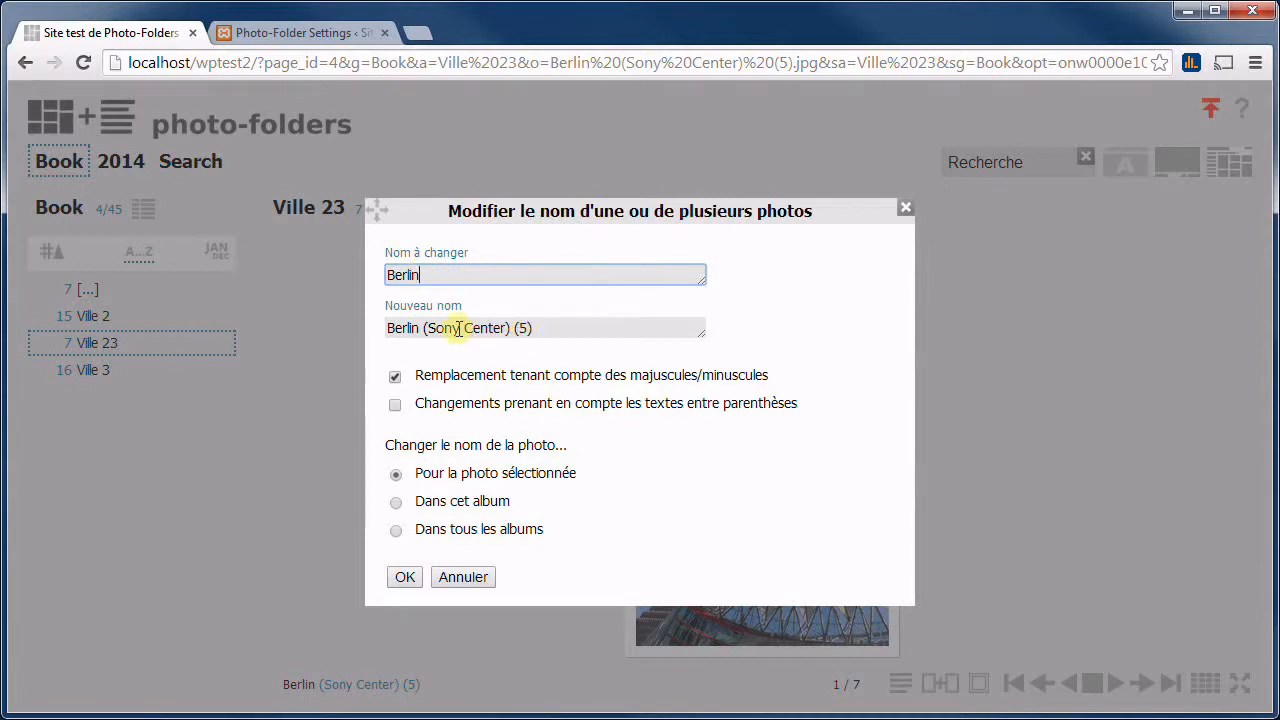
Set the new name to "Prague", apply the replacement to all photos in this album, and return to the album's thumbnails
{"action": "left_click_drag", "start_coordinate": [424, 332], "coordinate": [643, 349]}
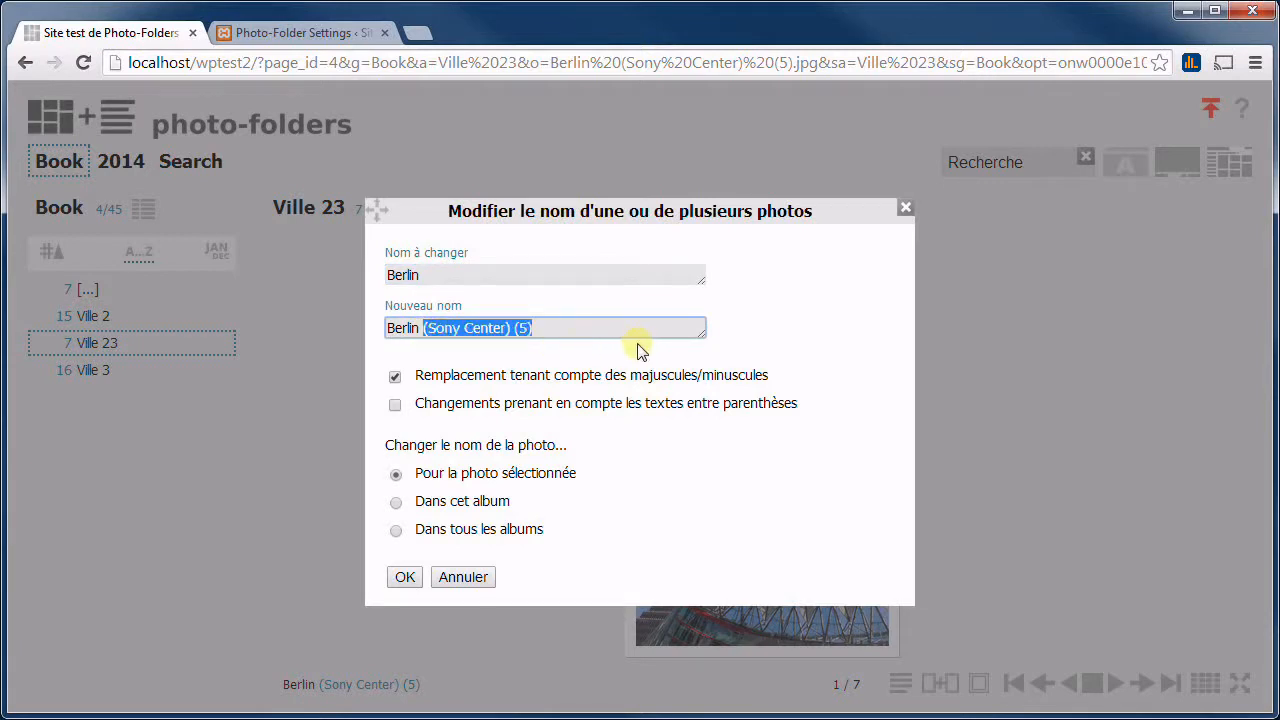
{"action": "key", "text": "Delete"}
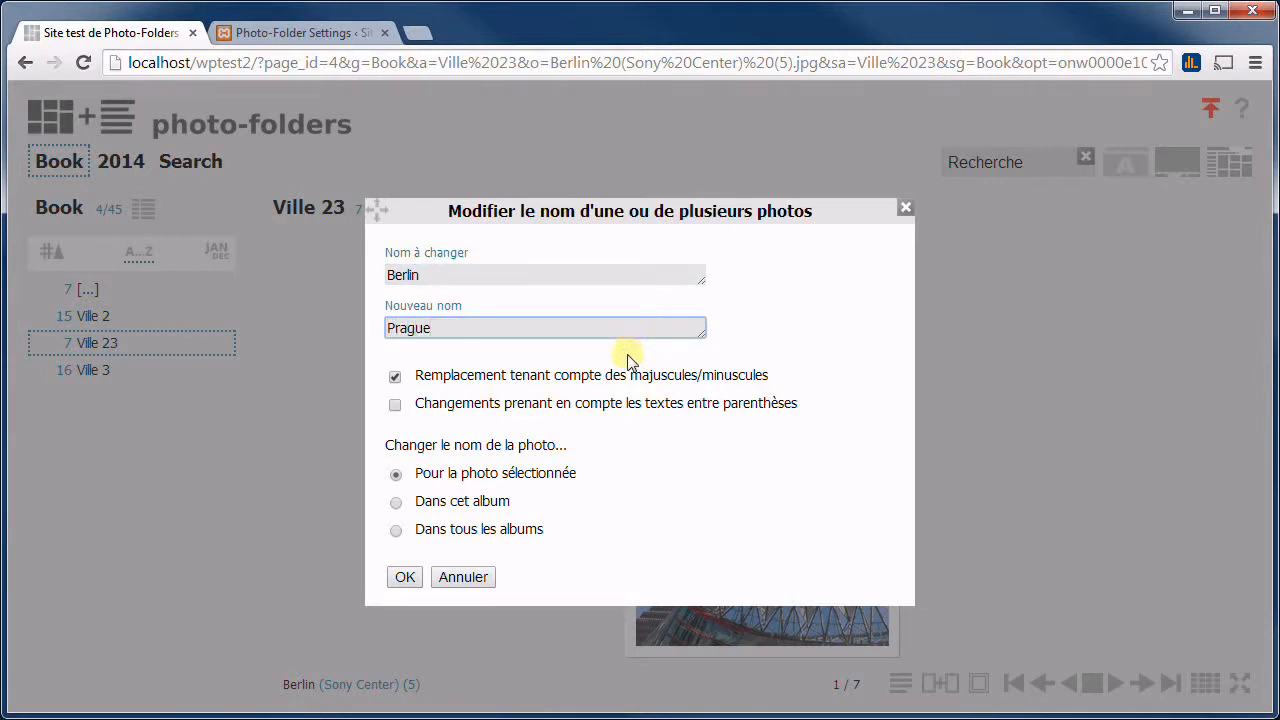
{"action": "left_click", "coordinate": [396, 502]}
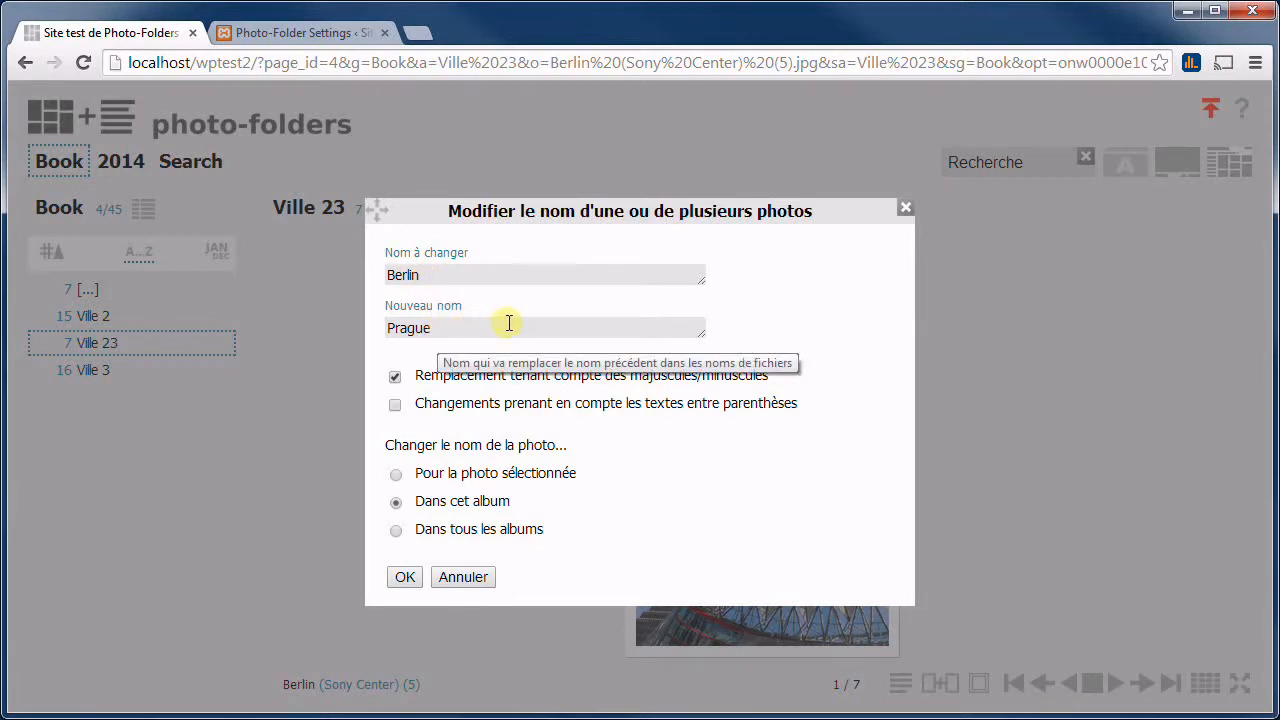
{"action": "left_click", "coordinate": [406, 577]}
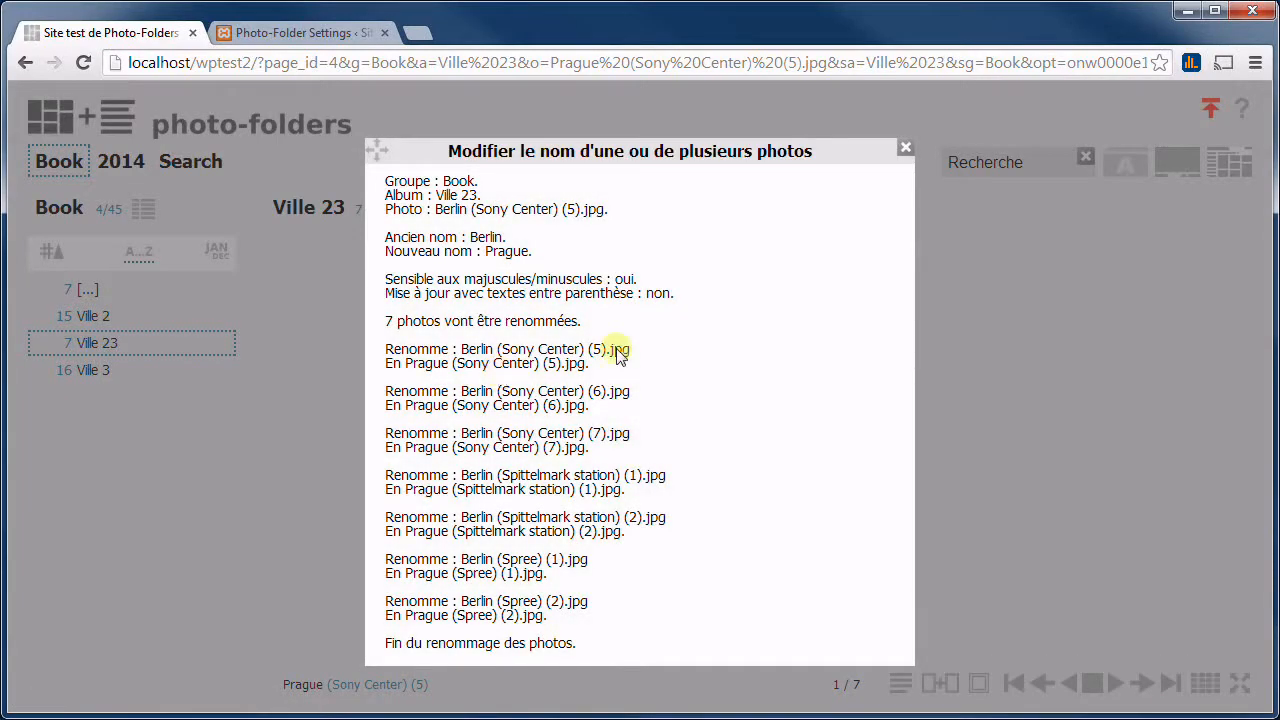
{"action": "left_click", "coordinate": [963, 338]}
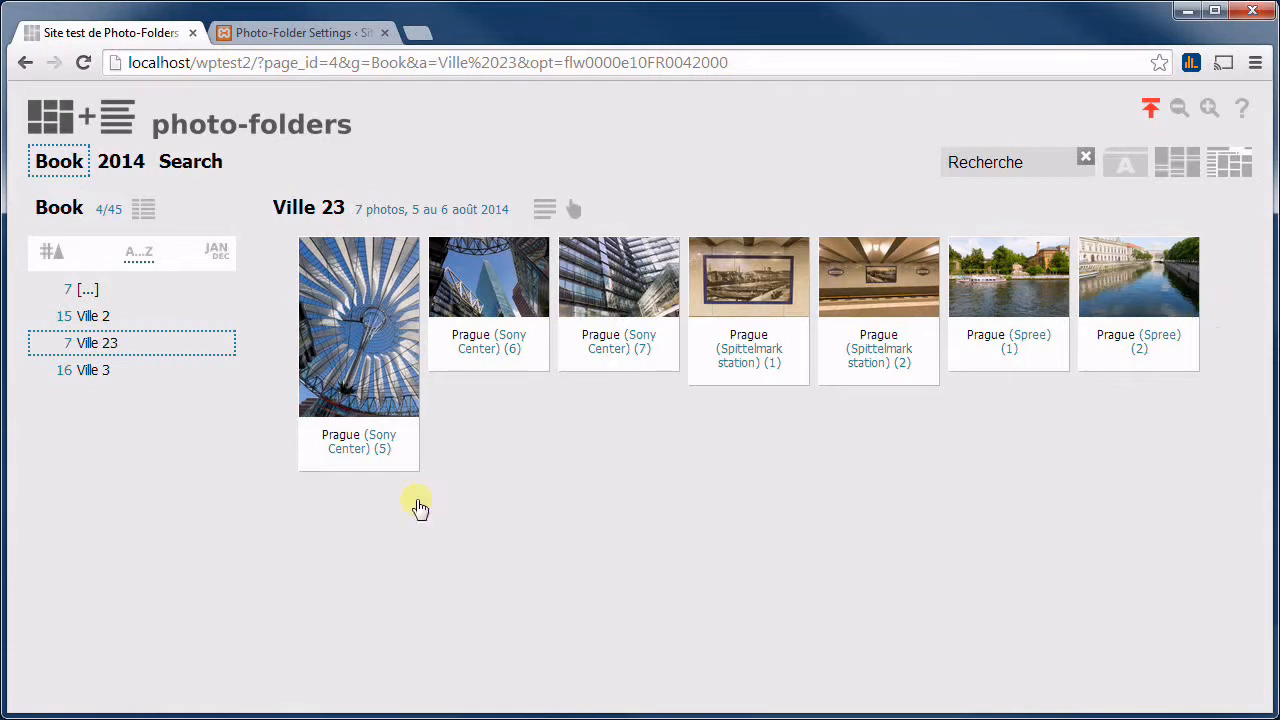
Add the caption "Emblème de la ville de Berlin." to the Berlin (et son ours) (1) photo in the Ville 3 album
{"action": "left_click", "coordinate": [108, 372]}
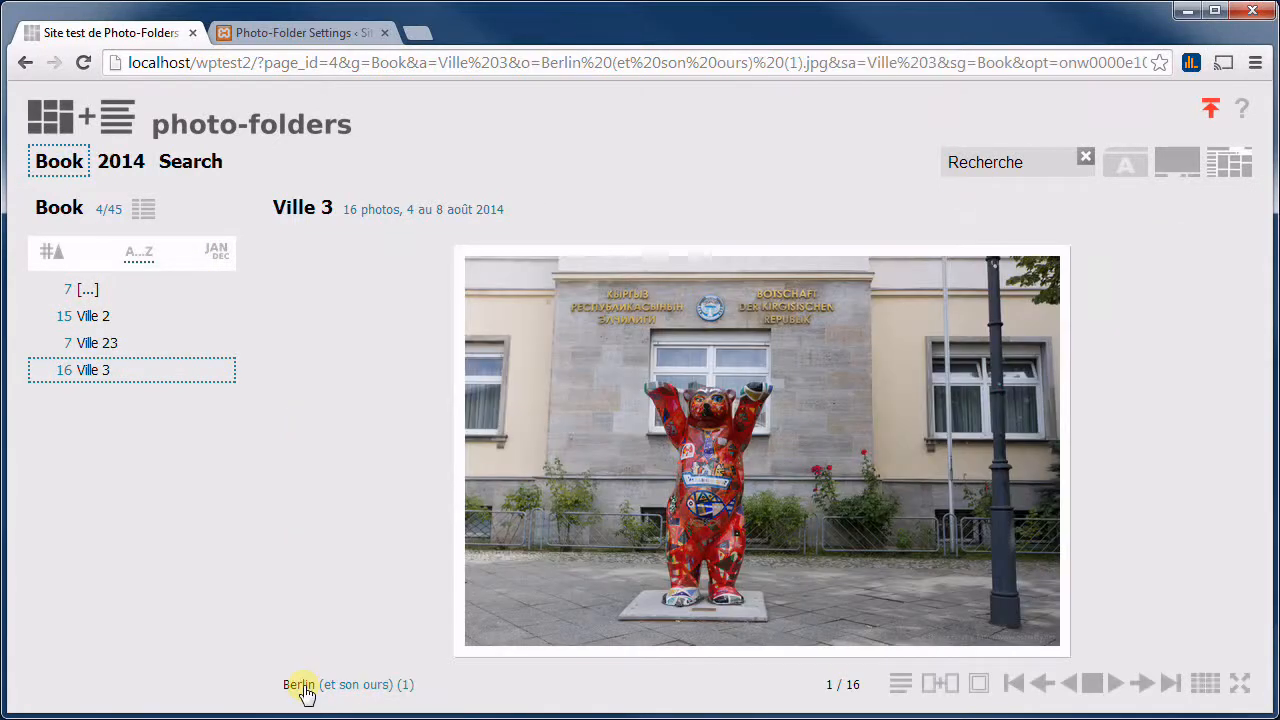
{"action": "left_click", "coordinate": [305, 687]}
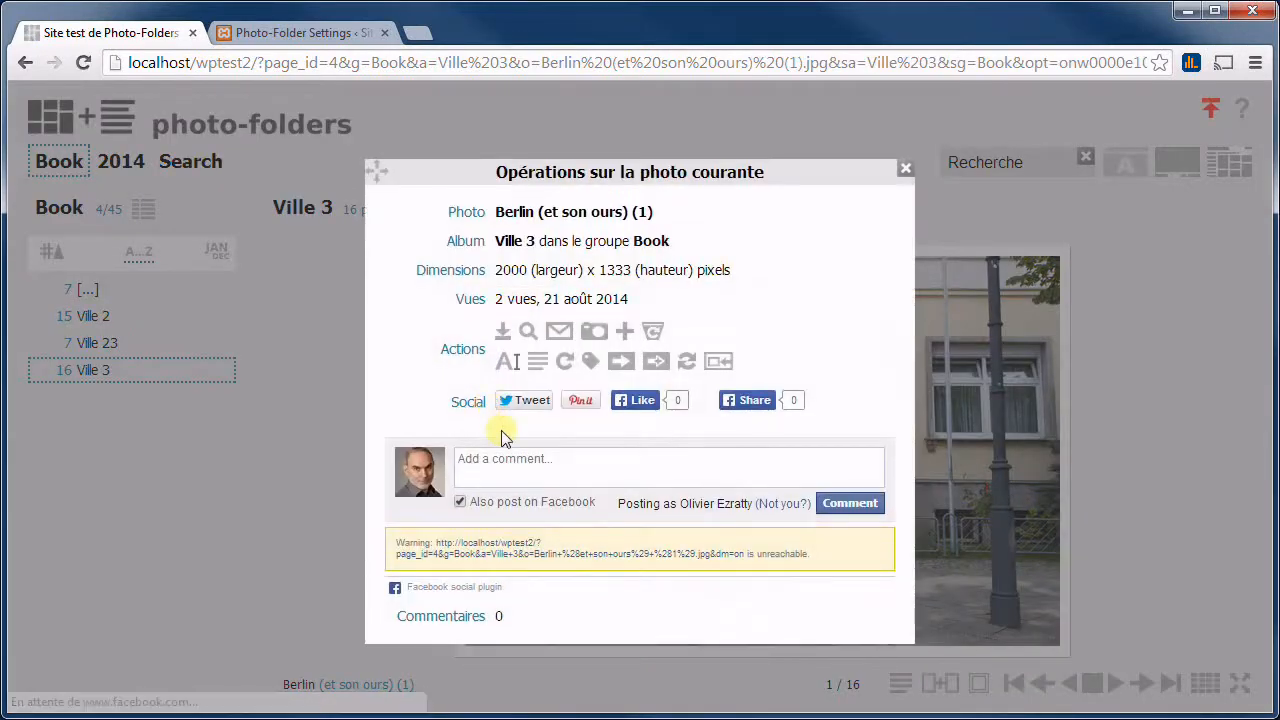
{"action": "left_click", "coordinate": [536, 363]}
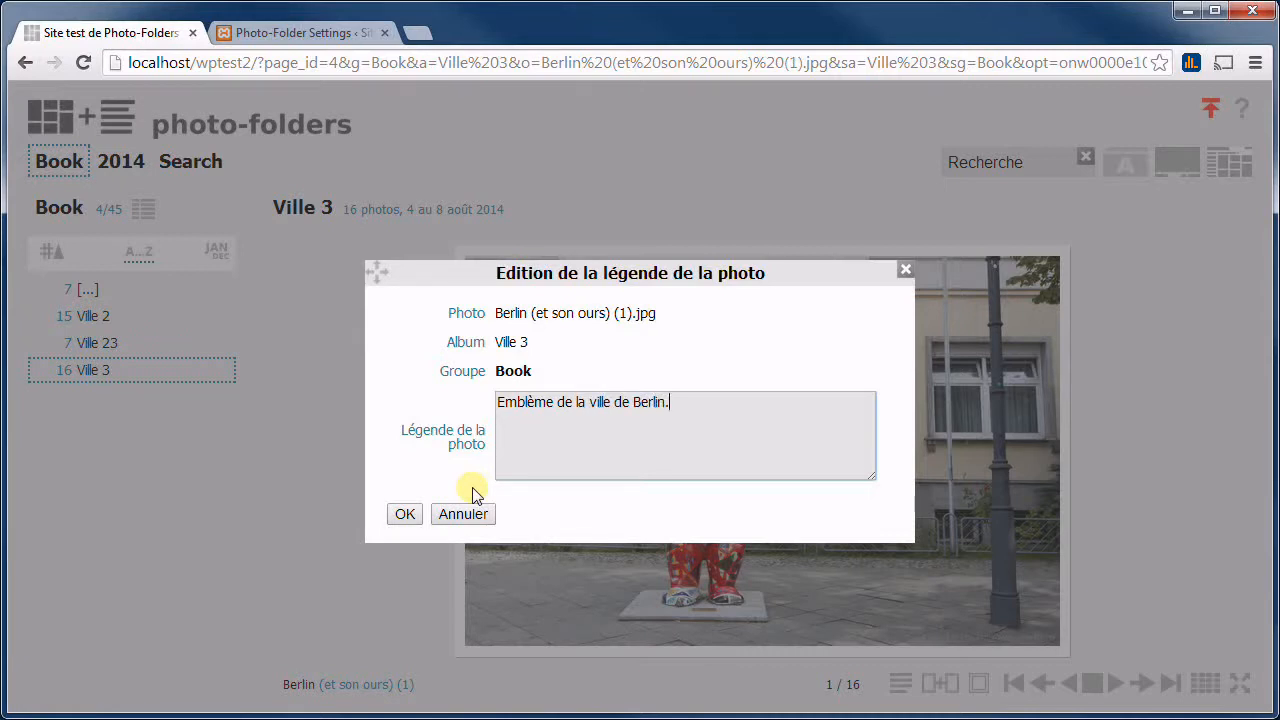
{"action": "left_click", "coordinate": [405, 514]}
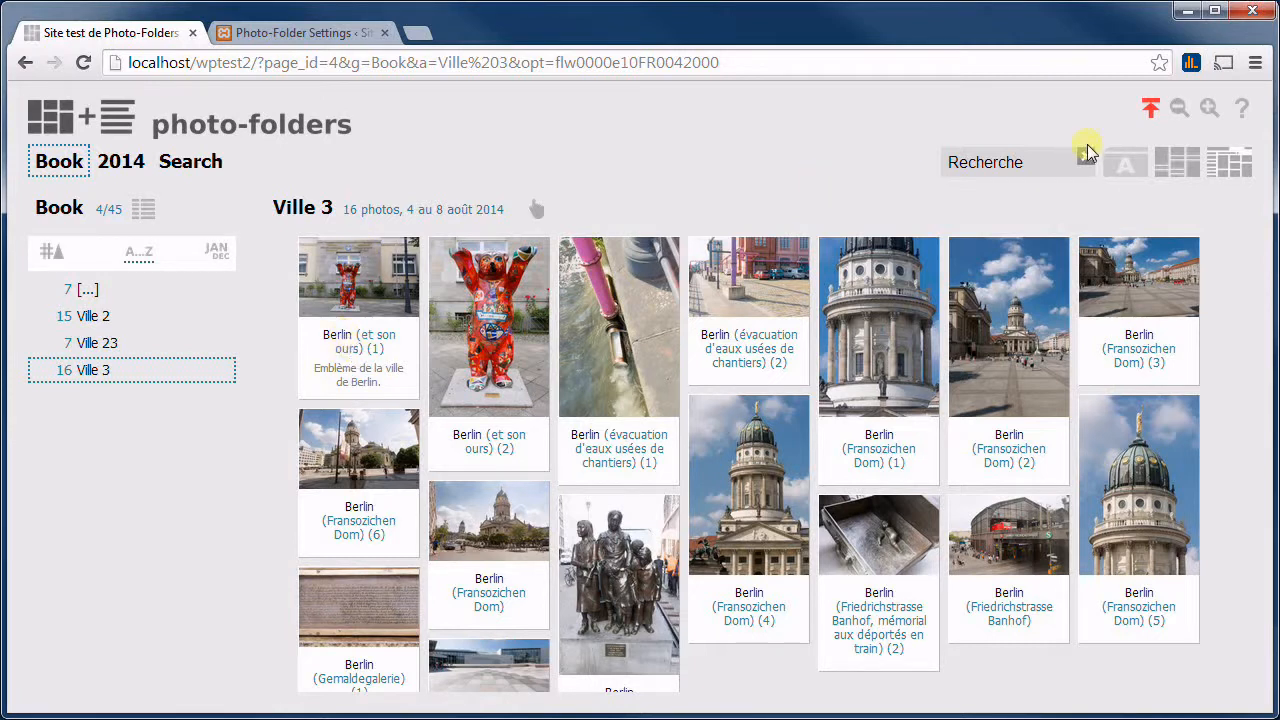
View the Ville 3 album in the Tiles layout with larger thumbnails, and return it to the Flow layout
{"action": "left_click", "coordinate": [1175, 175]}
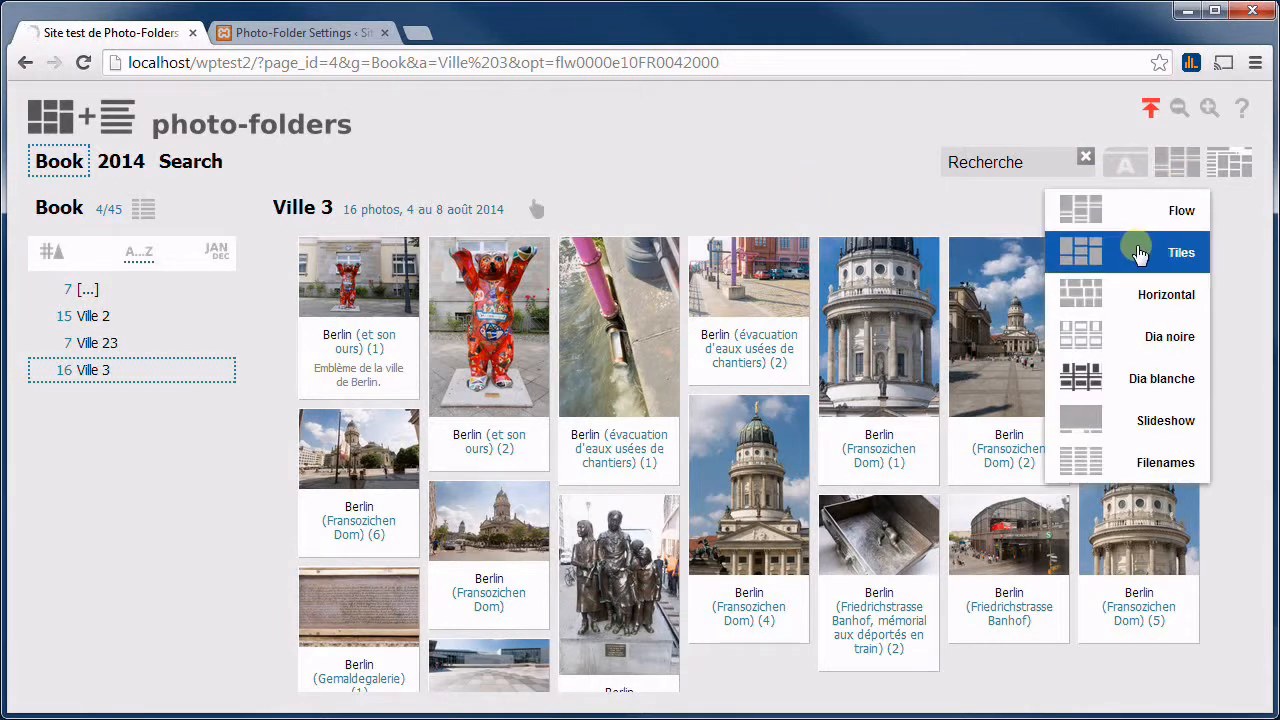
{"action": "left_click", "coordinate": [1134, 251]}
{"action": "left_click", "coordinate": [1209, 109]}
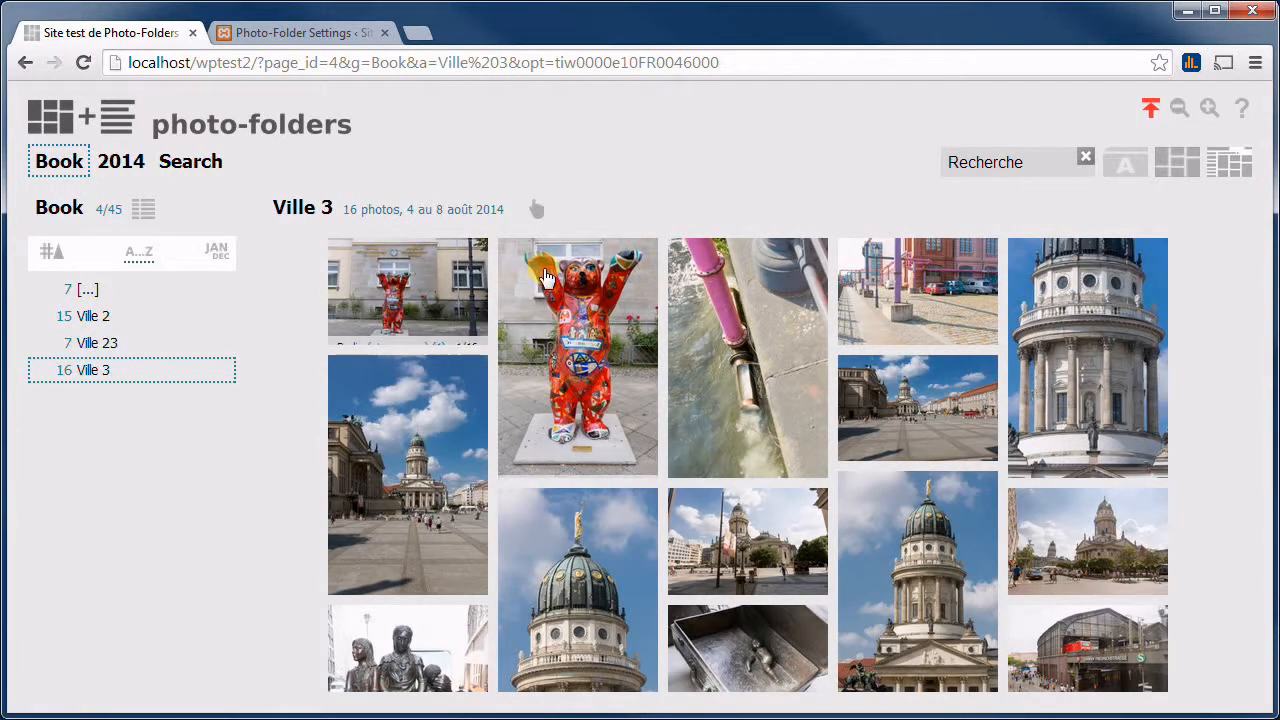
{"action": "left_click", "coordinate": [1177, 162]}
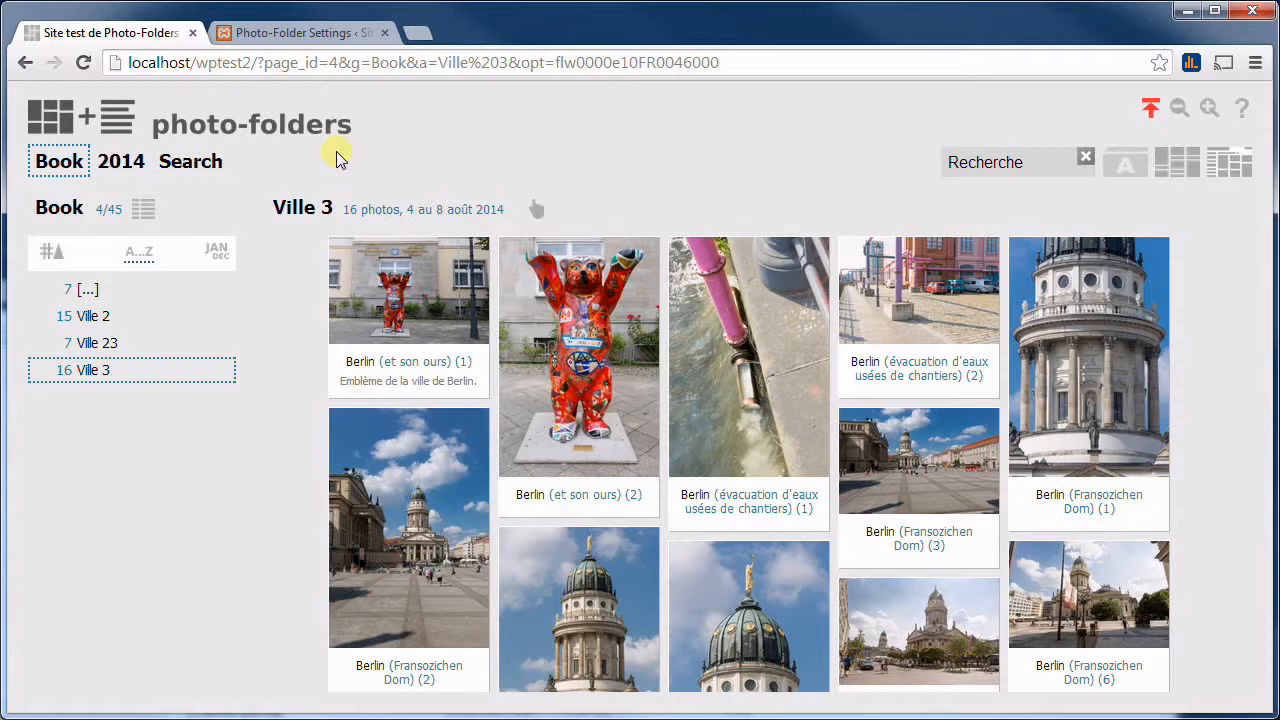
Export the album and image description text files from the statistics and tools window and download the ZIP file
{"action": "left_click", "coordinate": [276, 129]}
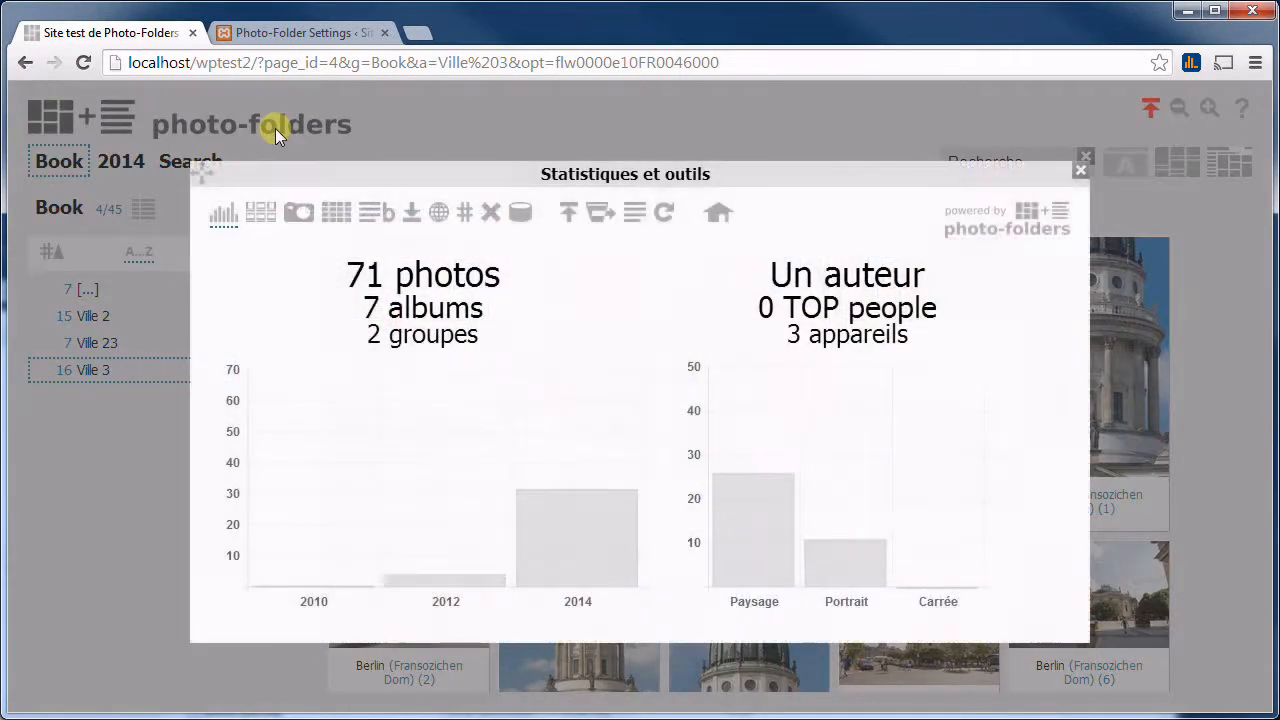
{"action": "left_click", "coordinate": [636, 213]}
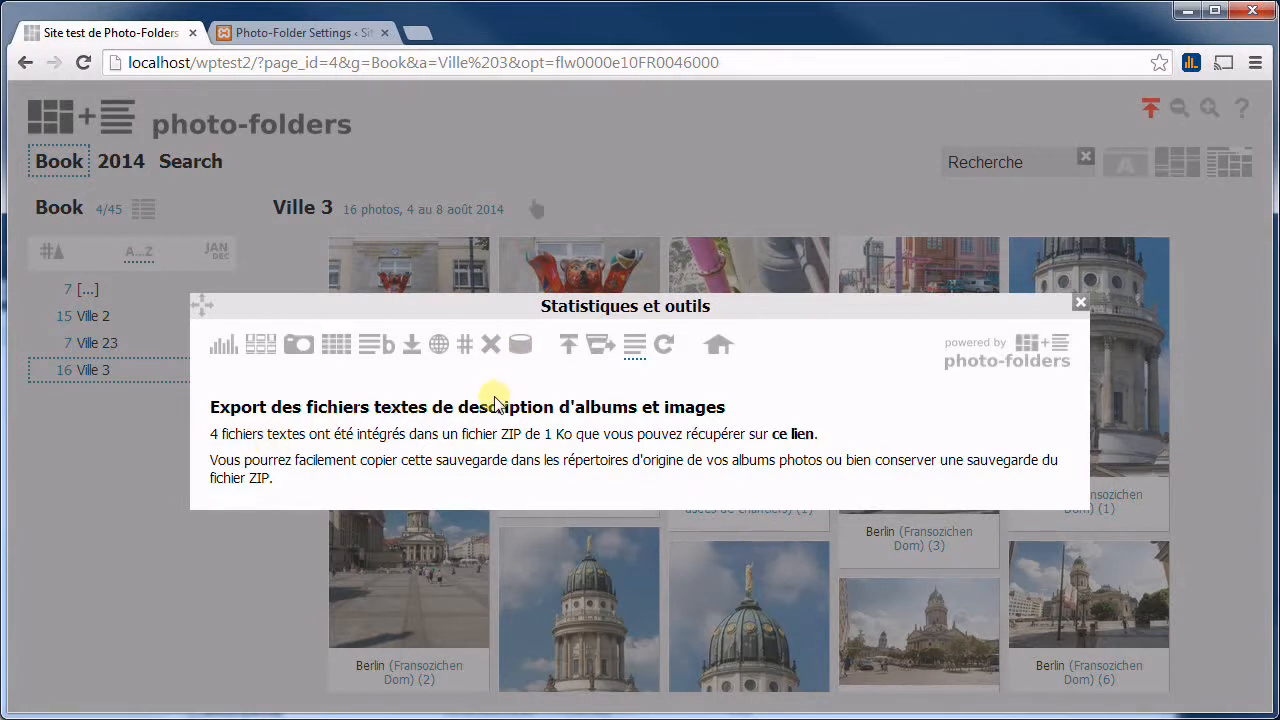
{"action": "left_click", "coordinate": [793, 438]}
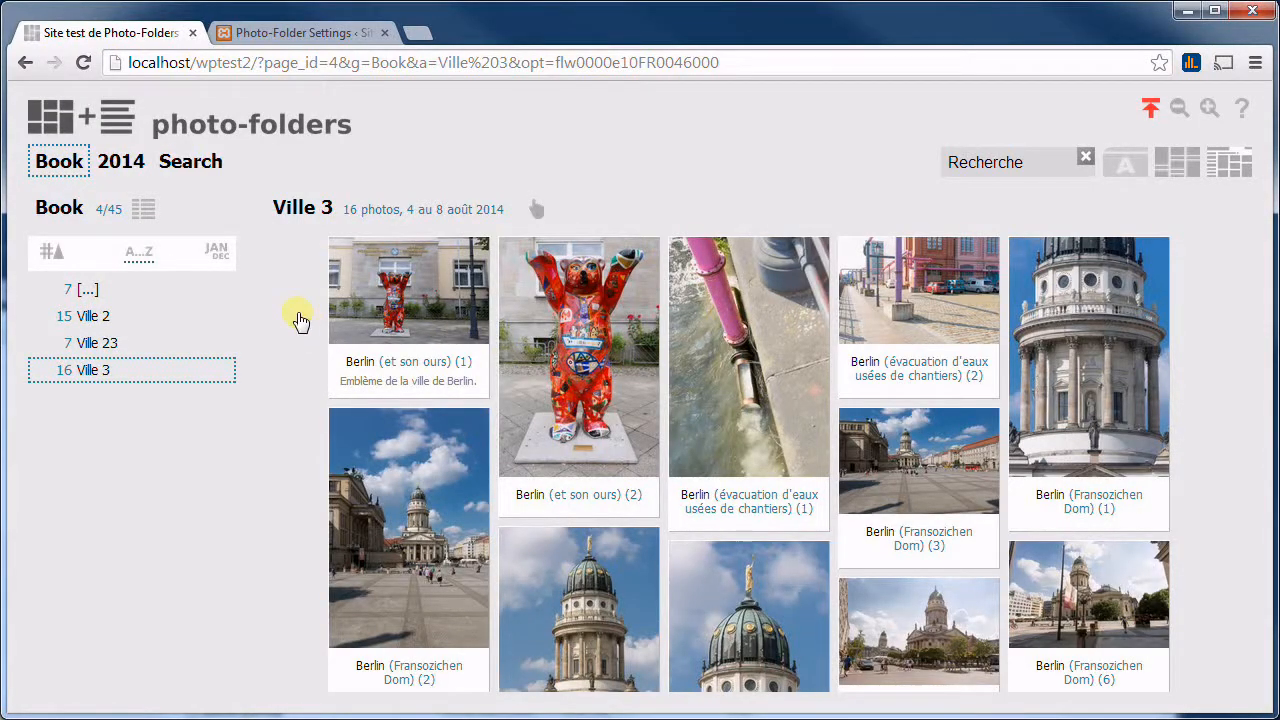
{"action": "left_click", "coordinate": [70, 210]}
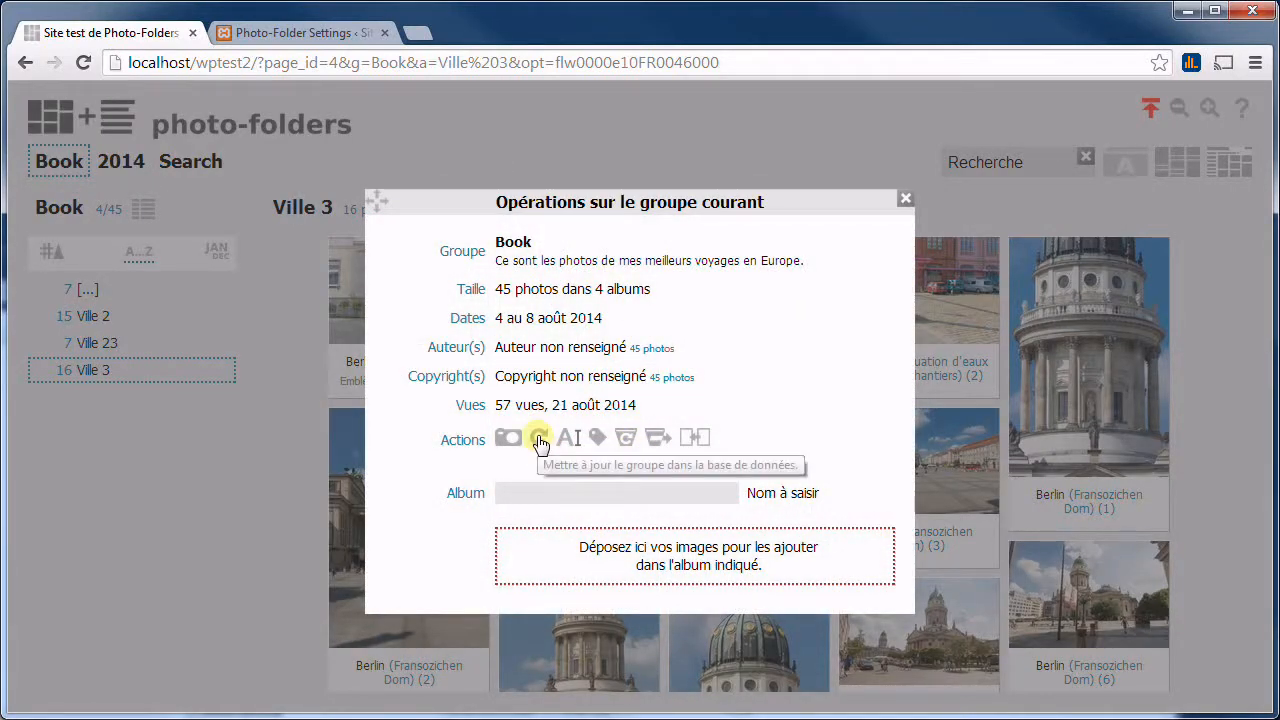
{"action": "left_click", "coordinate": [627, 441]}
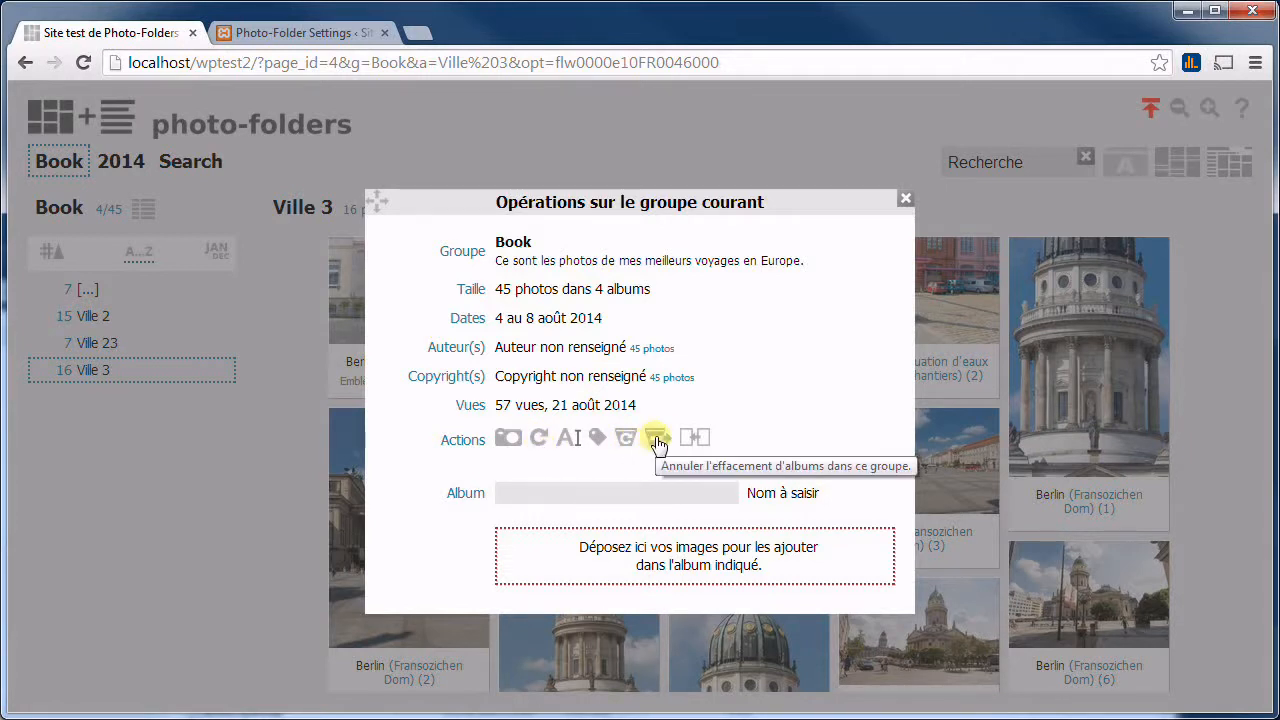
{"action": "left_click", "coordinate": [694, 437]}
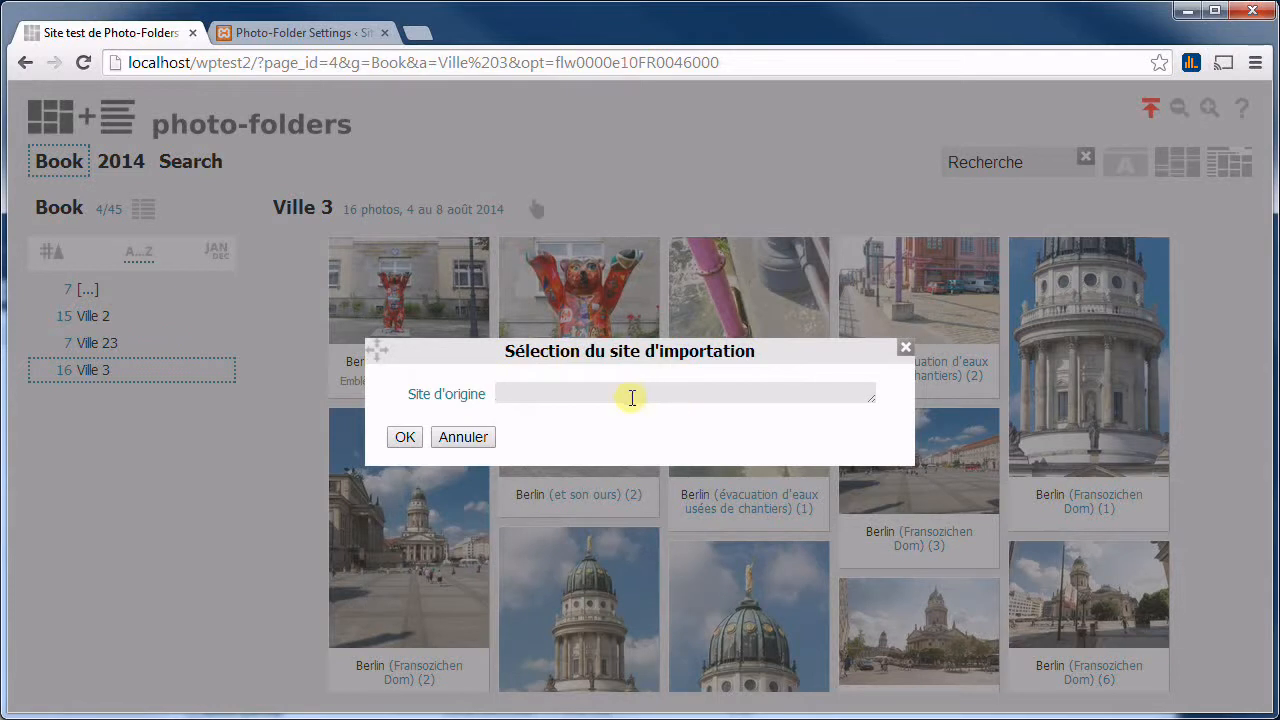
{"action": "left_click", "coordinate": [632, 397]}
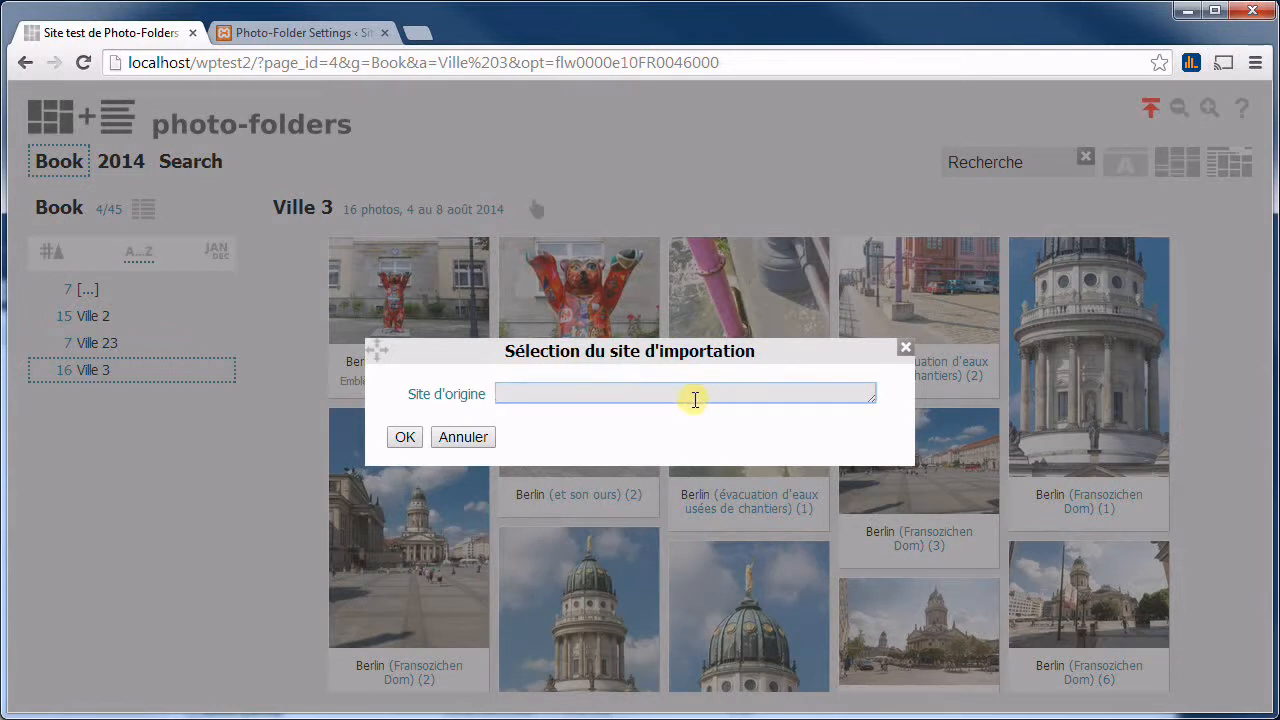
{"action": "left_click", "coordinate": [250, 63]}
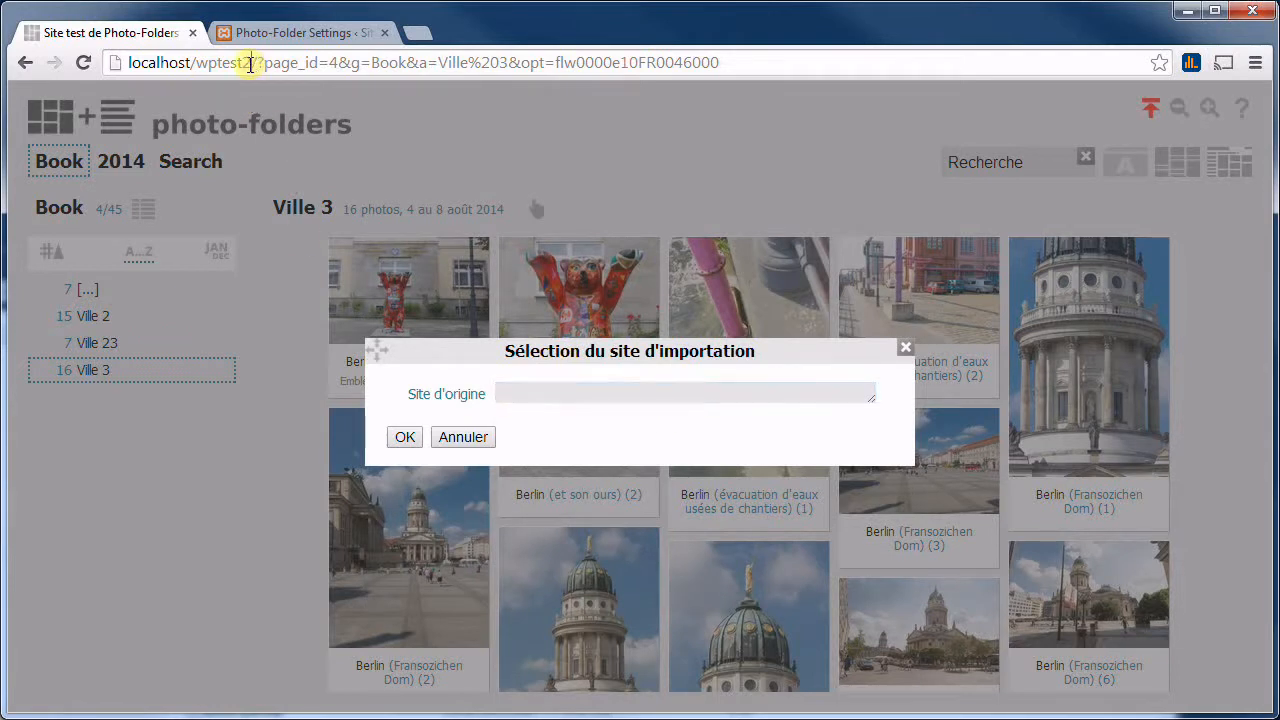
{"action": "left_click_drag", "start_coordinate": [250, 63], "coordinate": [115, 61]}
{"action": "key", "text": "ctrl+c"}
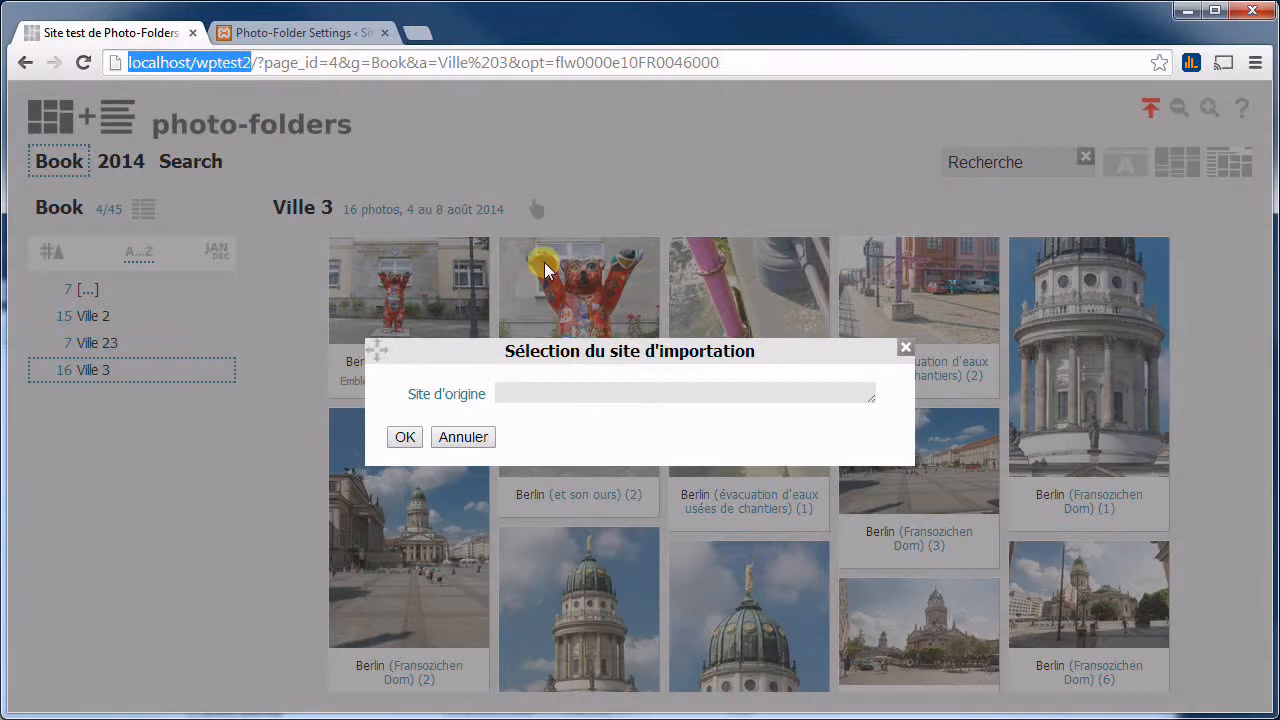
{"action": "left_click", "coordinate": [706, 391]}
{"action": "key", "text": "ctrl+v"}
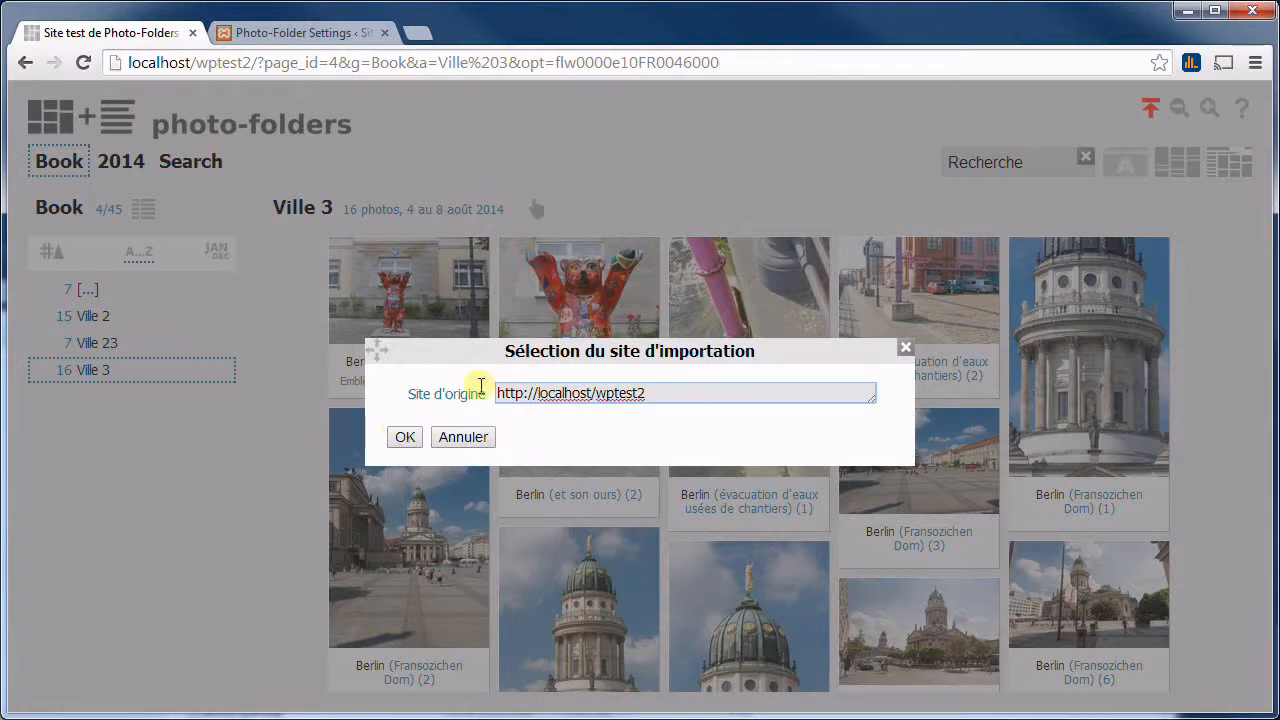
{"action": "left_click", "coordinate": [408, 441]}
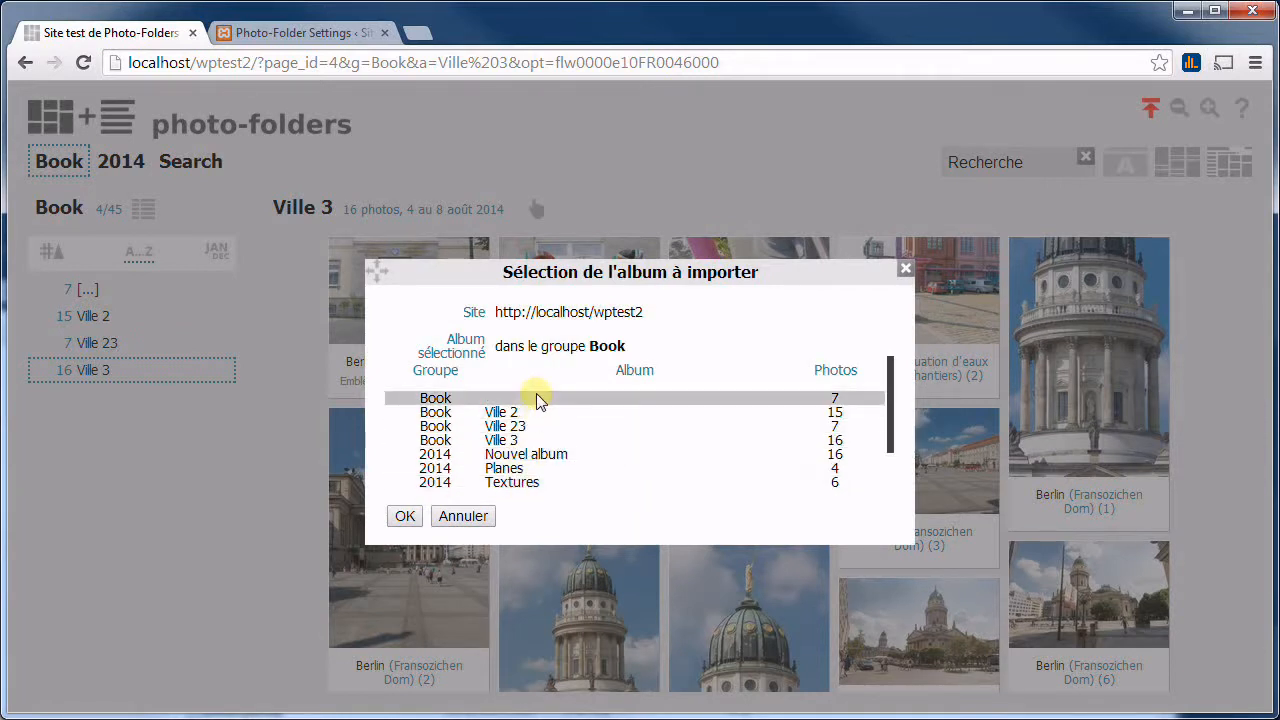
Choose the Ville 3 album of the Book group for import and look through its photos
{"action": "left_click", "coordinate": [533, 443]}
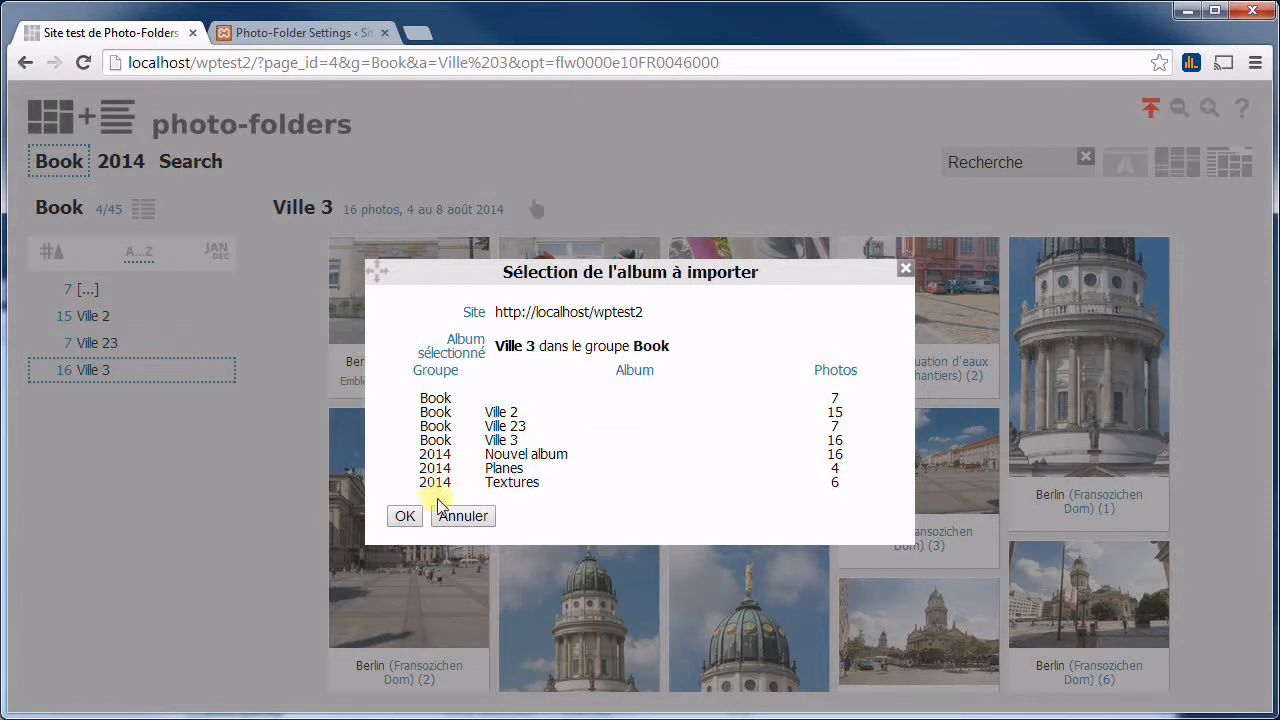
{"action": "left_click", "coordinate": [405, 516]}
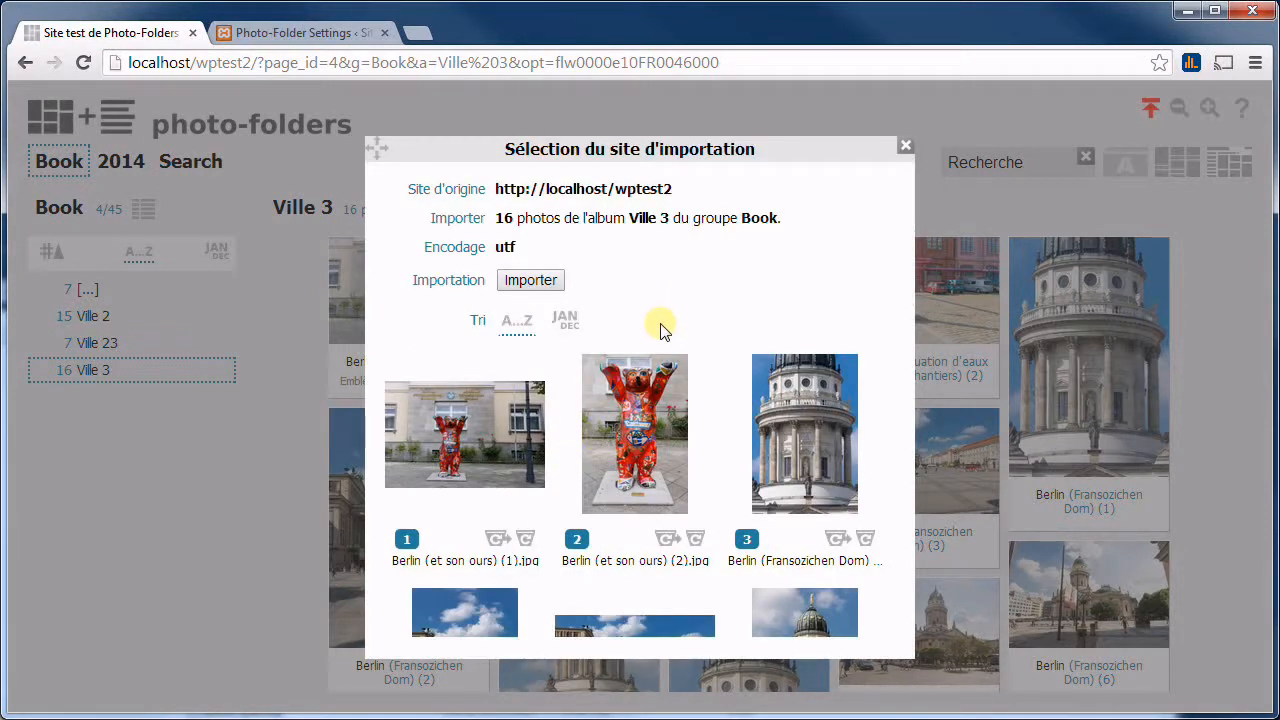
{"action": "scroll", "coordinate": [658, 360], "scroll_direction": "down", "scroll_amount": 7}
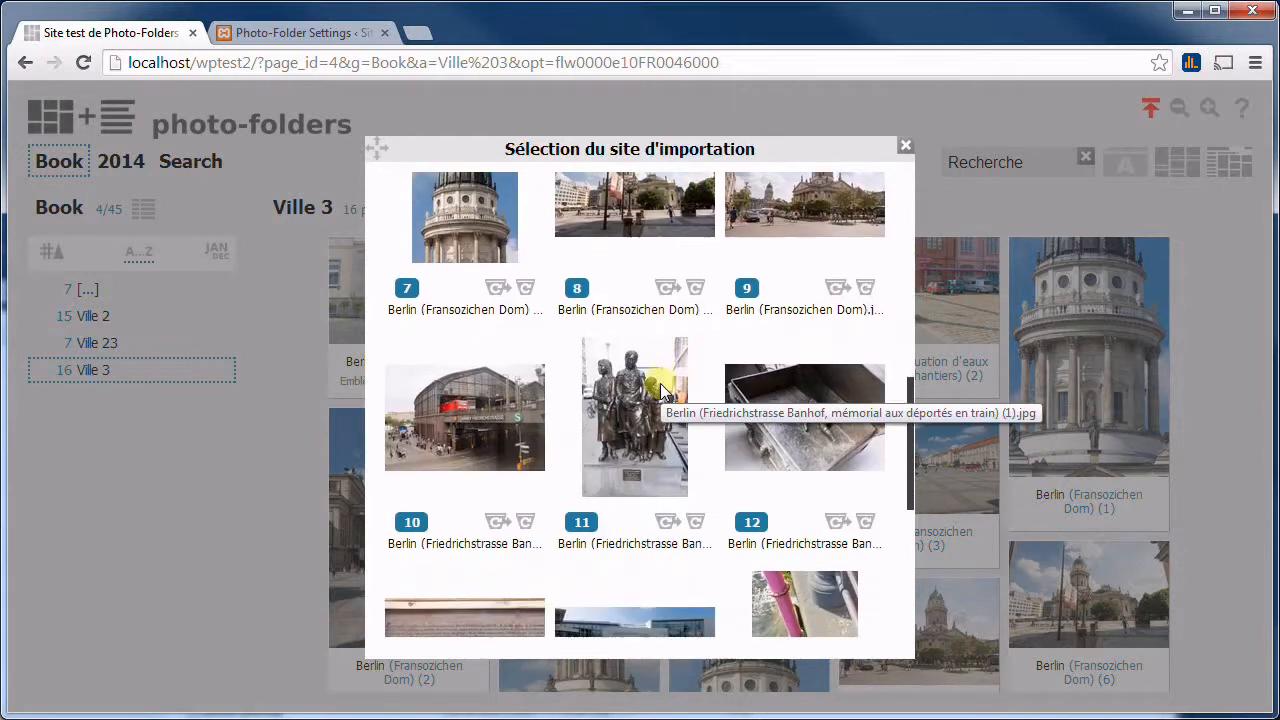
{"action": "scroll", "coordinate": [660, 390], "scroll_direction": "down", "scroll_amount": 4}
{"action": "scroll", "coordinate": [660, 390], "scroll_direction": "up", "scroll_amount": 11}
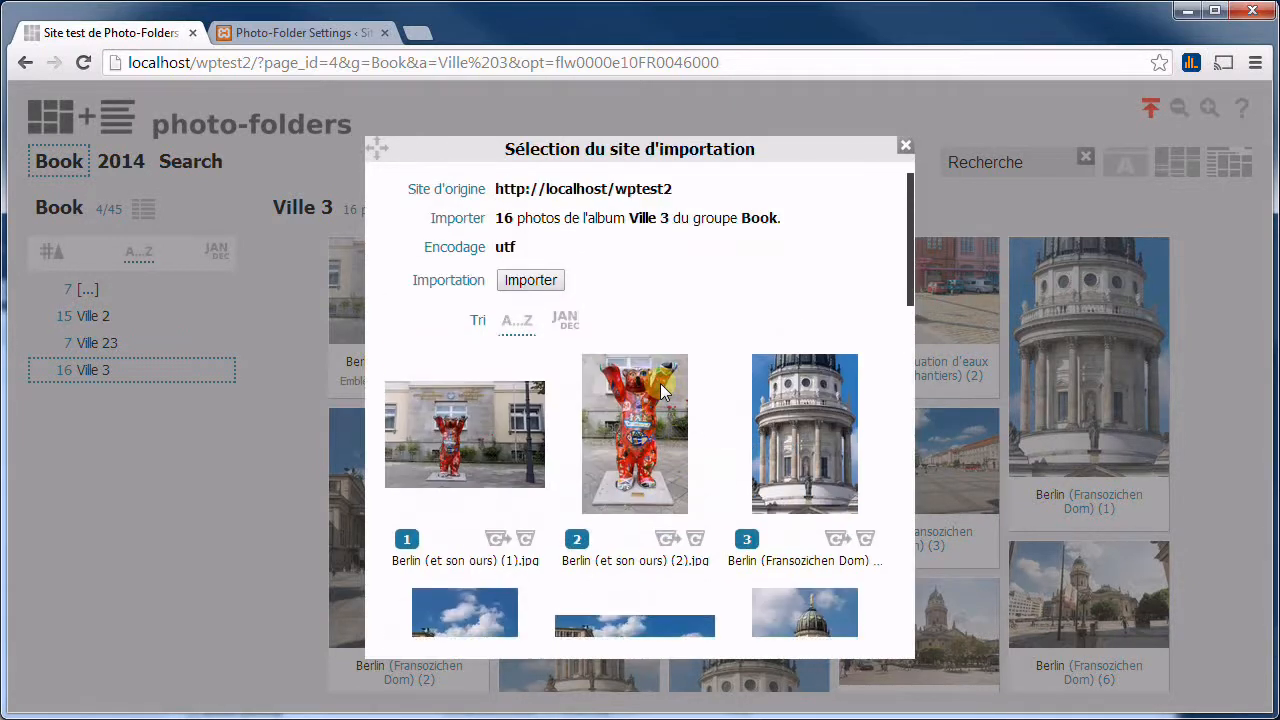
Exclude the Berlin (et son ours) (2) photo and the first Friedrichstrasse Banhof memorial photo from the import list
{"action": "left_click", "coordinate": [696, 541]}
{"action": "scroll", "coordinate": [690, 455], "scroll_direction": "down", "scroll_amount": 3}
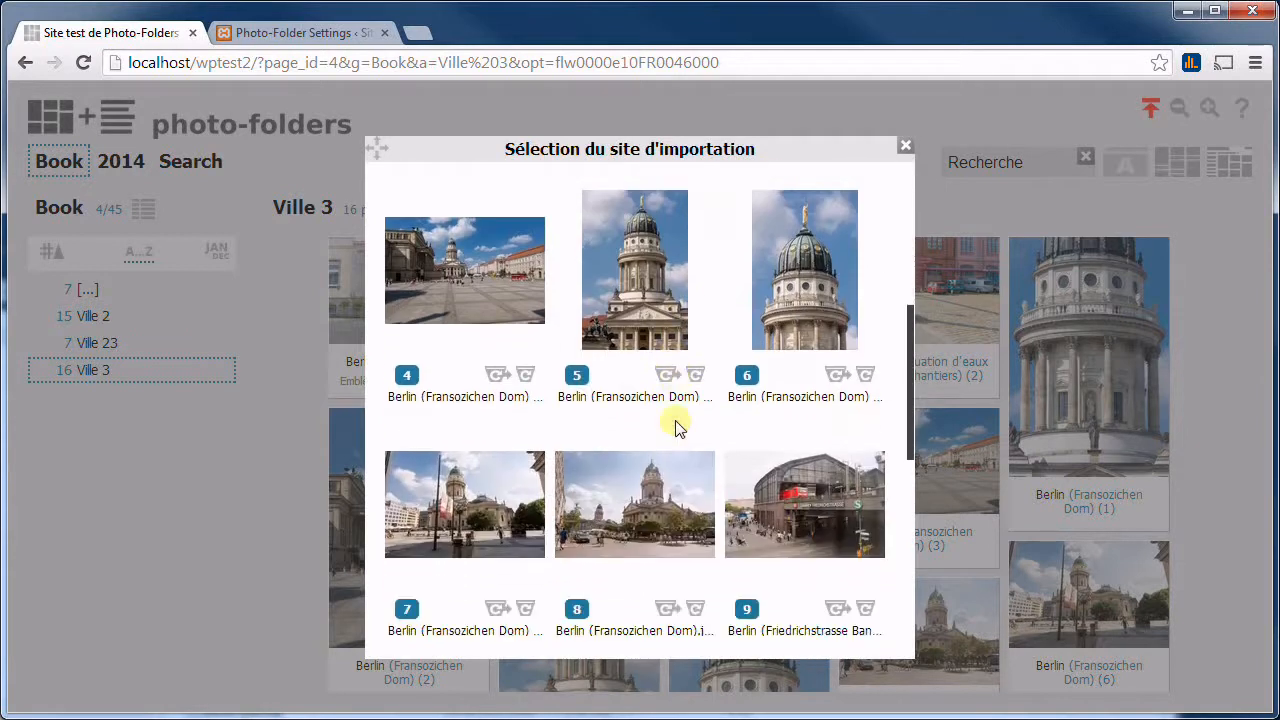
{"action": "scroll", "coordinate": [675, 427], "scroll_direction": "down", "scroll_amount": 2}
{"action": "scroll", "coordinate": [675, 427], "scroll_direction": "down", "scroll_amount": 2}
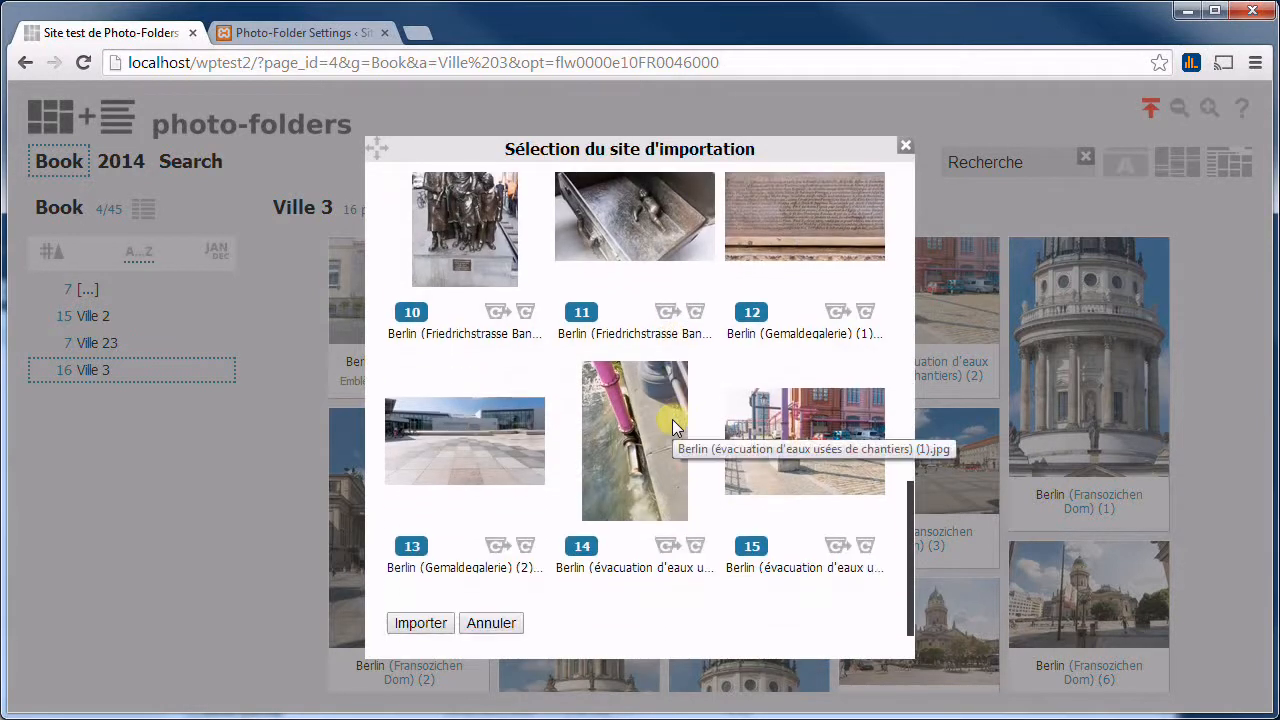
{"action": "left_click", "coordinate": [523, 312]}
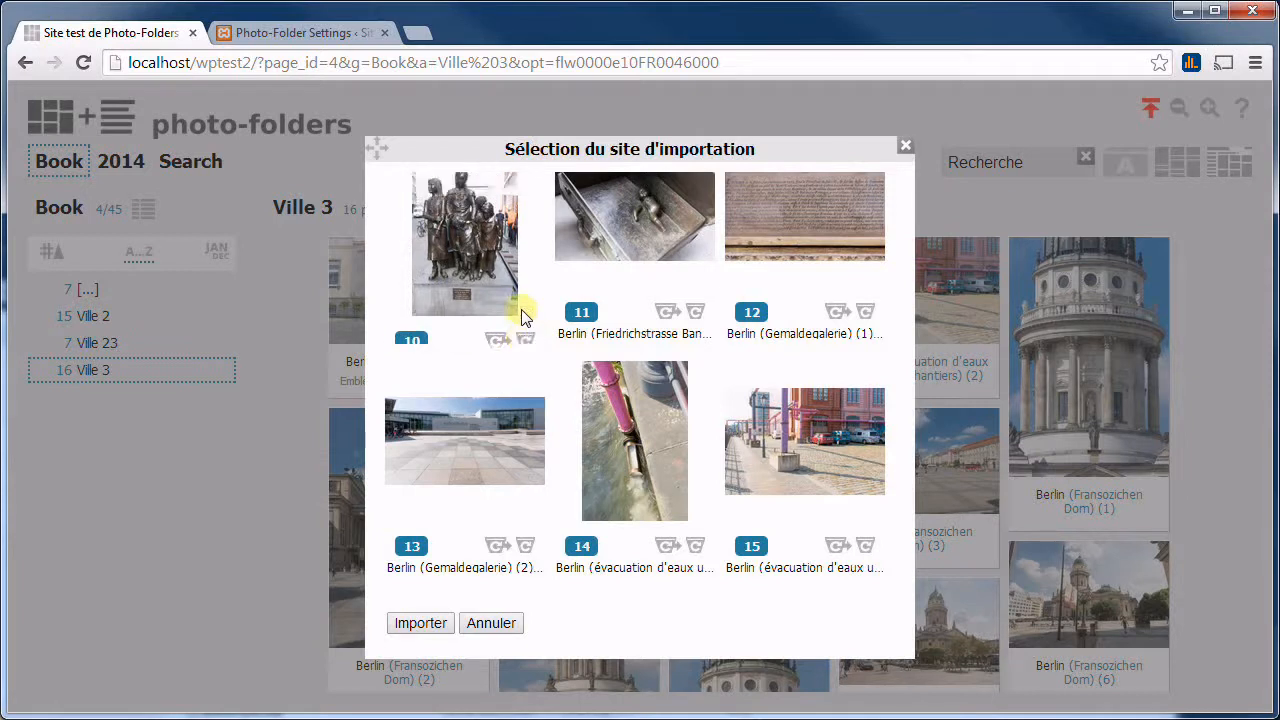
{"action": "scroll", "coordinate": [654, 409], "scroll_direction": "up", "scroll_amount": 6}
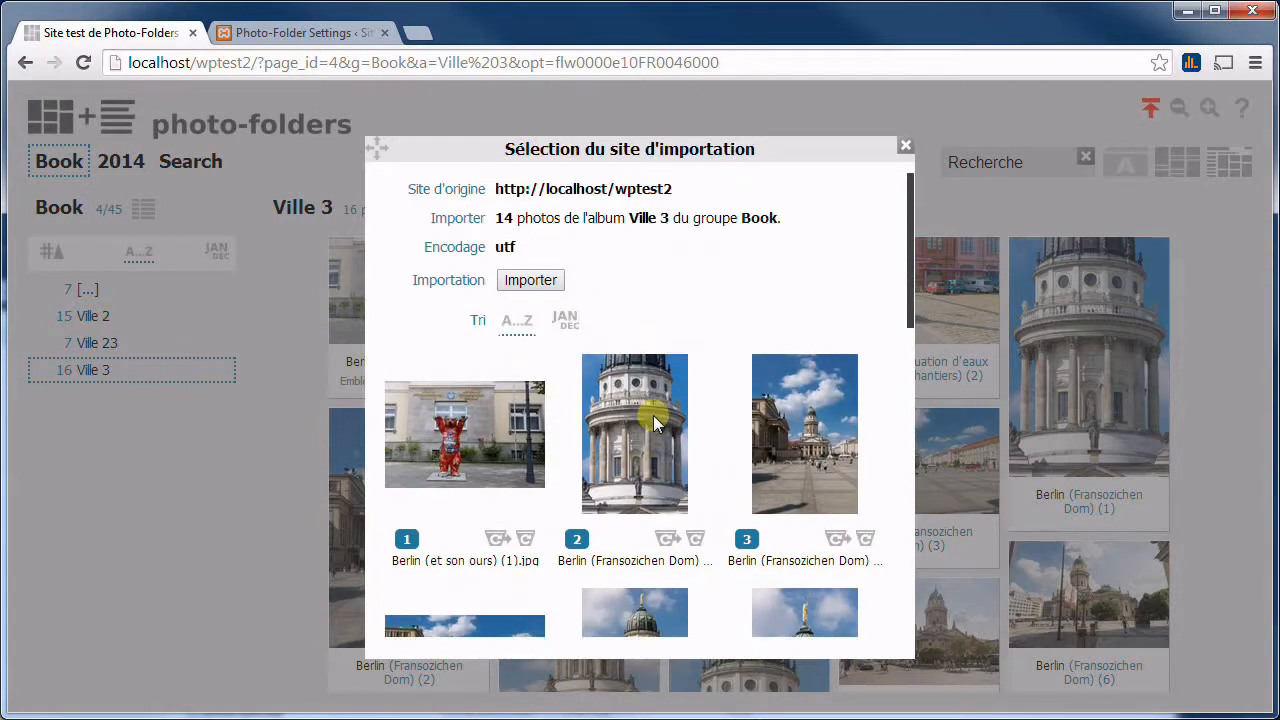
Sort the import list by descending date and import only the first five photos, leaving out the sixth and all that follow
{"action": "left_click", "coordinate": [564, 326]}
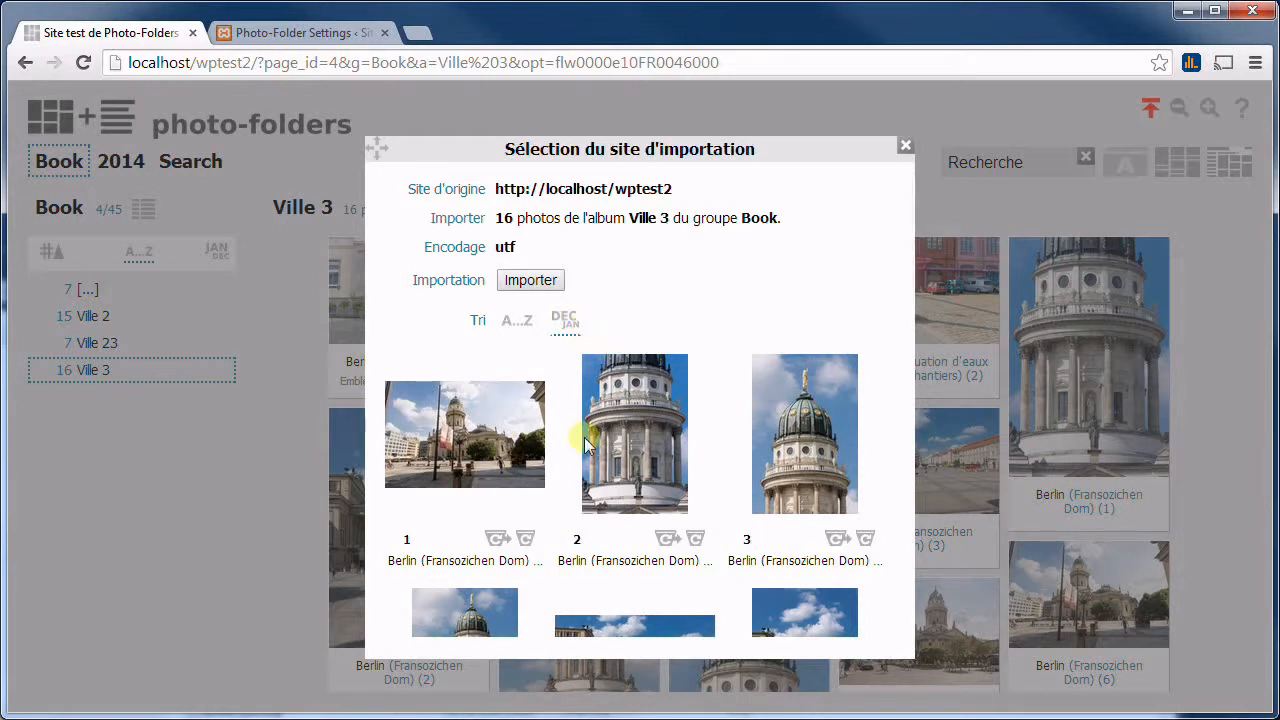
{"action": "scroll", "coordinate": [722, 430], "scroll_direction": "down", "scroll_amount": 4}
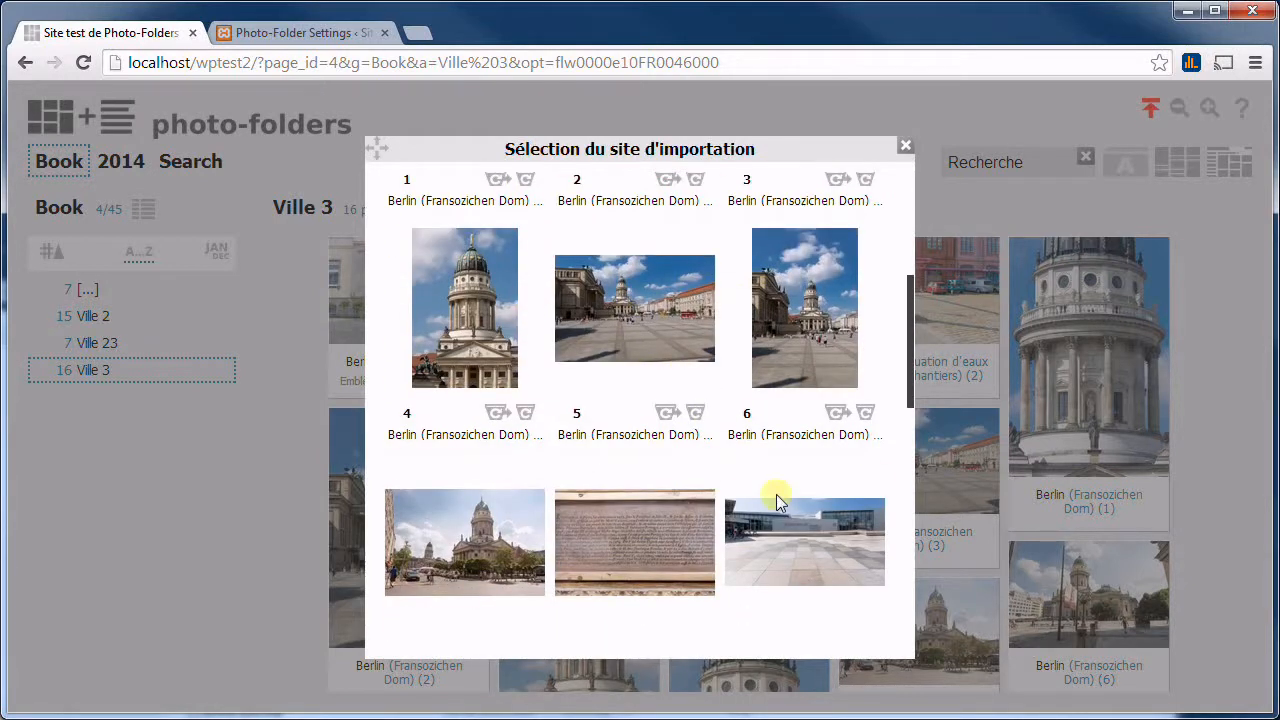
{"action": "left_click", "coordinate": [836, 418]}
{"action": "scroll", "coordinate": [766, 377], "scroll_direction": "up", "scroll_amount": 3}
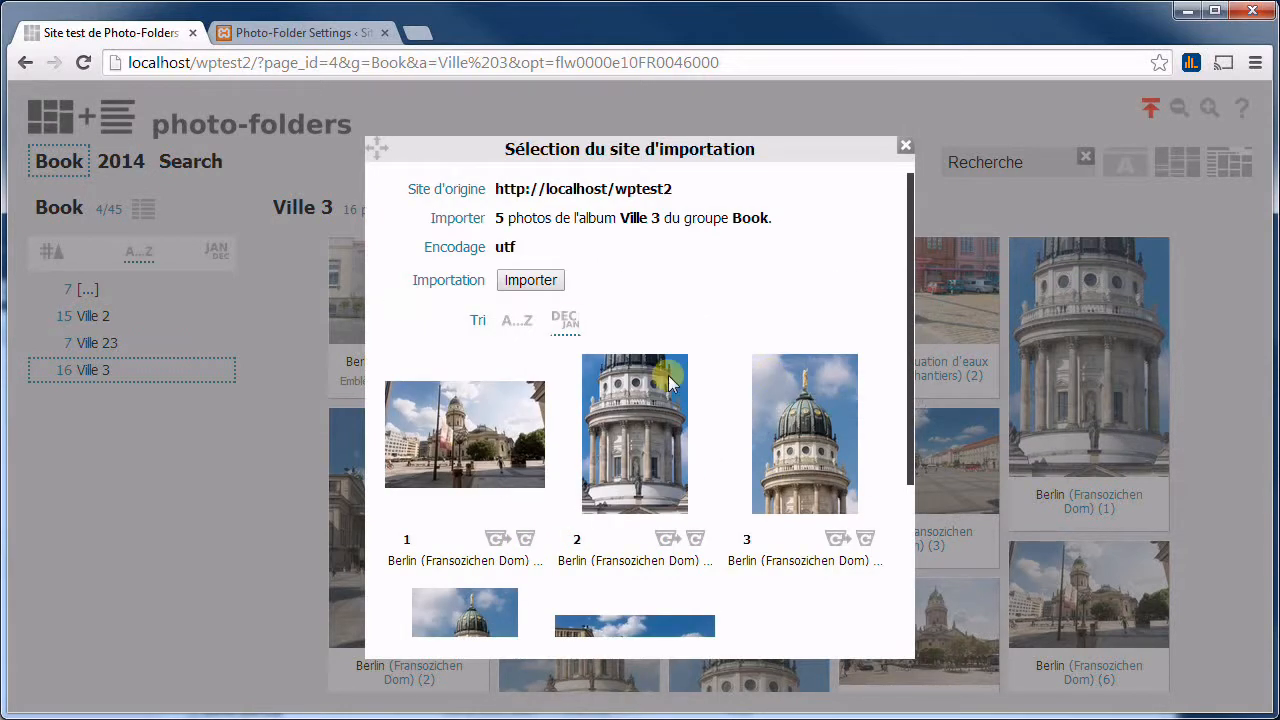
{"action": "left_click", "coordinate": [528, 281]}
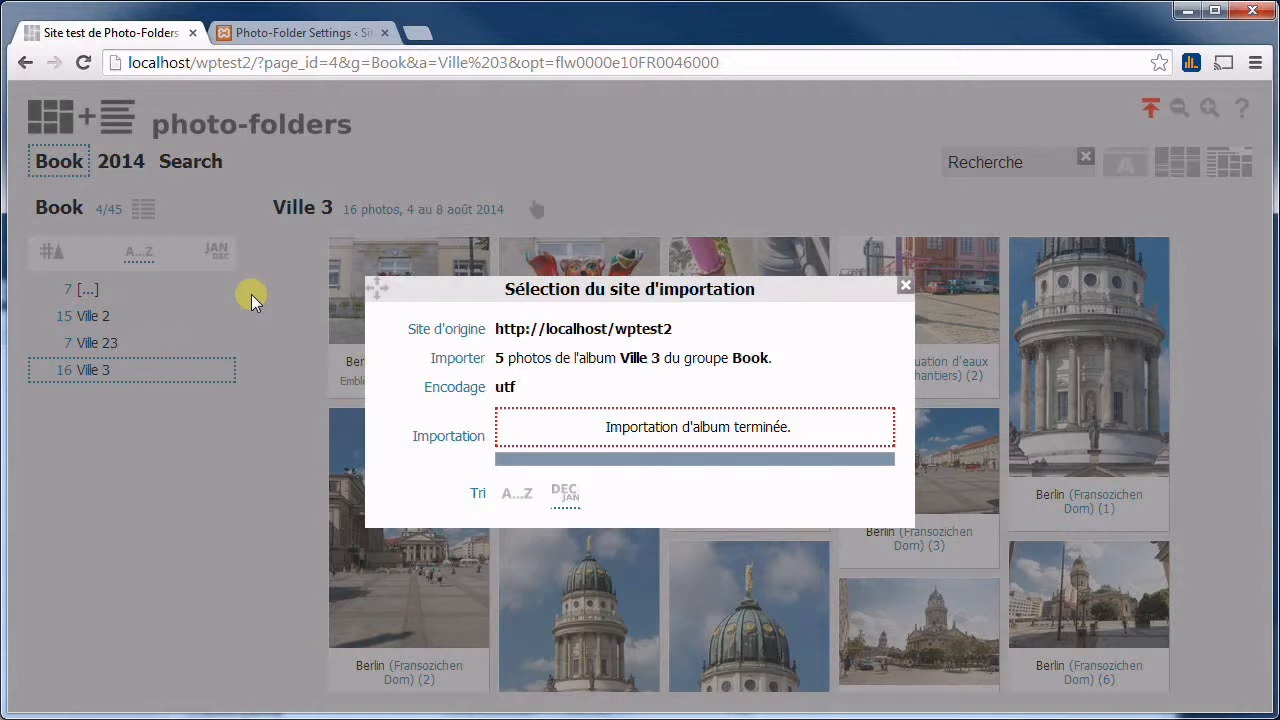
{"action": "left_click", "coordinate": [283, 277]}
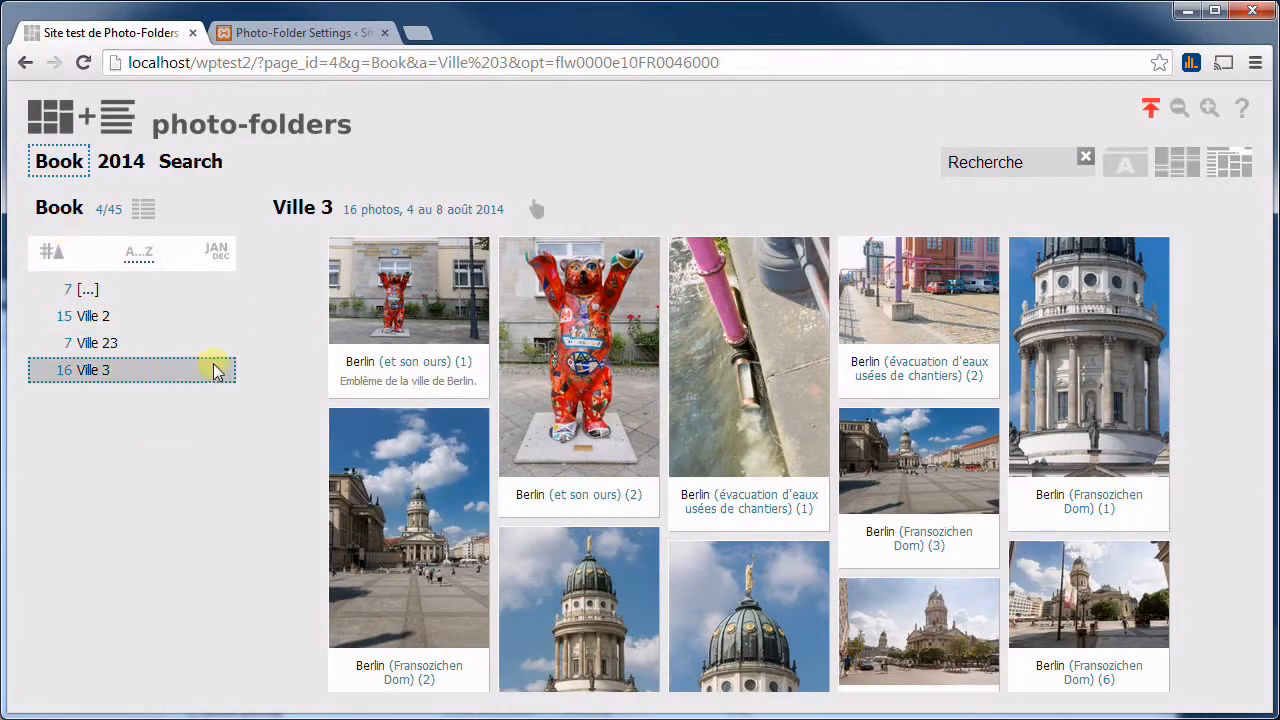
Duplicate the Ville 3 album within the Book group and dismiss the result window
{"action": "mouse_move", "coordinate": [613, 333]}
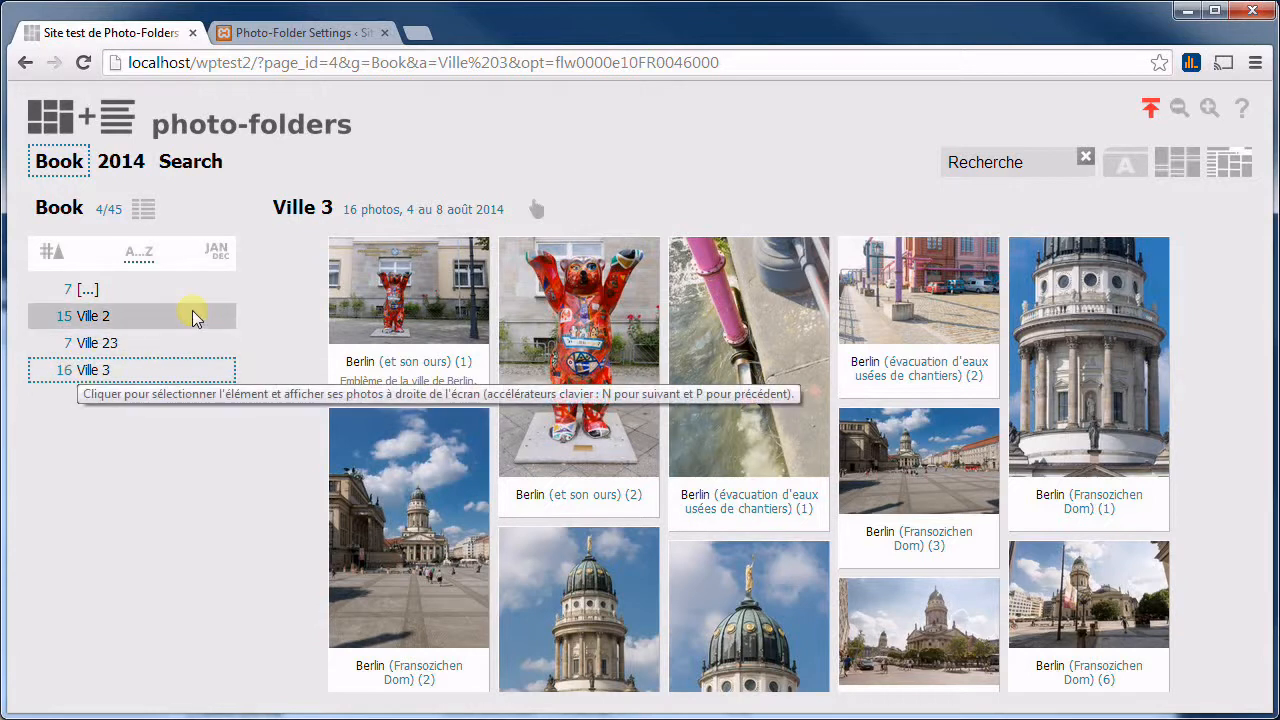
{"action": "left_click", "coordinate": [59, 210]}
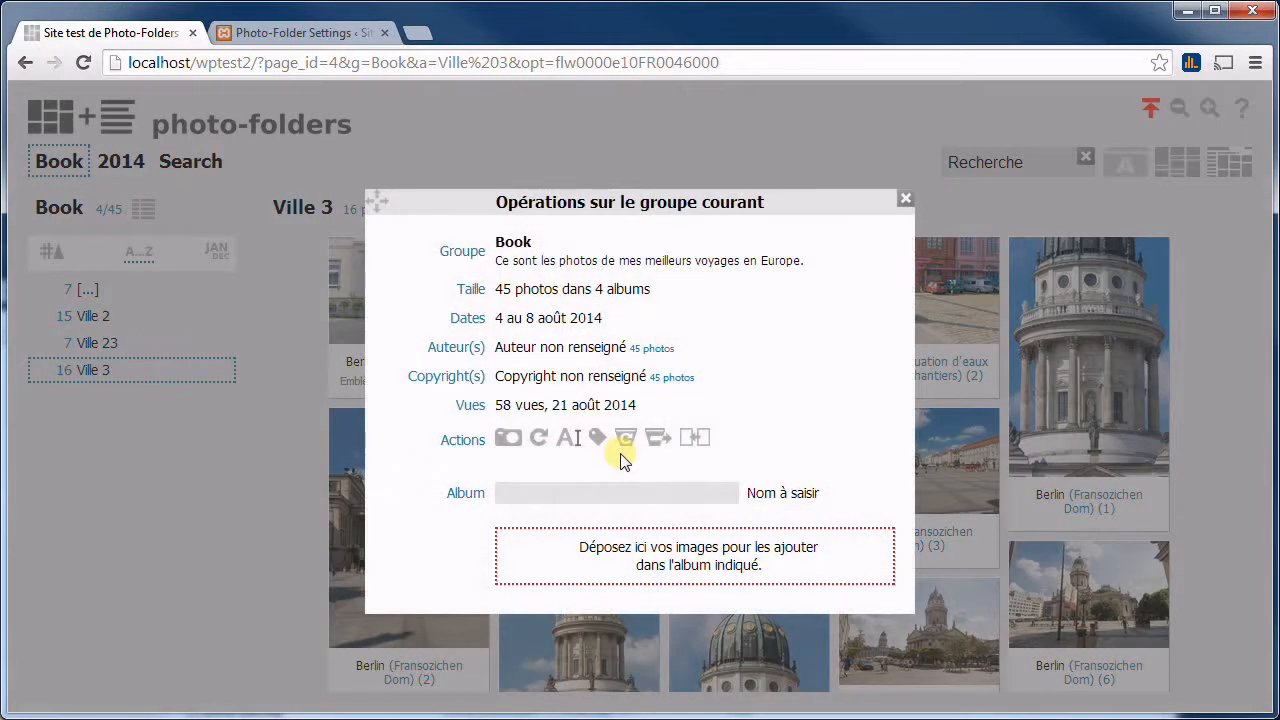
{"action": "left_click", "coordinate": [255, 360]}
{"action": "left_click", "coordinate": [290, 208]}
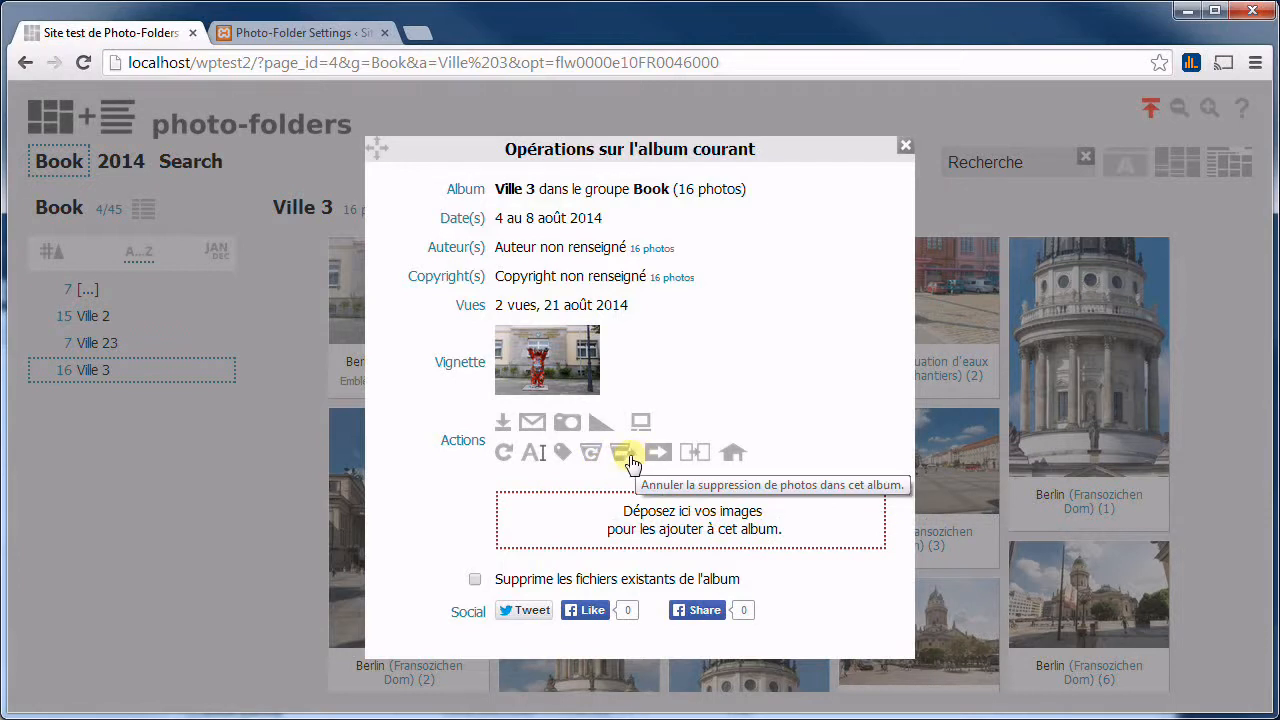
{"action": "left_click", "coordinate": [693, 456]}
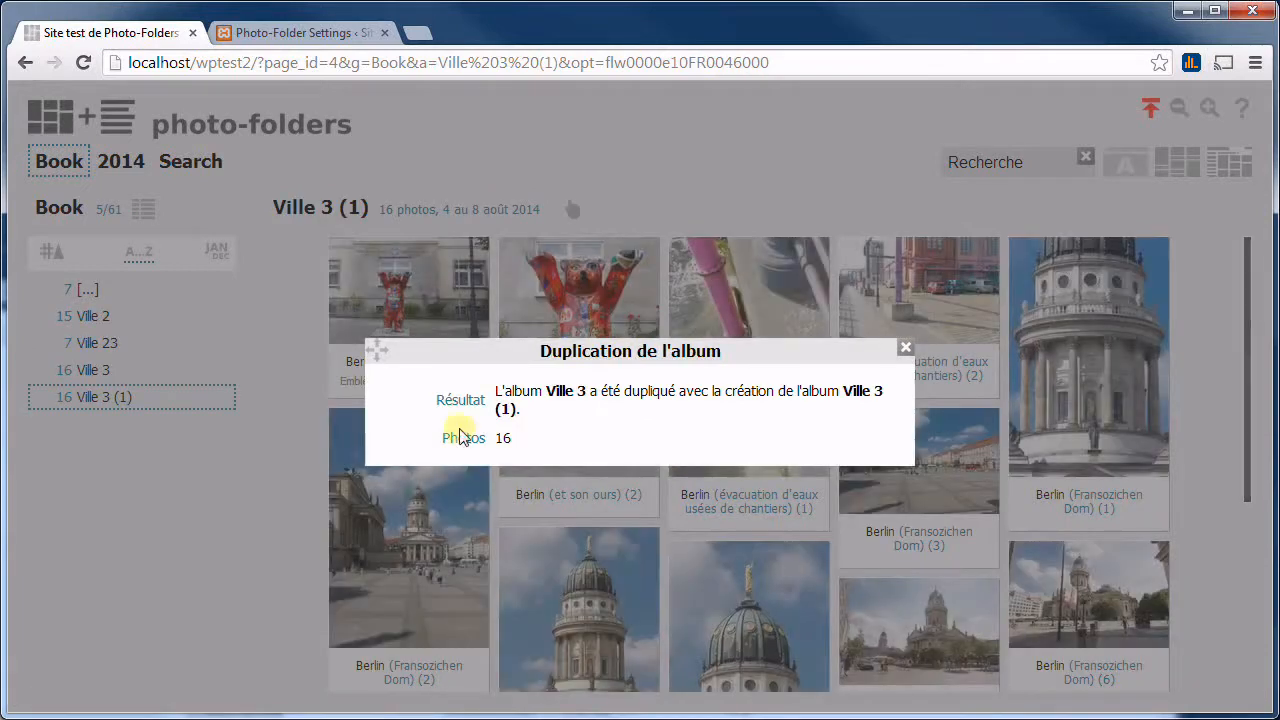
{"action": "left_click", "coordinate": [276, 320]}
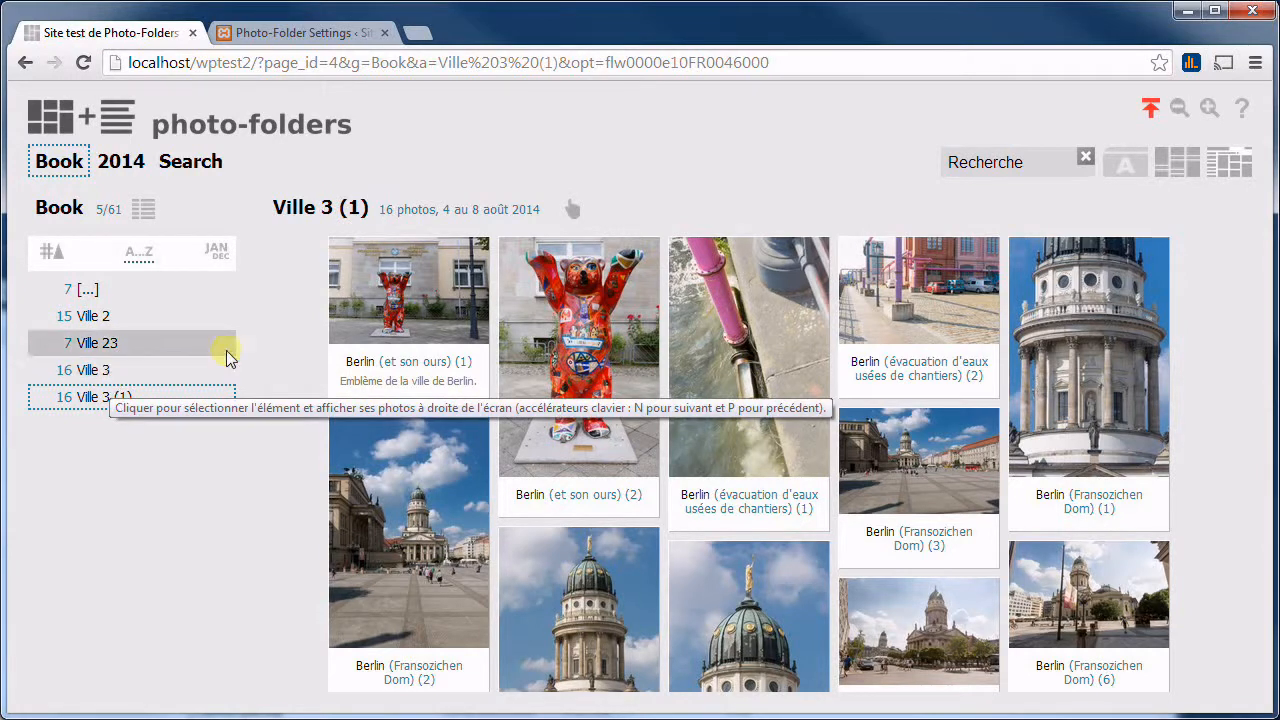
Select the first two Berlin (et son ours) and two évacuation d'eaux usées photos in the duplicated album, and clear the selection
{"action": "left_click", "coordinate": [426, 284]}
{"action": "left_click", "coordinate": [555, 293]}
{"action": "left_click", "coordinate": [720, 285]}
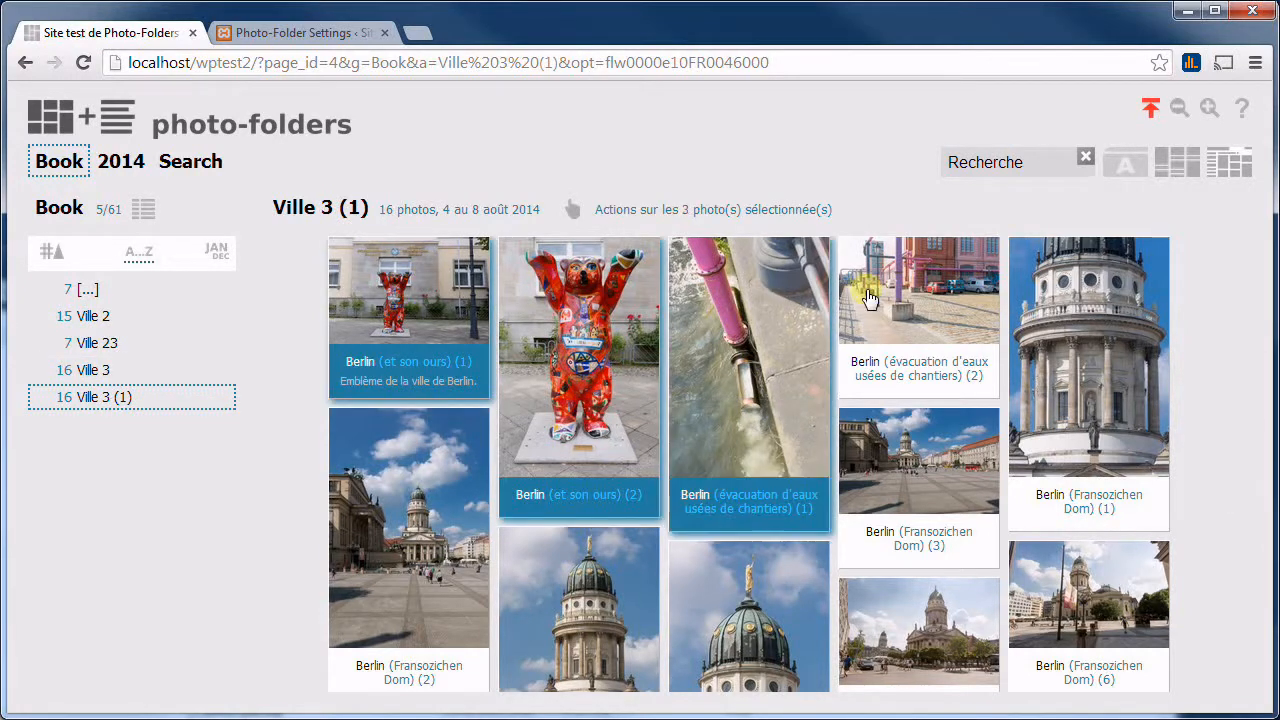
{"action": "left_click", "coordinate": [871, 271]}
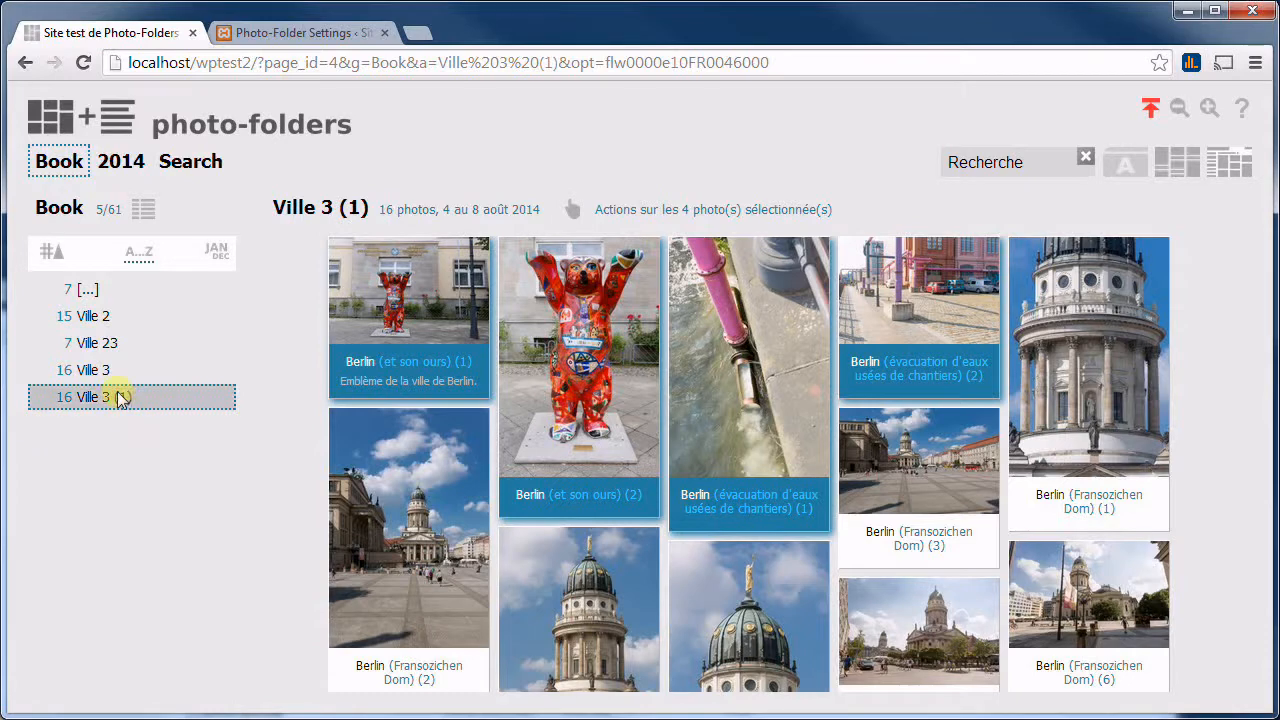
{"action": "left_click", "coordinate": [120, 397]}
Make the Ville 3 (1) album the application's default album at startup and dismiss the confirmation
{"action": "left_click", "coordinate": [320, 209]}
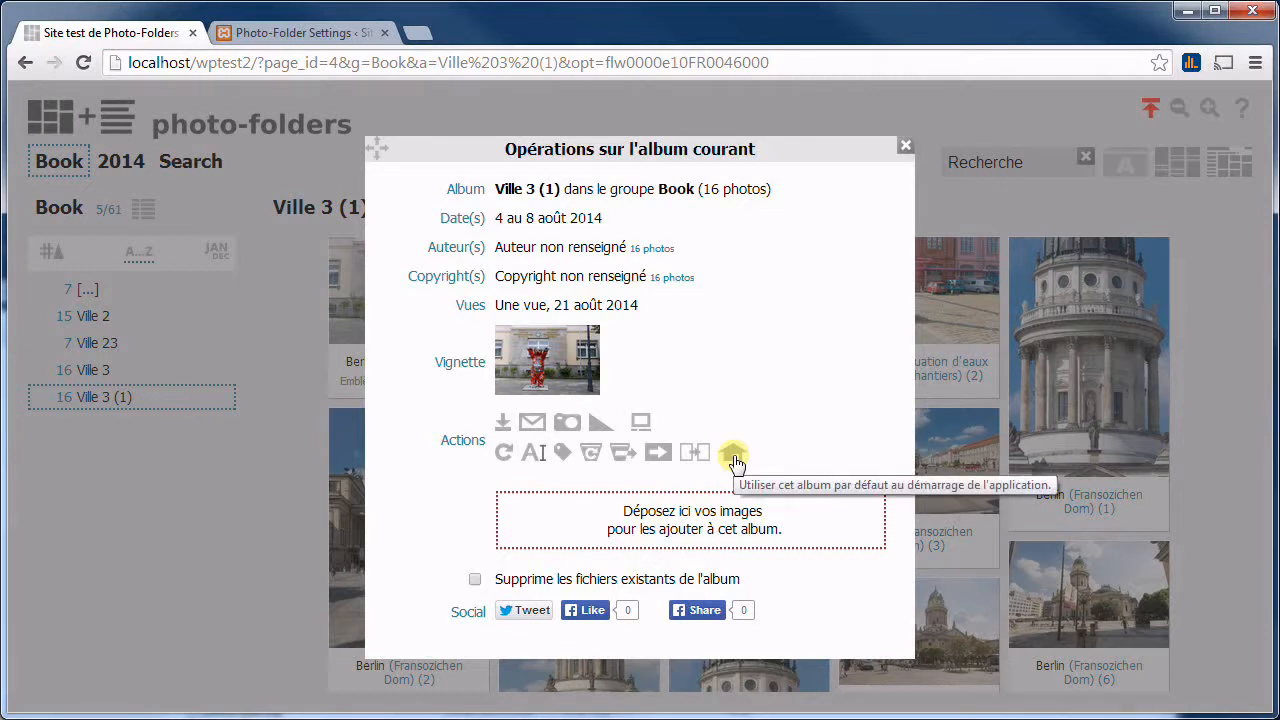
{"action": "left_click", "coordinate": [734, 457]}
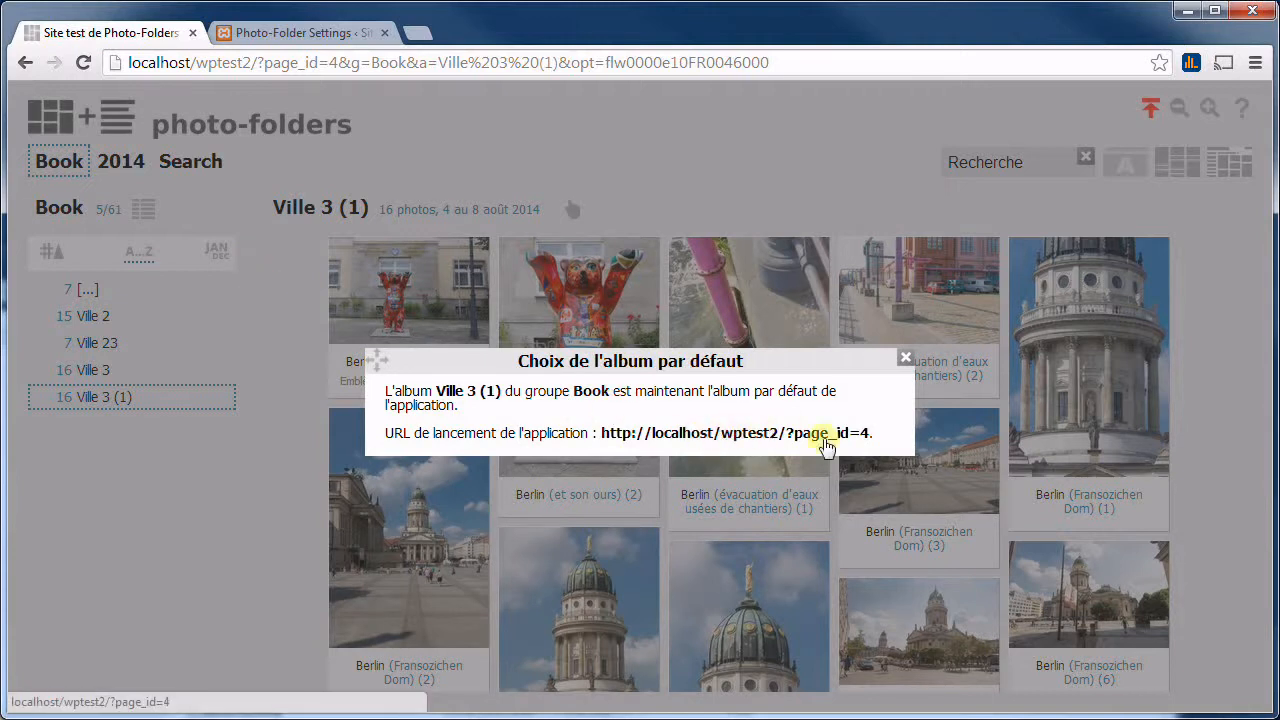
{"action": "left_click", "coordinate": [245, 247]}
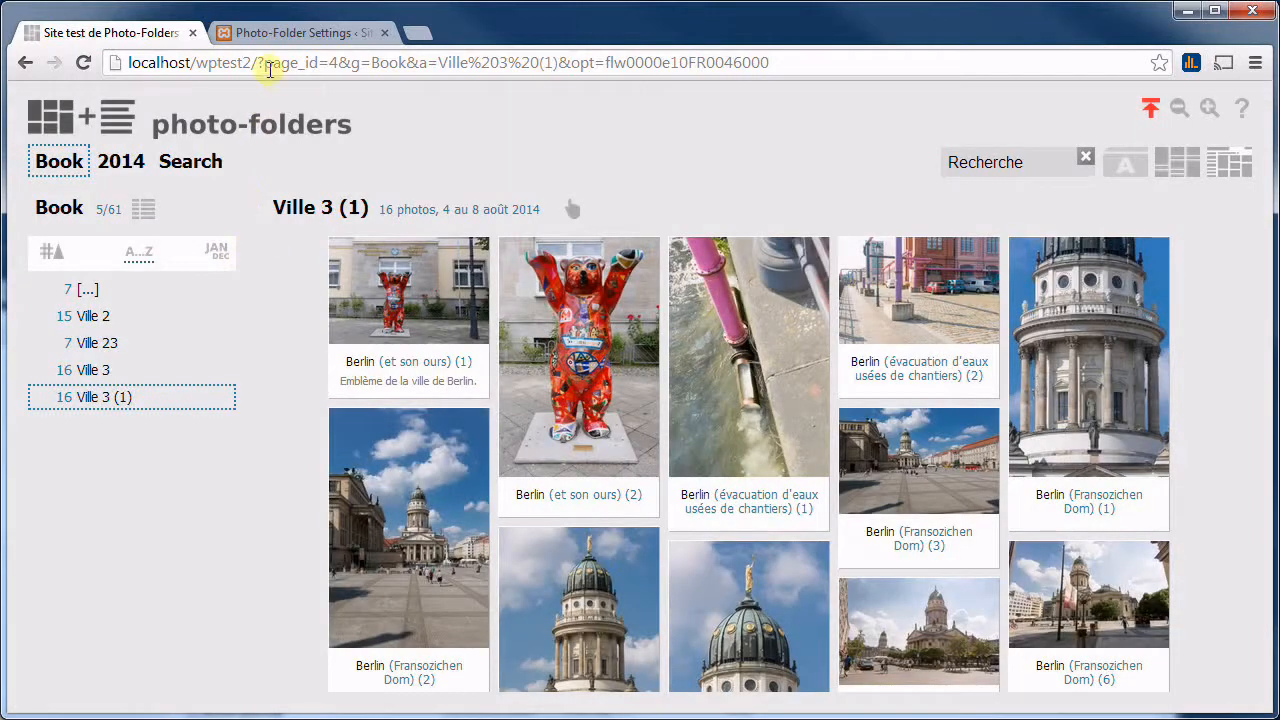
Load the application's launch address localhost/wptest2/?page_id=4 to check which album opens by default
{"action": "left_click_drag", "start_coordinate": [339, 63], "coordinate": [1045, 155]}
{"action": "key", "text": "BackSpace"}
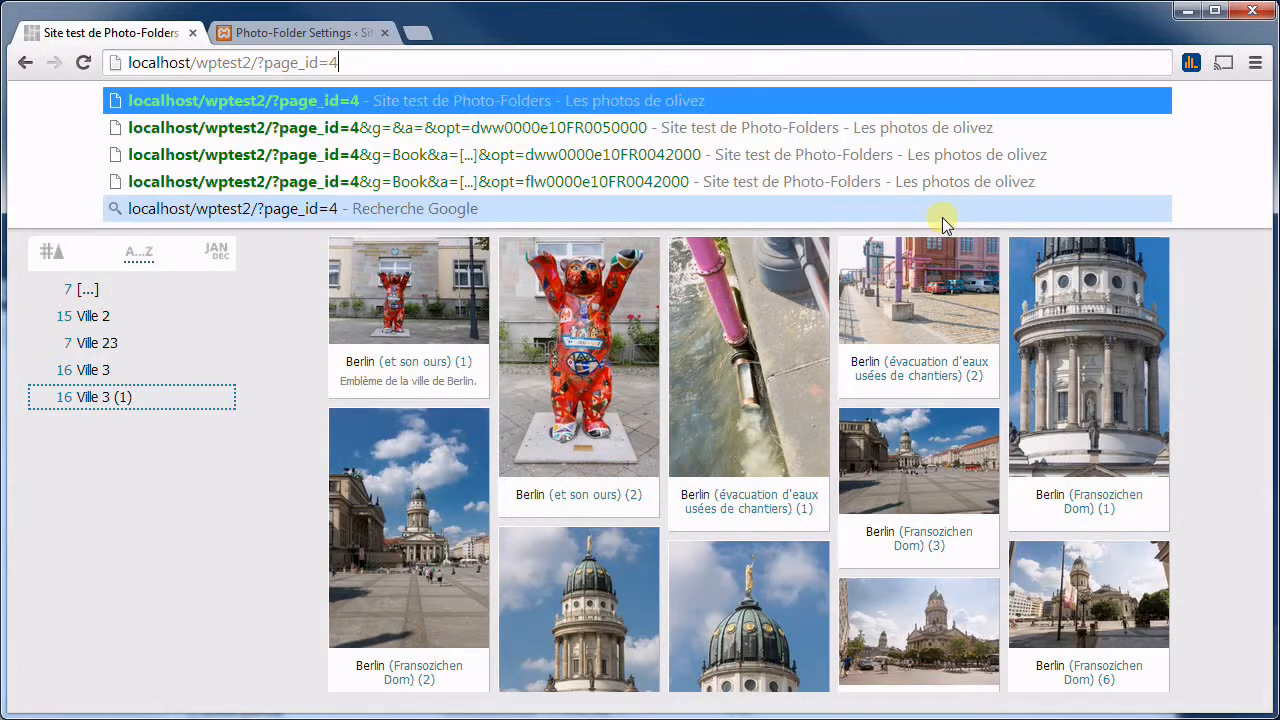
{"action": "key", "text": "Return"}
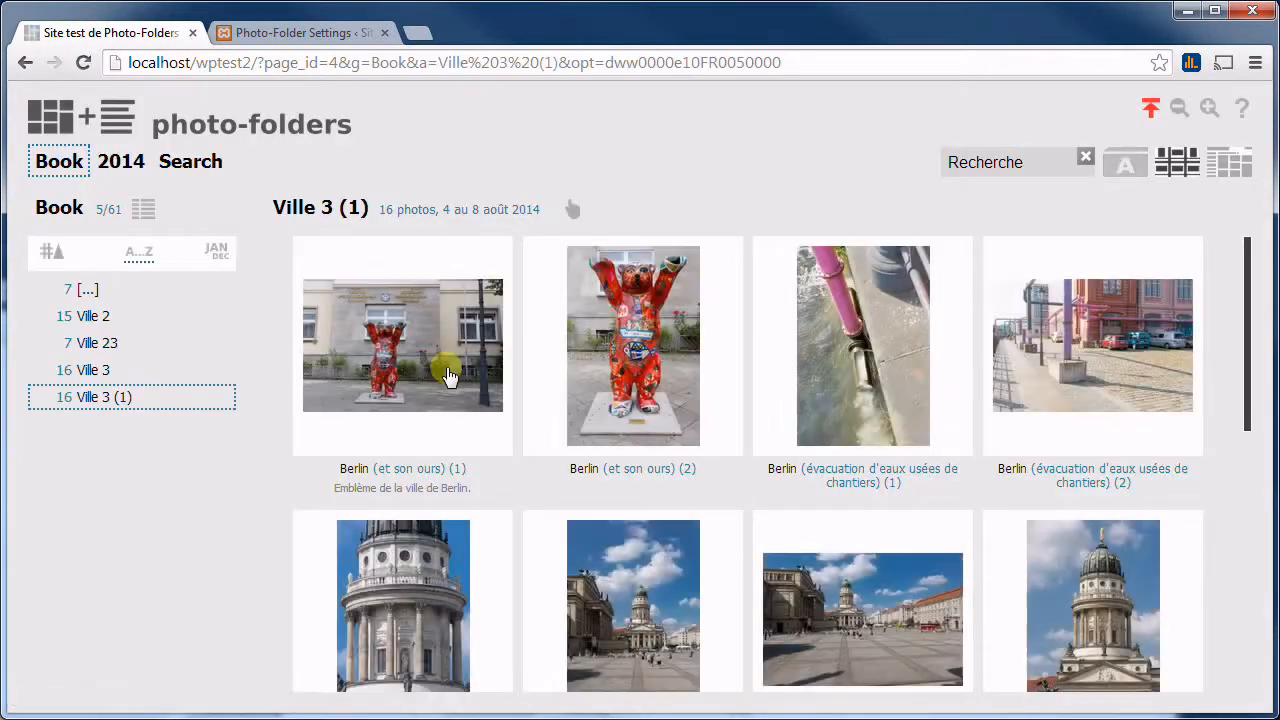
View the operations available for the Ville 3 (1) album and return to its thumbnails
{"action": "left_click", "coordinate": [315, 204]}
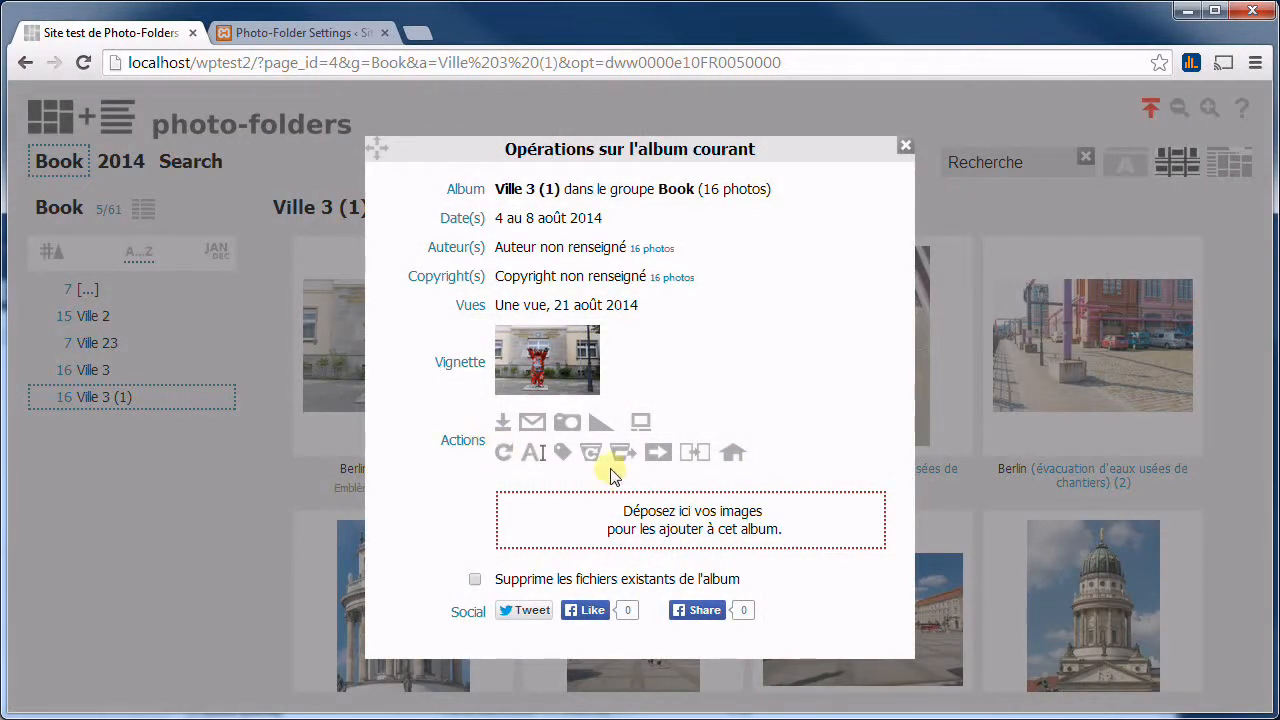
{"action": "left_click", "coordinate": [345, 208]}
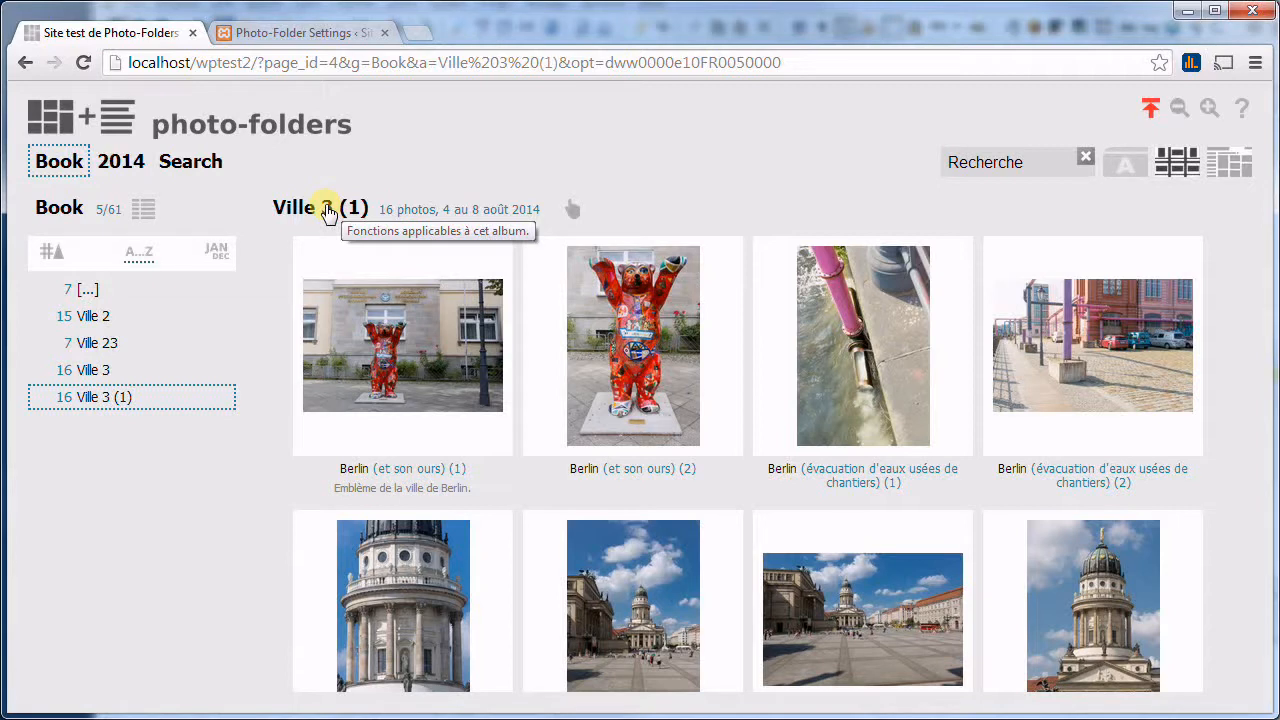
In the photo properties of the Ville 3 (1) album, enter the photographer's name followed by 4 as author and copyright, with the (c) prefix for copyright
{"action": "left_click", "coordinate": [321, 210]}
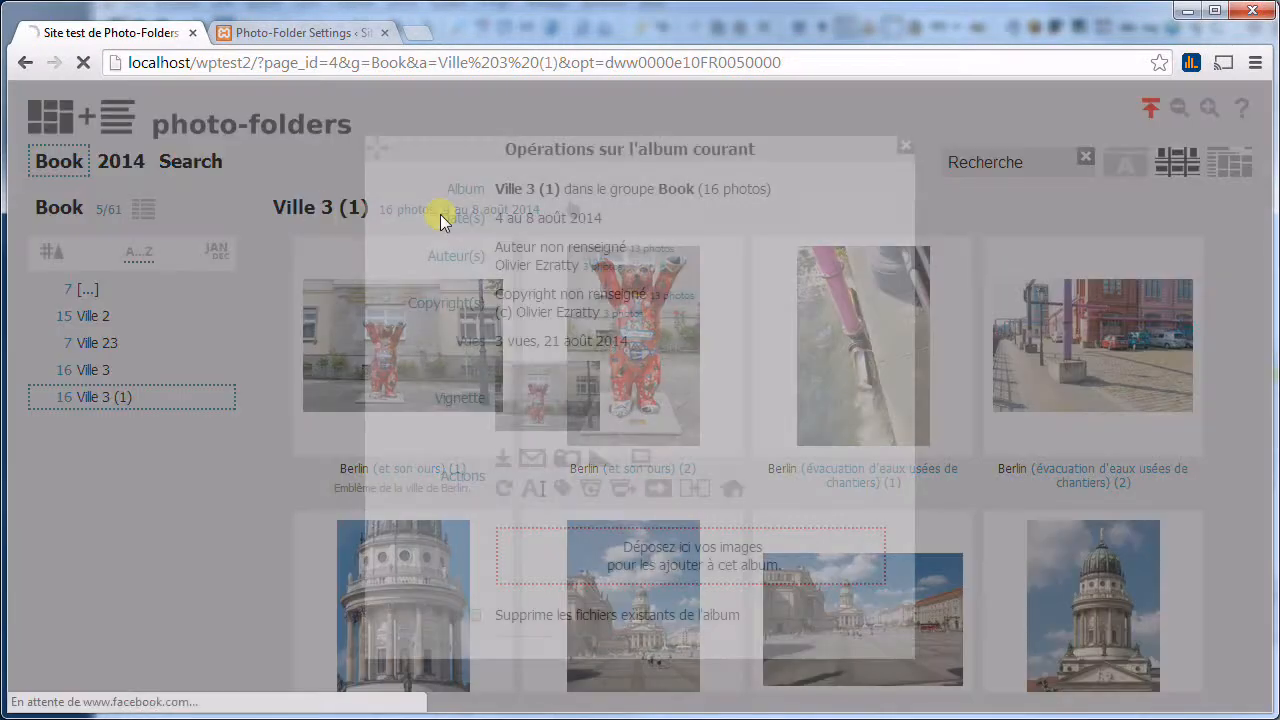
{"action": "left_click", "coordinate": [564, 487]}
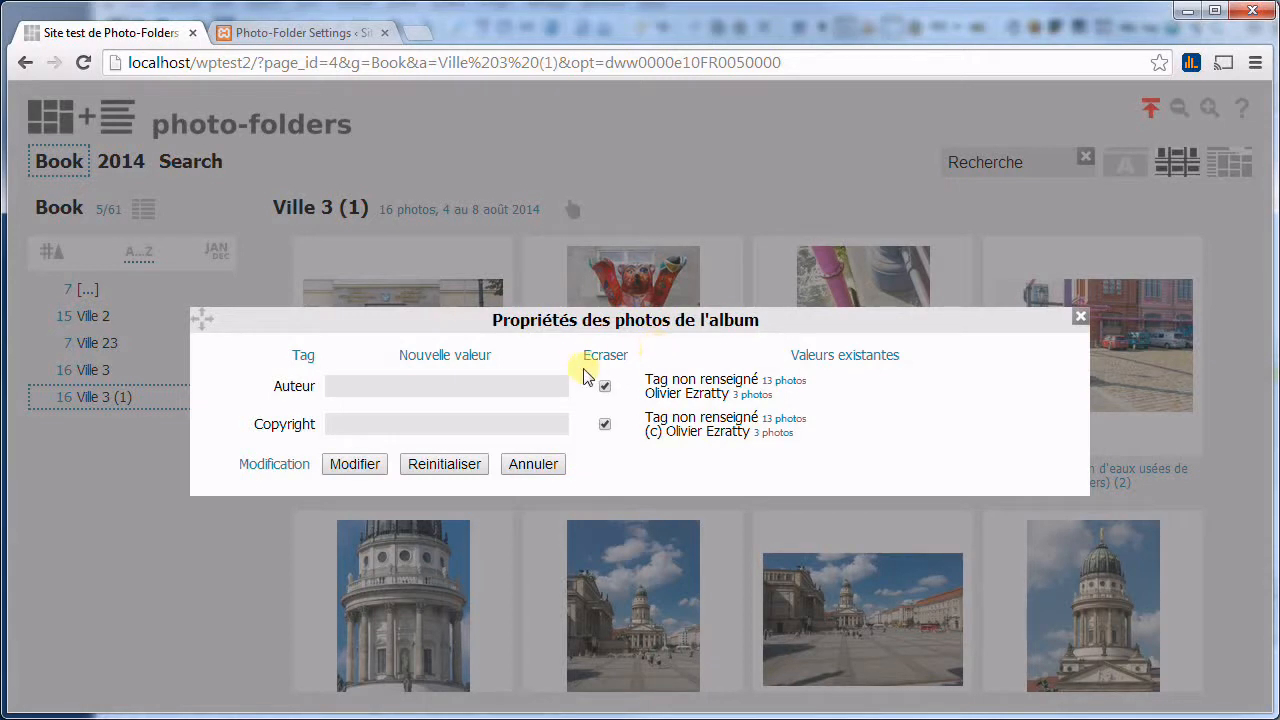
{"action": "left_click", "coordinate": [556, 387]}
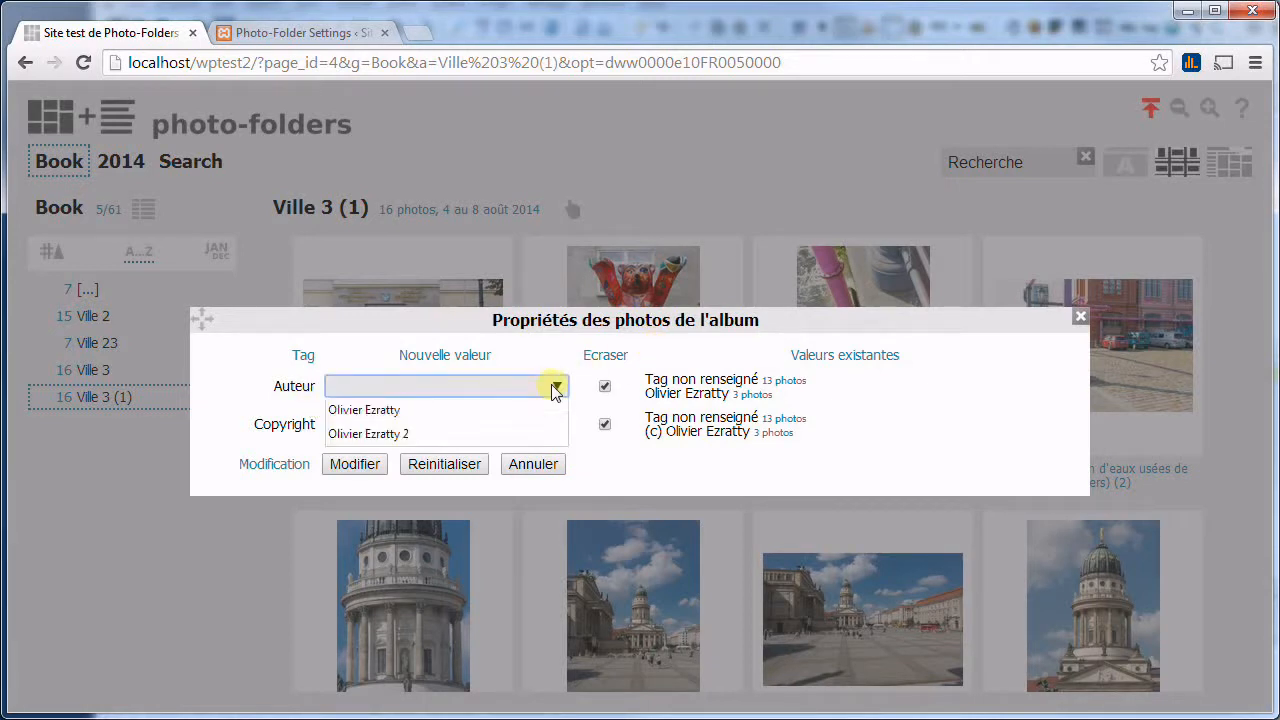
{"action": "left_click", "coordinate": [435, 410]}
{"action": "left_click", "coordinate": [550, 423]}
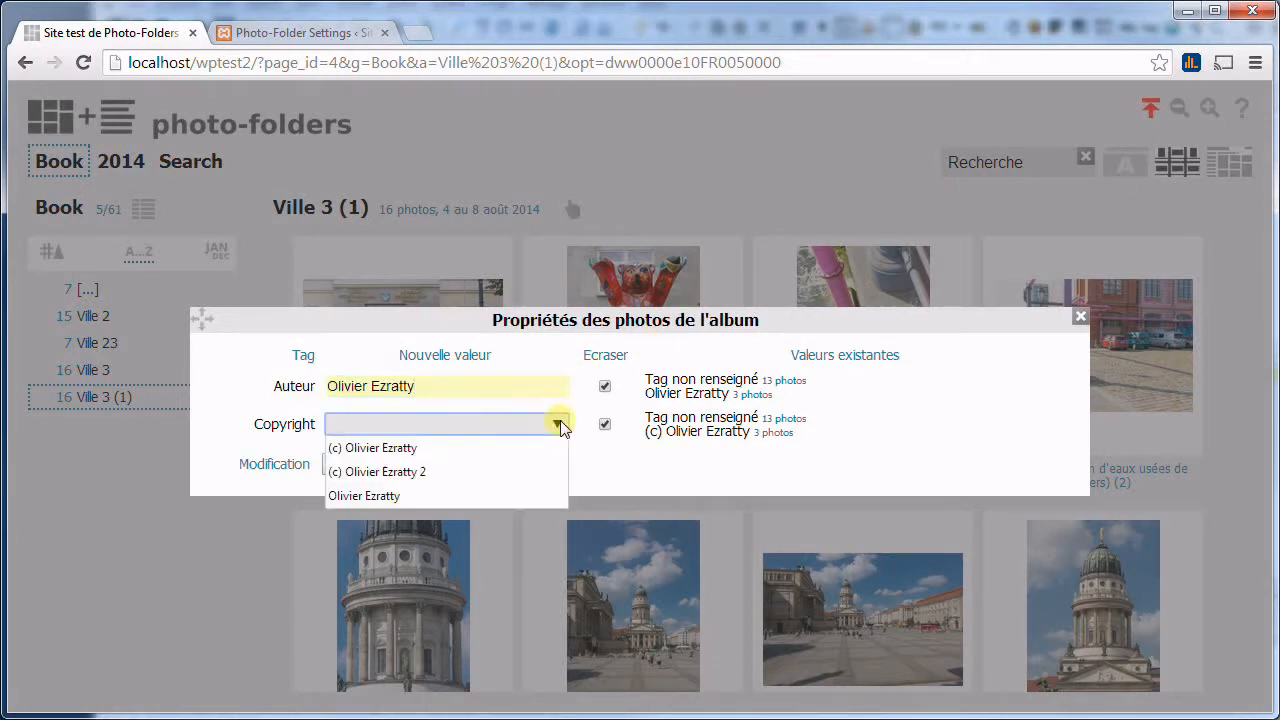
{"action": "left_click", "coordinate": [416, 452]}
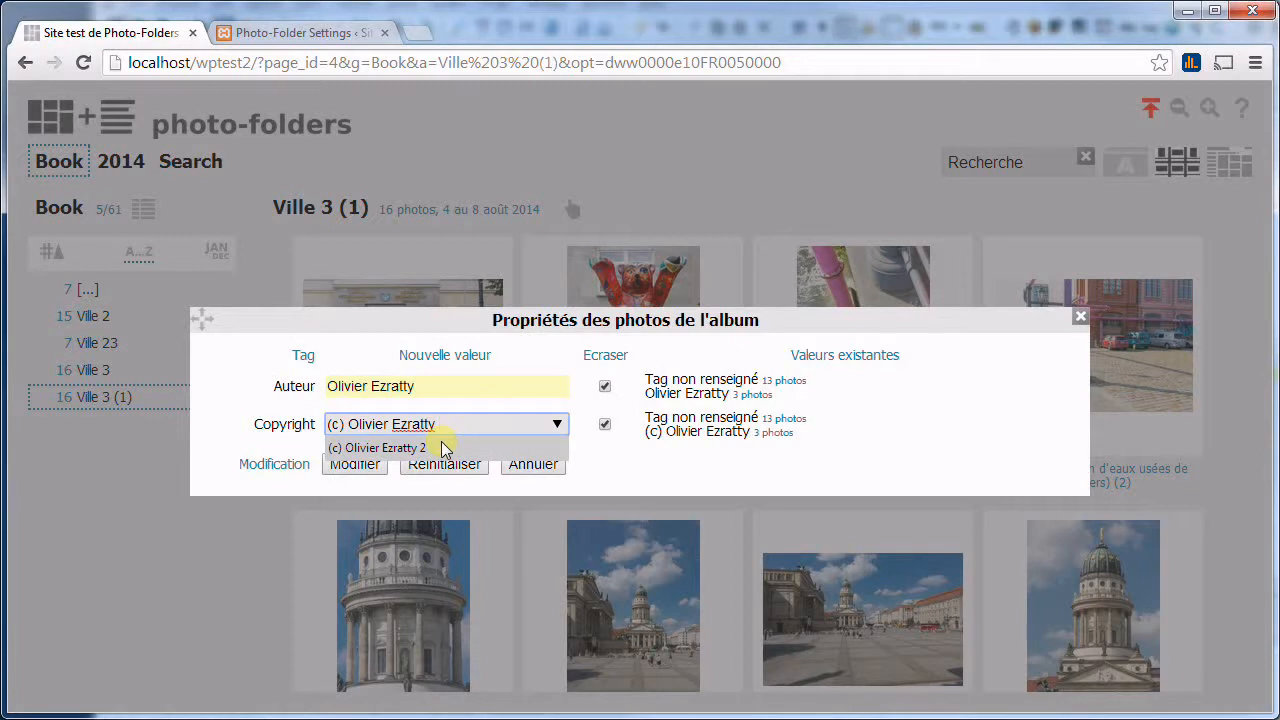
{"action": "left_click", "coordinate": [441, 447]}
{"action": "left_click", "coordinate": [461, 388]}
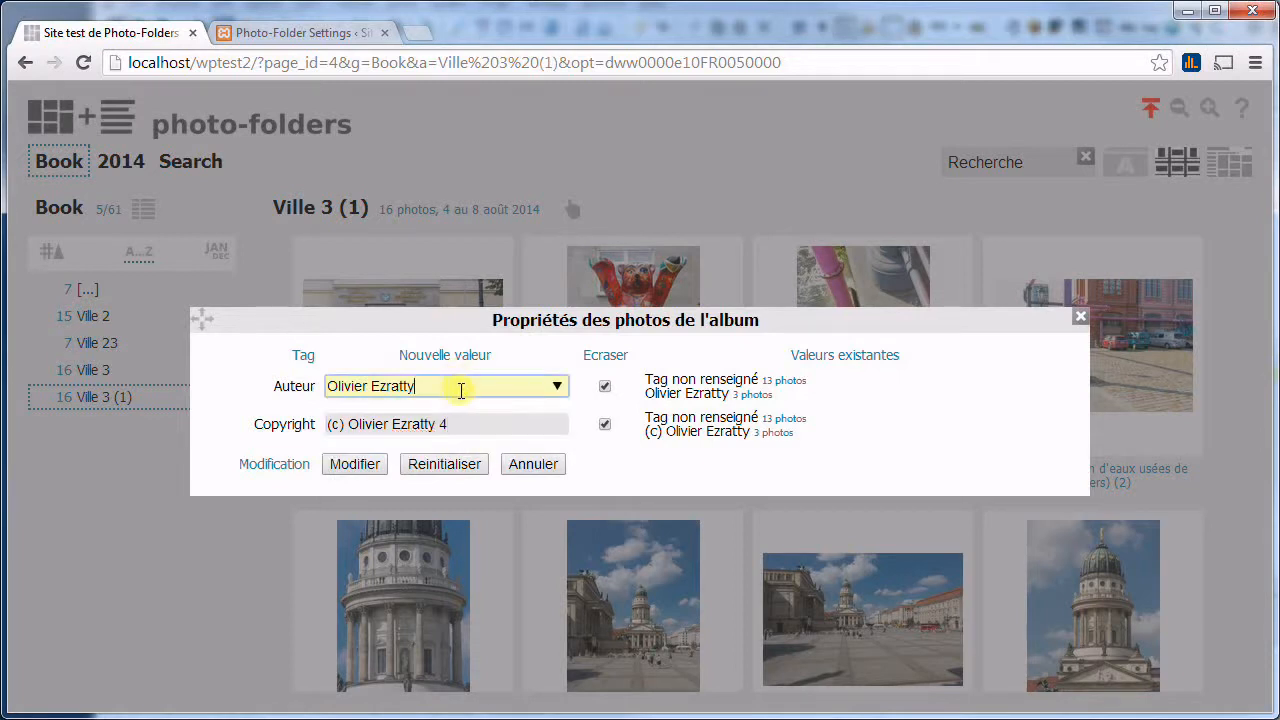
{"action": "type", "text": "4"}
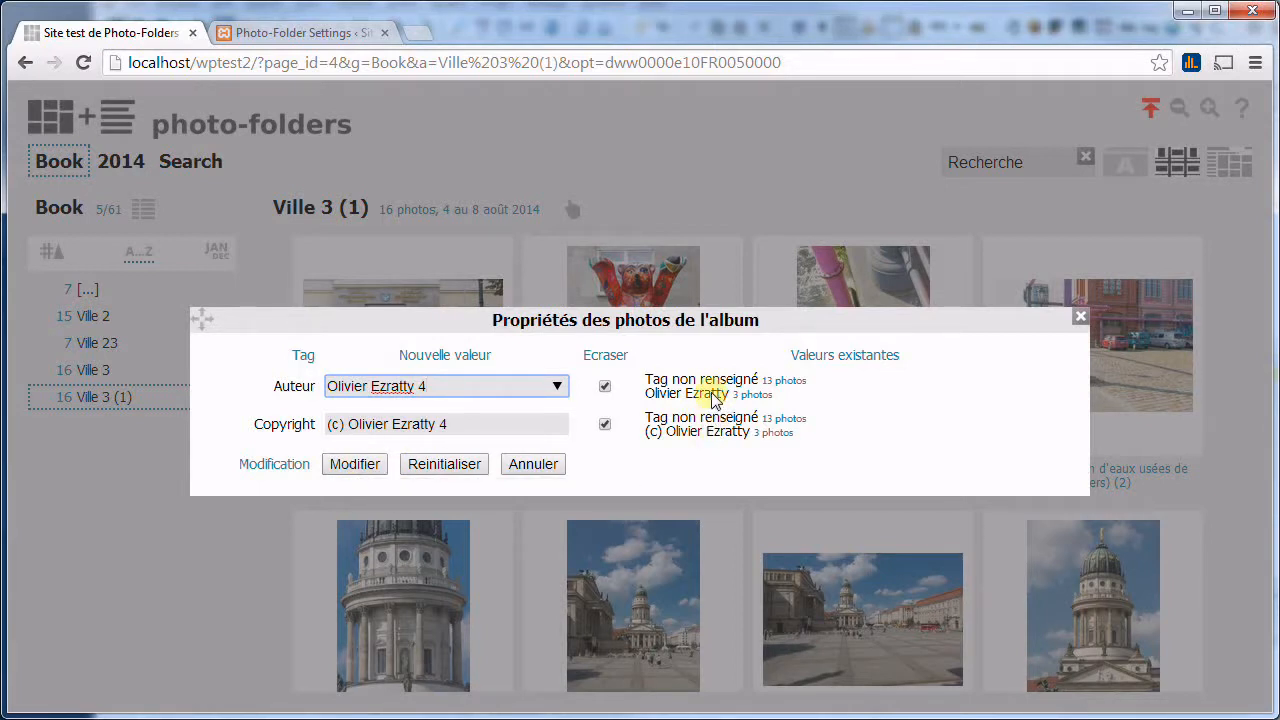
Apply the new author and copyright to all photos of the album and check them in the album's details
{"action": "left_click", "coordinate": [355, 464]}
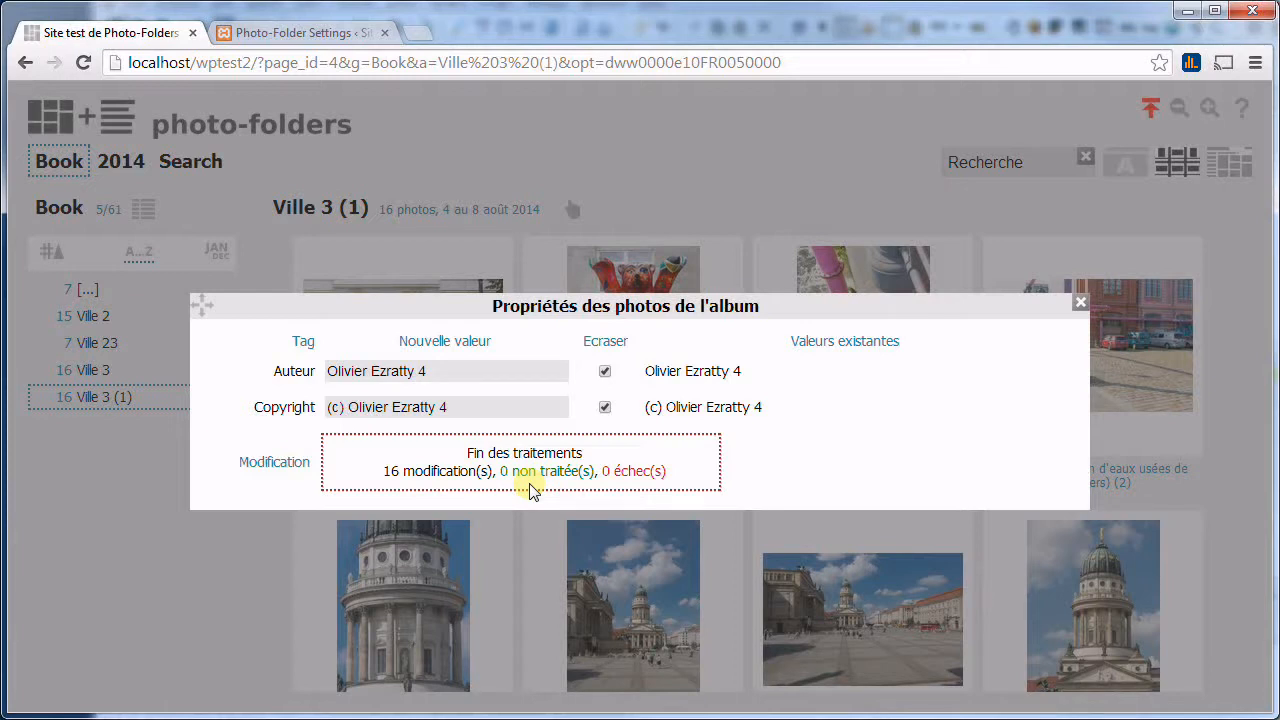
{"action": "left_click", "coordinate": [693, 158]}
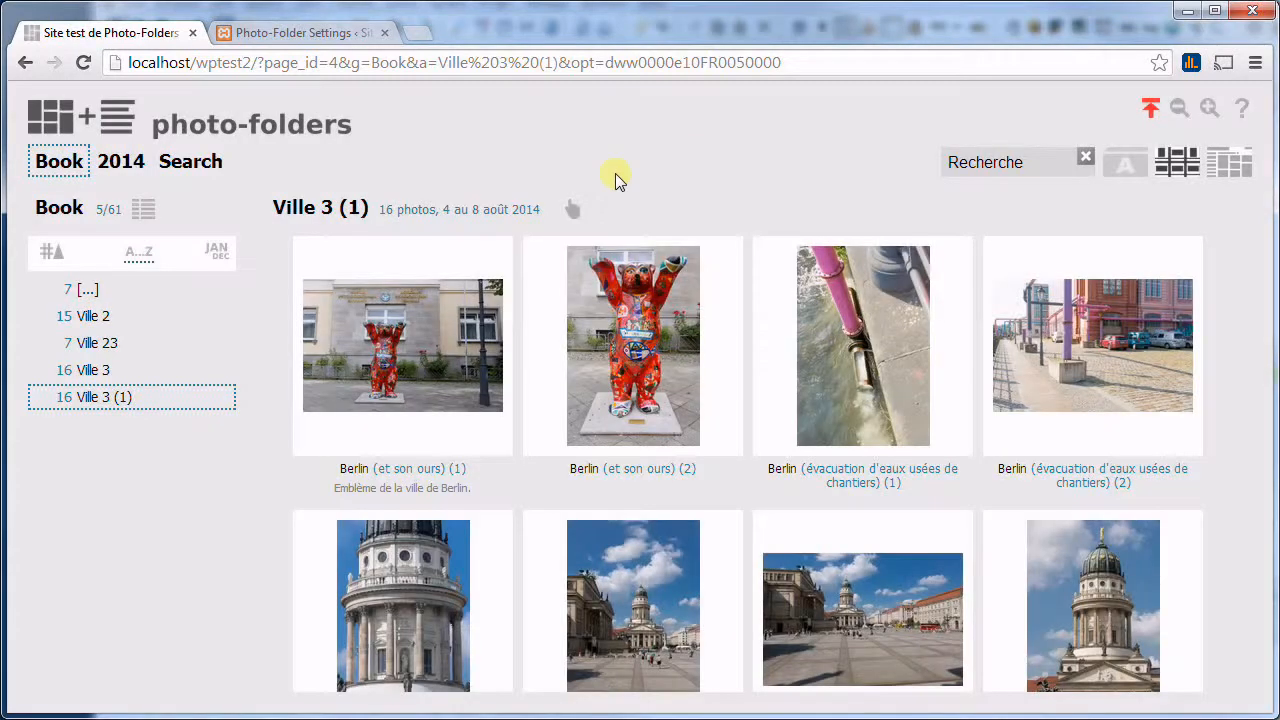
{"action": "left_click", "coordinate": [331, 210]}
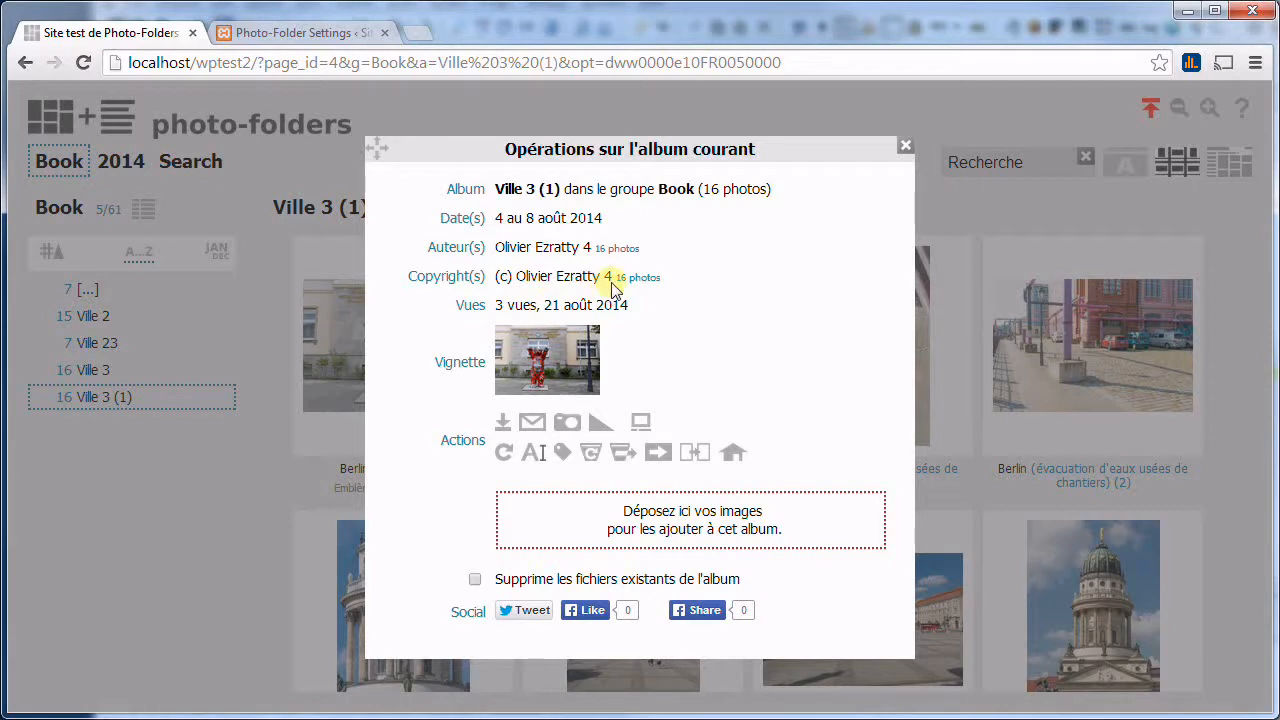
{"action": "left_click", "coordinate": [720, 110]}
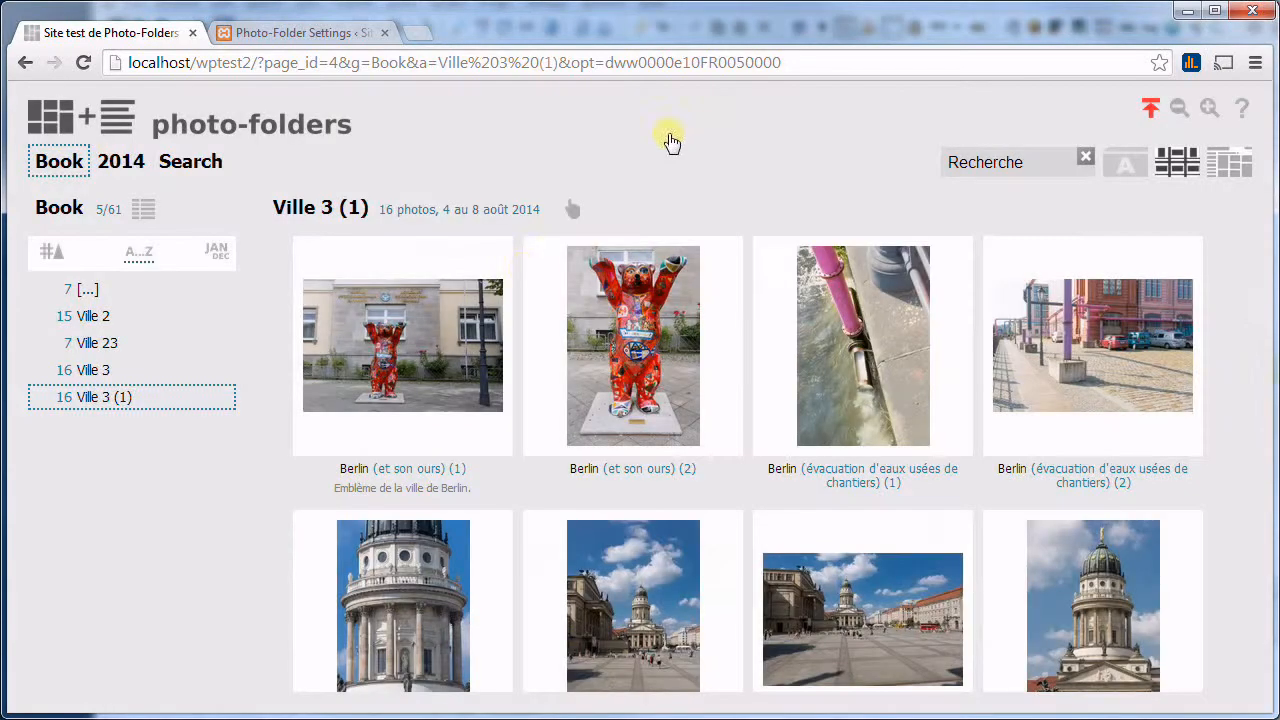
Select the first four Berlin photos of the album and open their author and copyright properties
{"action": "left_click", "coordinate": [430, 313], "text": "ctrl"}
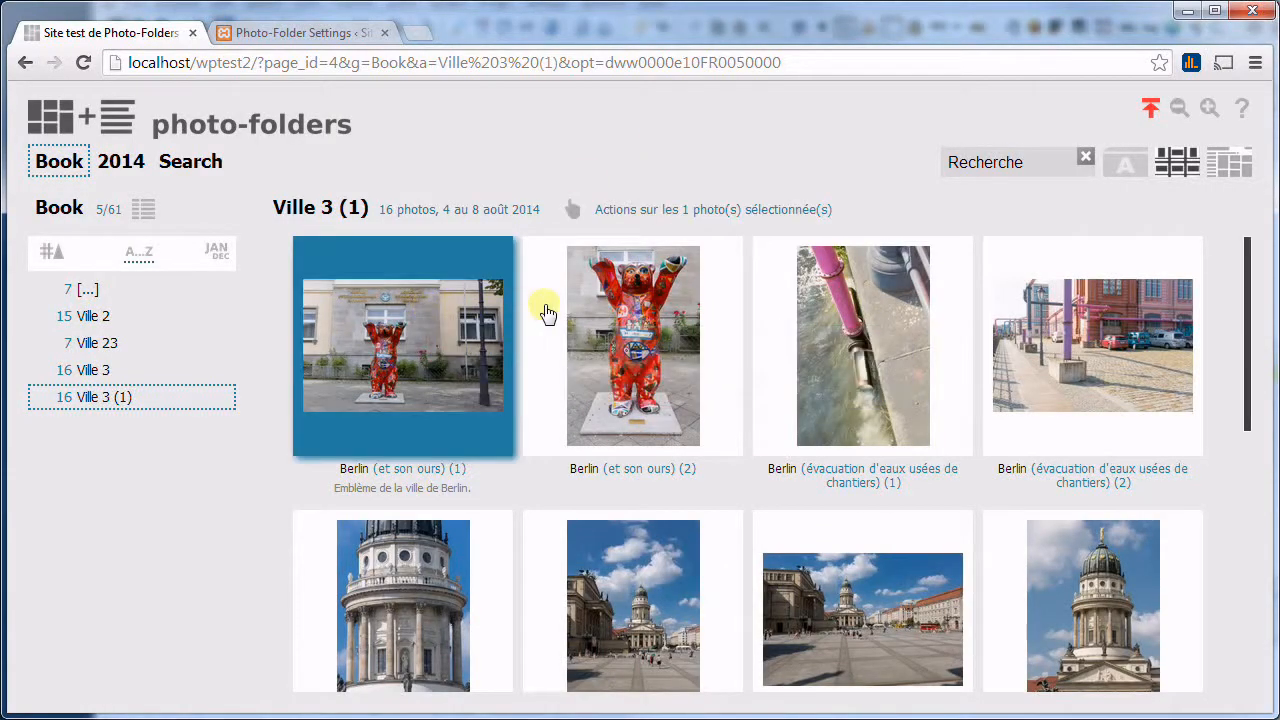
{"action": "left_click", "coordinate": [624, 307], "text": "ctrl"}
{"action": "left_click", "coordinate": [844, 316], "text": "ctrl"}
{"action": "left_click", "coordinate": [1020, 320], "text": "ctrl"}
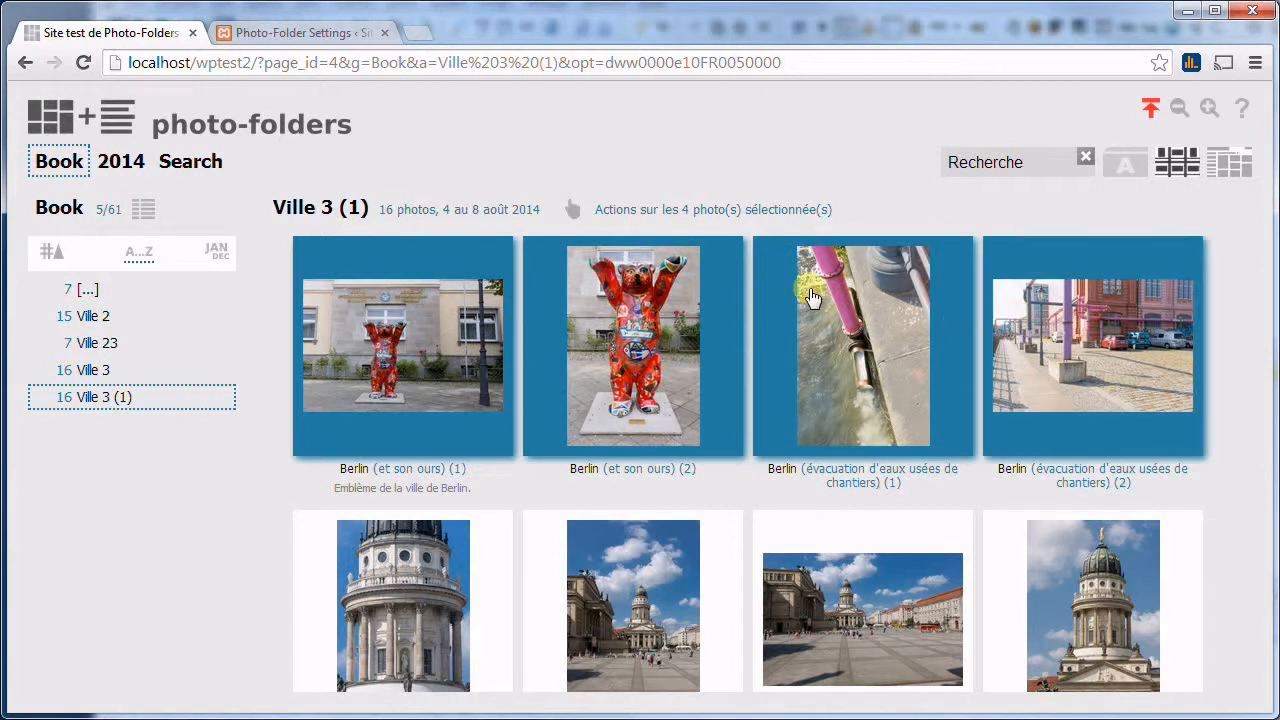
{"action": "left_click", "coordinate": [720, 212]}
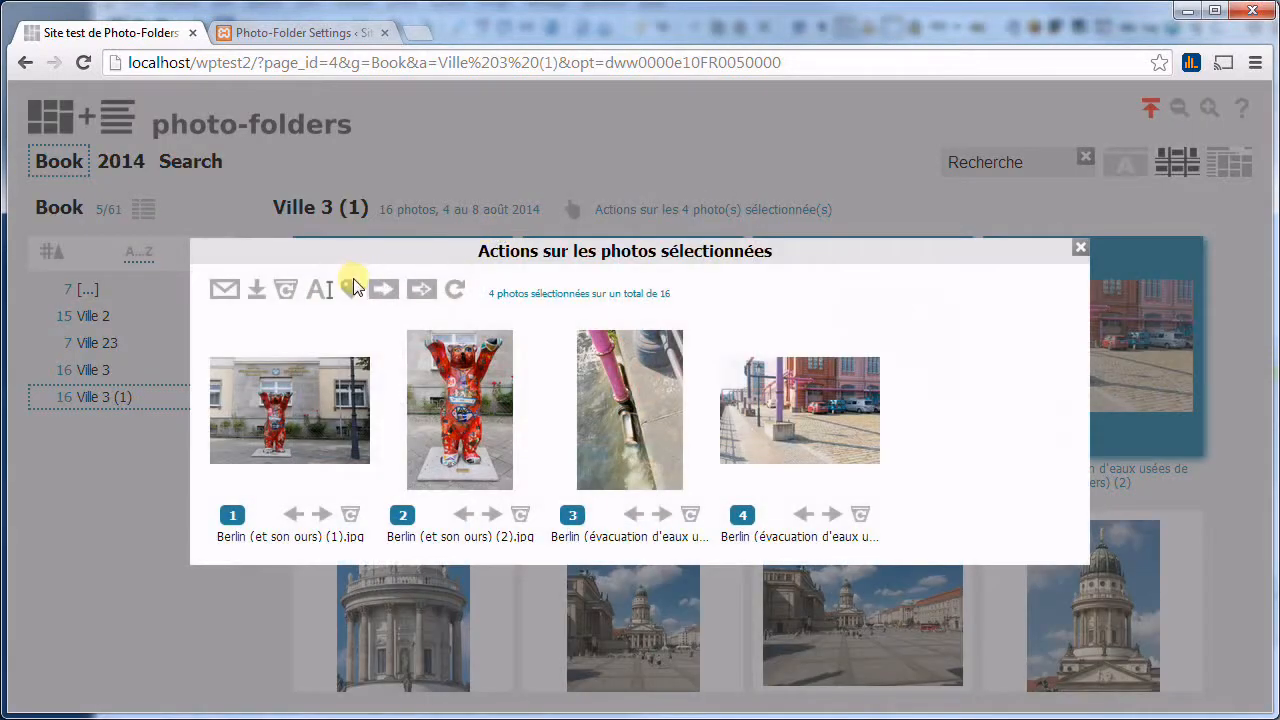
{"action": "left_click", "coordinate": [351, 291]}
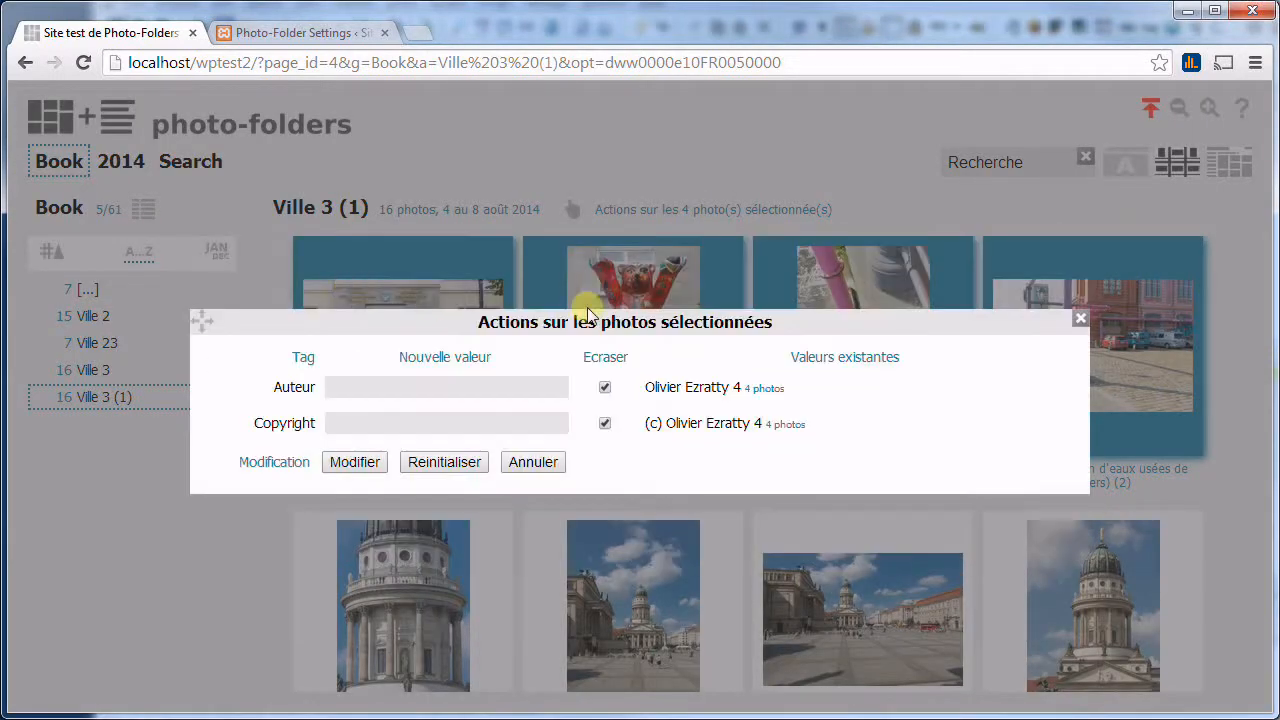
Set the selected photos' author and (c) copyright to the photographer's name followed by 5, and apply the changes
{"action": "left_click", "coordinate": [557, 387]}
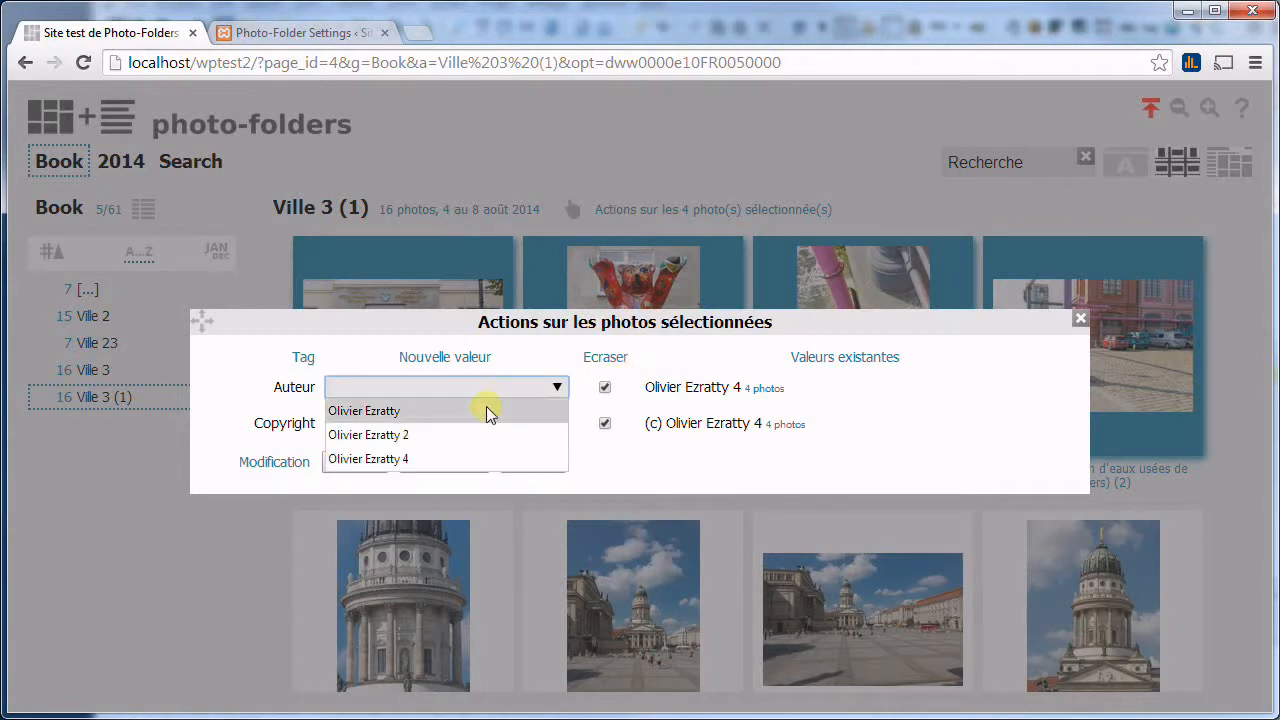
{"action": "left_click", "coordinate": [450, 458]}
{"action": "key", "text": "BackSpace"}
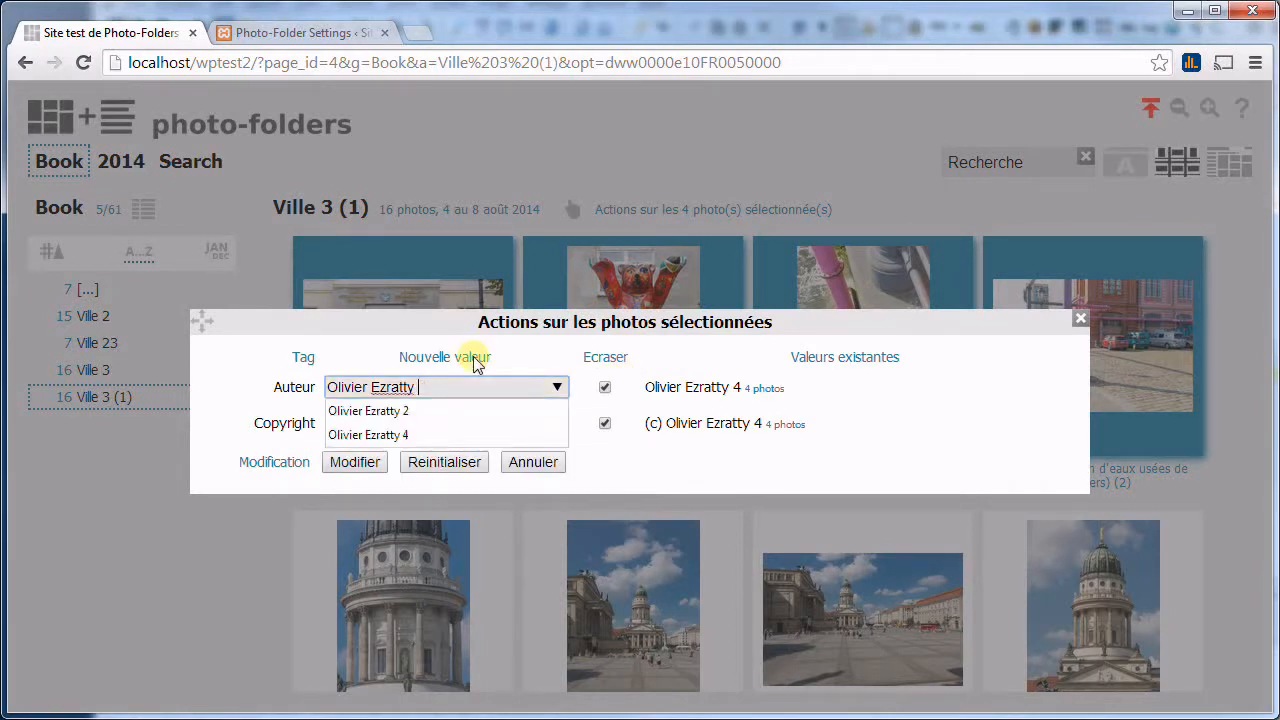
{"action": "type", "text": "5"}
{"action": "left_click", "coordinate": [557, 423]}
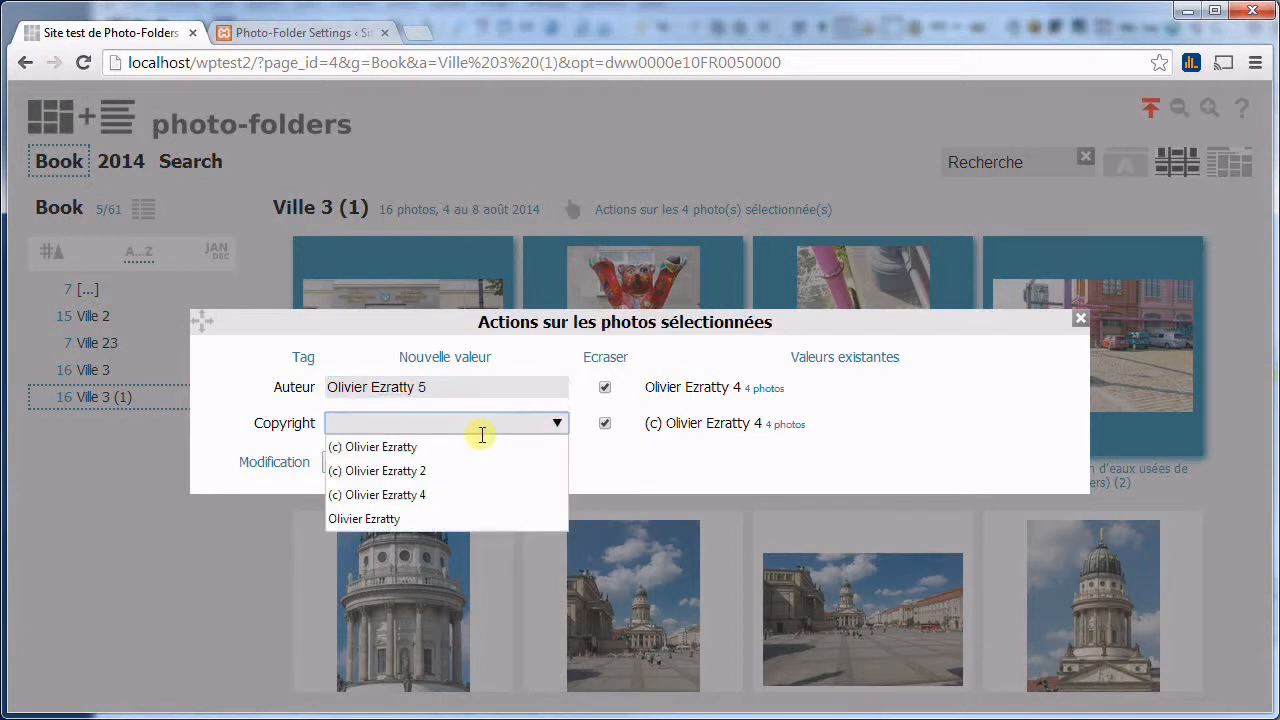
{"action": "left_click", "coordinate": [415, 491]}
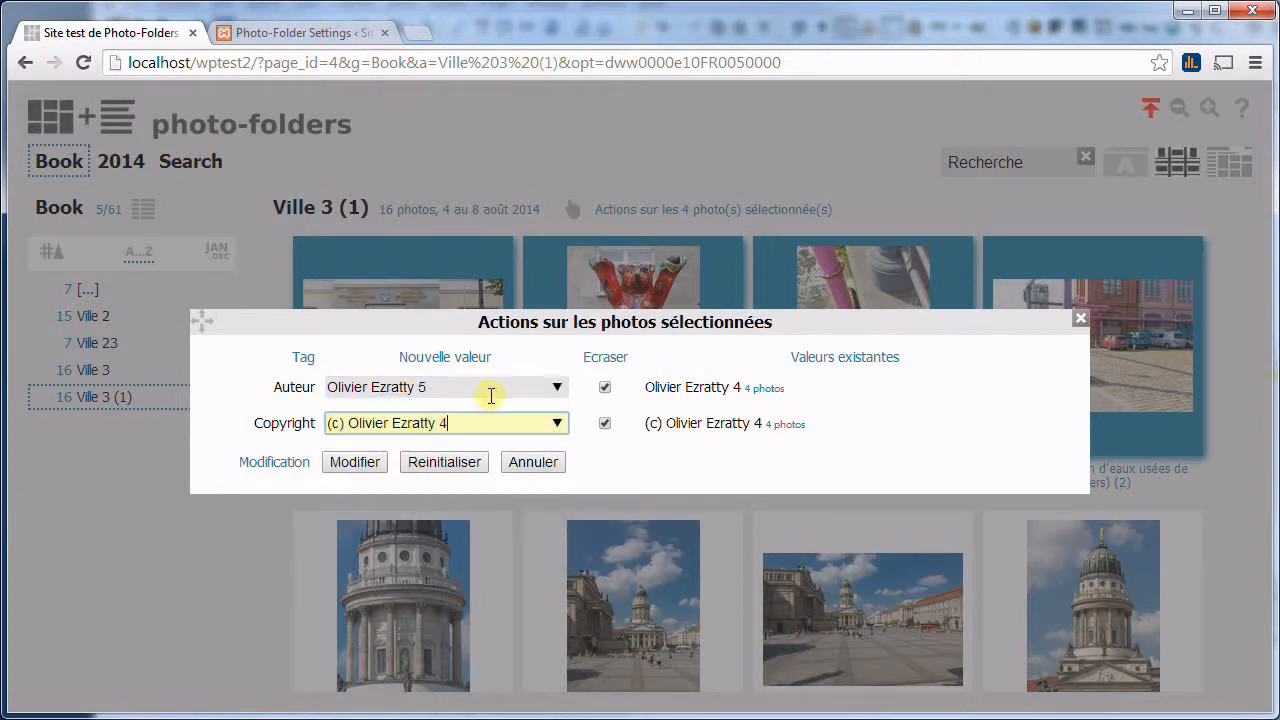
{"action": "key", "text": "BackSpace"}
{"action": "type", "text": "5"}
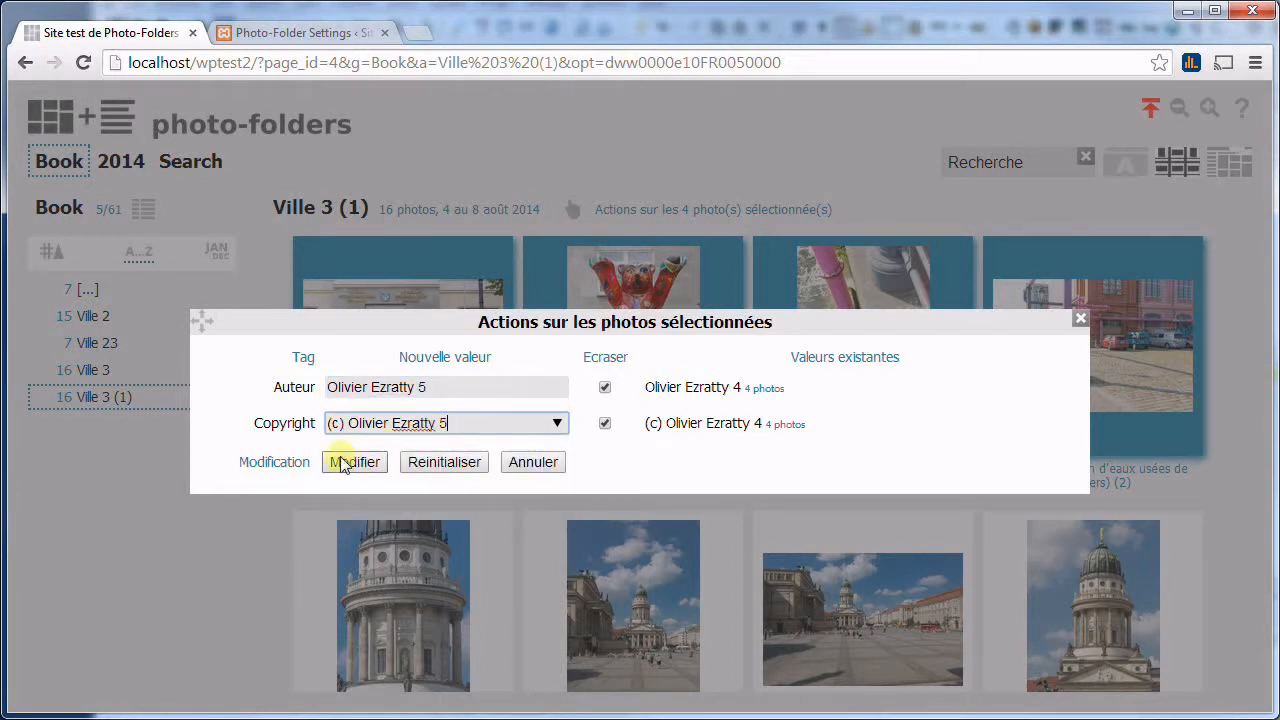
{"action": "left_click", "coordinate": [345, 461]}
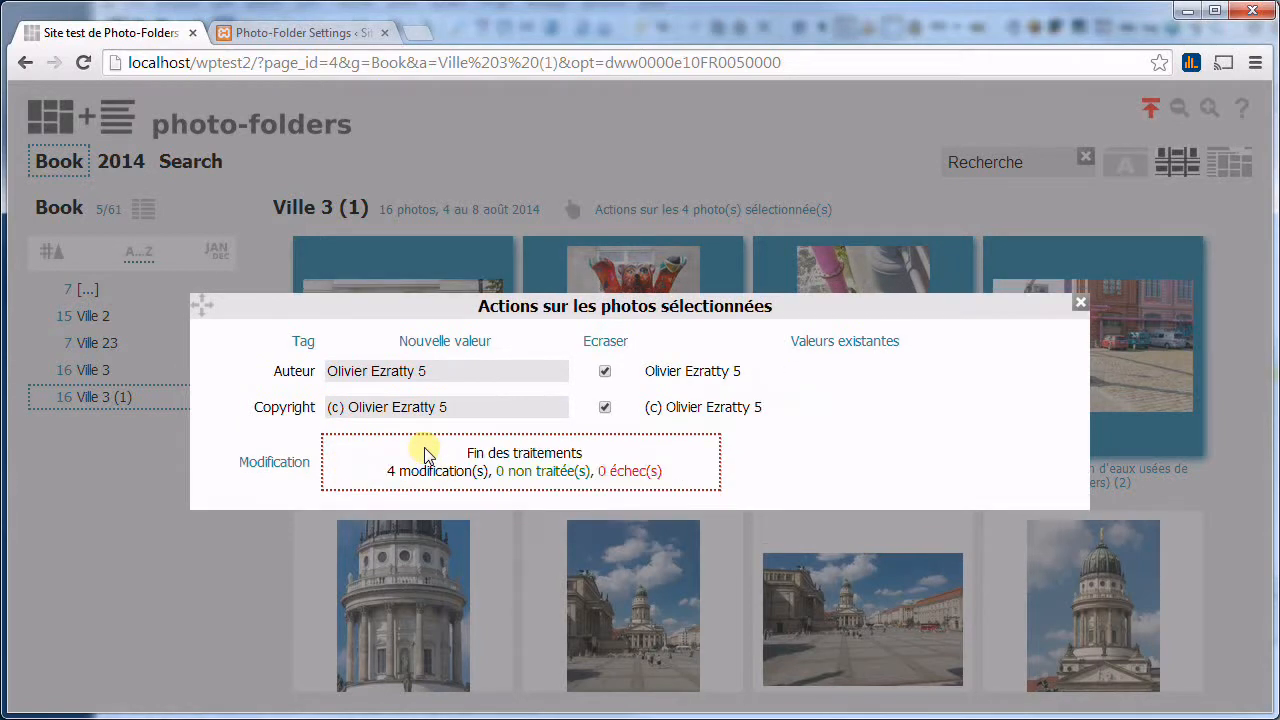
{"action": "left_click", "coordinate": [715, 153]}
Check the authors and copyrights in the Ville 3 (1) album's details and in the properties of the selected photos
{"action": "left_click", "coordinate": [306, 210]}
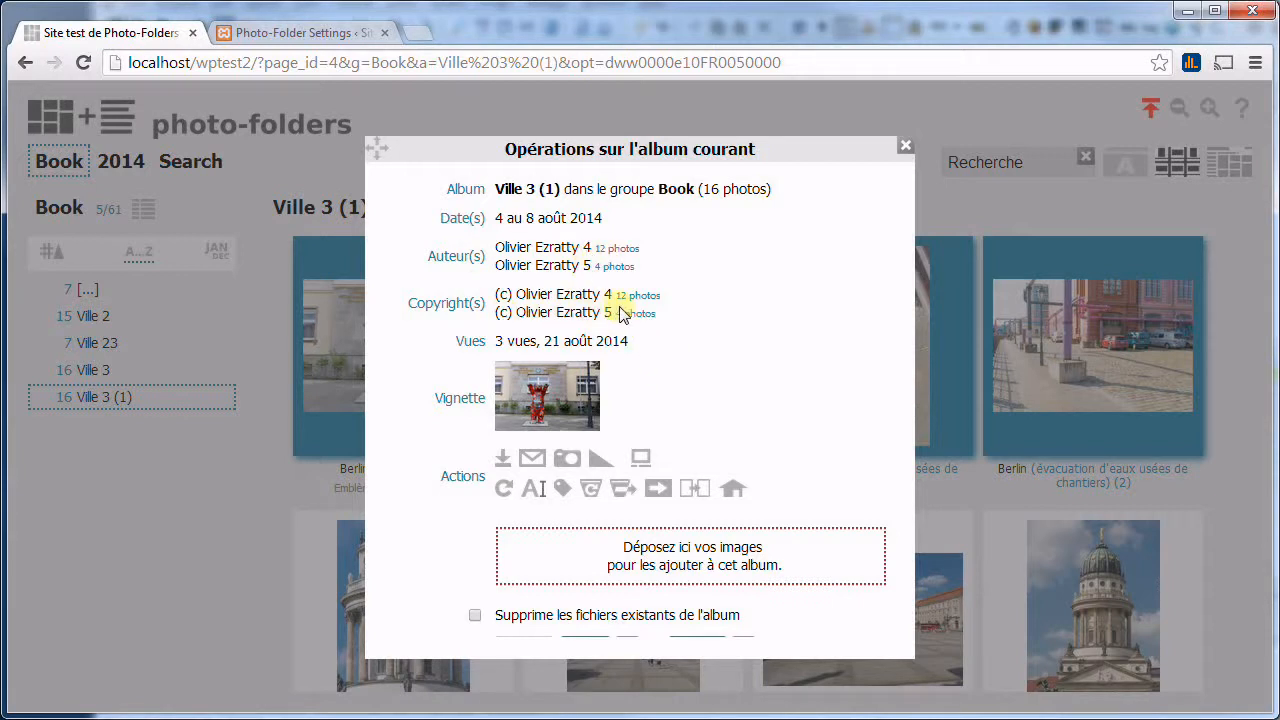
{"action": "left_click", "coordinate": [947, 203]}
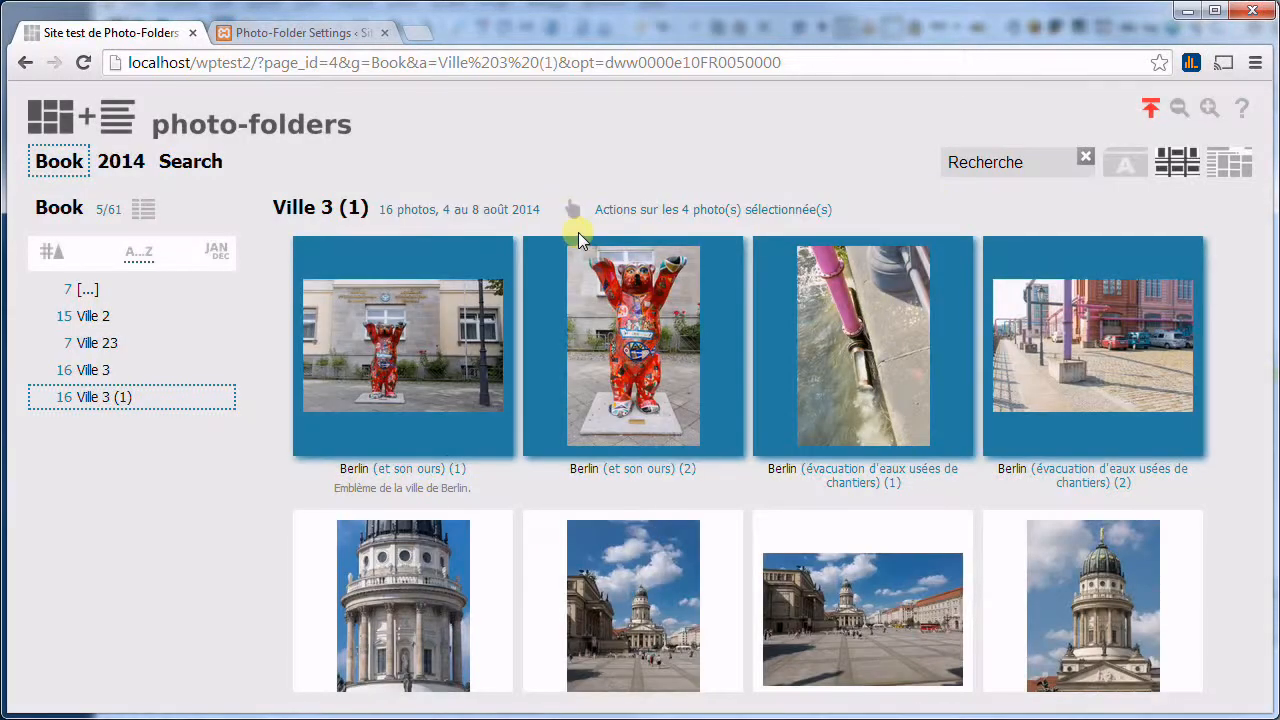
{"action": "left_click", "coordinate": [641, 214]}
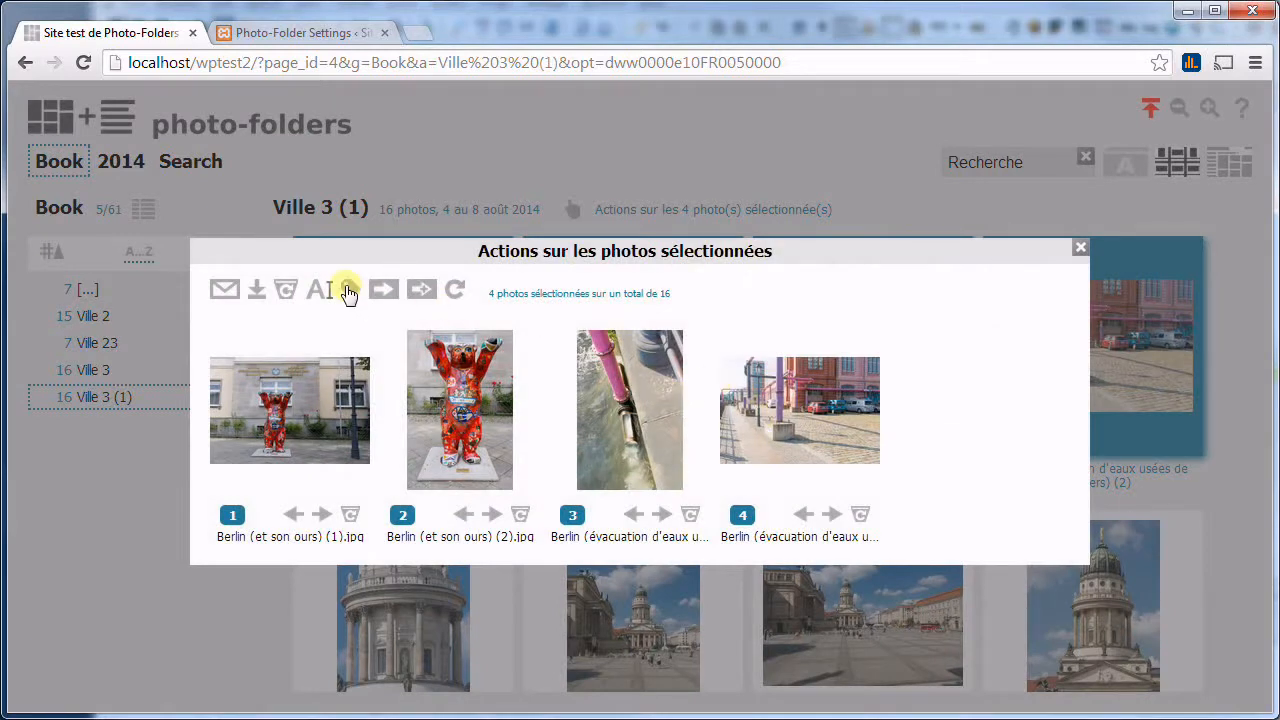
{"action": "left_click", "coordinate": [348, 291]}
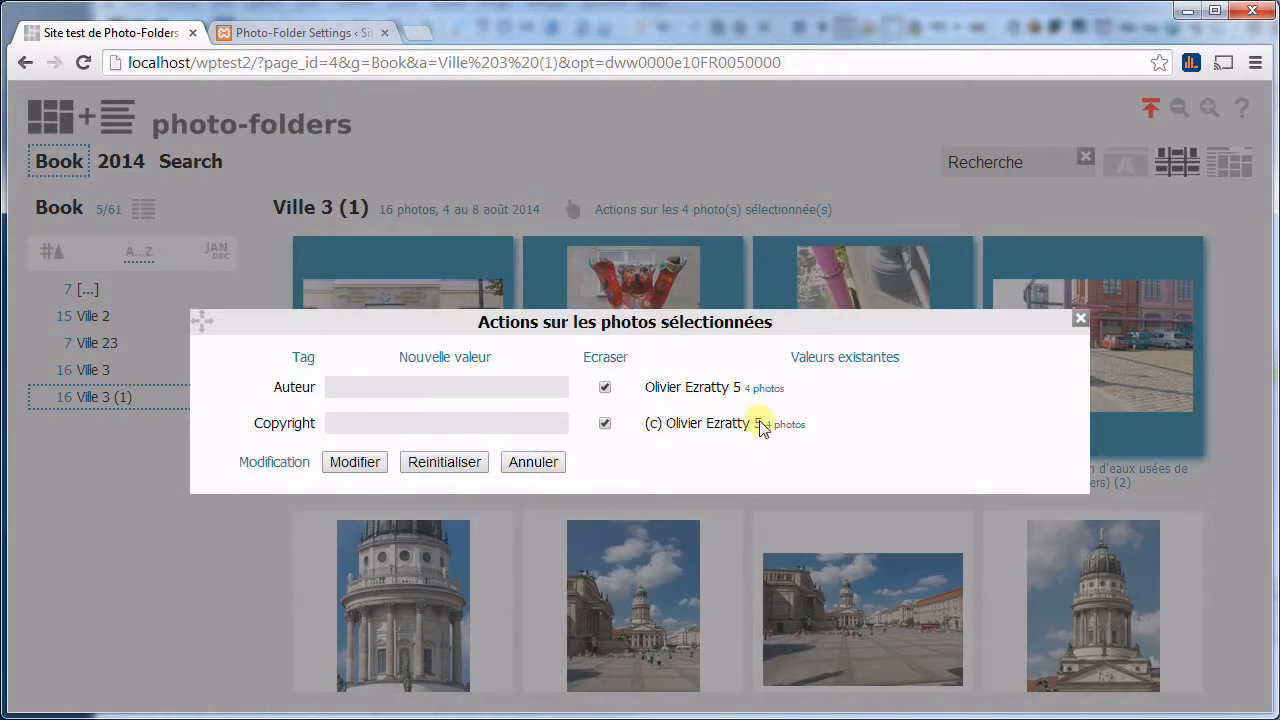
{"action": "left_click", "coordinate": [898, 169]}
Deselect the Berlin (et son ours) (1) photo, open its author and copyright properties, and choose an existing author name
{"action": "left_click", "coordinate": [388, 305], "text": "ctrl"}
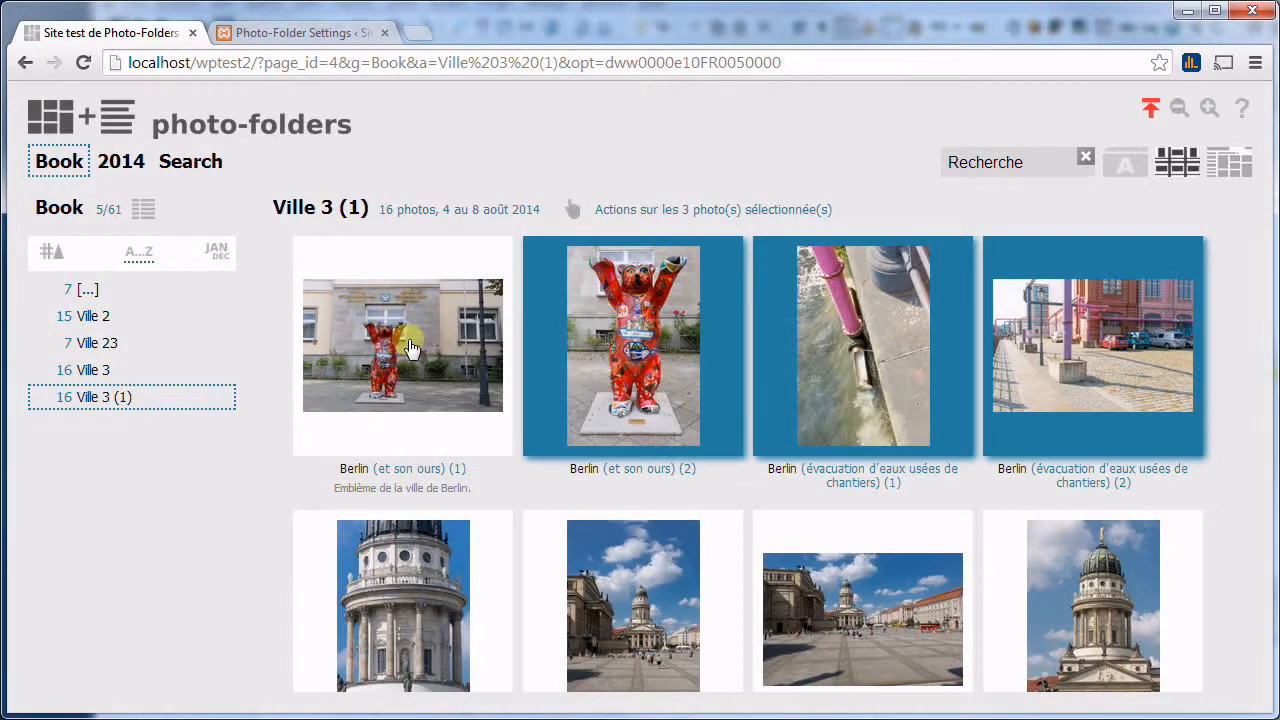
{"action": "left_click", "coordinate": [388, 305]}
{"action": "left_click", "coordinate": [343, 685]}
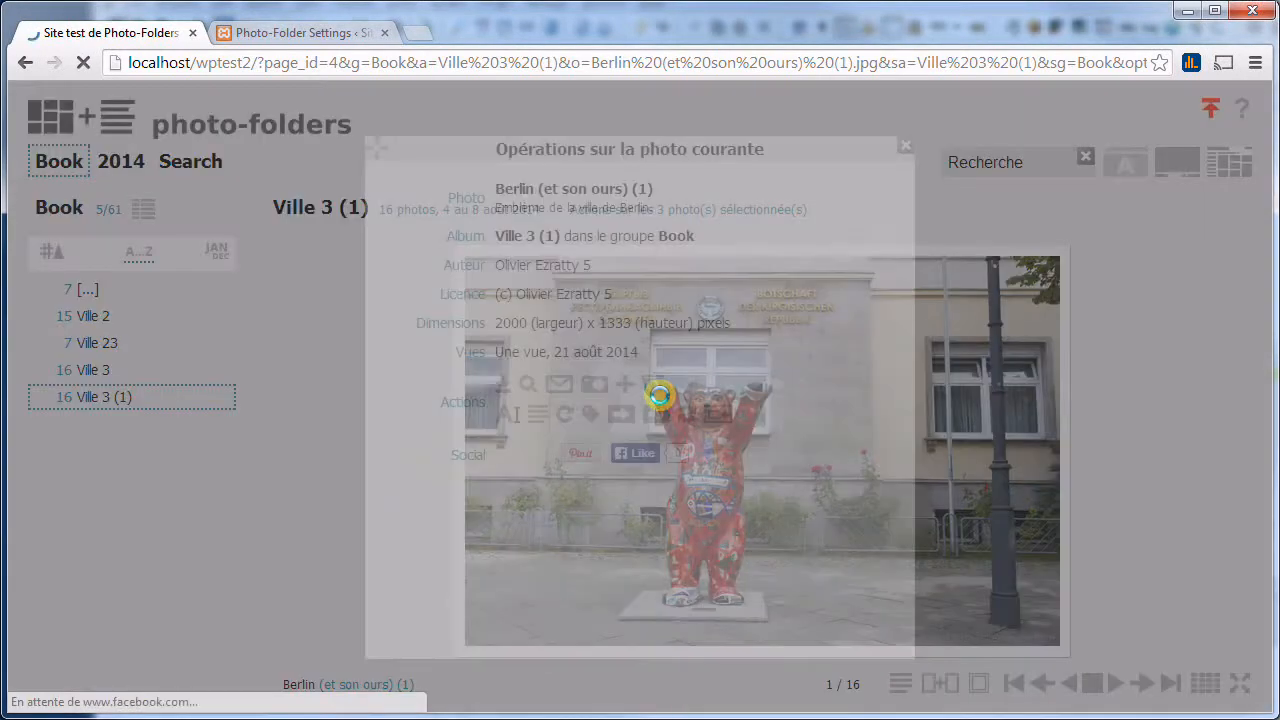
{"action": "left_click", "coordinate": [568, 418]}
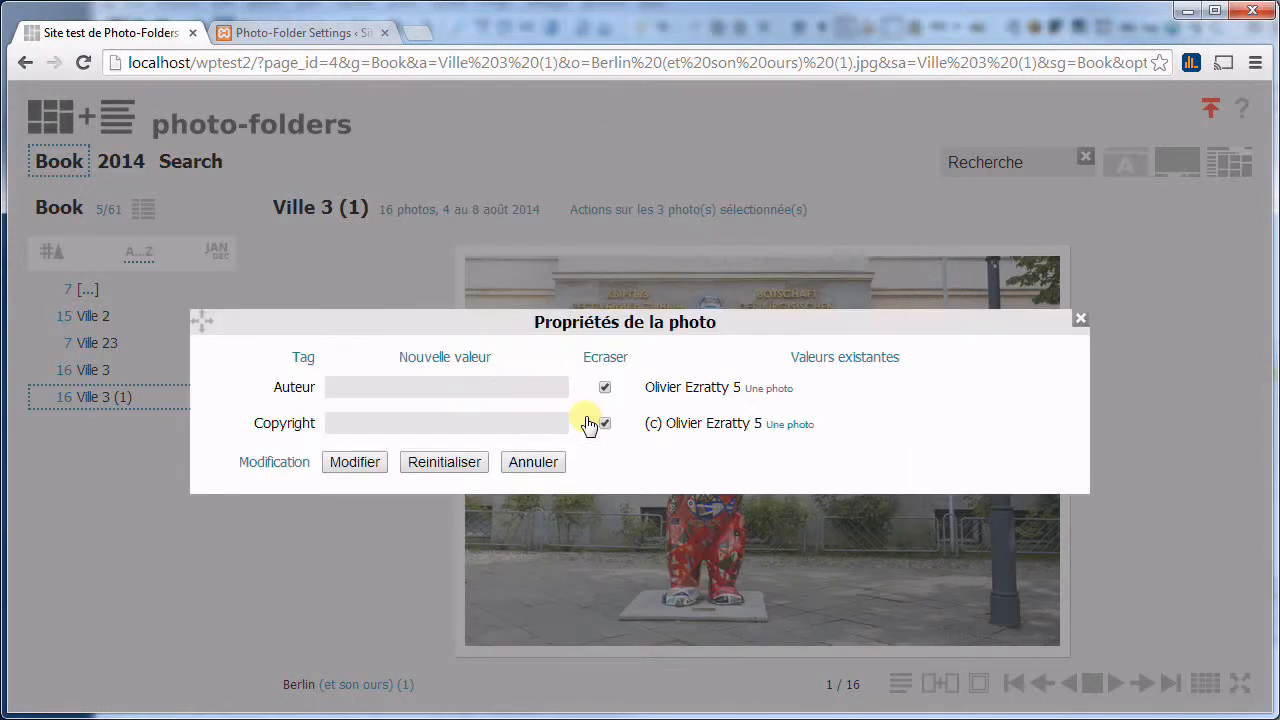
{"action": "left_click", "coordinate": [557, 386]}
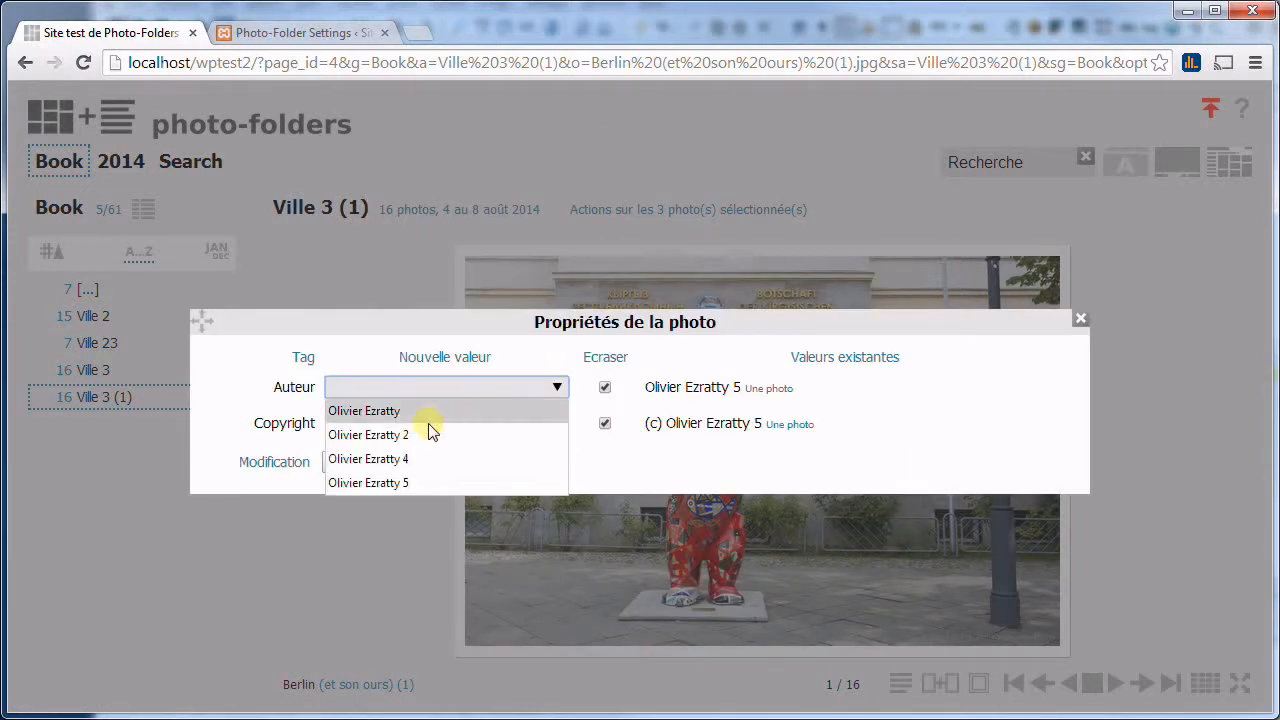
{"action": "left_click", "coordinate": [426, 421]}
{"action": "left_click", "coordinate": [560, 423]}
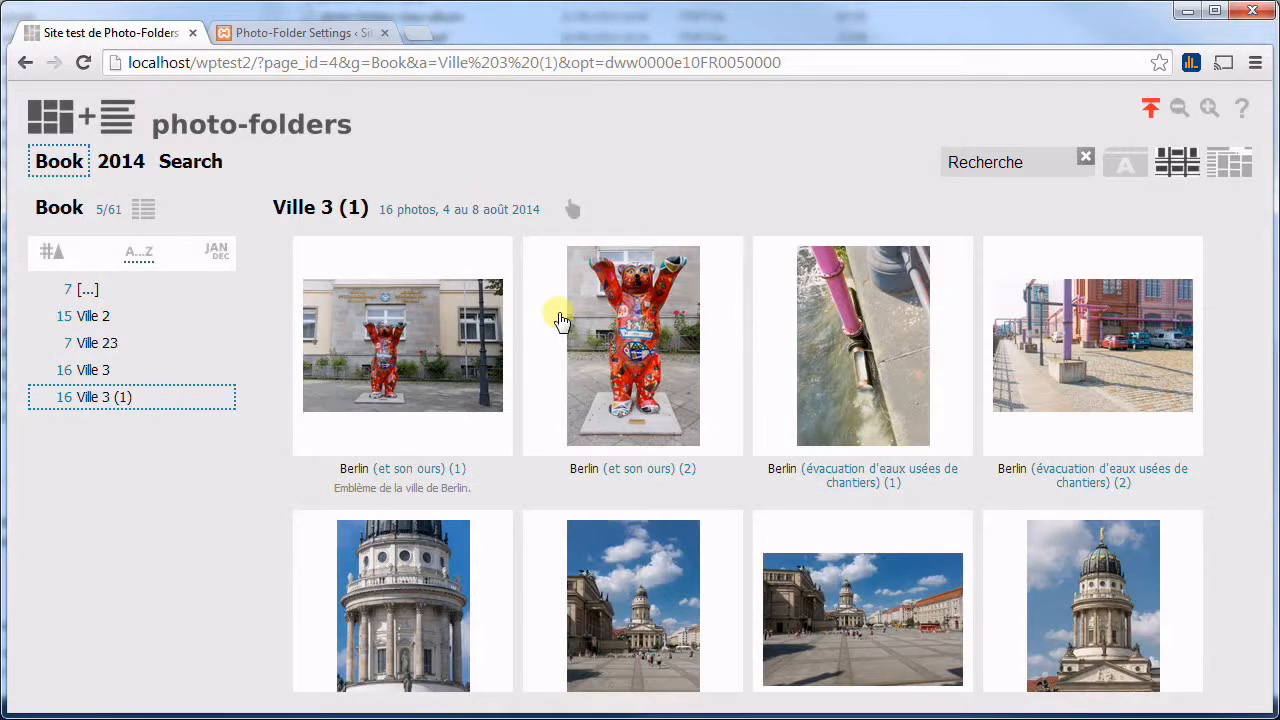
Set the author of all photos in the Book group to the photographer's name followed by 5 and the (c) copyright to the name followed by 7
{"action": "left_click", "coordinate": [62, 212]}
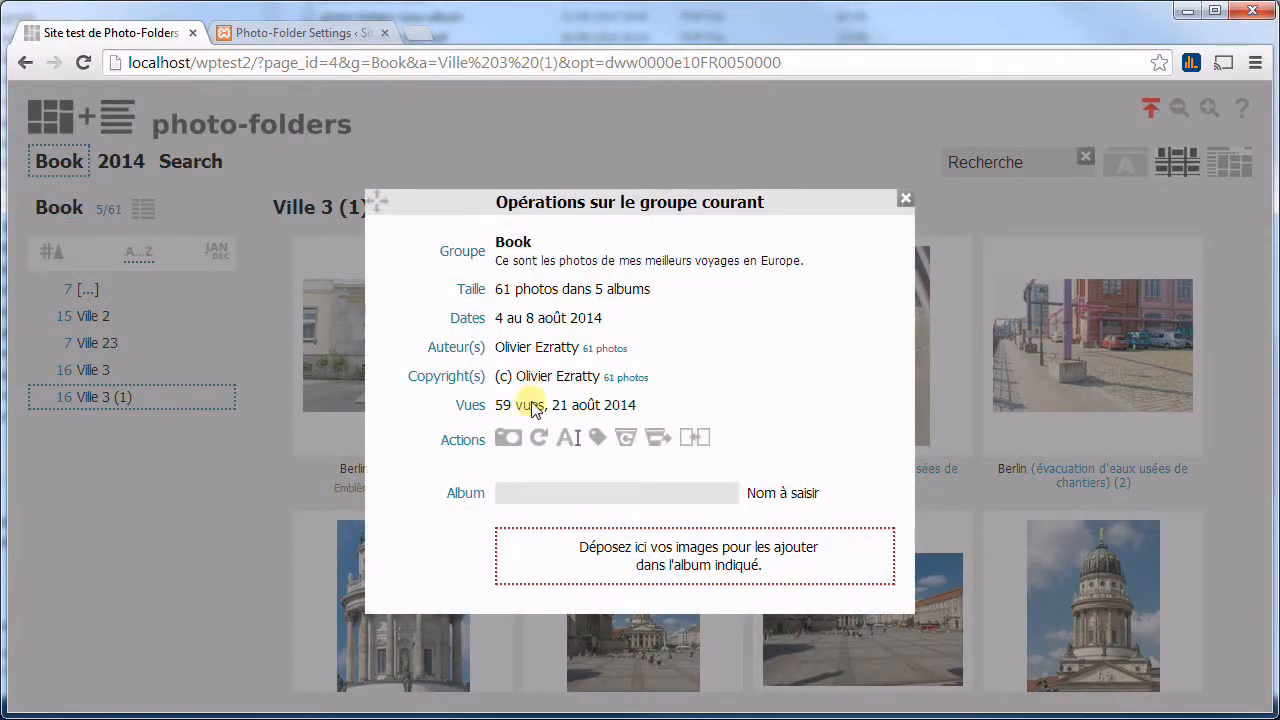
{"action": "left_click", "coordinate": [595, 440]}
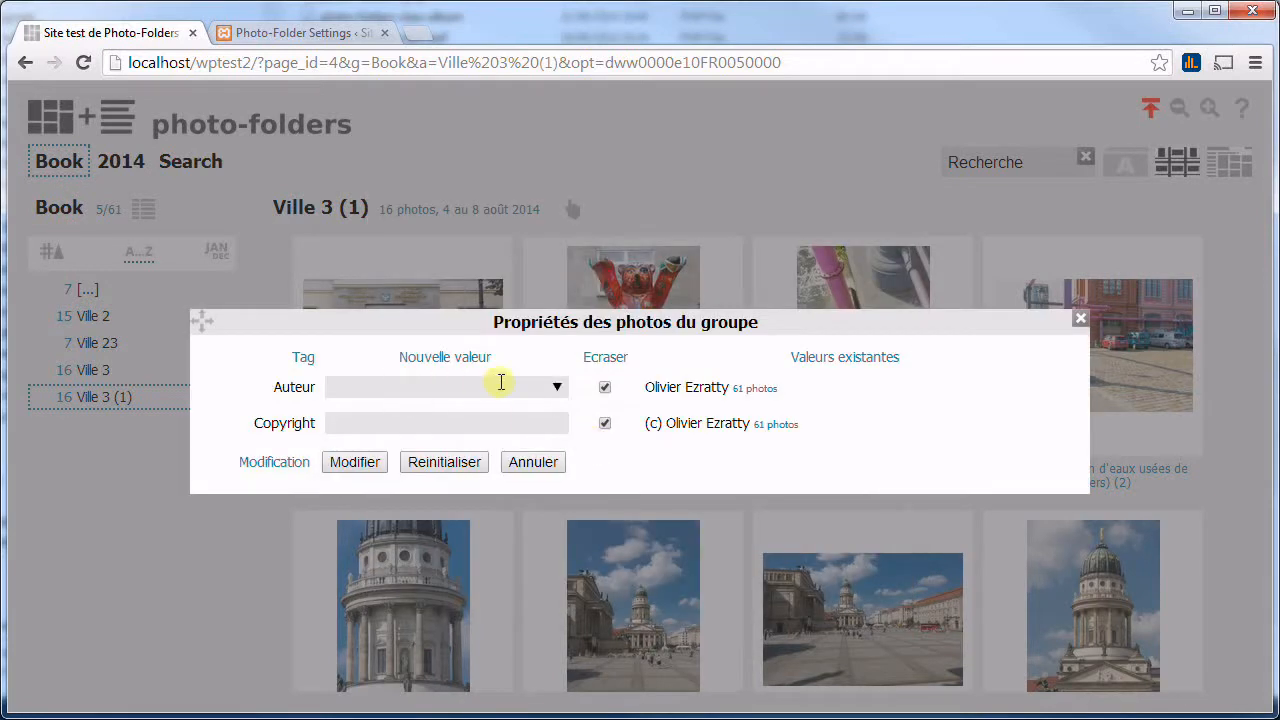
{"action": "left_click", "coordinate": [549, 383]}
{"action": "left_click", "coordinate": [449, 413]}
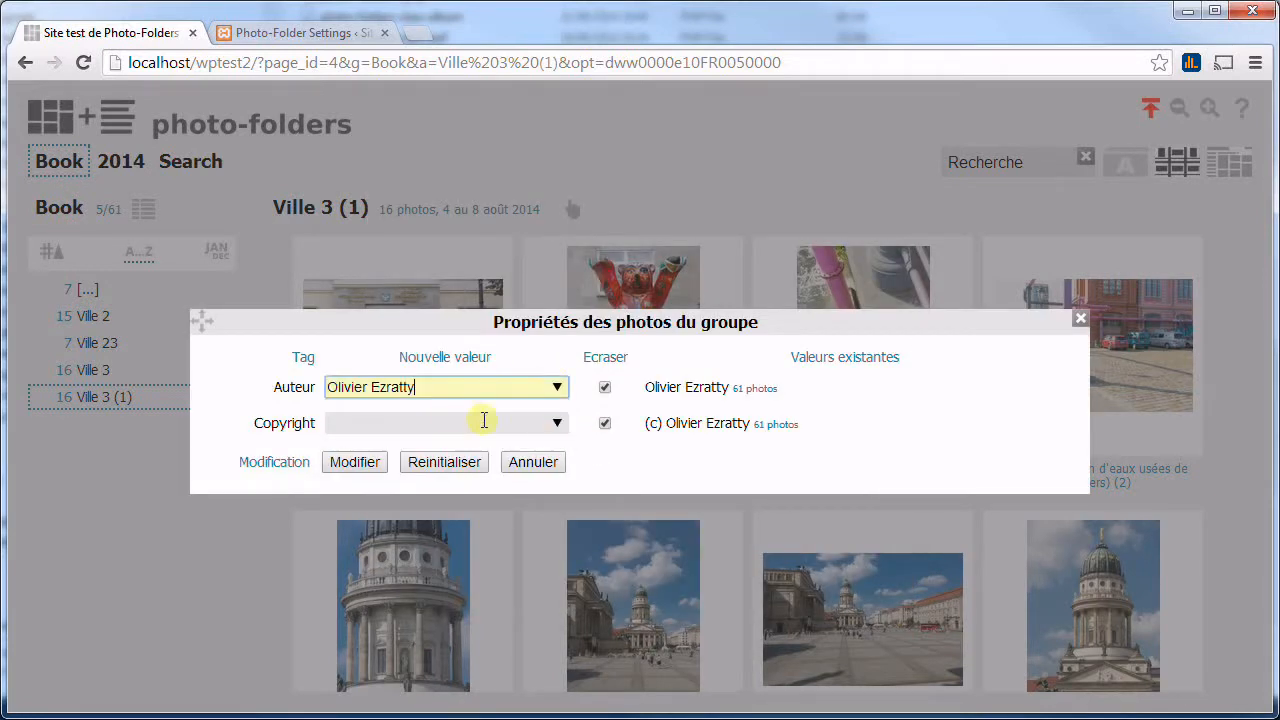
{"action": "left_click", "coordinate": [558, 425]}
{"action": "left_click", "coordinate": [501, 447]}
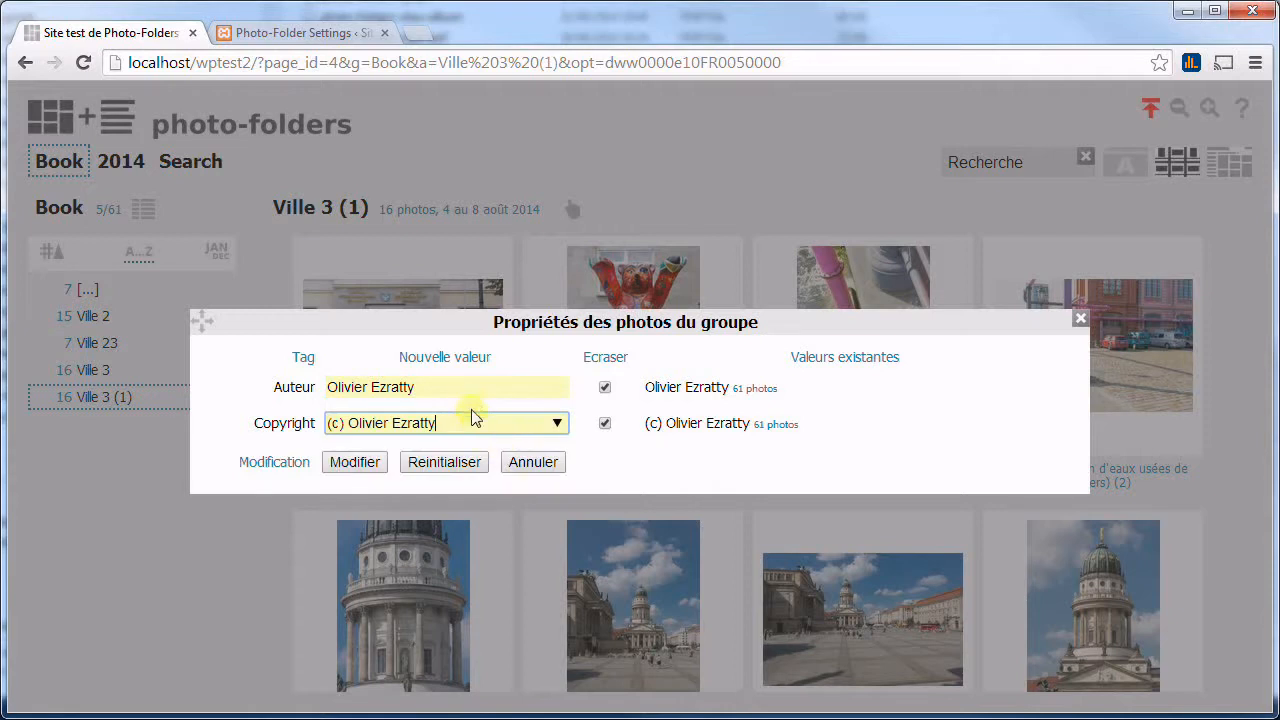
{"action": "type", "text": "5"}
{"action": "left_click", "coordinate": [478, 424]}
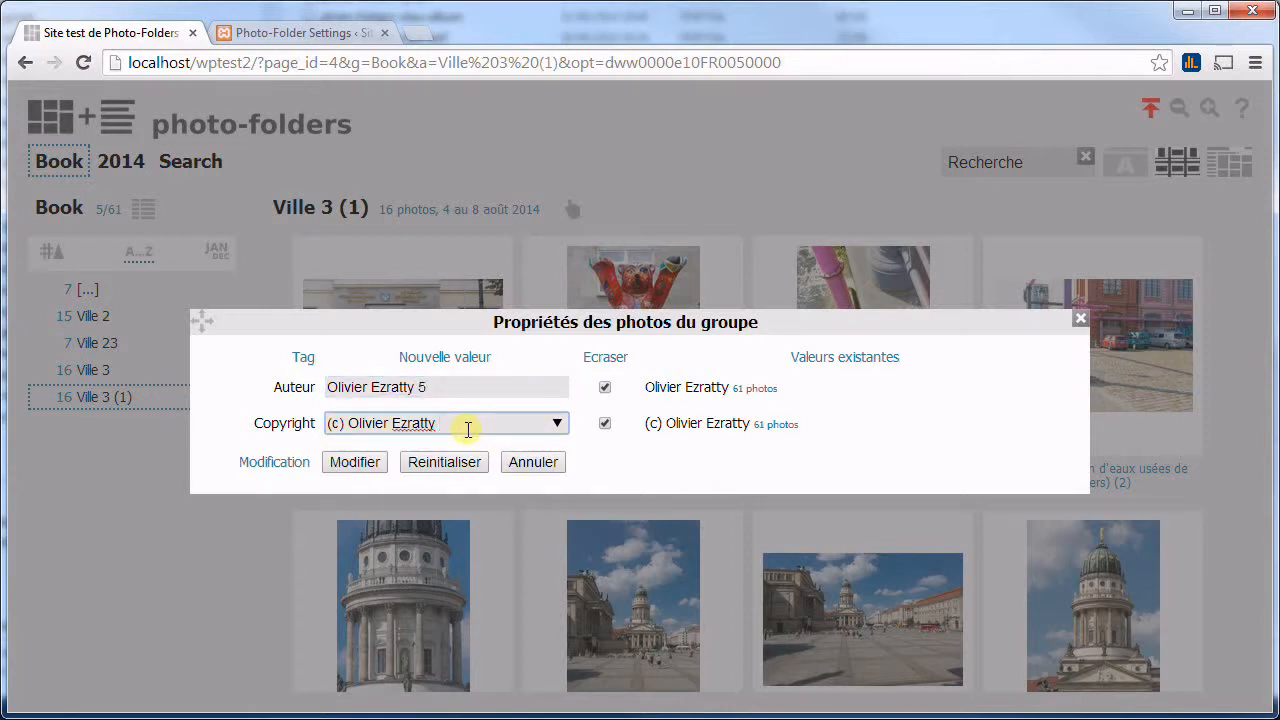
{"action": "type", "text": "7"}
{"action": "left_click", "coordinate": [368, 463]}
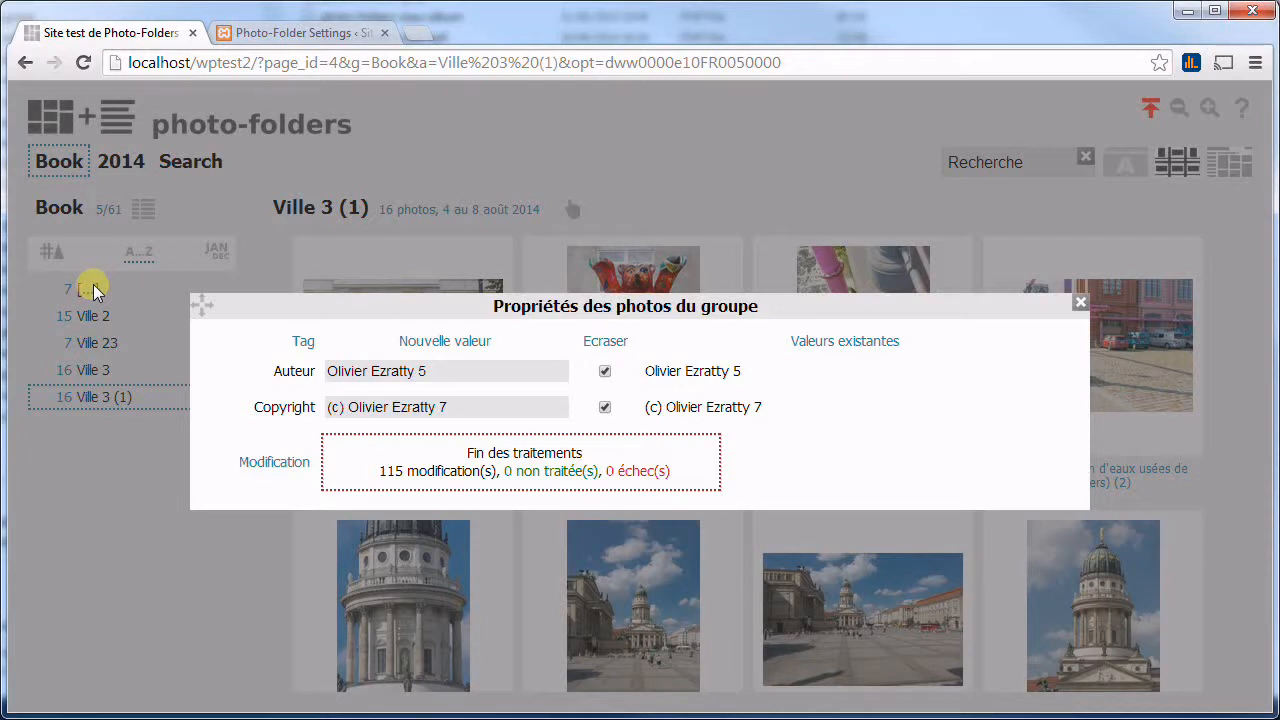
{"action": "left_click", "coordinate": [117, 484]}
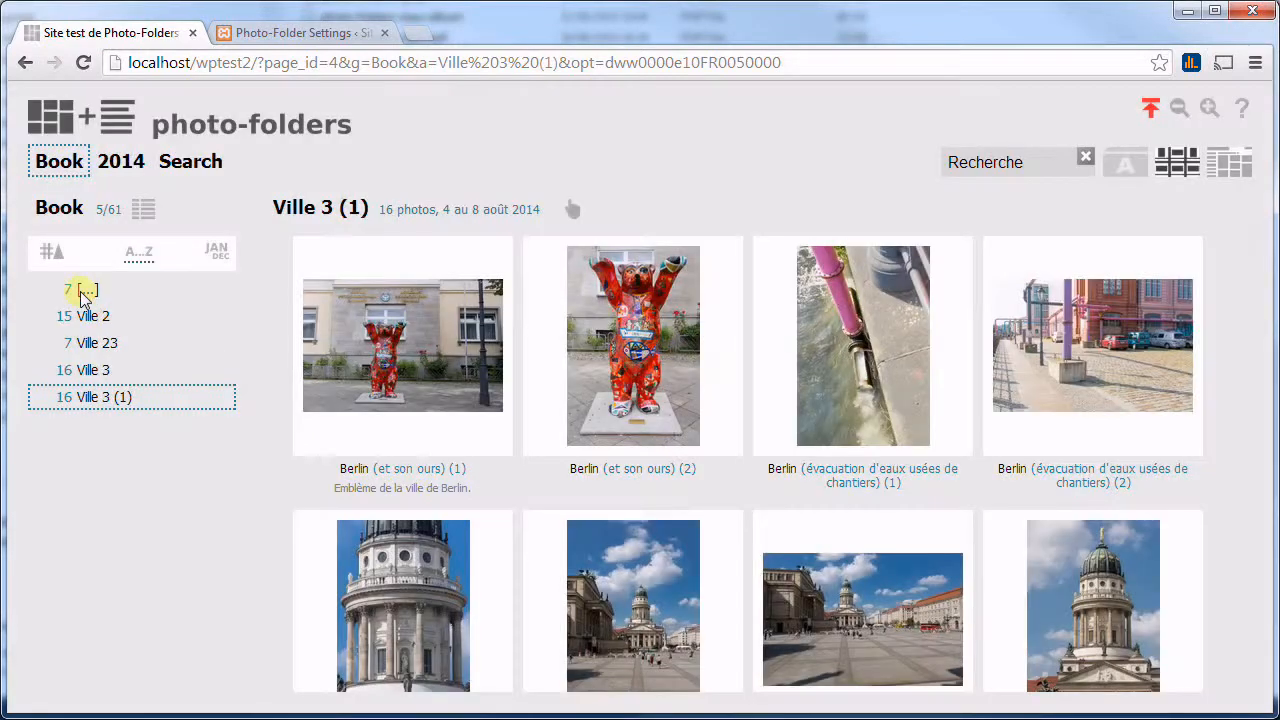
Check the author and copyright in the Book group's details and in the details of the Berlin (et son ours) (2) photo
{"action": "left_click", "coordinate": [90, 212]}
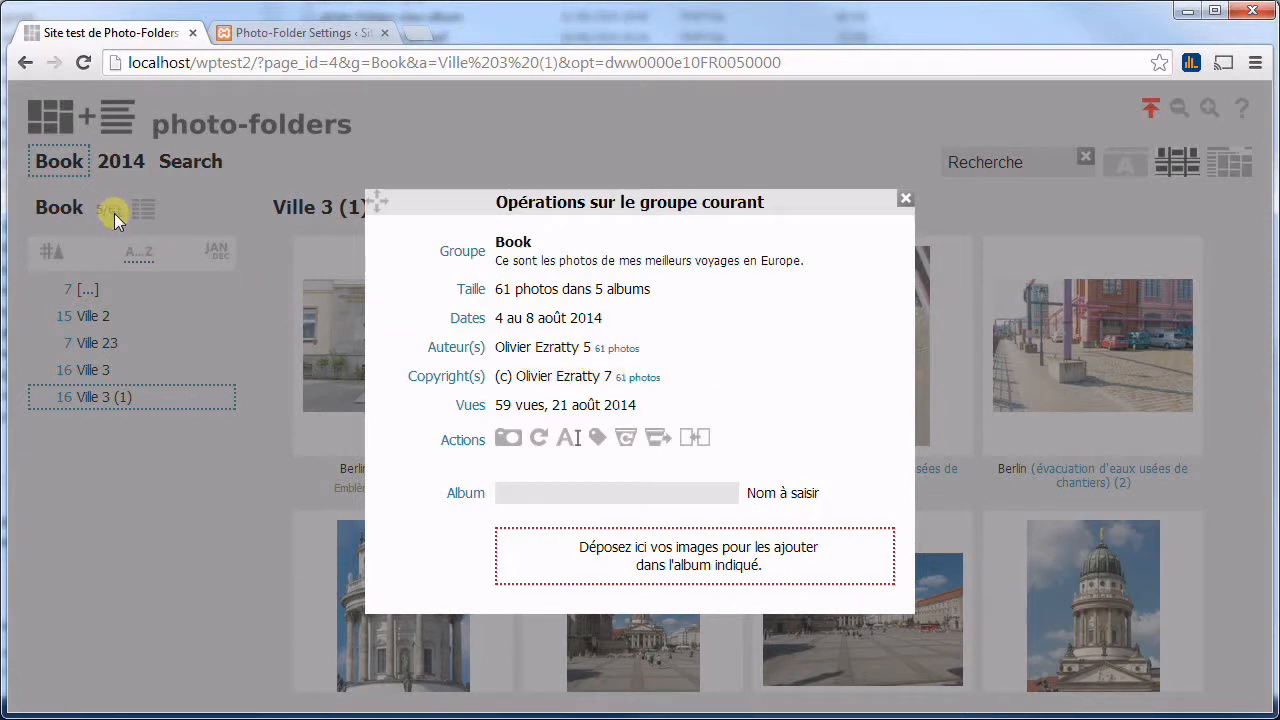
{"action": "left_click", "coordinate": [254, 513]}
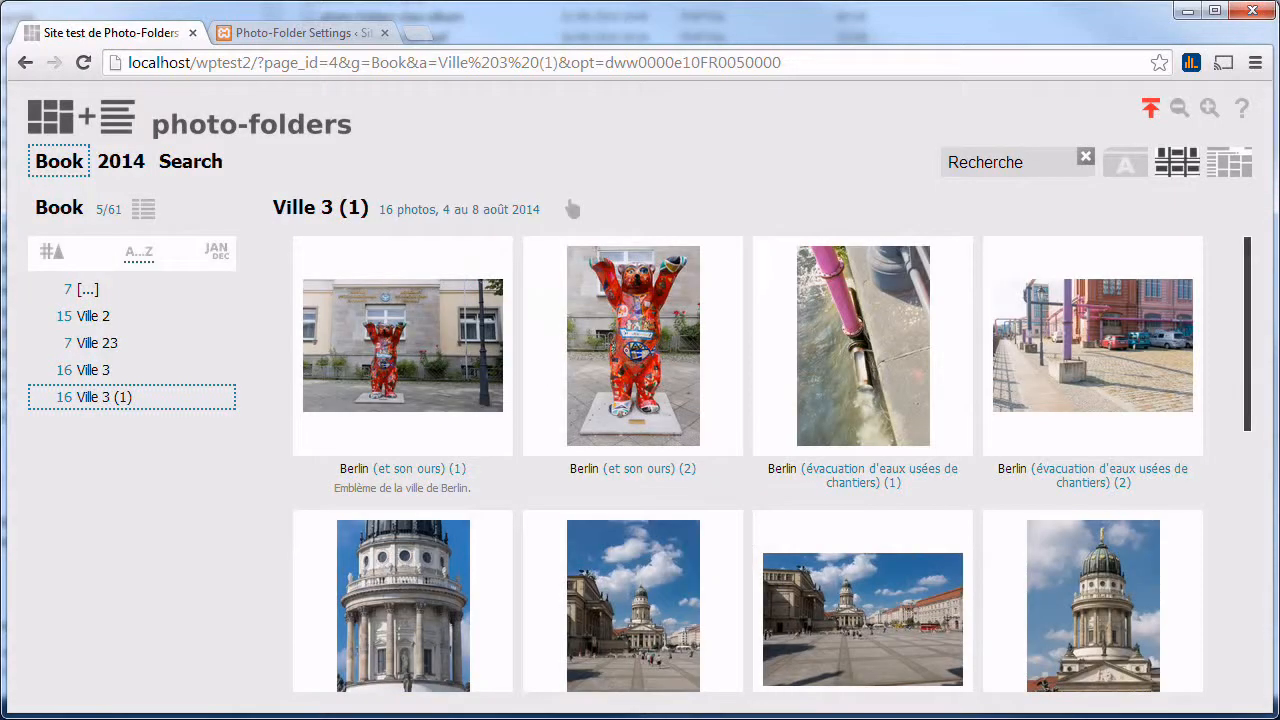
{"action": "left_click", "coordinate": [617, 354]}
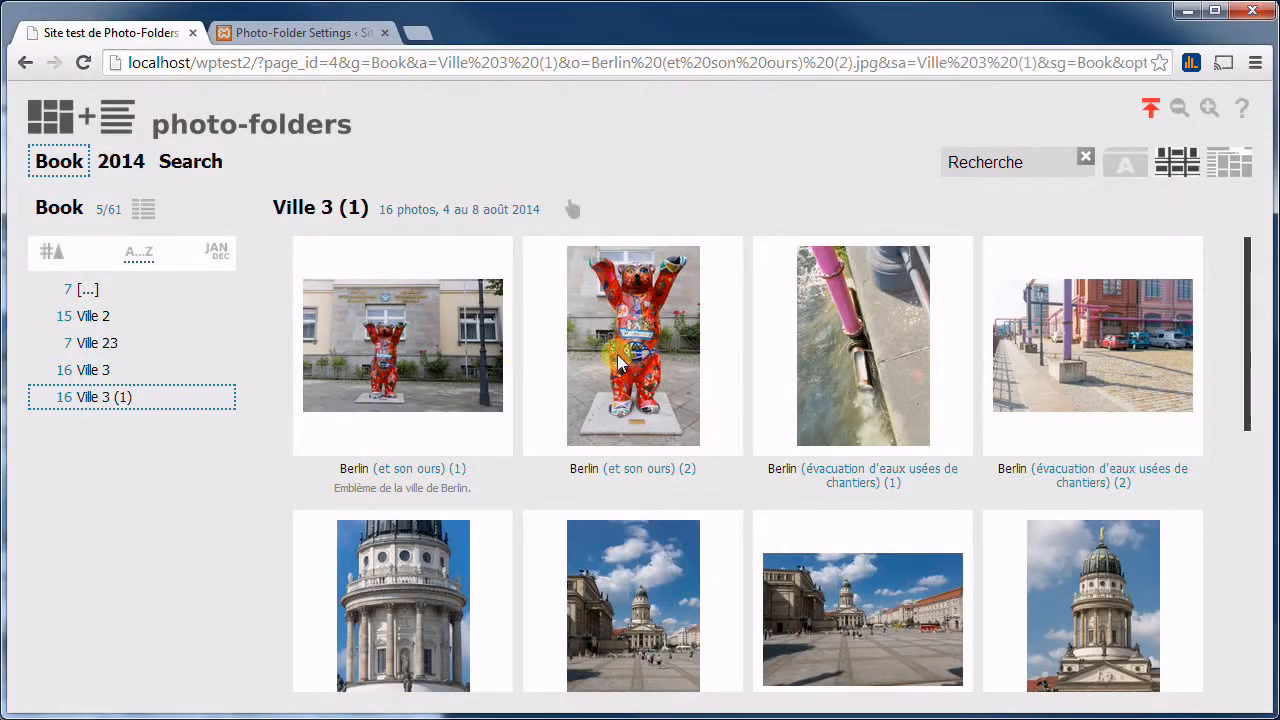
{"action": "left_click", "coordinate": [305, 685]}
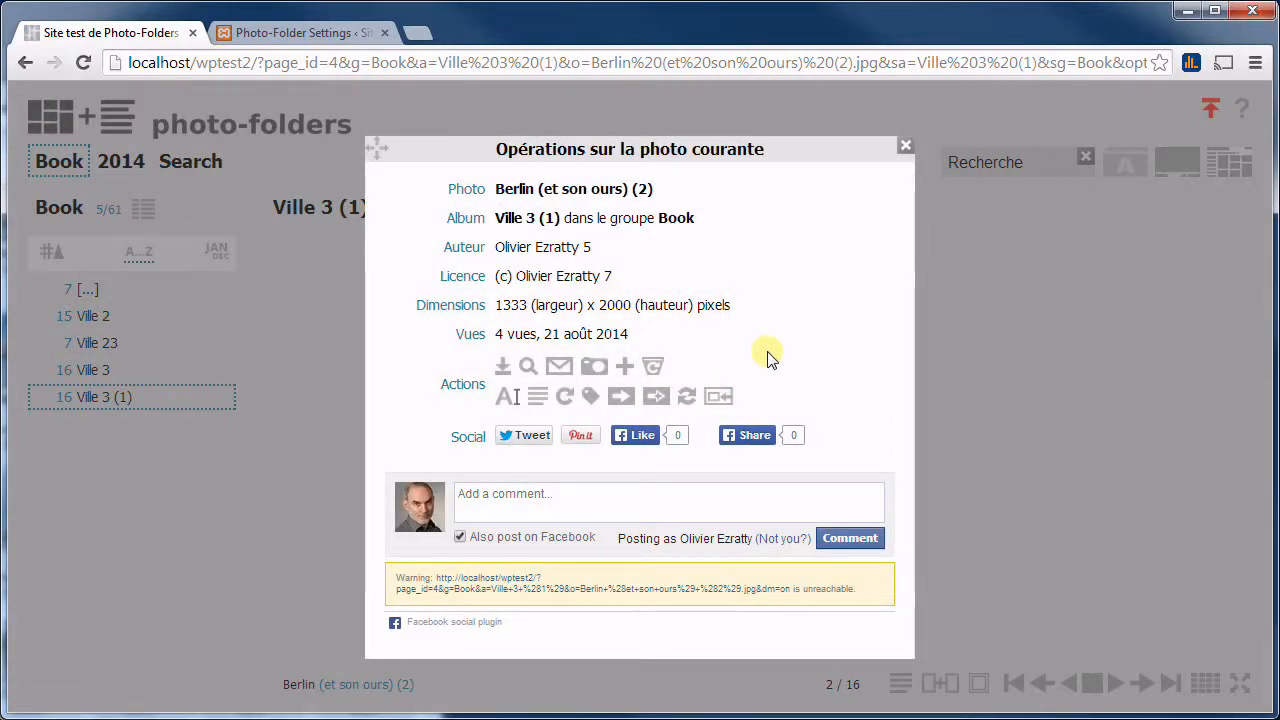
Review the destination albums for moving and for copying the Berlin (et son ours) (2) photo, leaving both dialogs without changes
{"action": "left_click", "coordinate": [626, 397]}
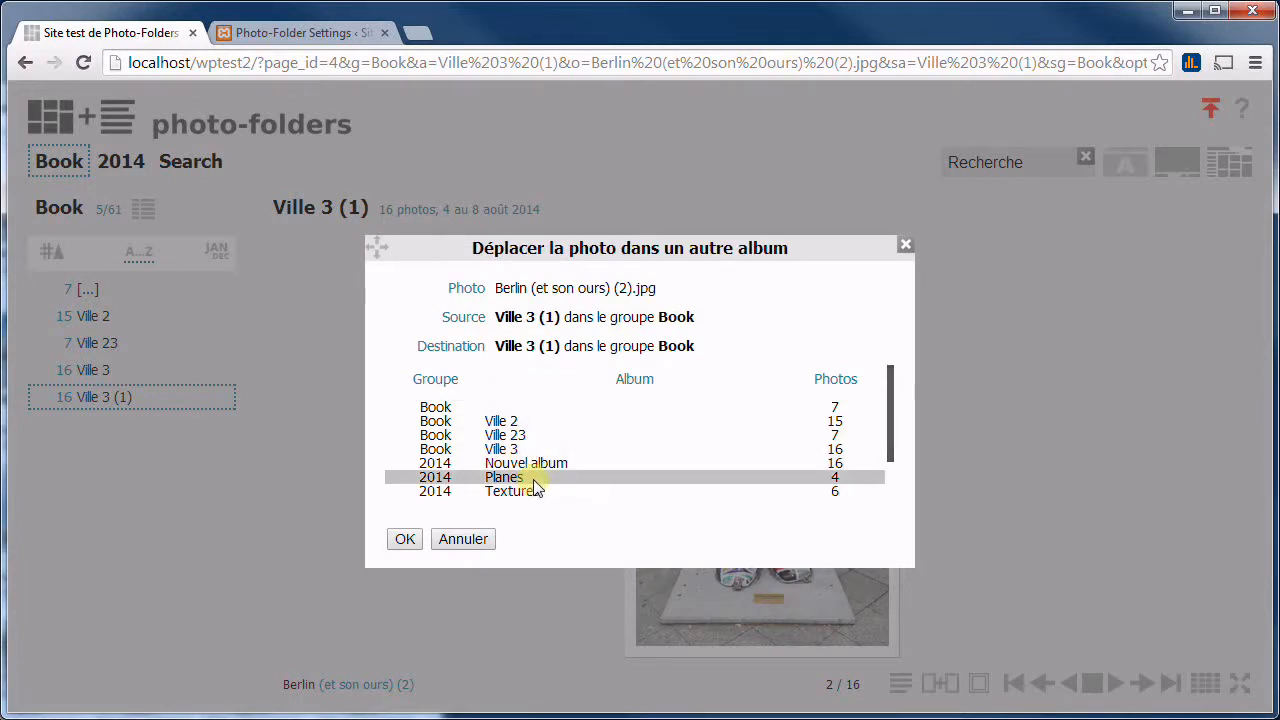
{"action": "left_click", "coordinate": [905, 245]}
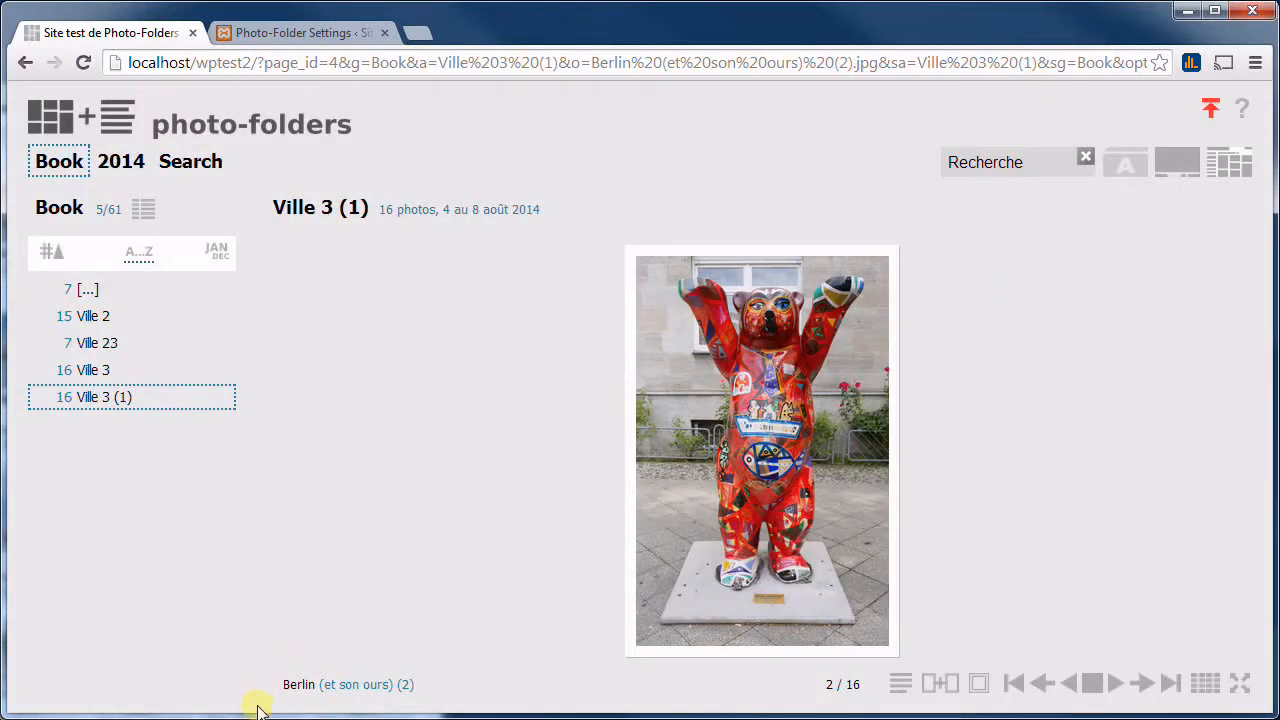
{"action": "left_click", "coordinate": [298, 682]}
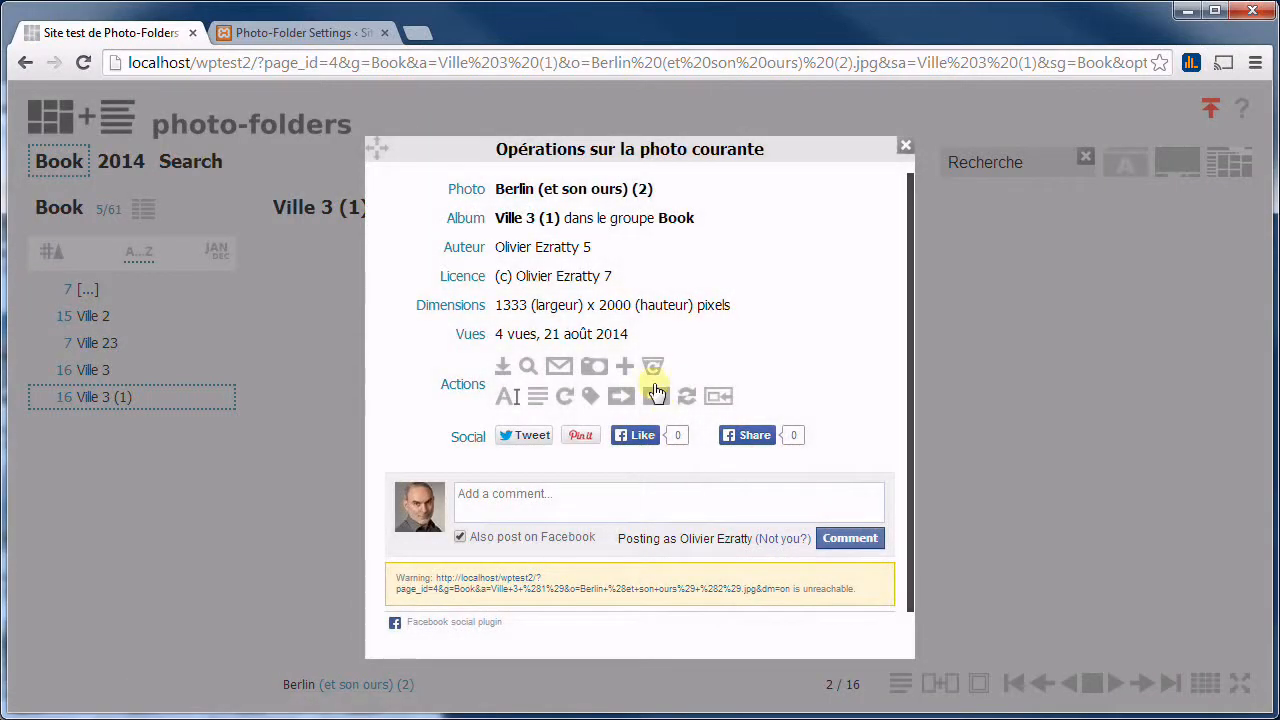
{"action": "left_click", "coordinate": [658, 395]}
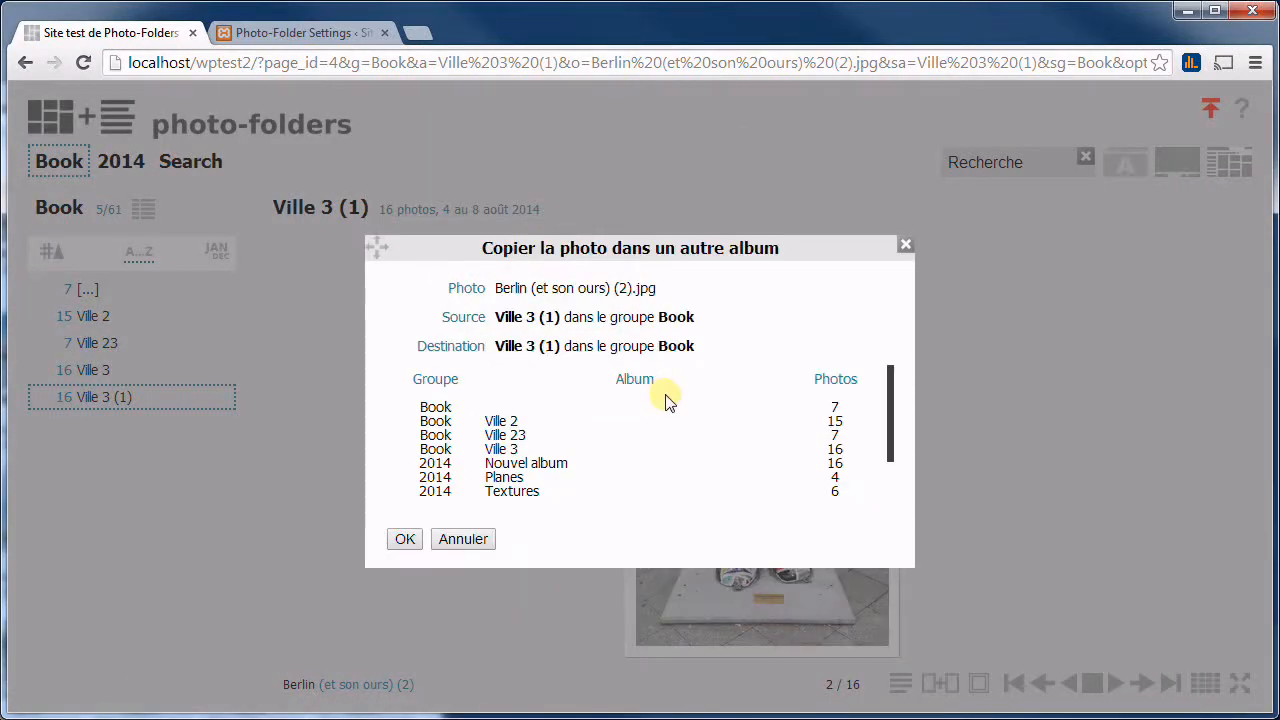
{"action": "left_click", "coordinate": [1028, 383]}
Replace the Berlin (et son ours) (2) photo with the Berlin (Fransozichen Dom) (3) image from the Berlin Aug2014 folder, keeping its name
{"action": "left_click", "coordinate": [308, 688]}
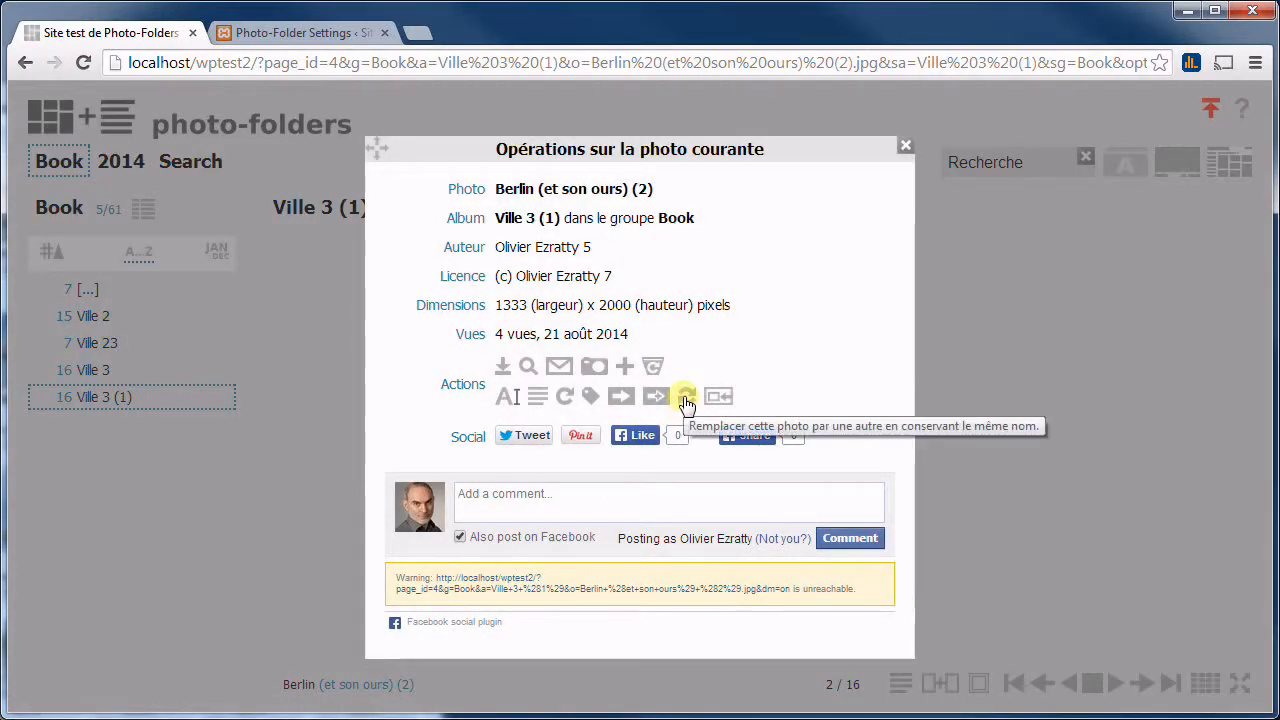
{"action": "left_click", "coordinate": [686, 398]}
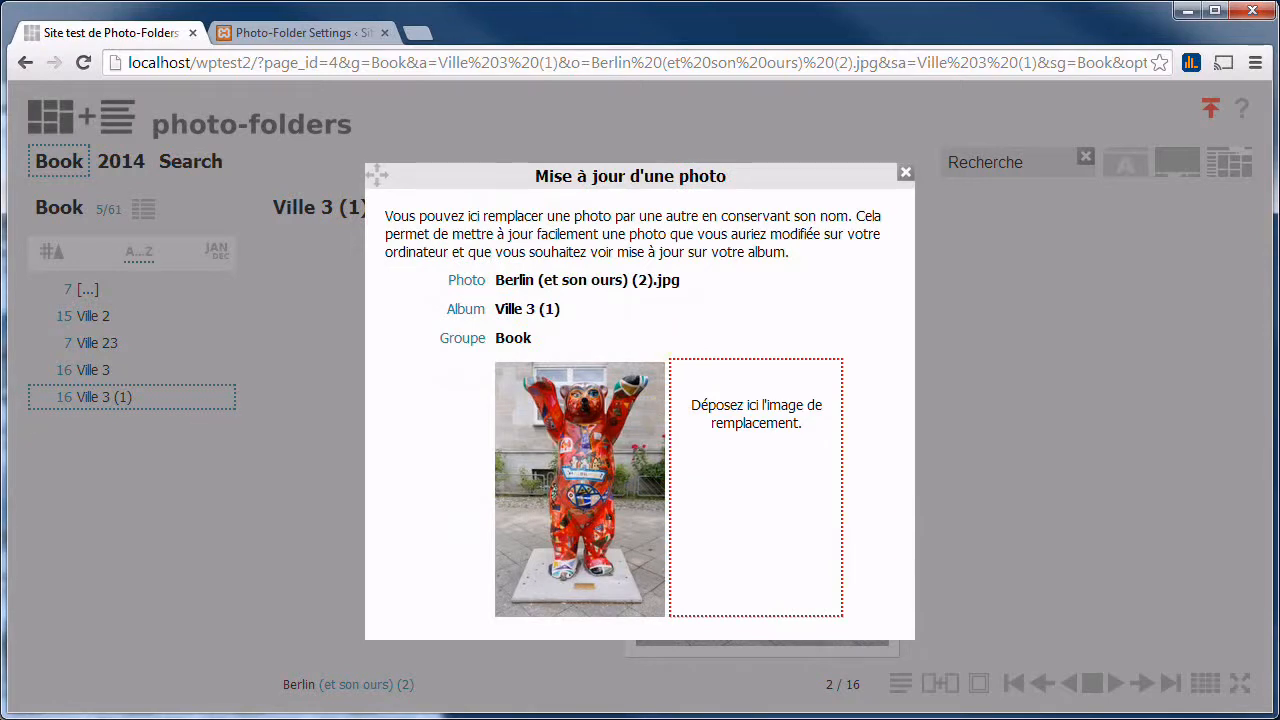
{"action": "key", "text": "alt+Tab"}
{"action": "left_click", "coordinate": [284, 381]}
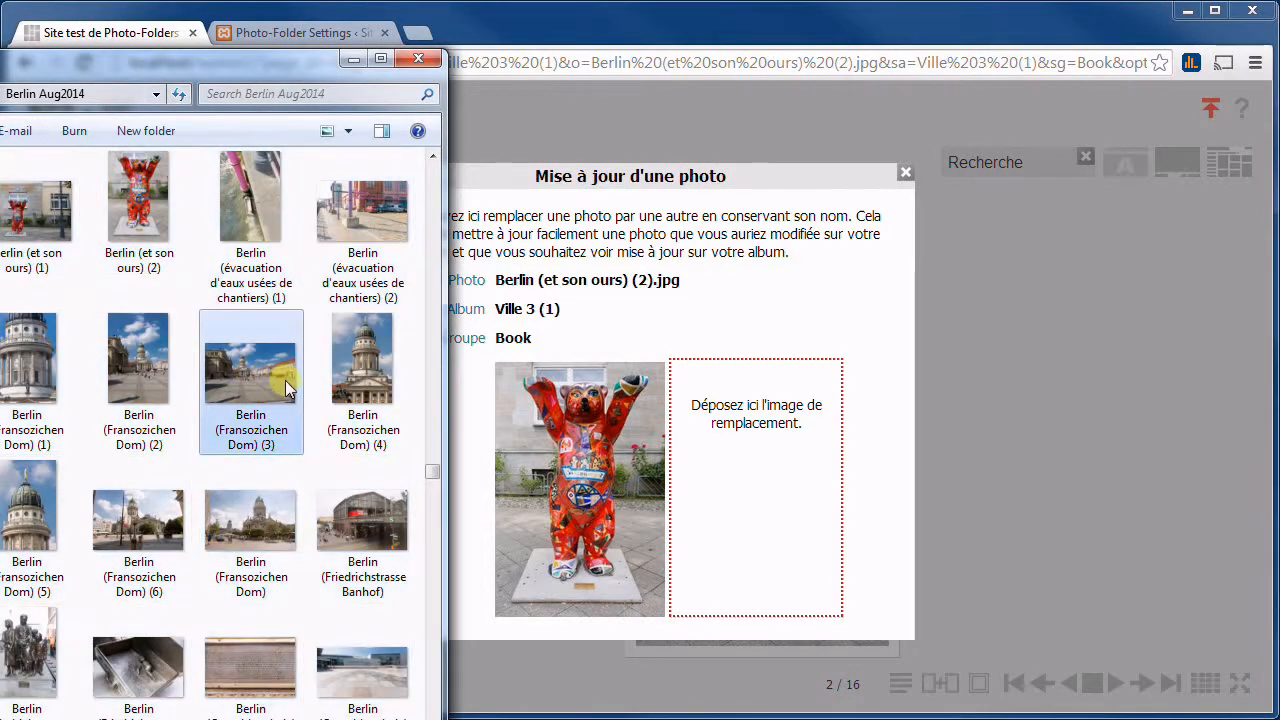
{"action": "left_click_drag", "start_coordinate": [247, 374], "coordinate": [766, 488]}
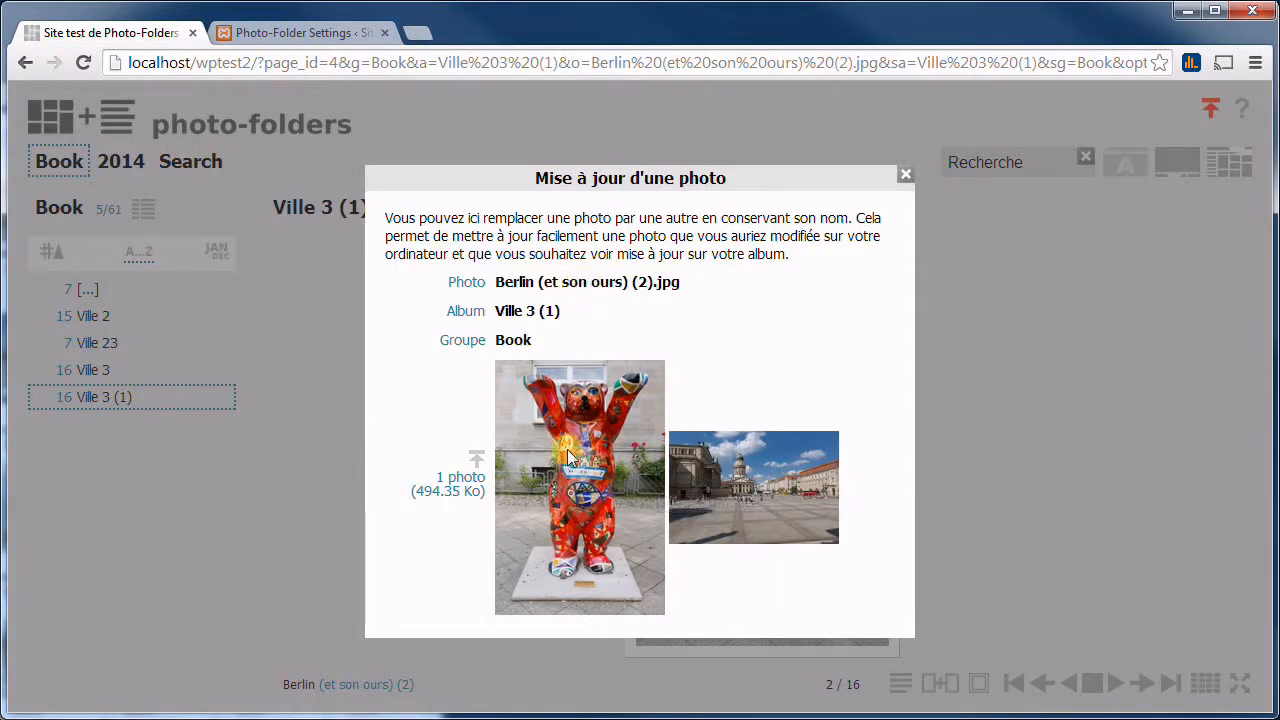
{"action": "left_click", "coordinate": [475, 460]}
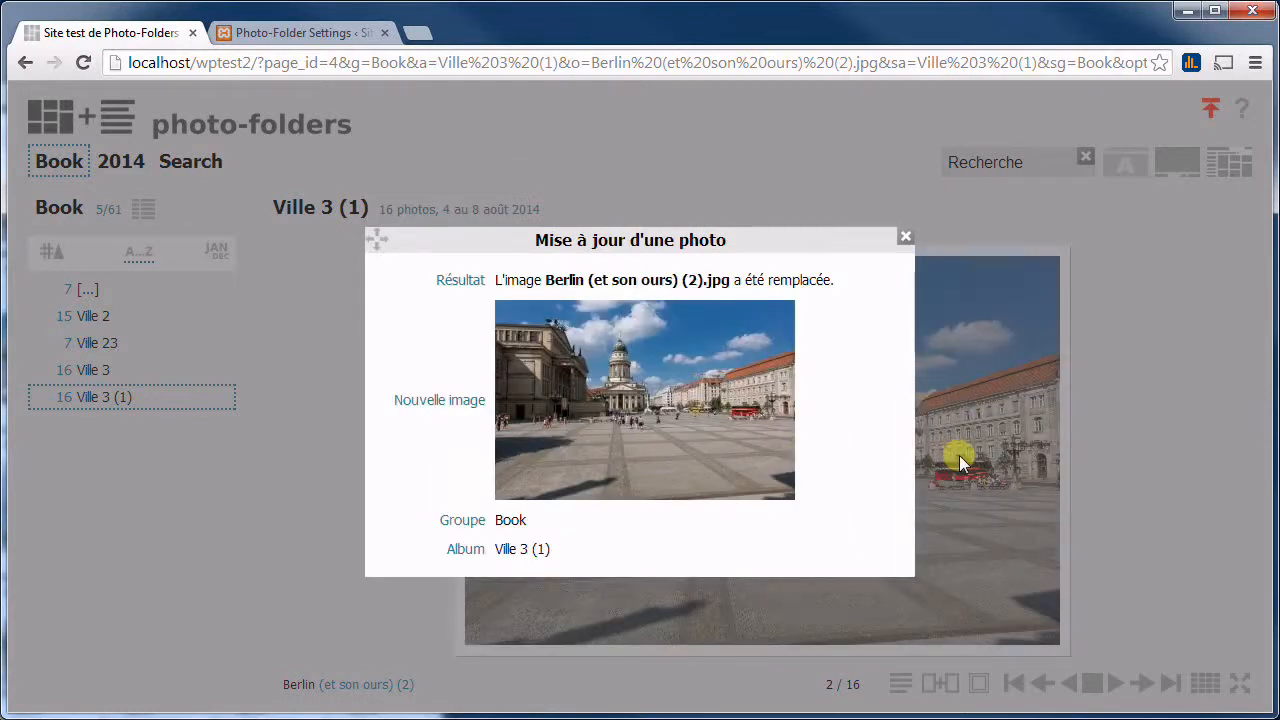
{"action": "left_click", "coordinate": [1100, 412]}
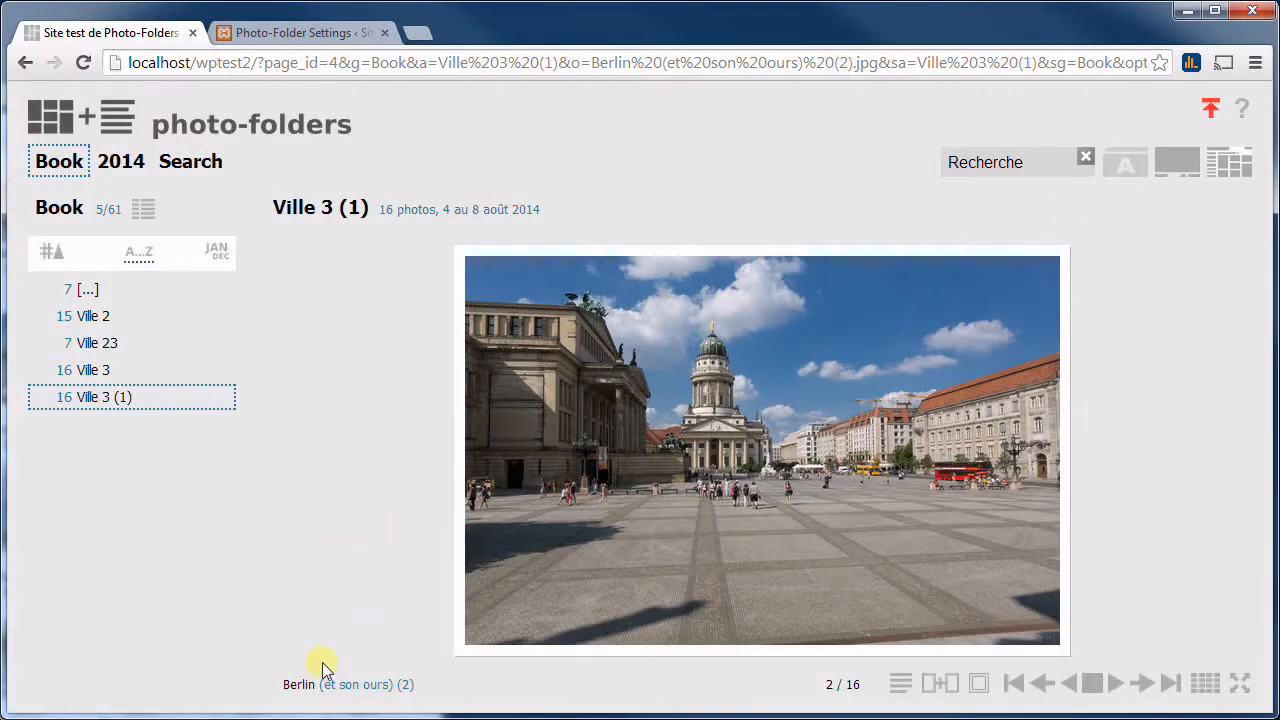
Make the Berlin (et son ours) (2) photo the Ville 3 (1) album's thumbnail, and show refreshed thumbnails in the album list
{"action": "left_click", "coordinate": [380, 530]}
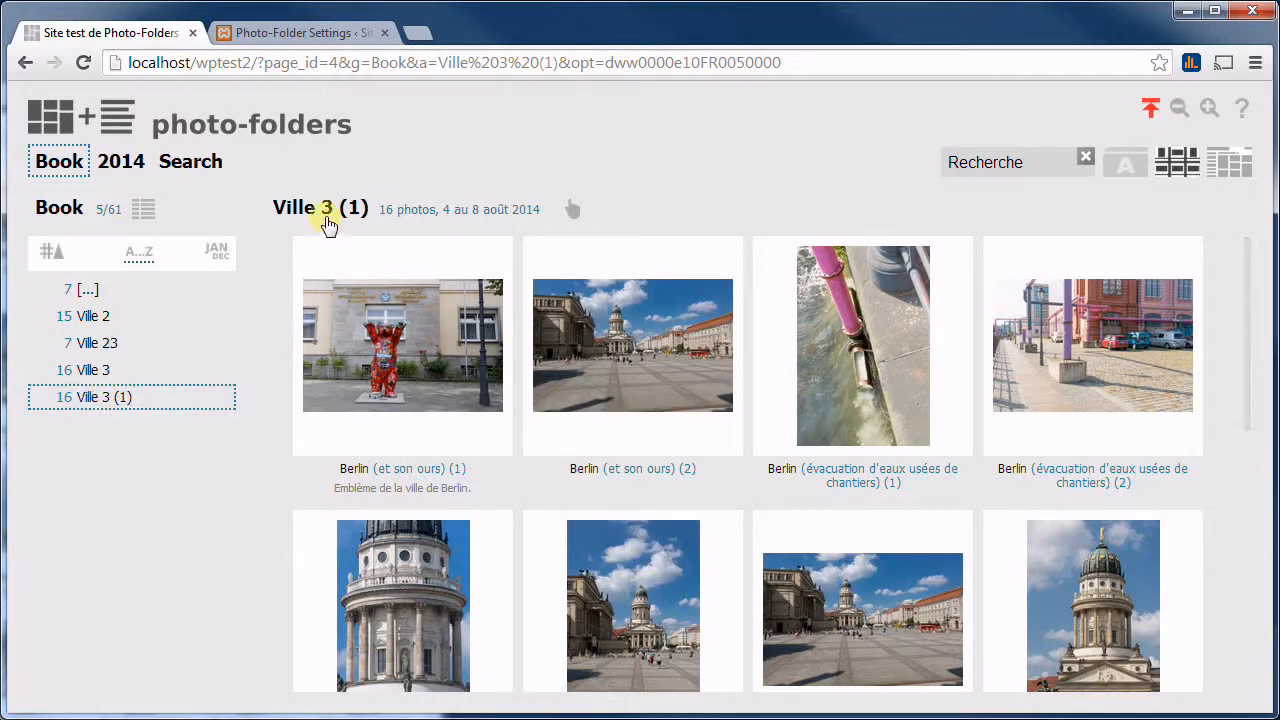
{"action": "left_click", "coordinate": [622, 343]}
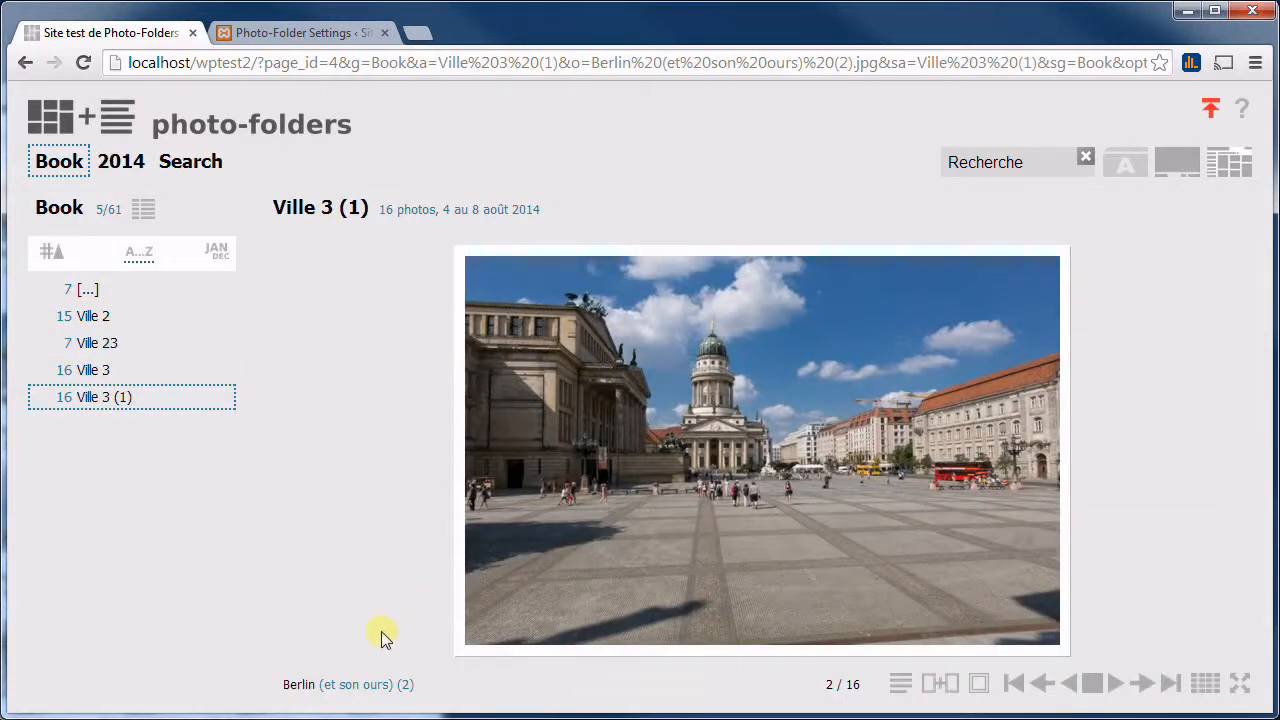
{"action": "left_click", "coordinate": [322, 686]}
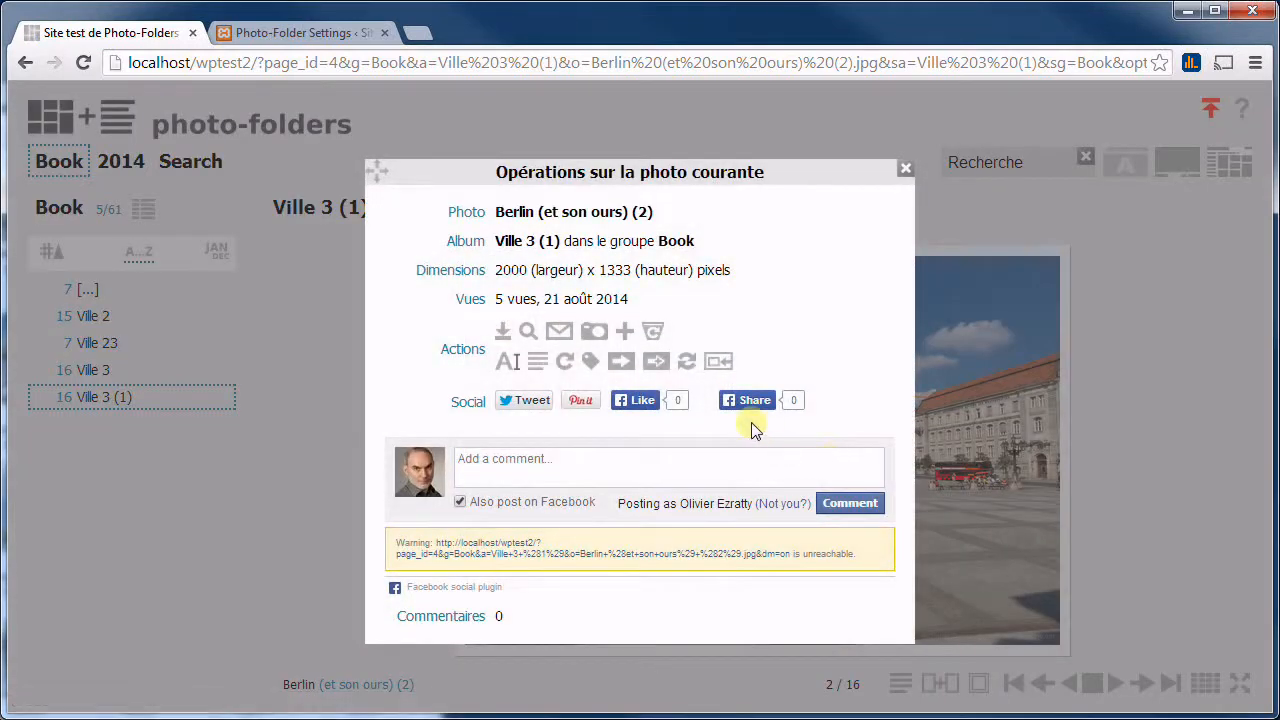
{"action": "left_click", "coordinate": [722, 364]}
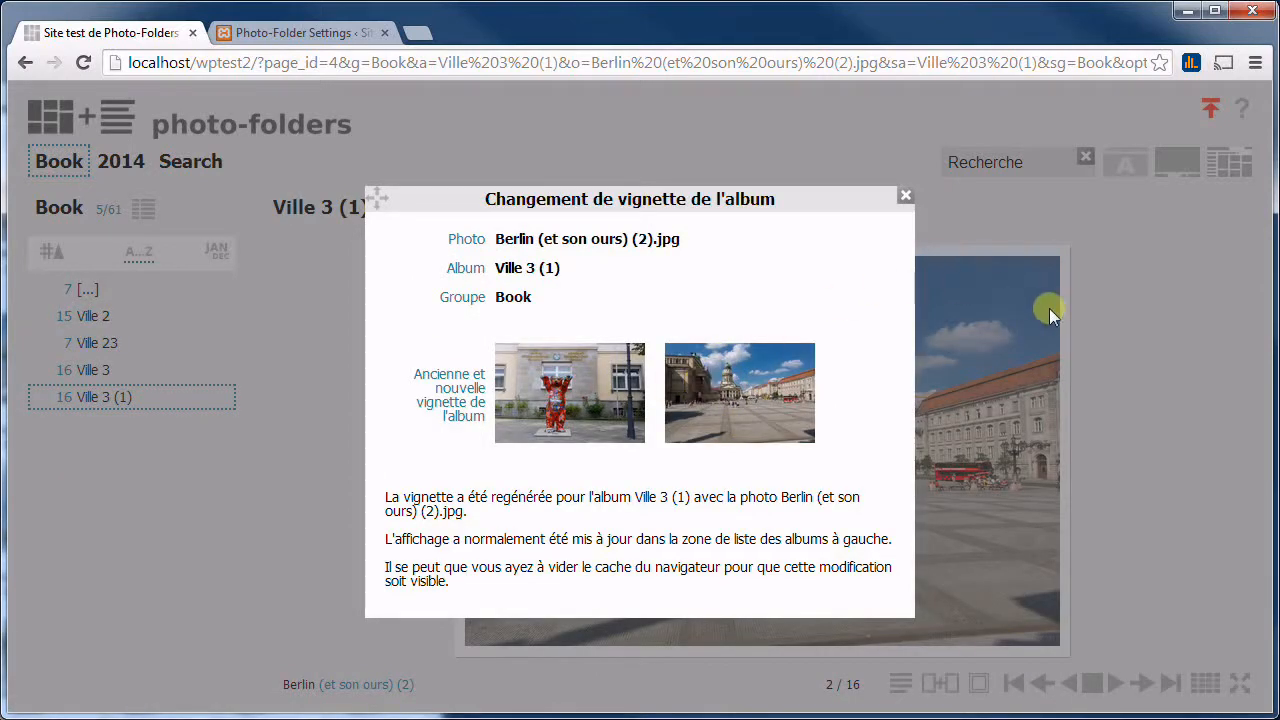
{"action": "left_click", "coordinate": [1095, 310]}
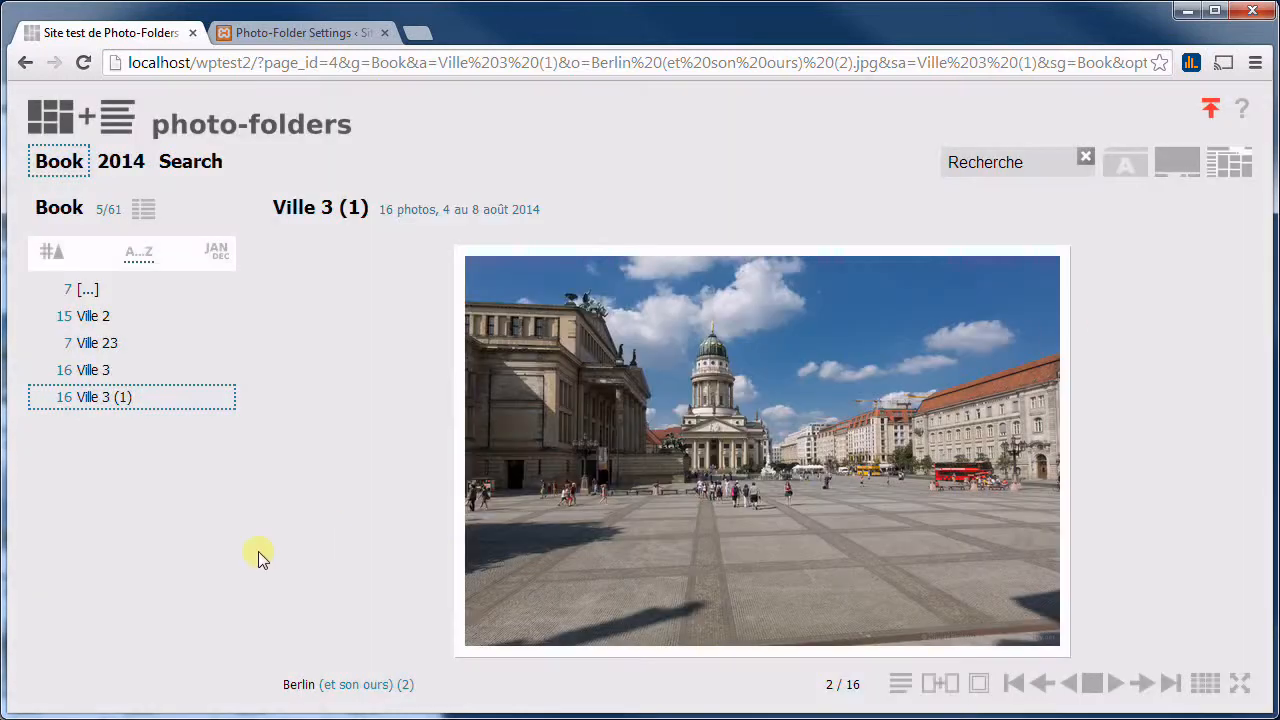
{"action": "left_click", "coordinate": [146, 210]}
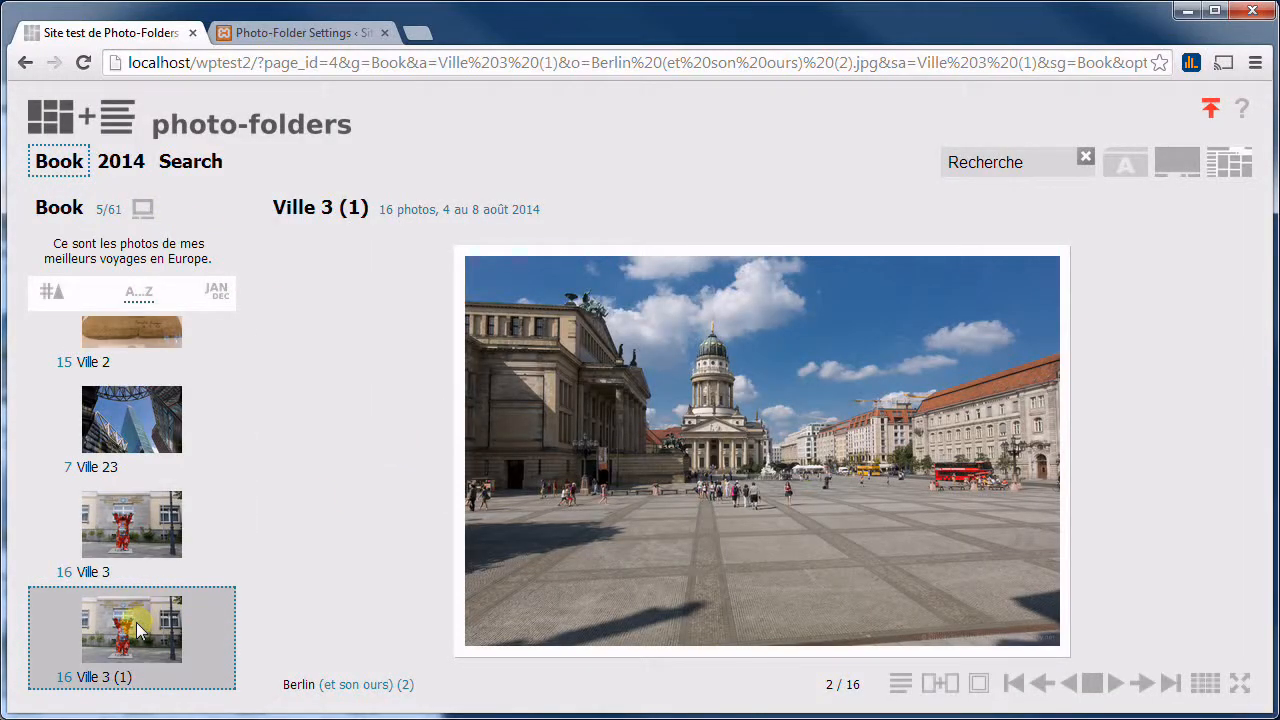
{"action": "left_click", "coordinate": [83, 62]}
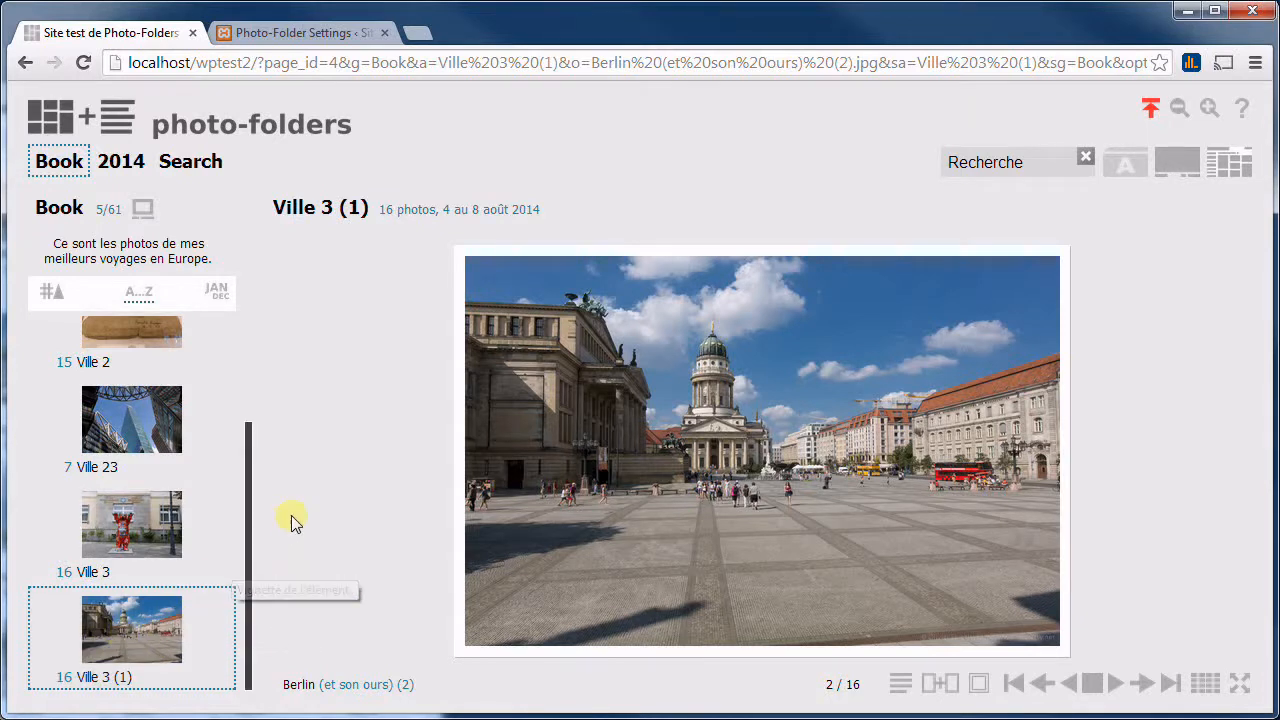
Look at the caption editor of the Berlin (et son ours) (2) photo, cancel it and return to the Ville 3 (1) album
{"action": "left_click", "coordinate": [325, 684]}
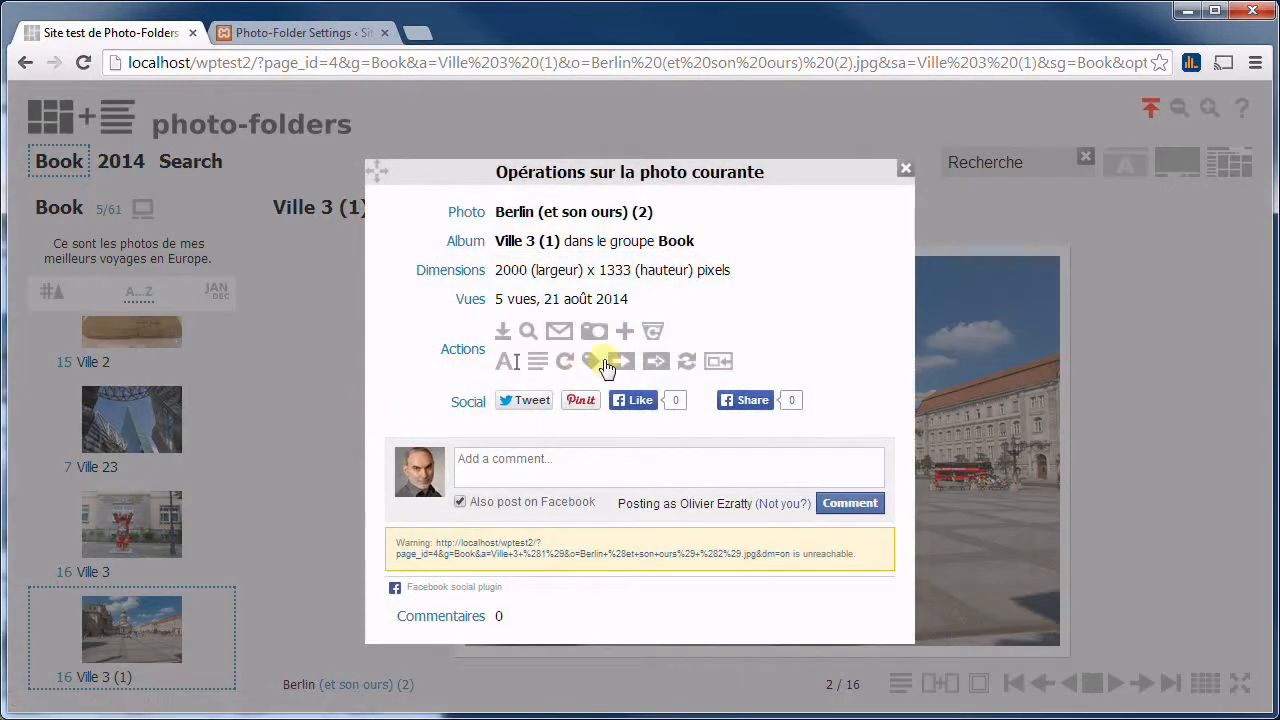
{"action": "left_click", "coordinate": [534, 359]}
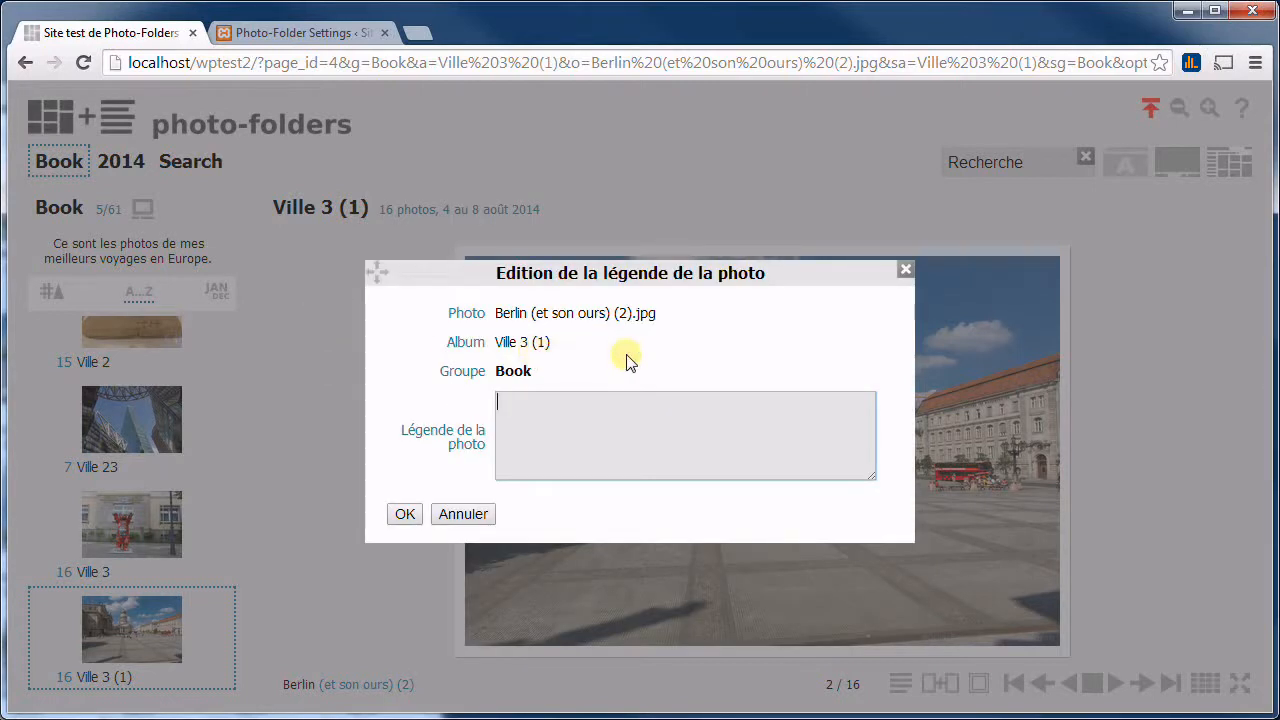
{"action": "key", "text": "Escape"}
{"action": "left_click", "coordinate": [371, 324]}
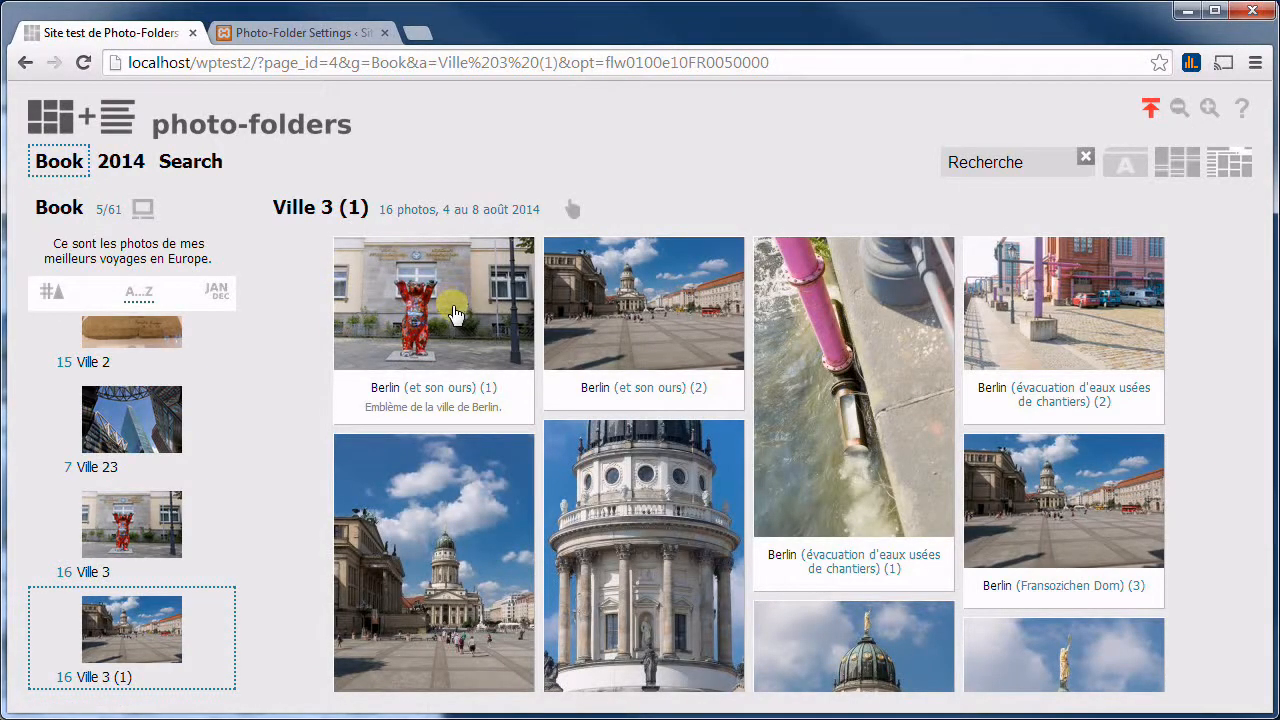
Select the two bear-named photos, both évacuation d'eaux usées photos and Berlin (Fransozichen Dom) (3) in the Ville 3 (1) album
{"action": "mouse_move", "coordinate": [454, 314]}
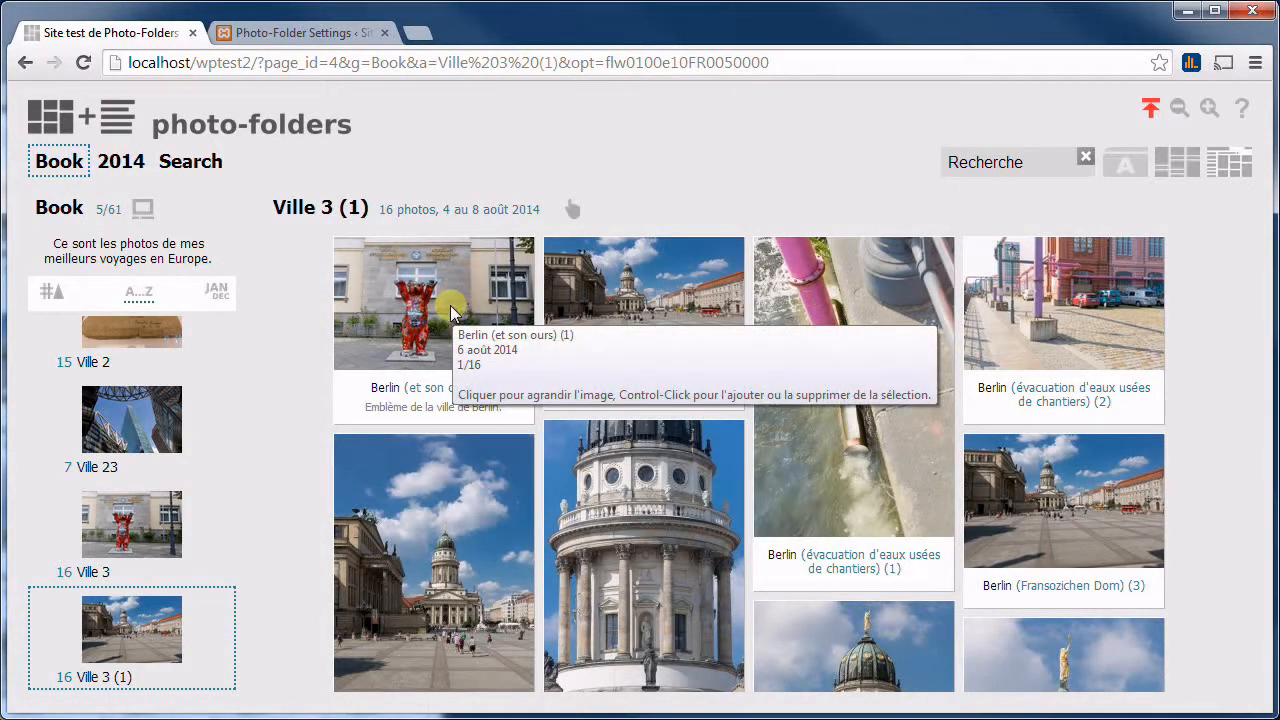
{"action": "left_click", "coordinate": [451, 313], "text": "ctrl"}
{"action": "left_click", "coordinate": [655, 302], "text": "ctrl"}
{"action": "left_click", "coordinate": [878, 296], "text": "ctrl"}
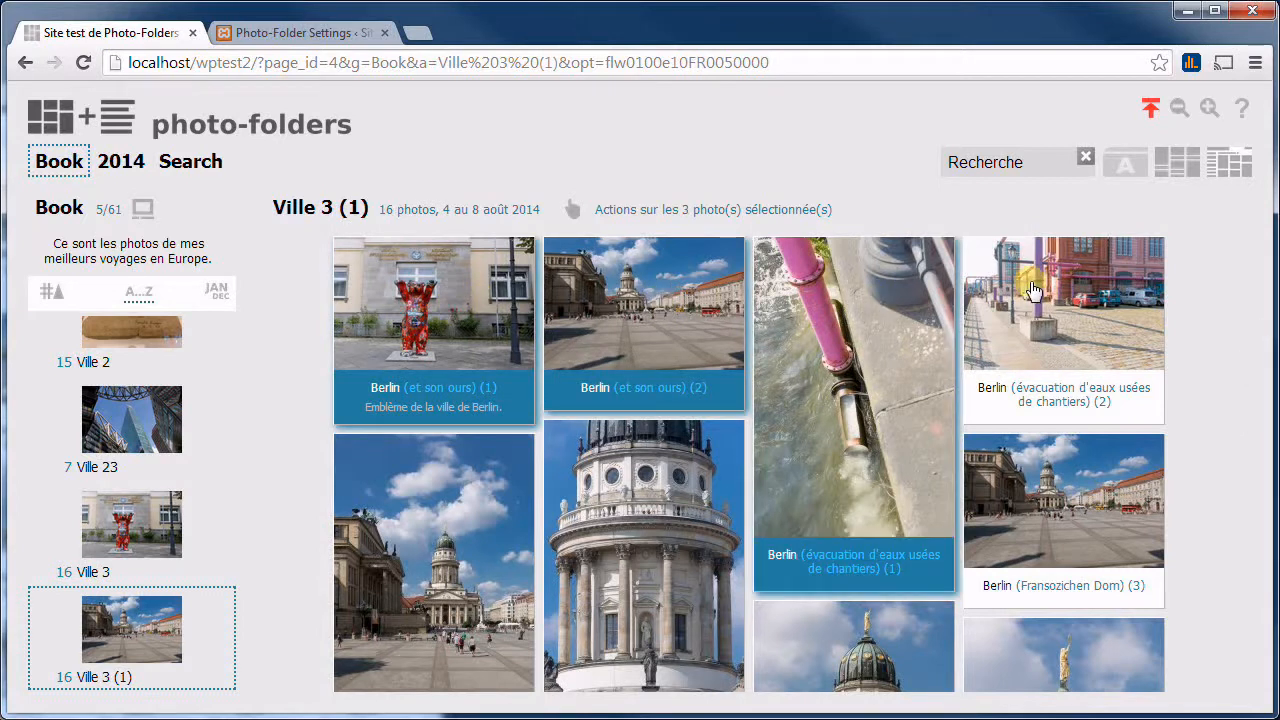
{"action": "left_click", "coordinate": [1033, 291], "text": "ctrl"}
{"action": "left_click", "coordinate": [1052, 462], "text": "ctrl"}
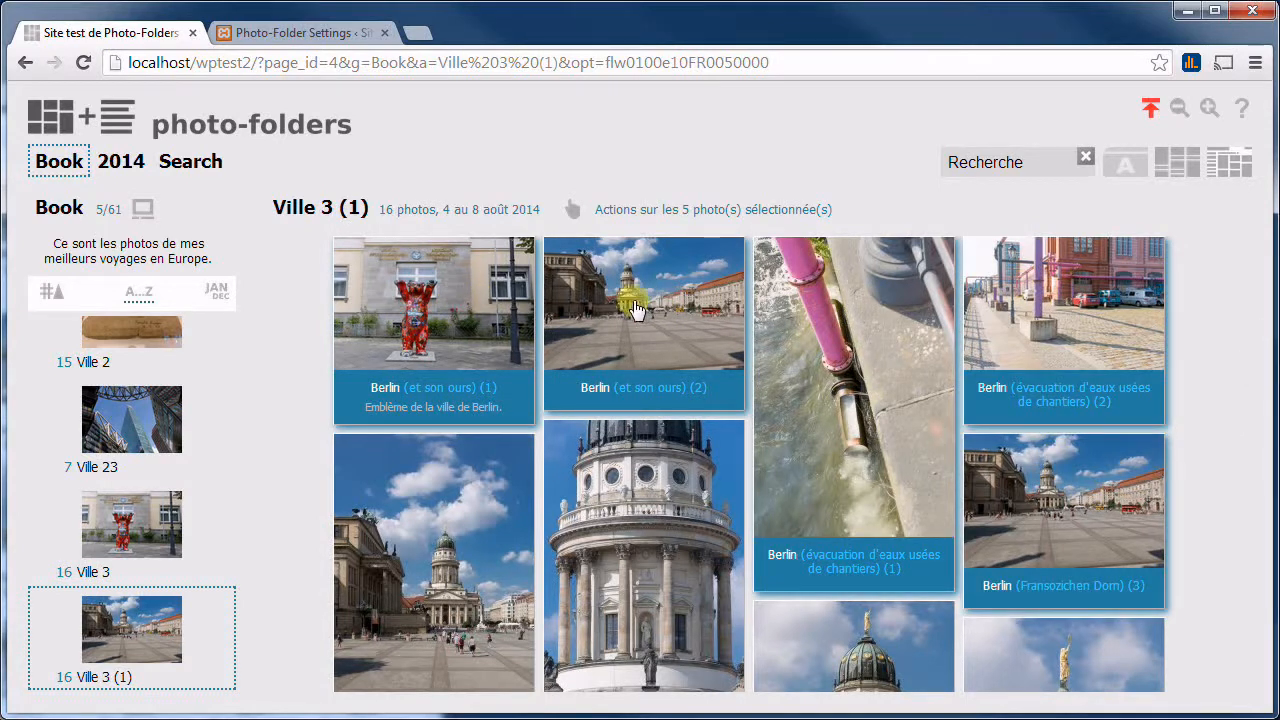
Review the actions and the destination albums for moving the five selected photos, and leave without moving them
{"action": "left_click", "coordinate": [603, 212]}
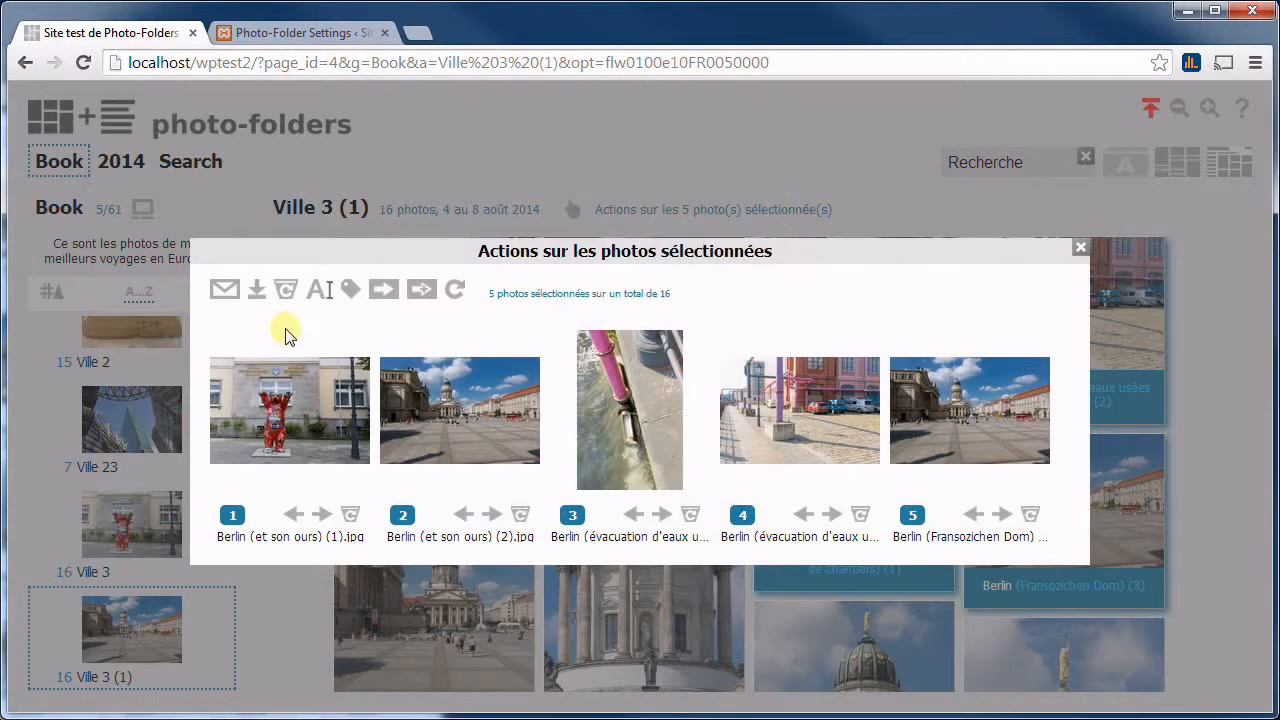
{"action": "left_click", "coordinate": [383, 290]}
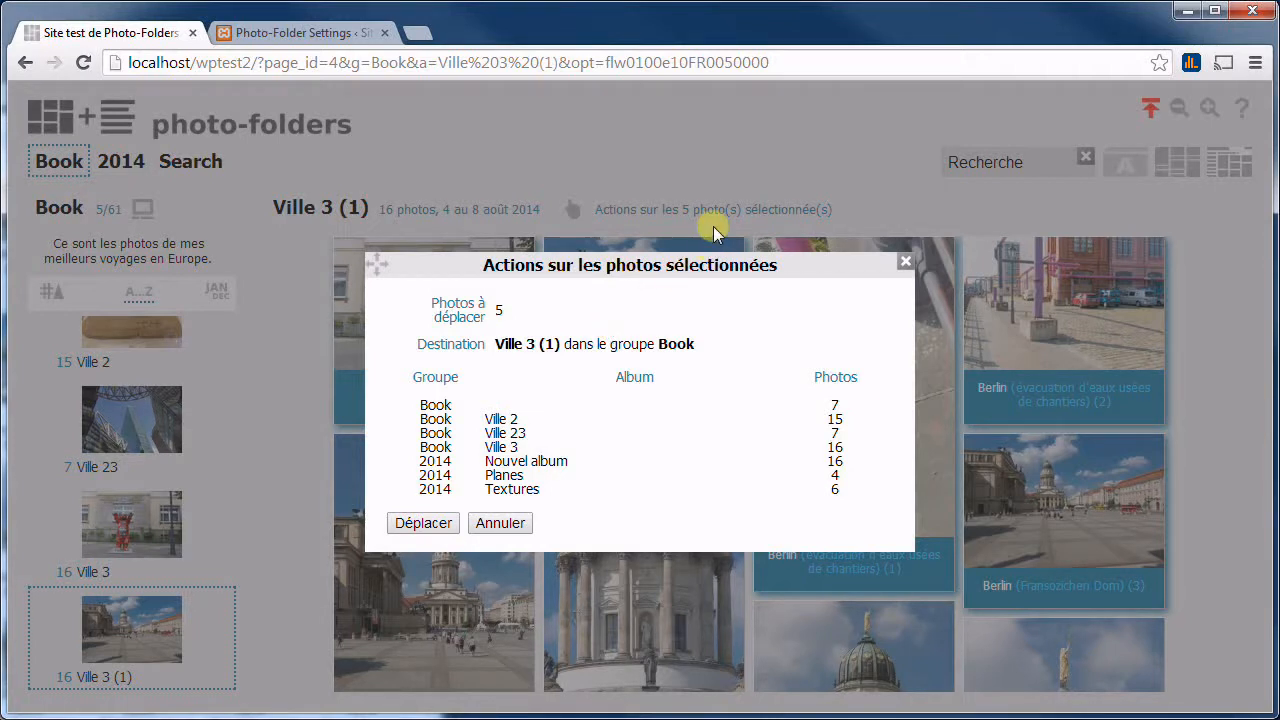
{"action": "left_click", "coordinate": [731, 207]}
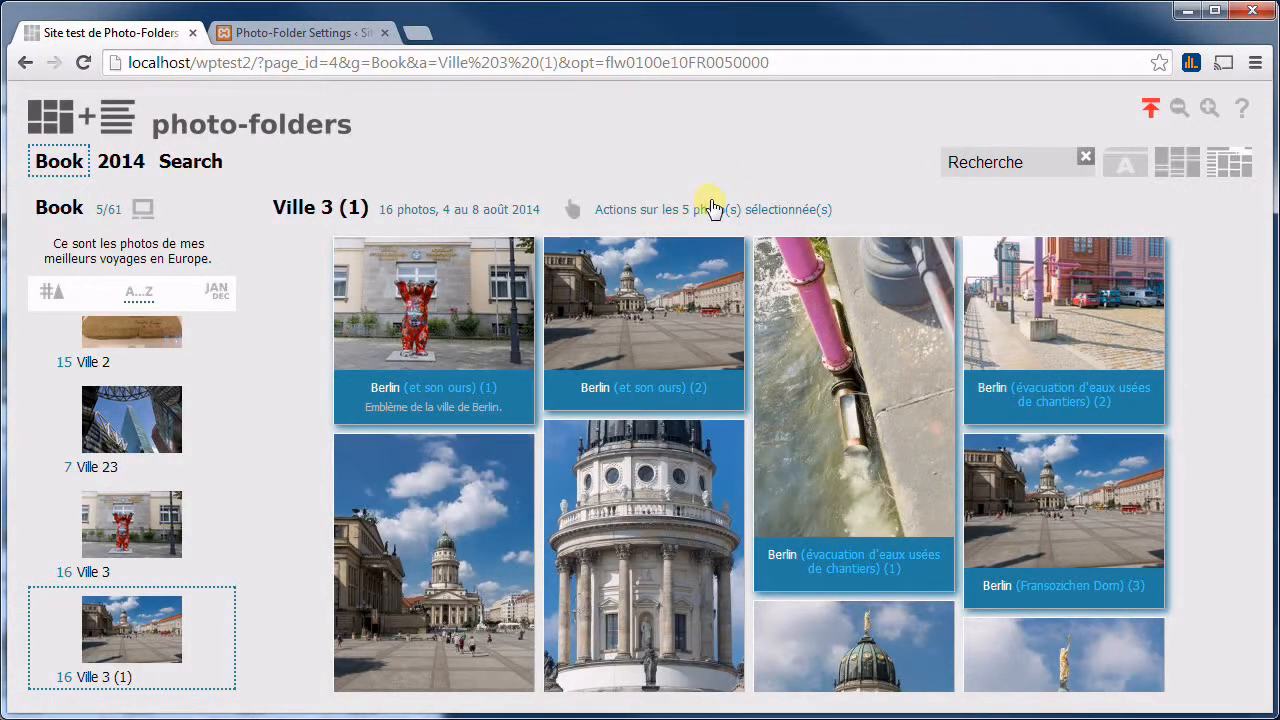